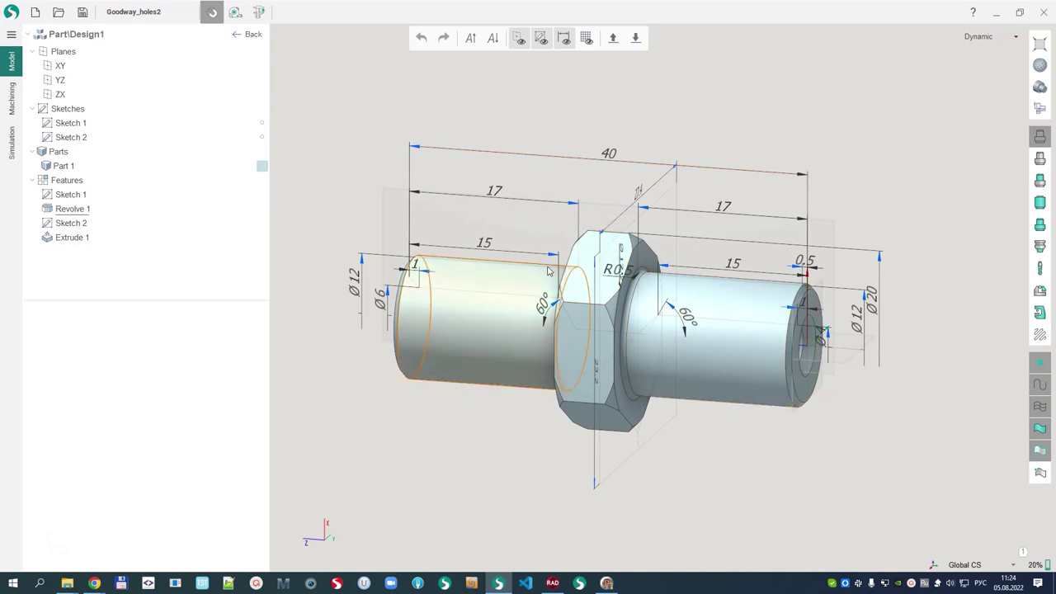
Open the 40 mm overall length, one 17 mm length and the 12 mm shaft diameter for editing.
double_click(604, 157)
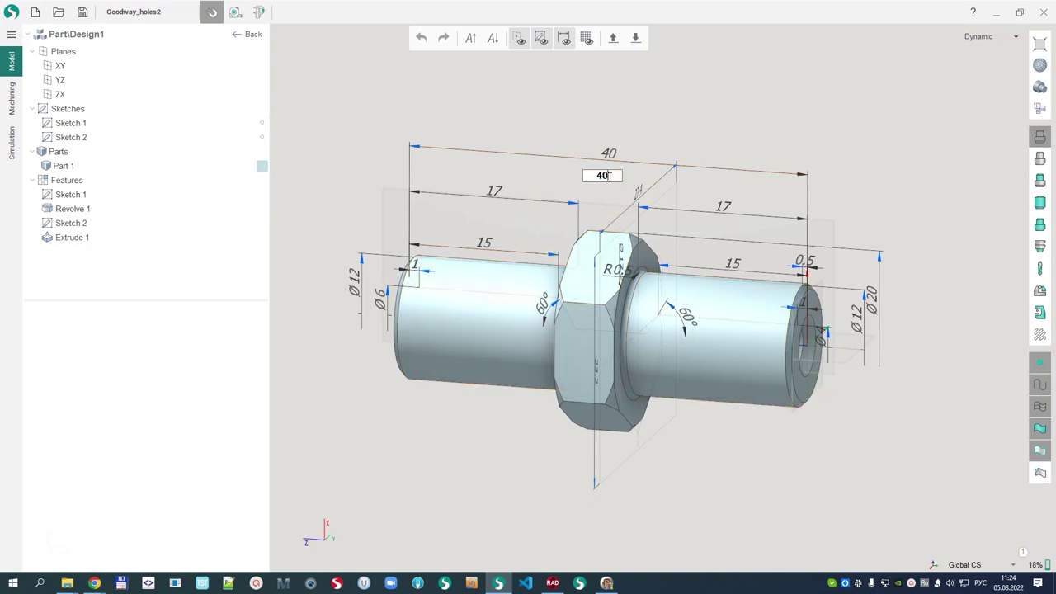
scroll(610, 176, up, 3)
scroll(609, 177, down, 3)
click(723, 207)
double_click(721, 208)
double_click(362, 301)
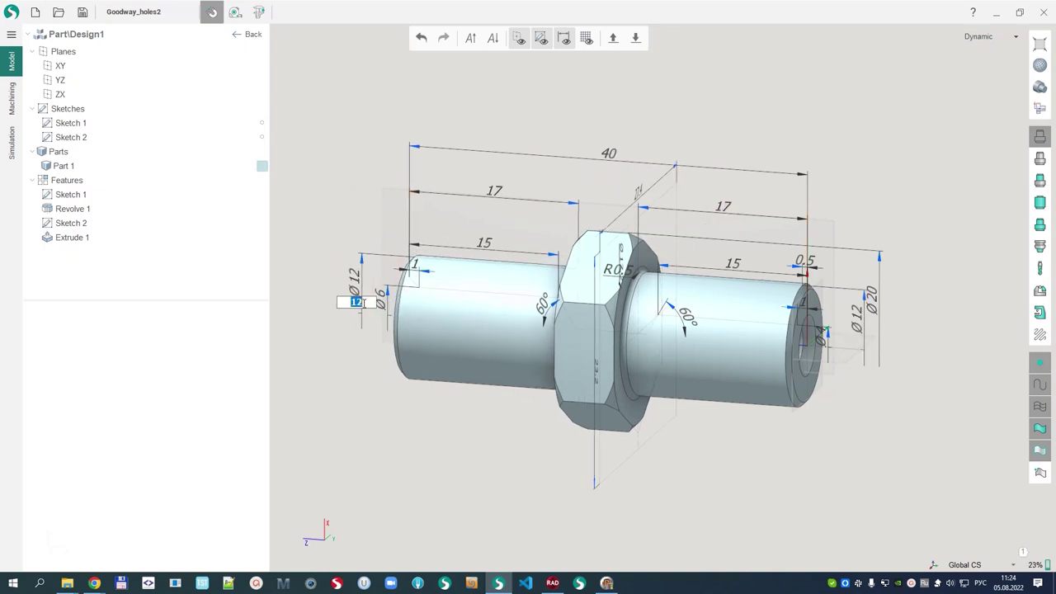
View the revolve profile sketch with its dimensions, and leave the design to return to the full model structure.
double_click(544, 371)
scroll(691, 410, up, 2)
middle_drag(690, 410, 682, 415)
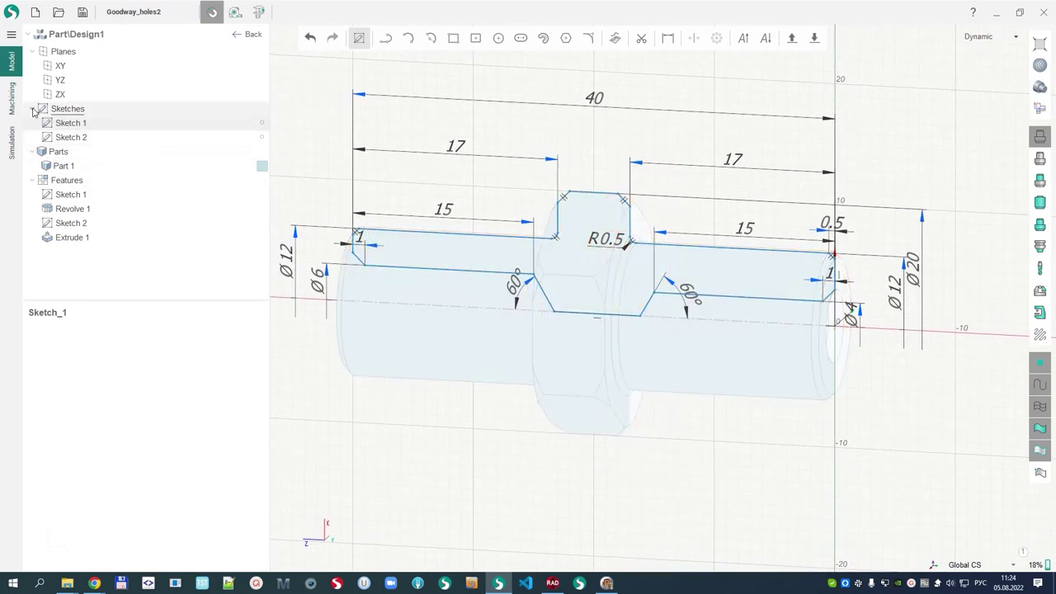
click(58, 110)
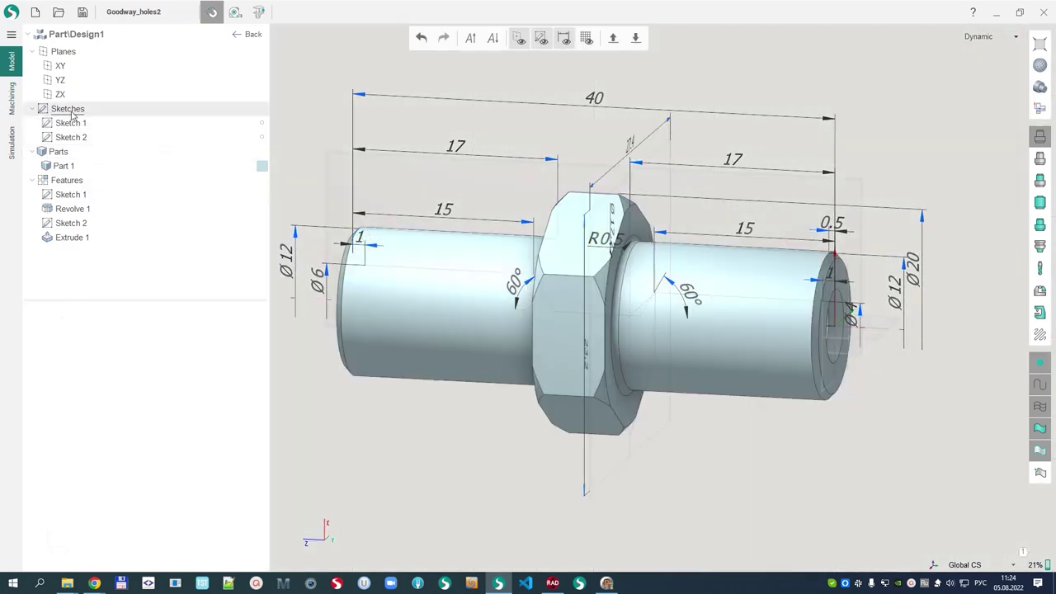
click(242, 37)
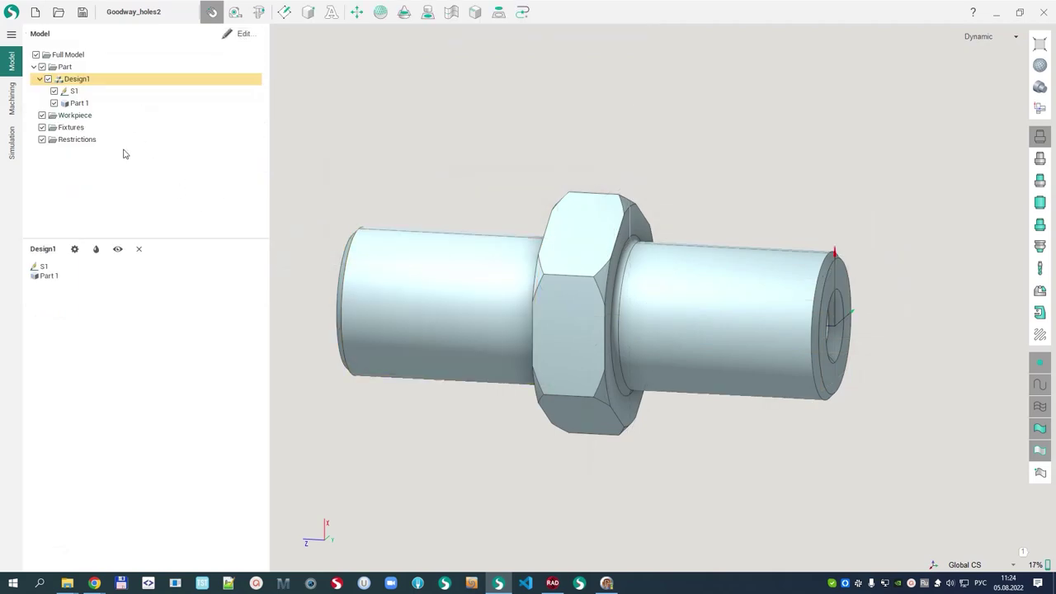
Open the machining setup, hide the machine to view the part inside its bar stock, and show the machine again.
click(13, 106)
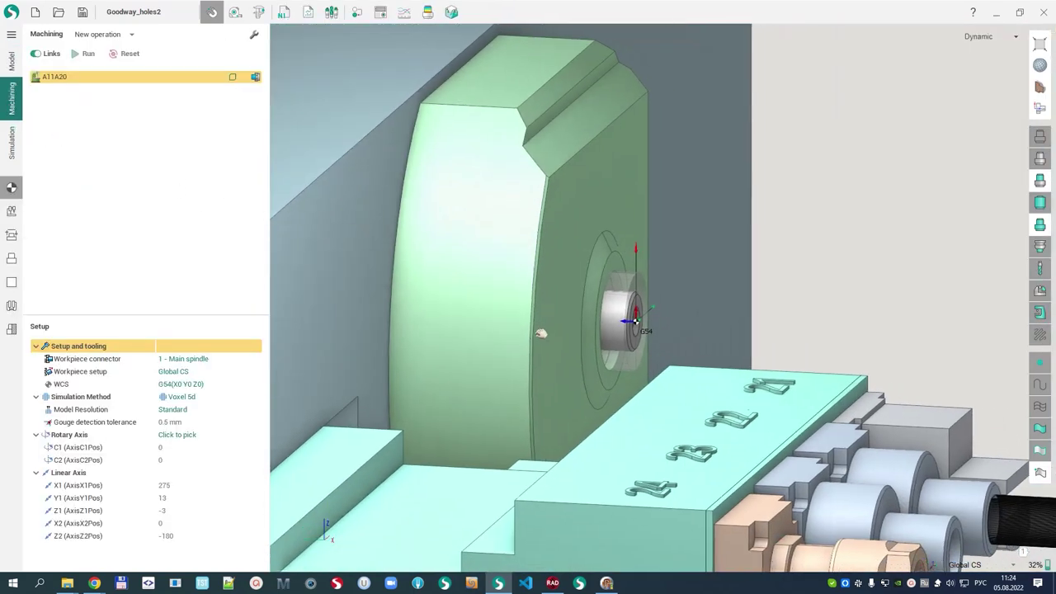
click(1041, 313)
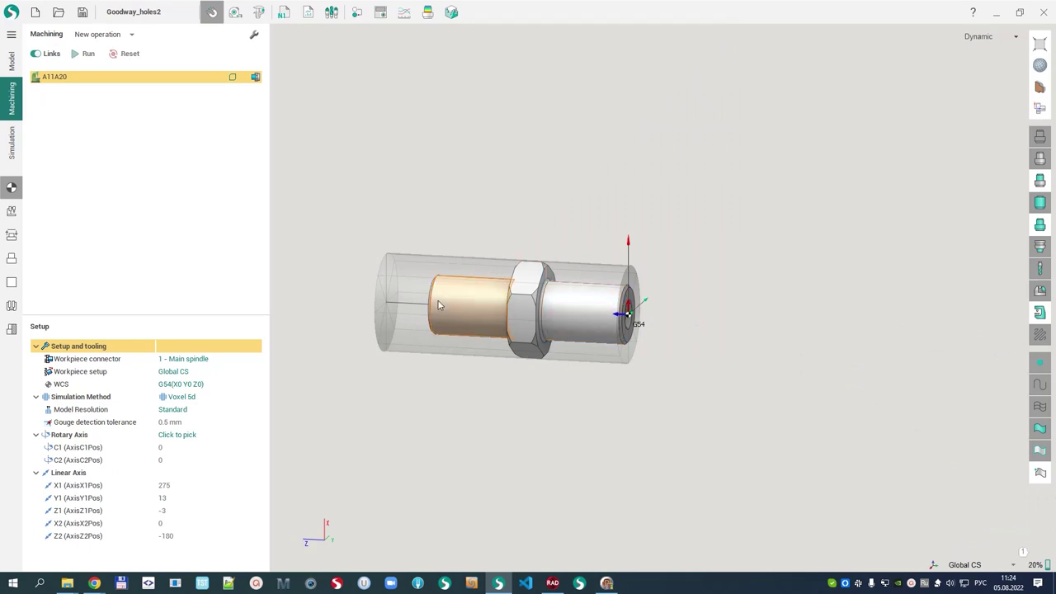
scroll(423, 310, down, 1)
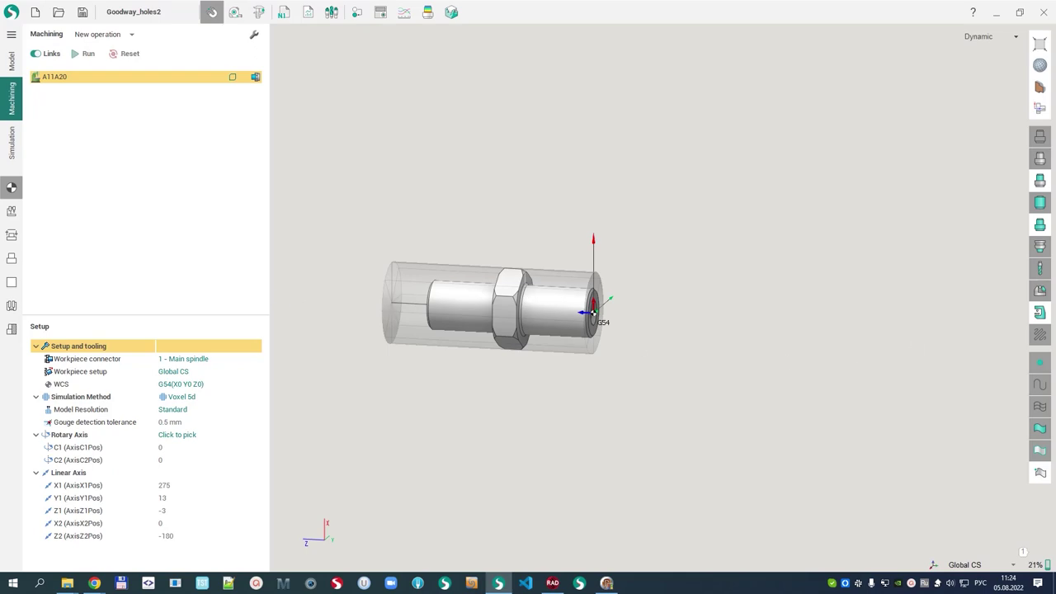
click(1040, 333)
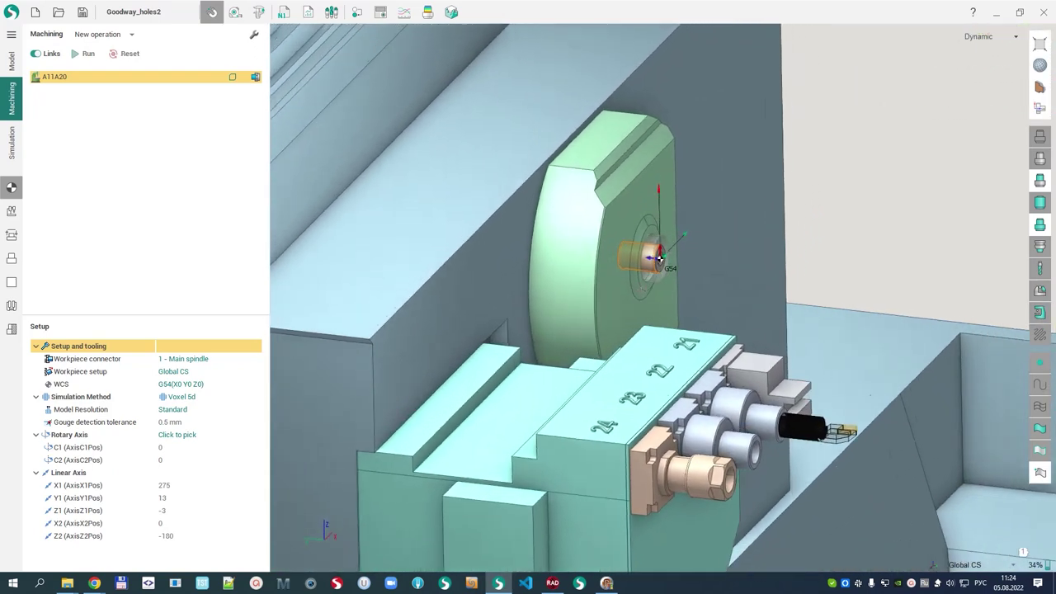
Examine the machine's main spindle, the gang turning tools and the axial tool holders around the G54 origin.
middle_drag(641, 289, 641, 278)
scroll(588, 327, down, 4)
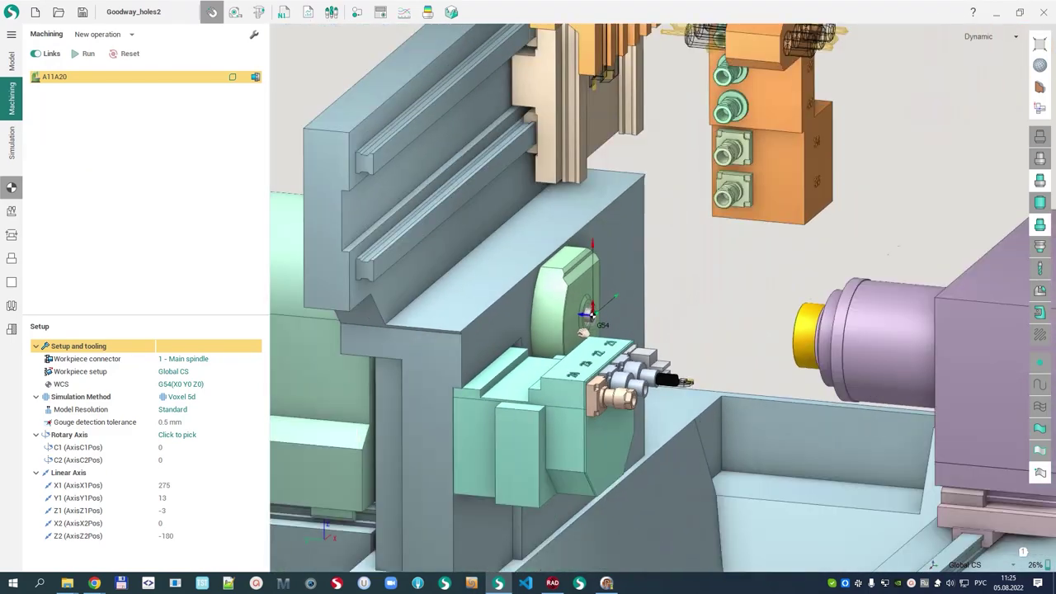
middle_drag(525, 295, 465, 341)
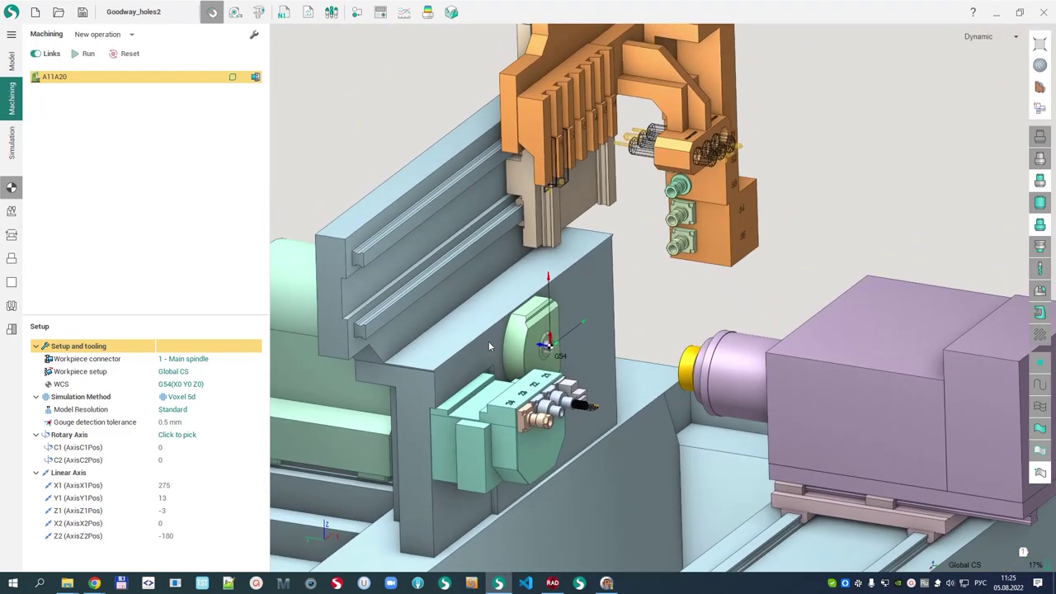
scroll(730, 165, up, 2)
mouse_move(579, 108)
middle_down()
mouse_move(685, 93)
mouse_move(583, 94)
middle_up()
middle_drag(640, 251, 649, 221)
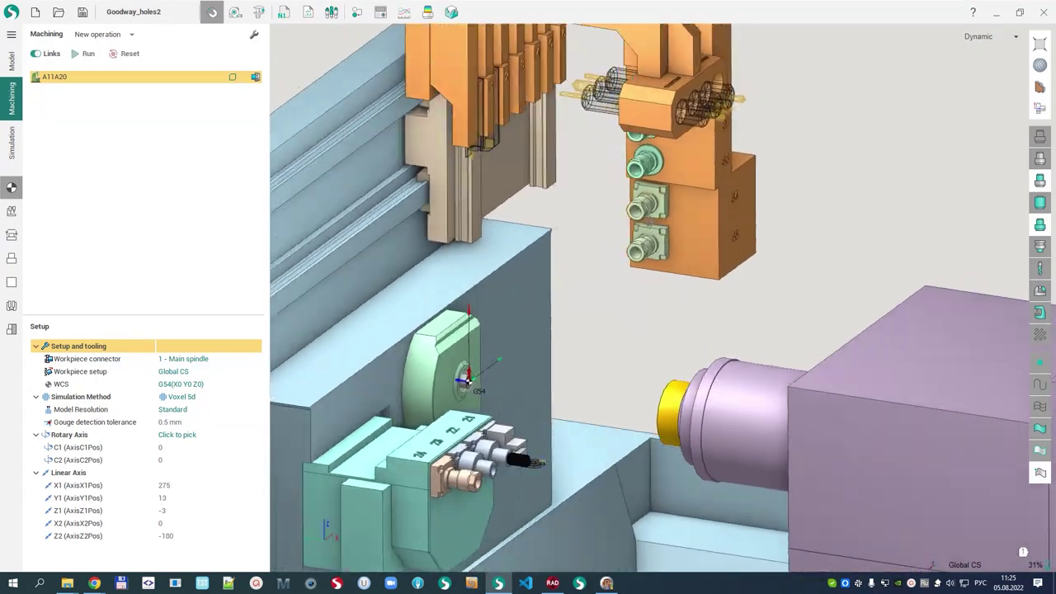
scroll(477, 185, up, 5)
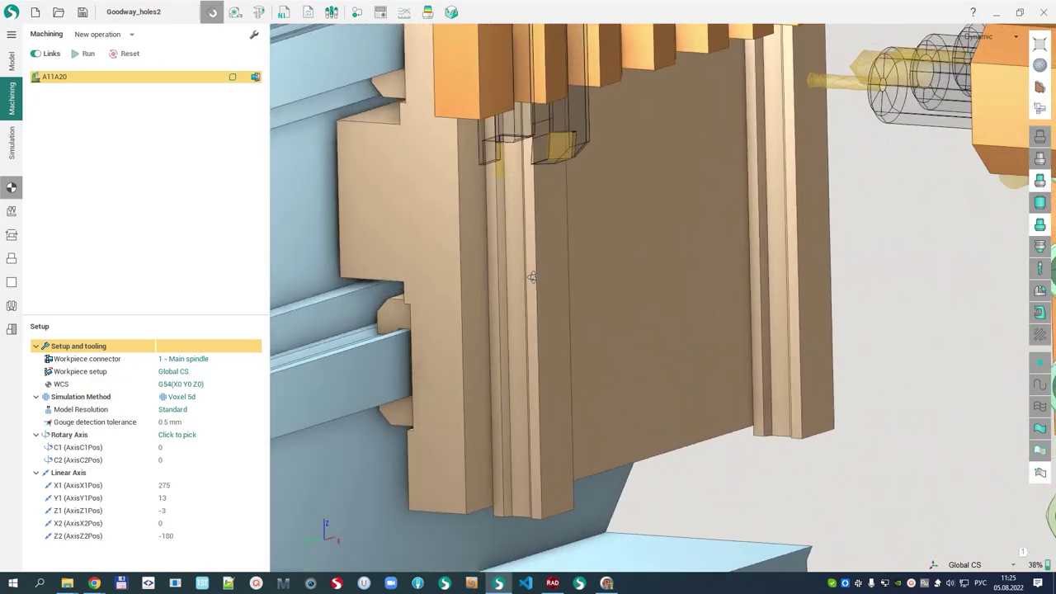
scroll(608, 252, down, 6)
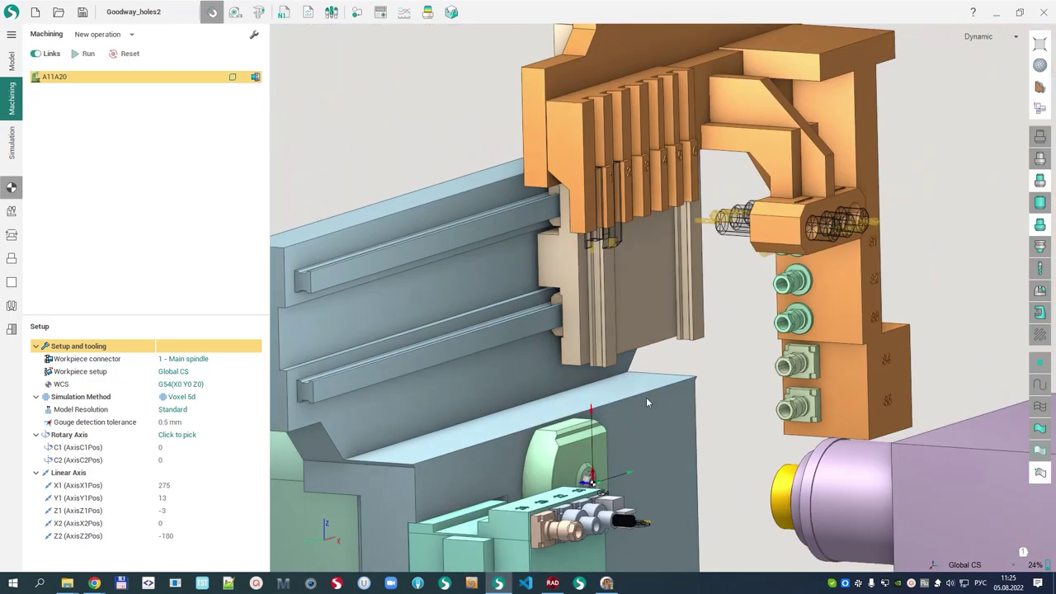
Inspect the tool block with positions 21 to 24, the sub spindle, and the workpiece in the guide bushing.
scroll(644, 363, up, 5)
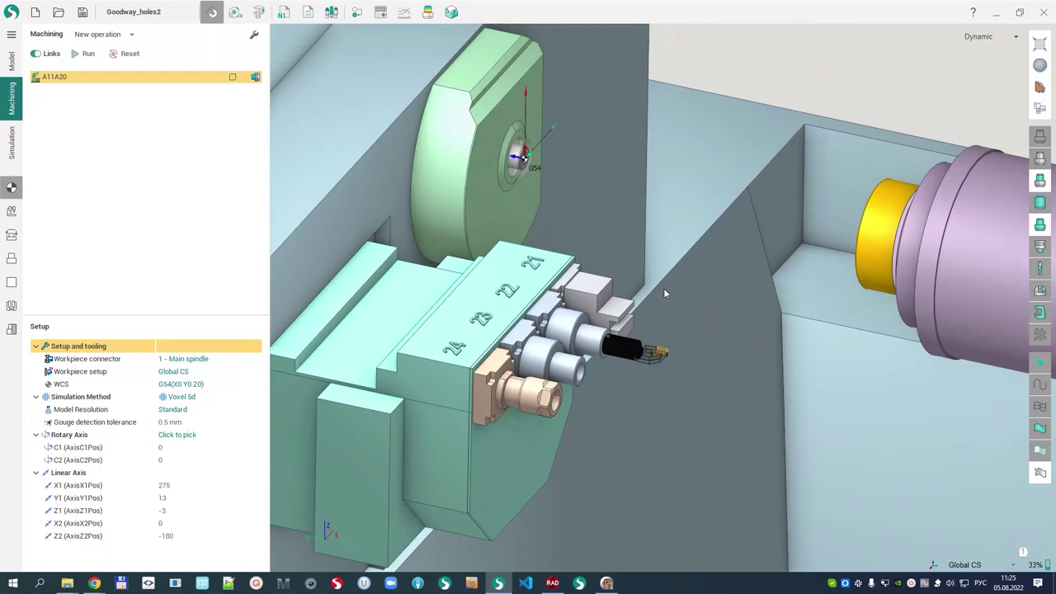
scroll(664, 293, down, 4)
middle_drag(664, 293, 615, 366)
middle_drag(697, 58, 692, 118)
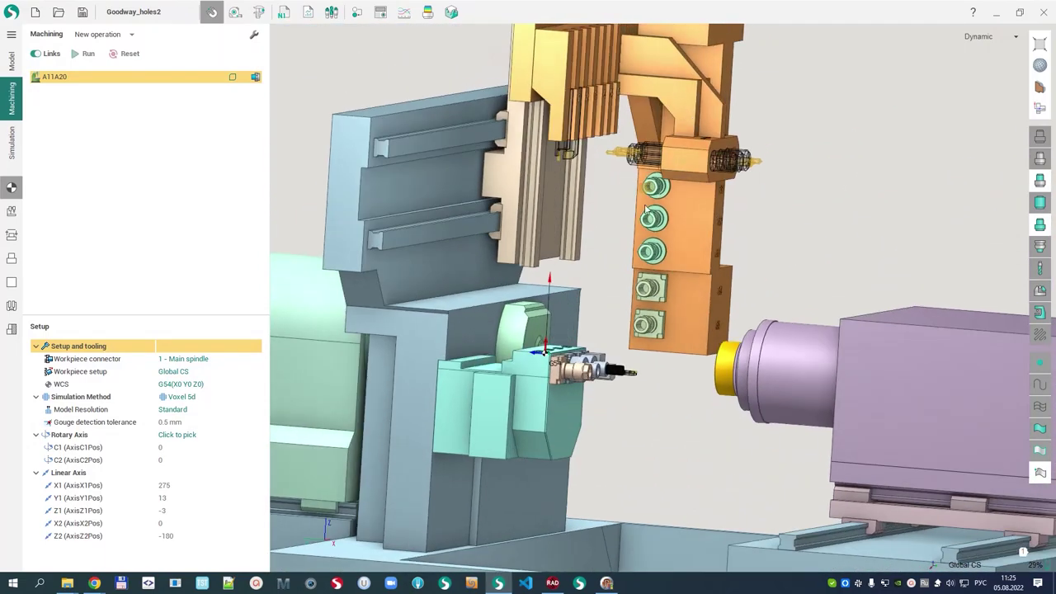
scroll(644, 196, down, 1)
middle_drag(658, 232, 731, 245)
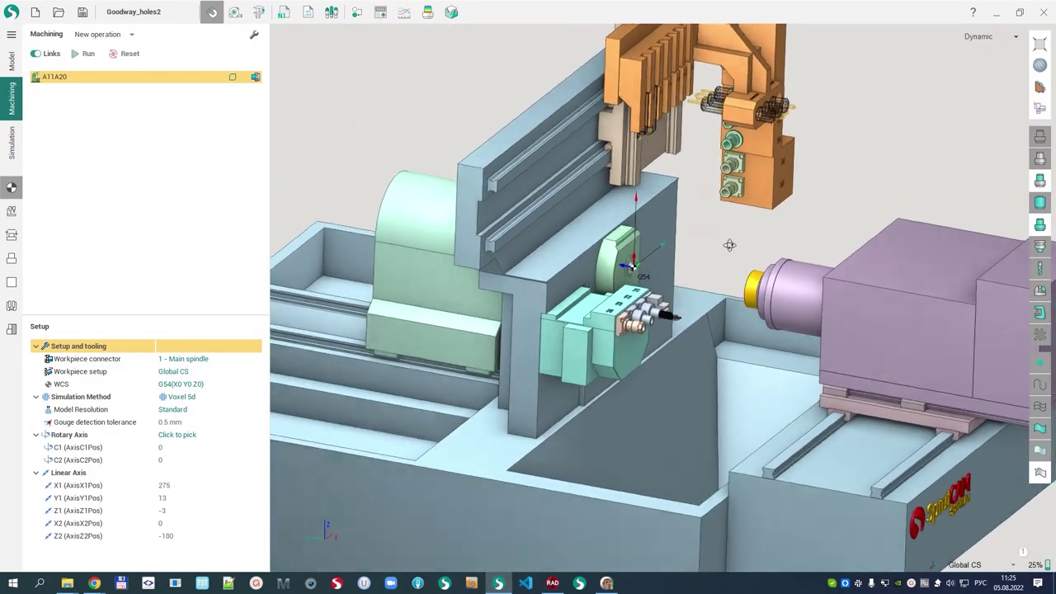
scroll(613, 283, up, 7)
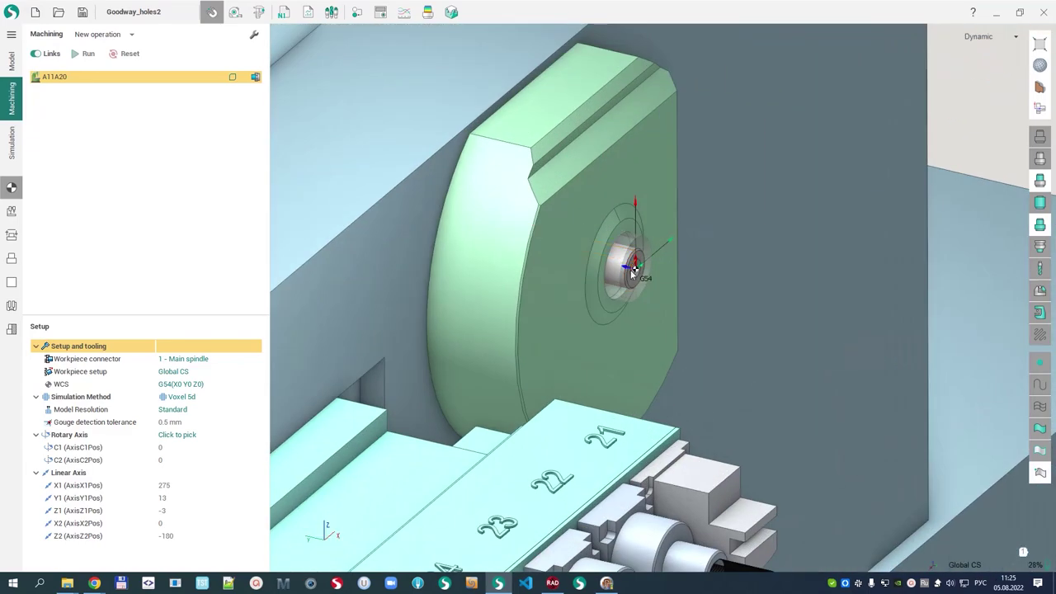
scroll(633, 313, down, 6)
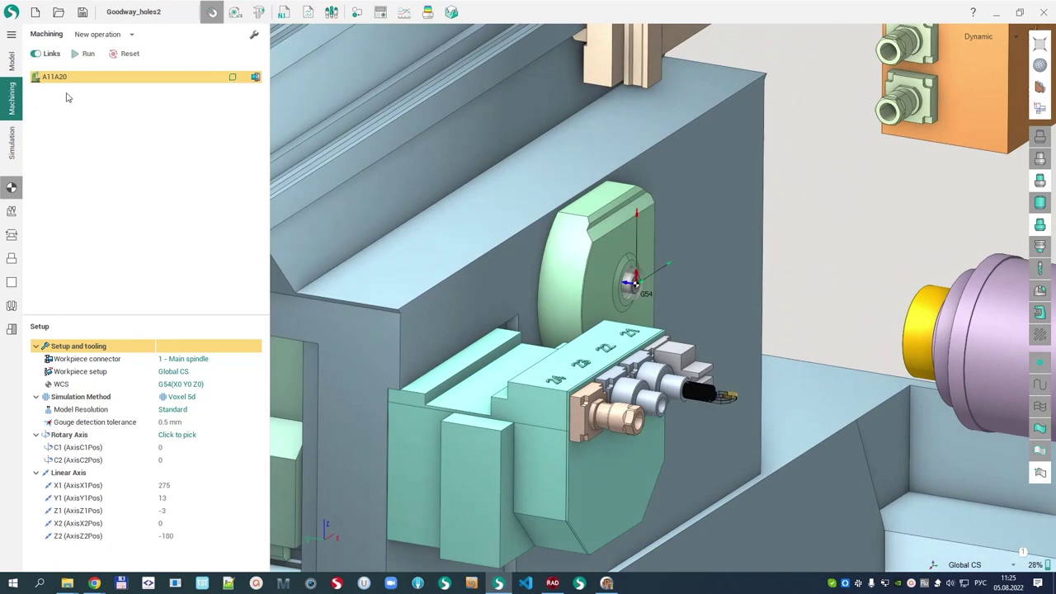
scroll(597, 317, down, 1)
middle_drag(597, 323, 618, 310)
scroll(552, 355, down, 4)
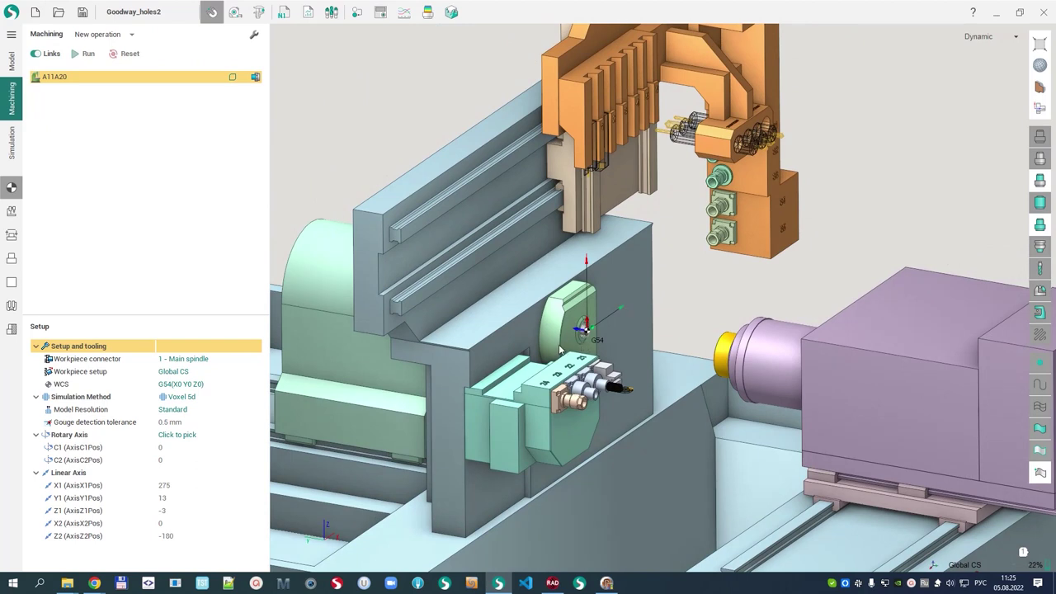
Add a Bar feeding operation from the Move part group to the A11A20 machining project.
middle_drag(552, 349, 570, 324)
click(132, 36)
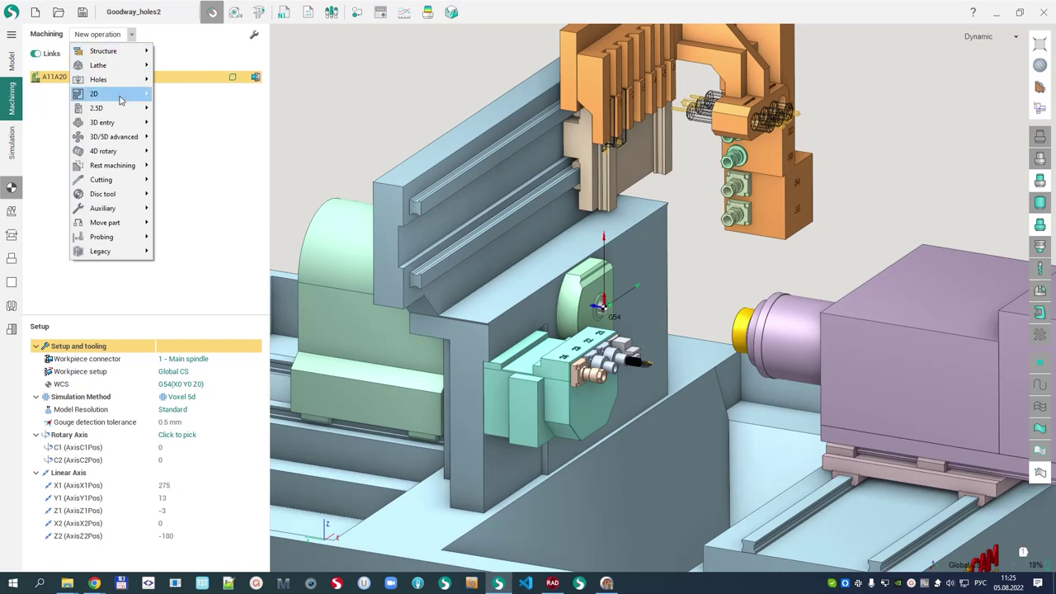
mouse_move(116, 223)
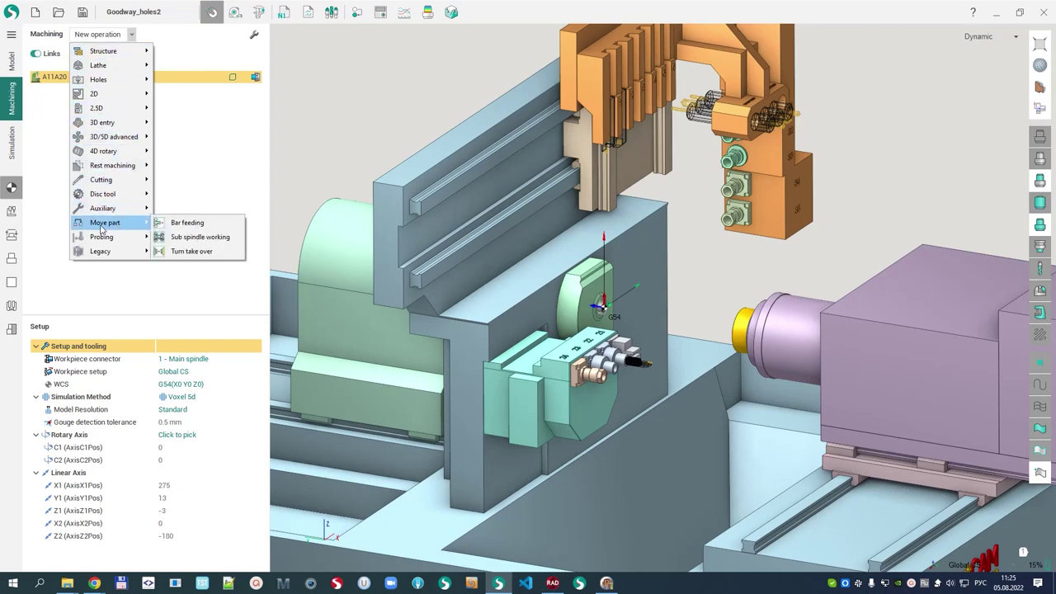
click(186, 223)
scroll(590, 315, up, 8)
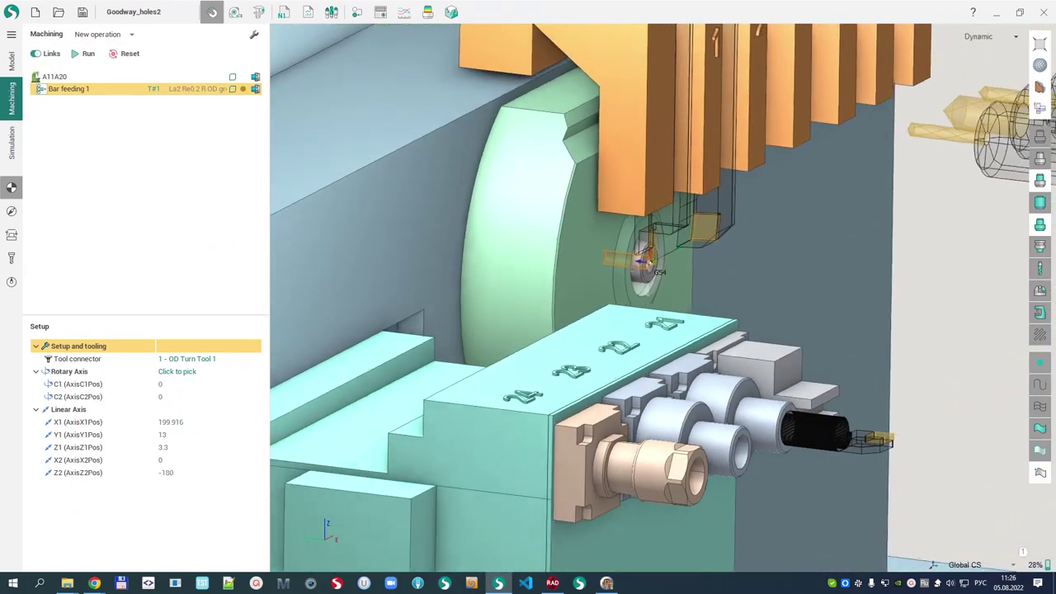
Show the bar feeding operation's strategy parameters and examine the bar overhang dimension on the machine.
click(11, 211)
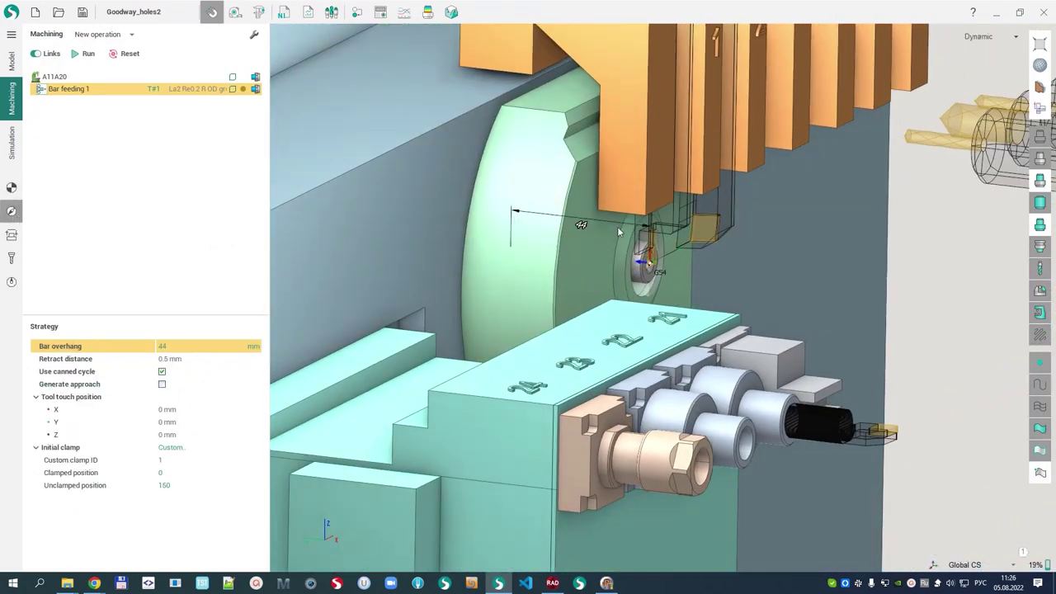
scroll(610, 257, down, 4)
middle_drag(591, 266, 629, 260)
scroll(321, 206, down, 2)
middle_drag(353, 213, 533, 234)
Review the physical axis positions in the machine control panel and the operation's setup, and close the panel.
click(380, 13)
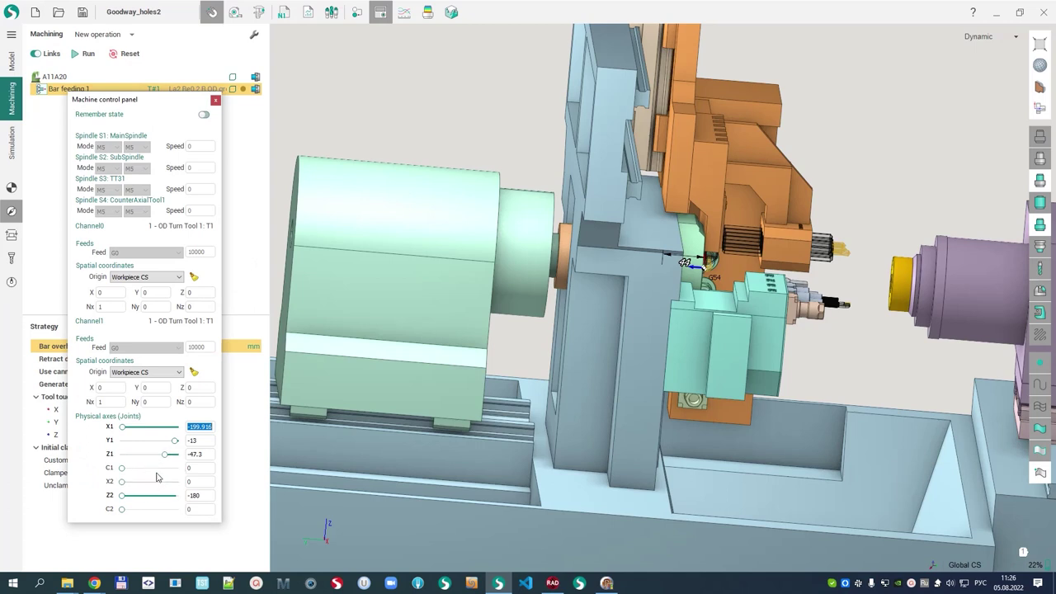
click(14, 188)
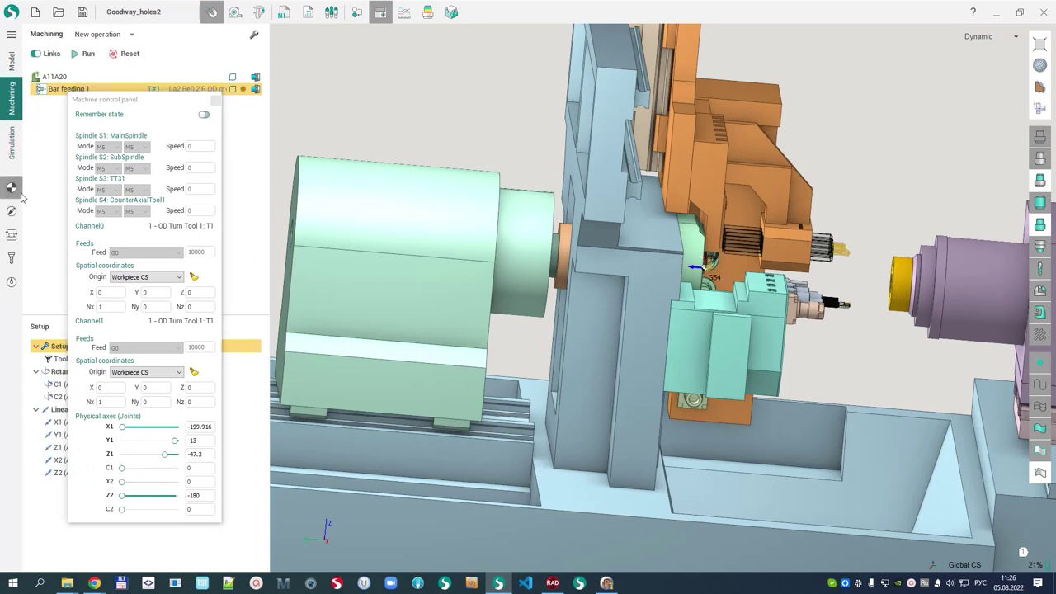
middle_drag(531, 256, 627, 260)
scroll(763, 262, up, 5)
scroll(772, 263, down, 2)
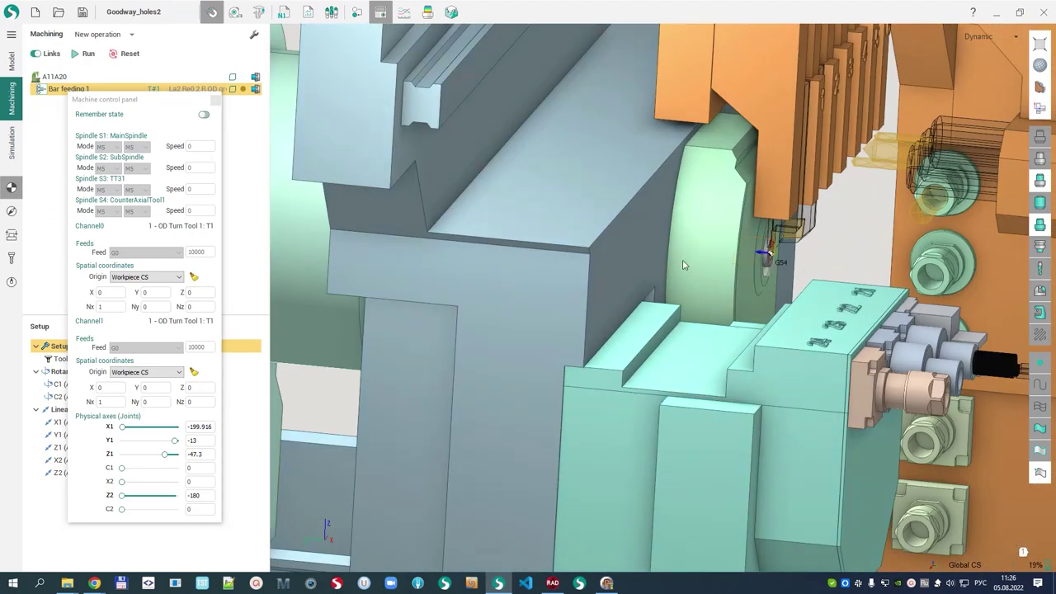
click(215, 100)
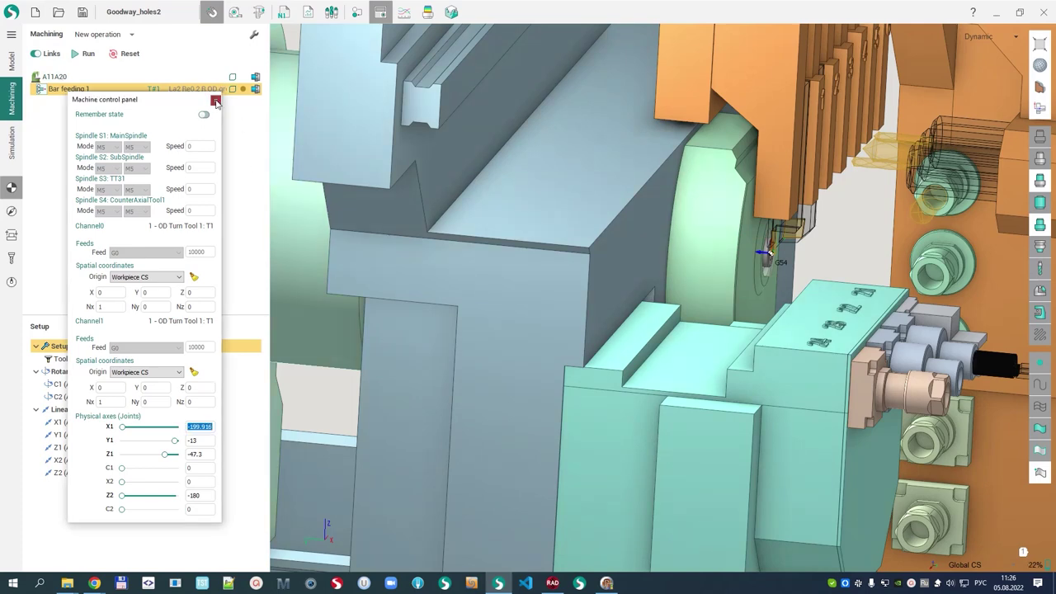
Review the bar feeding strategy's overhang and clamp settings against an overall view of the machine.
scroll(693, 286, down, 3)
middle_drag(693, 286, 529, 297)
scroll(688, 278, up, 1)
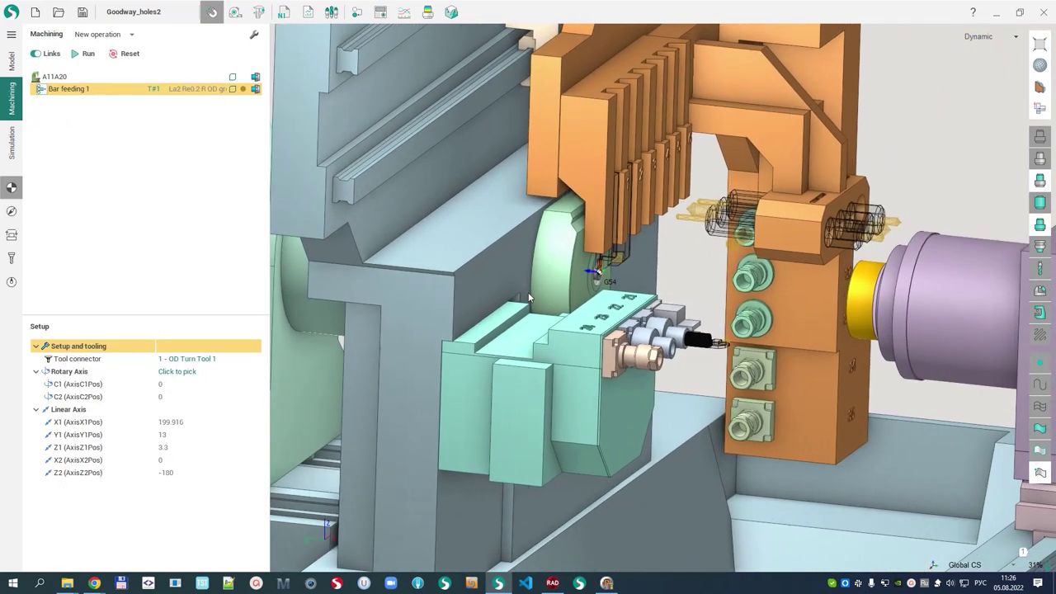
click(11, 211)
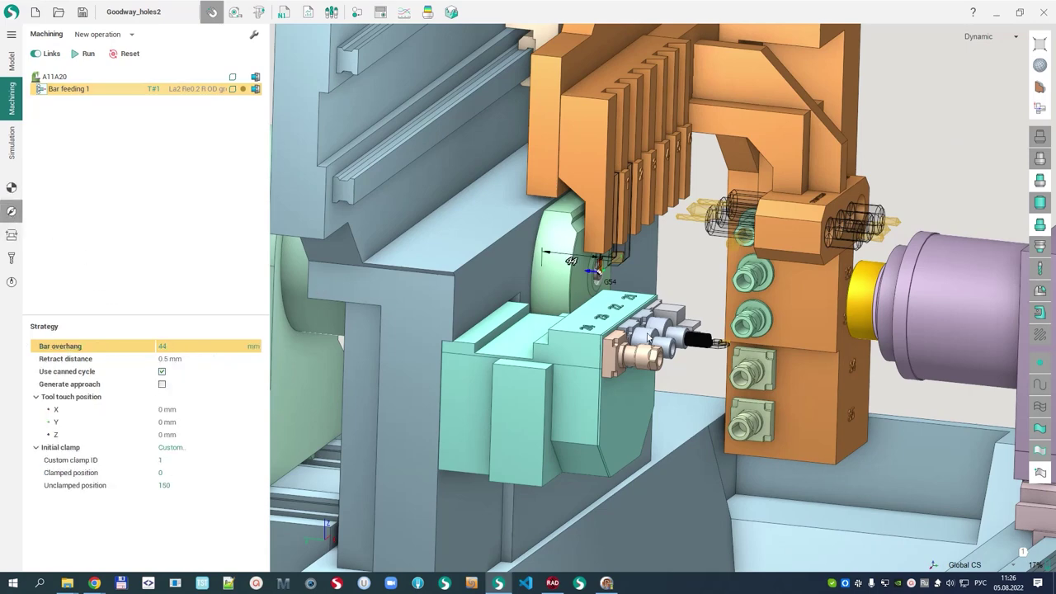
scroll(646, 175, down, 3)
middle_drag(646, 175, 610, 190)
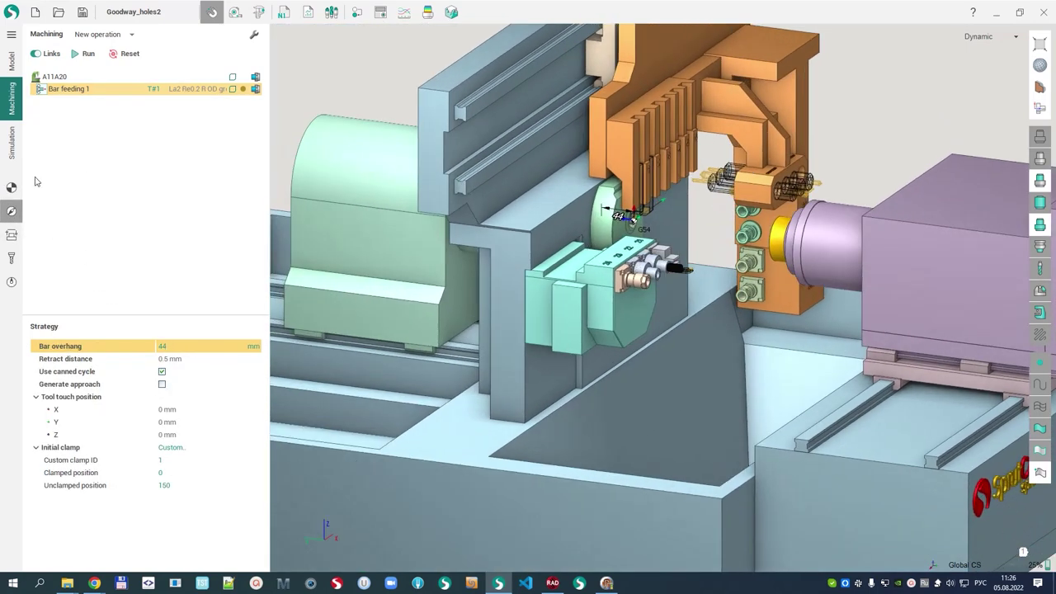
Hide the A-11A20 machine base and the Y1 axis carriage in the simulation, and make the X1 gang tool slide transparent.
click(12, 145)
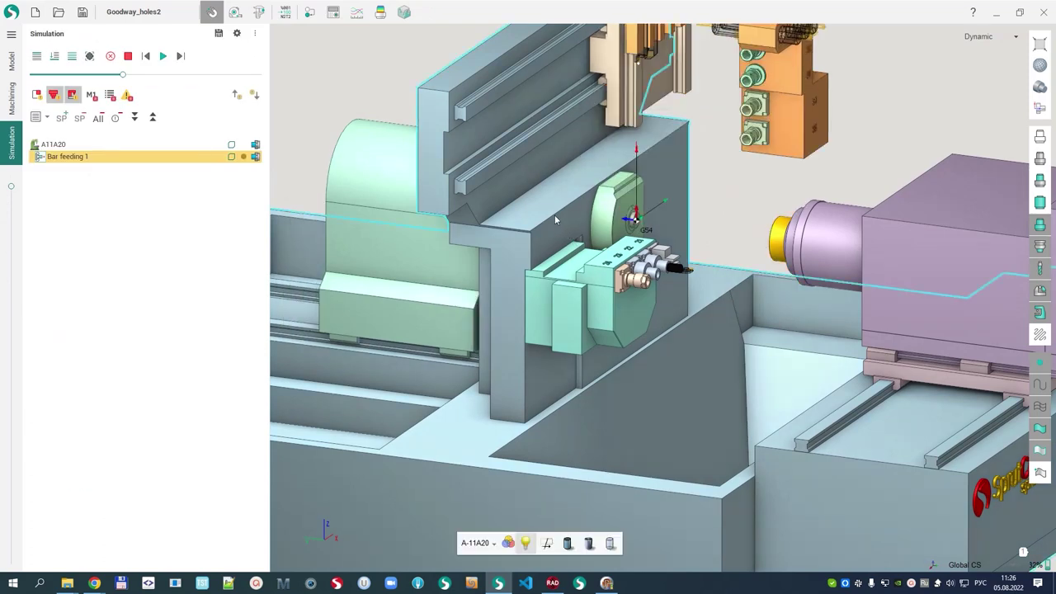
click(531, 542)
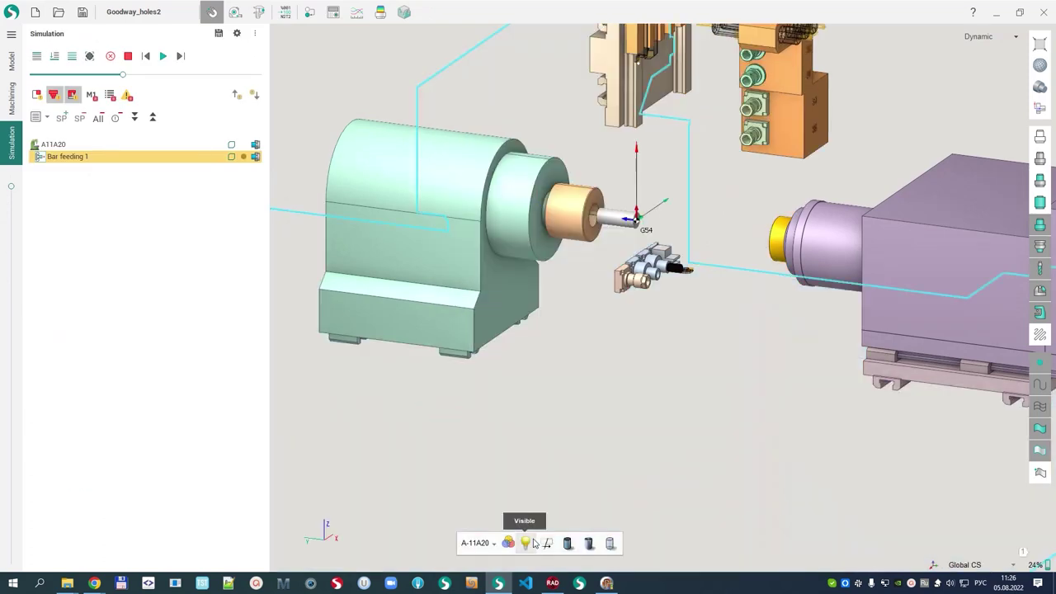
middle_drag(638, 207, 630, 339)
click(622, 234)
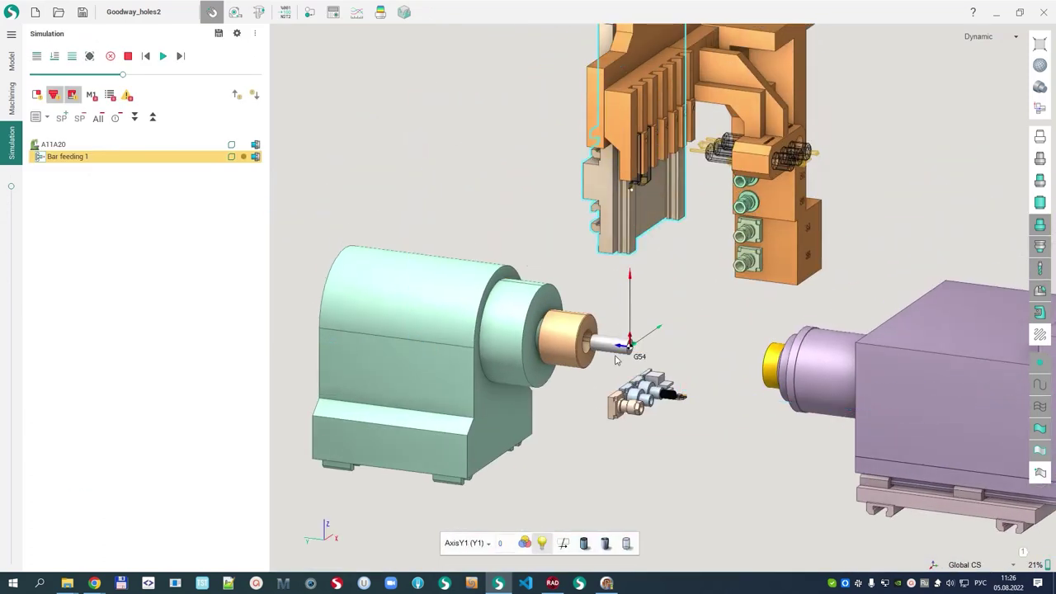
click(543, 541)
click(659, 77)
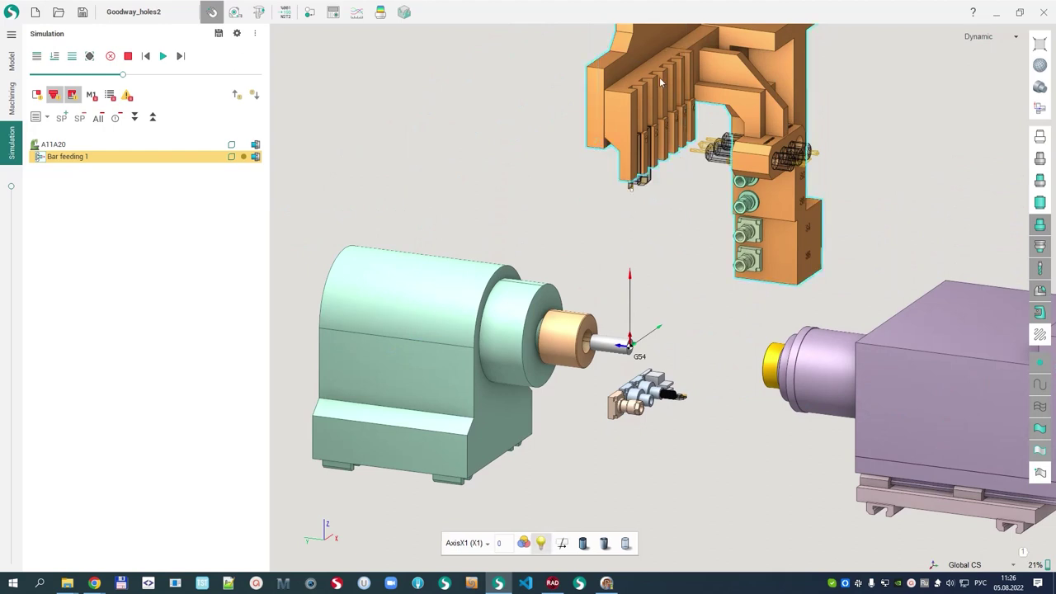
click(626, 545)
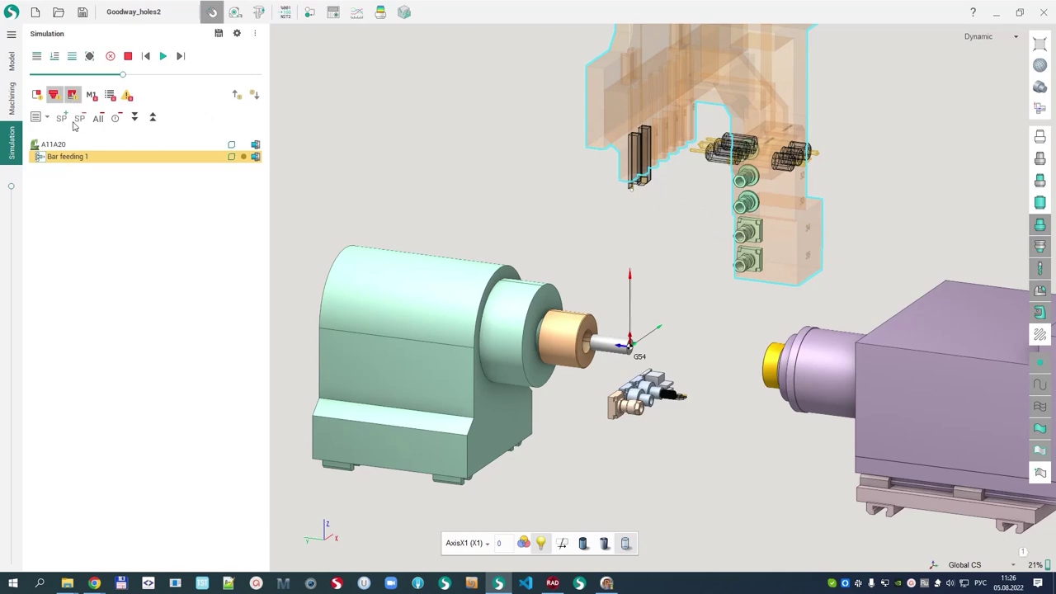
Calculate the bar feeding operation and examine the part's position within the bar and its overhang.
click(111, 55)
scroll(603, 336, up, 5)
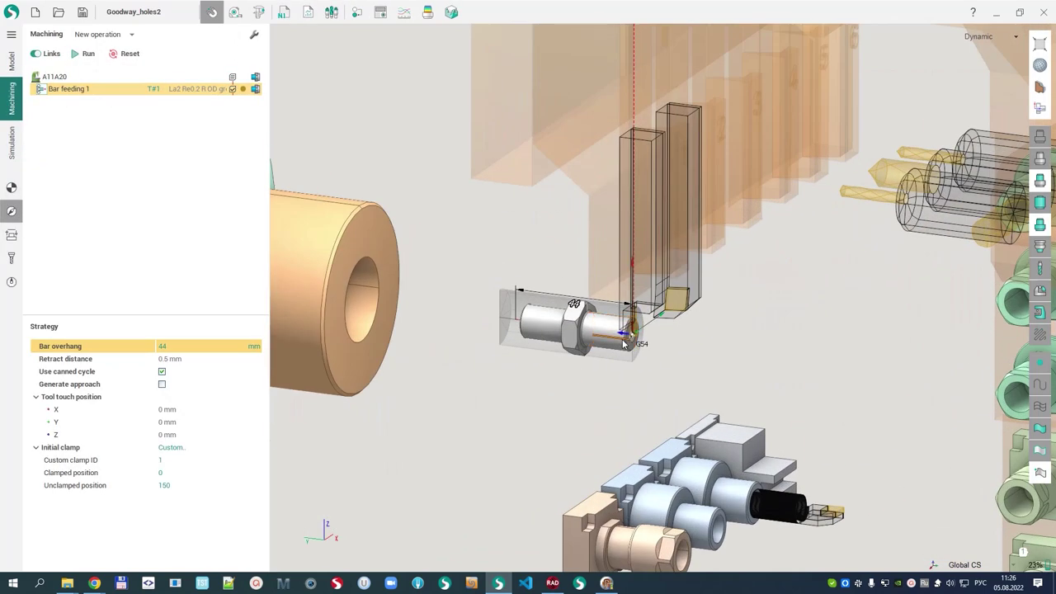
scroll(602, 335, up, 5)
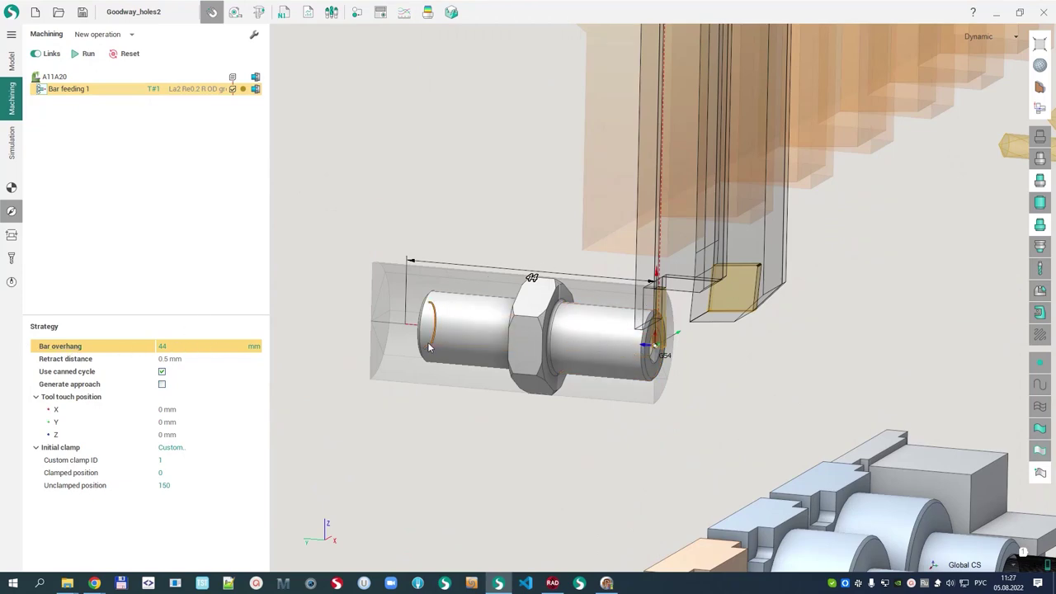
scroll(664, 371, up, 3)
middle_drag(544, 342, 676, 338)
scroll(676, 338, down, 3)
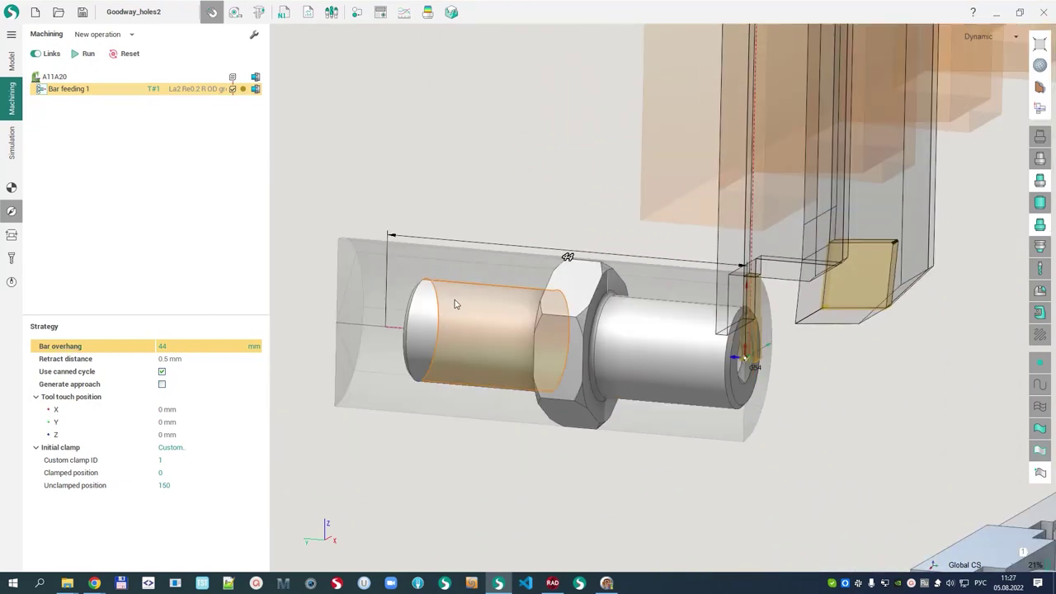
Simulate the bar feeding operation with its command list expanded, at reduced speed first and faster towards the end.
click(14, 146)
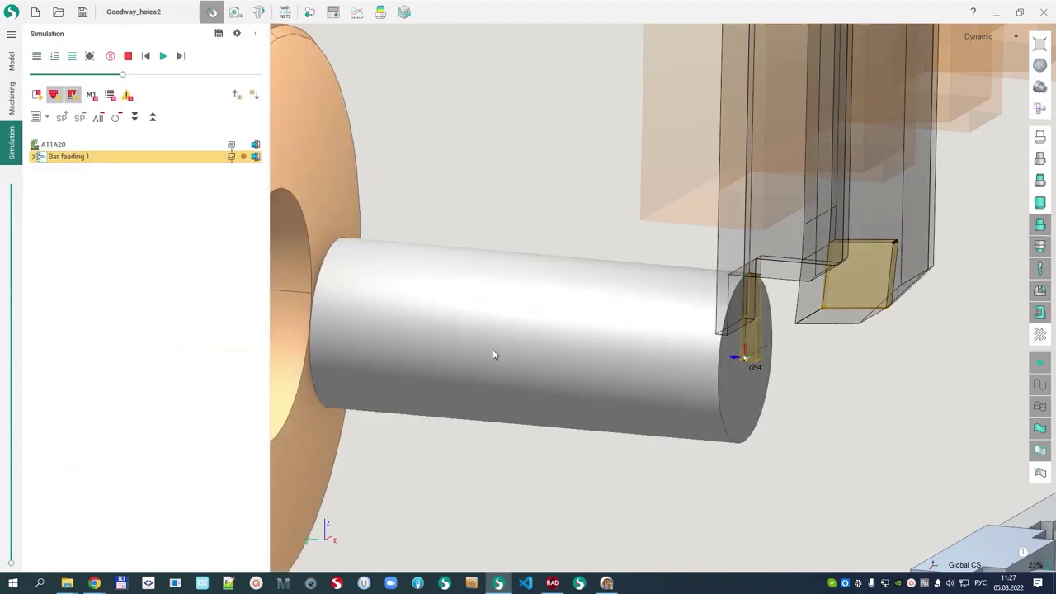
scroll(660, 347, down, 5)
scroll(664, 353, up, 4)
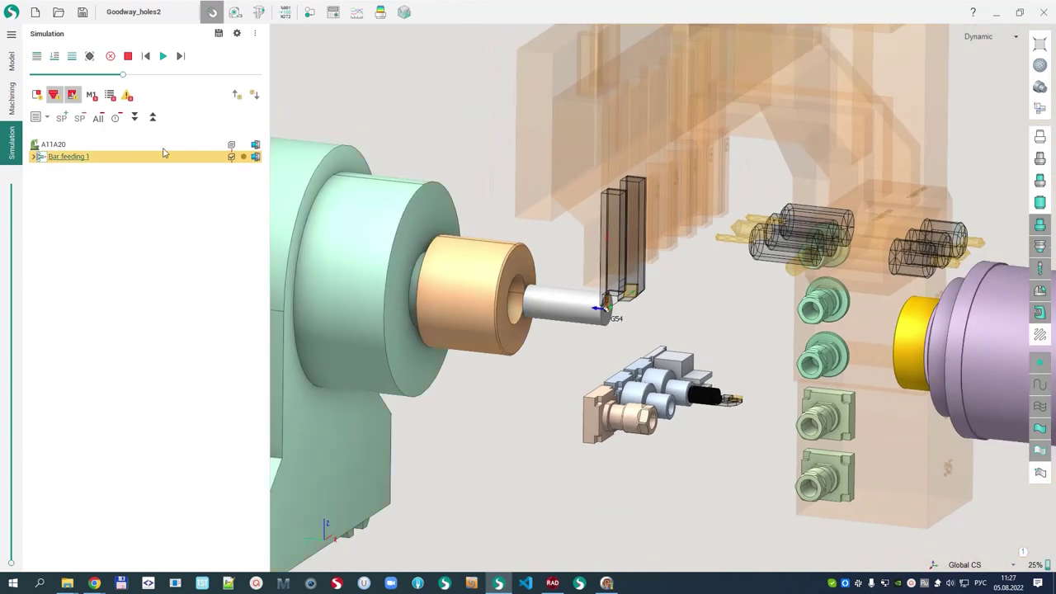
click(33, 157)
drag(122, 75, 97, 74)
click(165, 56)
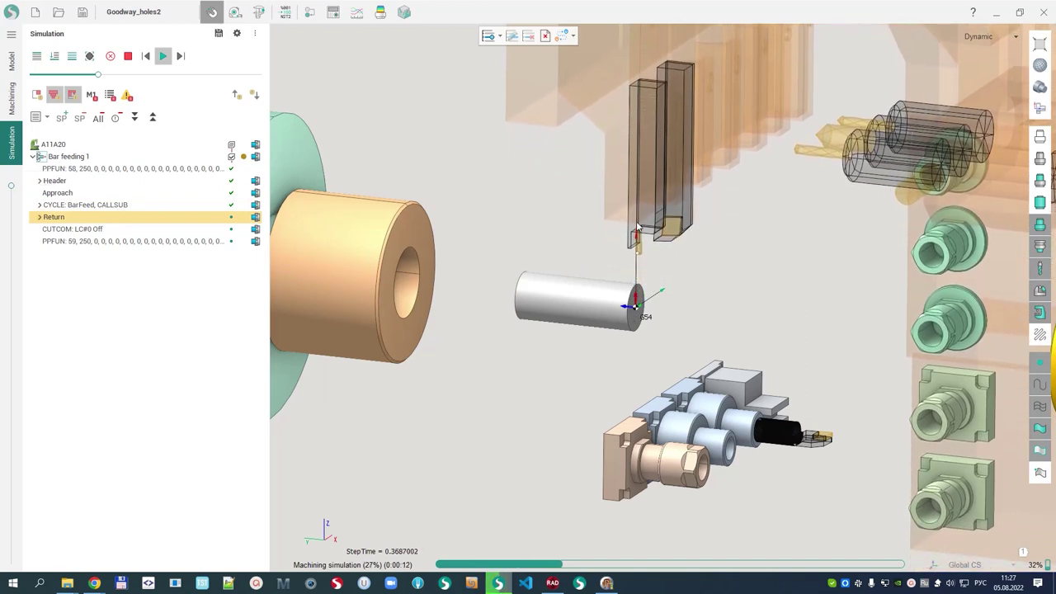
scroll(582, 274, down, 3)
drag(98, 74, 160, 76)
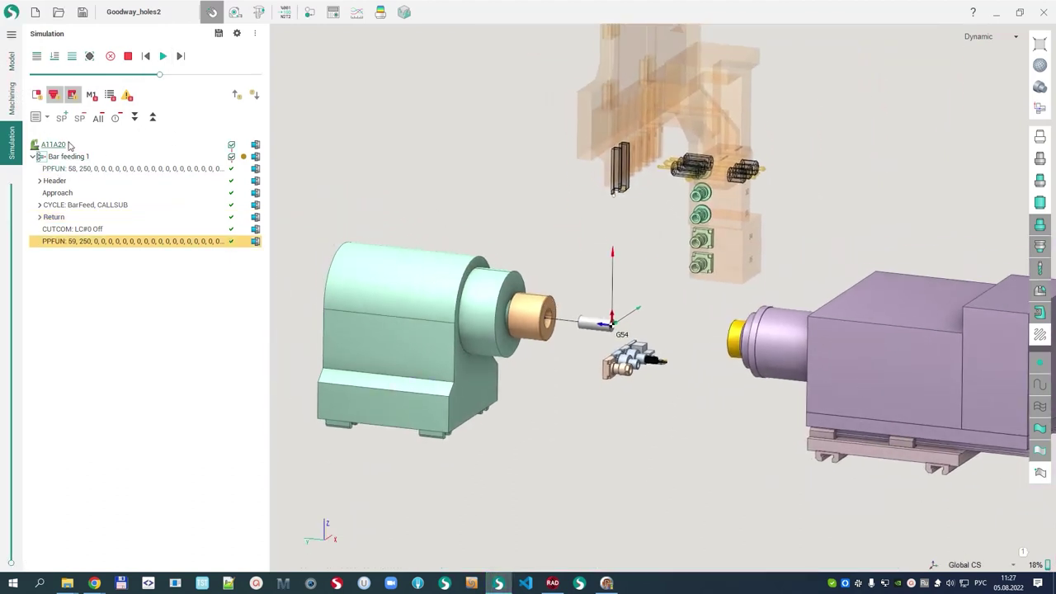
Set the A11A20 project's tool change position to X1 -150 in machine coordinates, approached always at the end of operation.
click(13, 97)
click(55, 76)
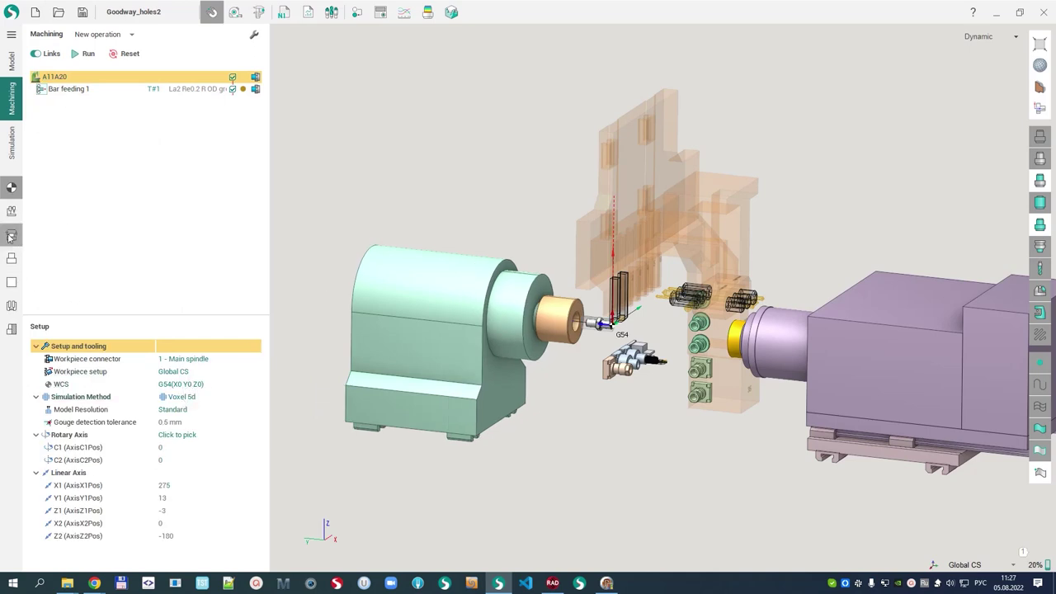
click(12, 234)
click(186, 384)
click(205, 386)
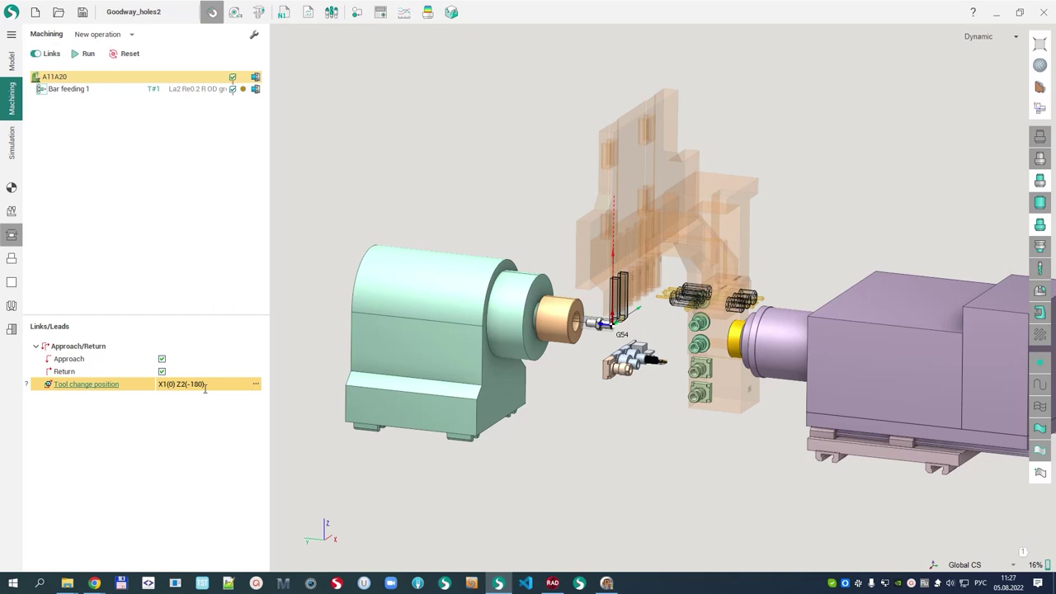
click(256, 384)
click(73, 193)
scroll(75, 193, down, 15)
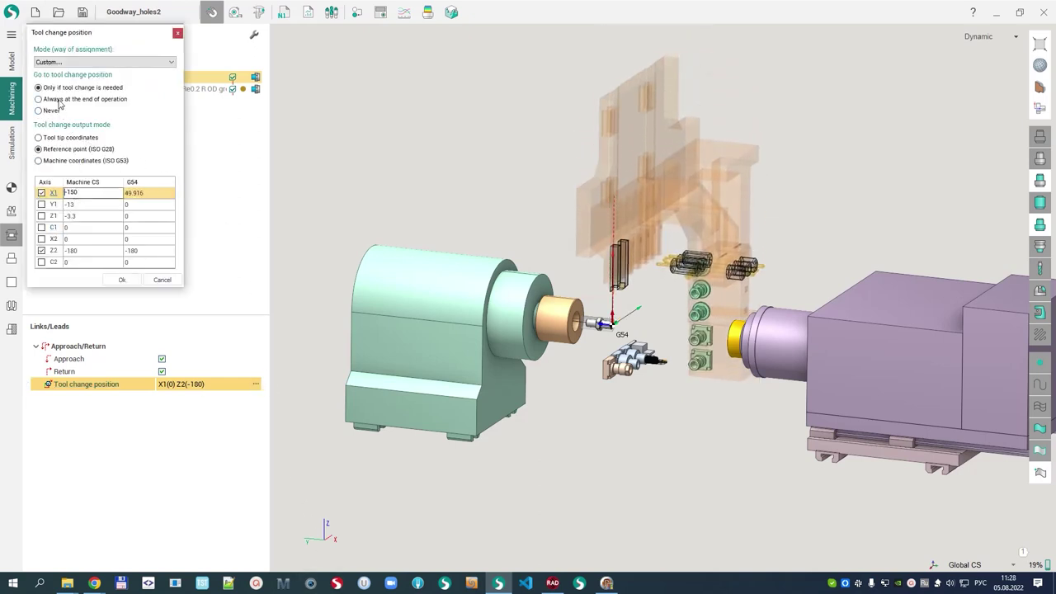
key(Return)
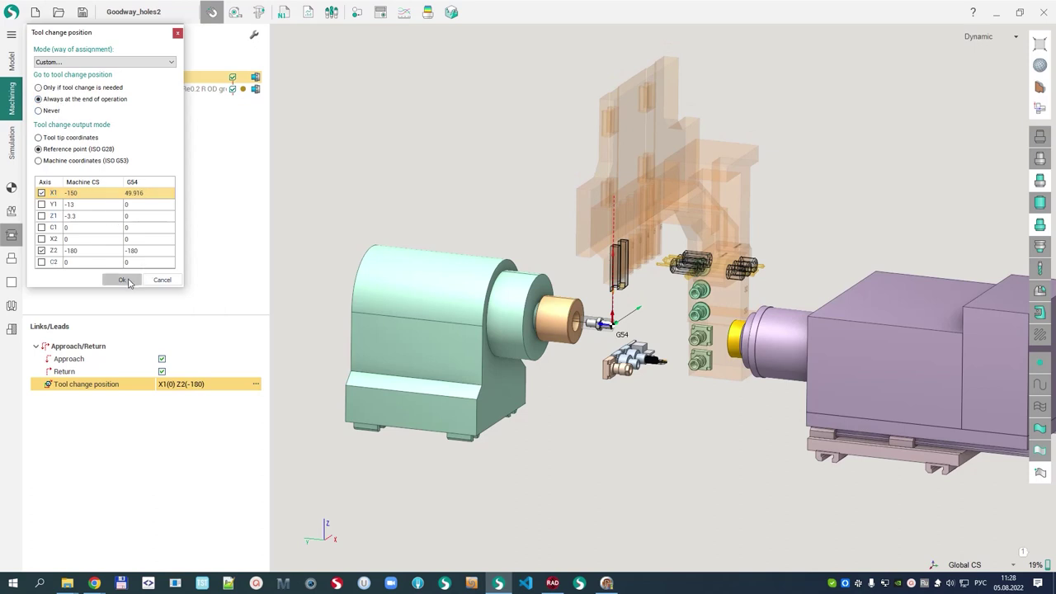
click(122, 280)
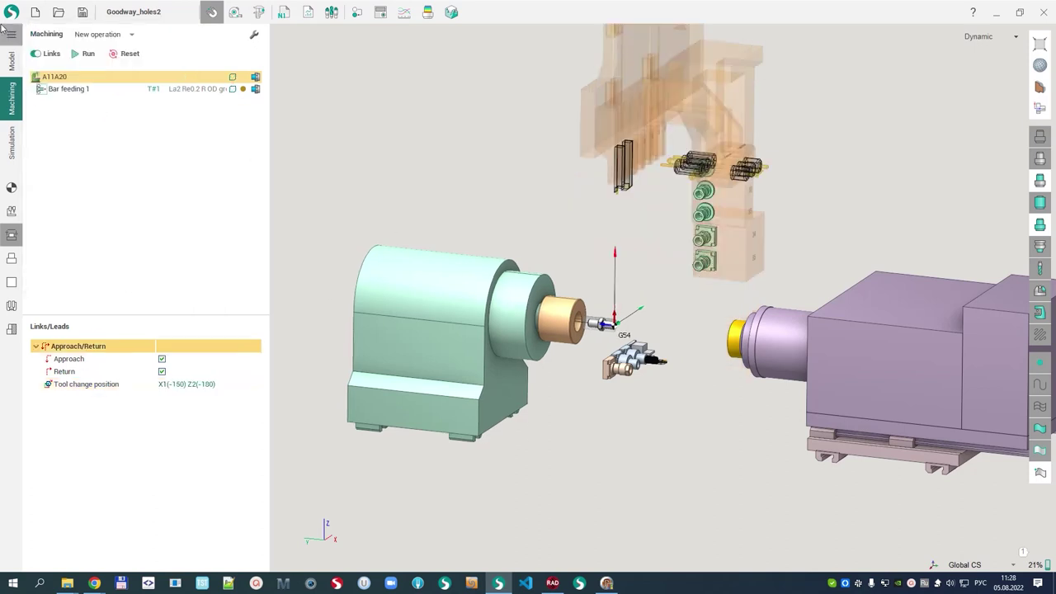
Recalculate the bar feeding operation and add an OD Roughing operation from the Lathe group.
click(66, 89)
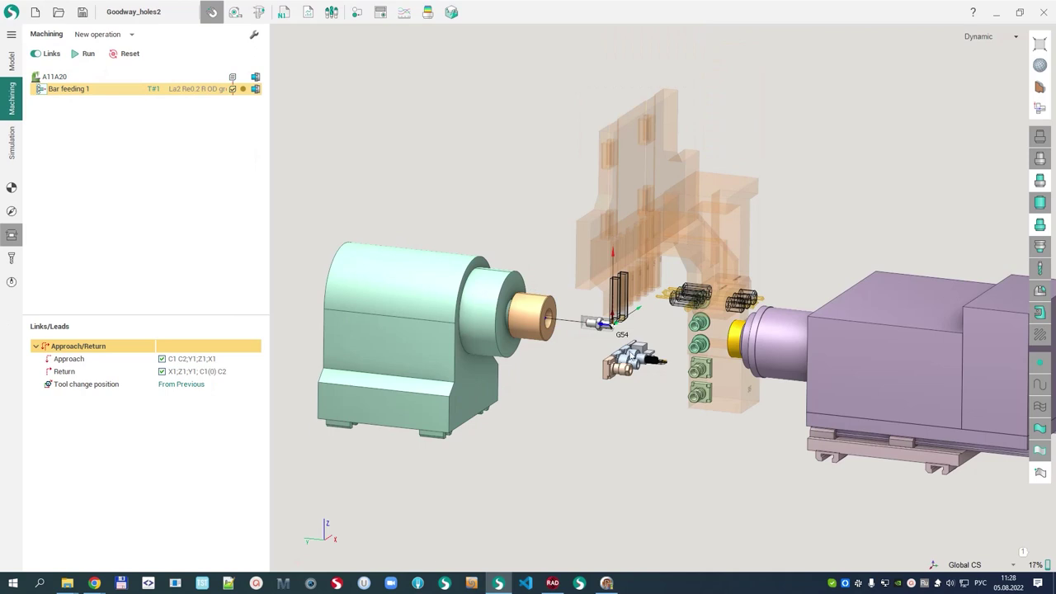
scroll(561, 329, up, 2)
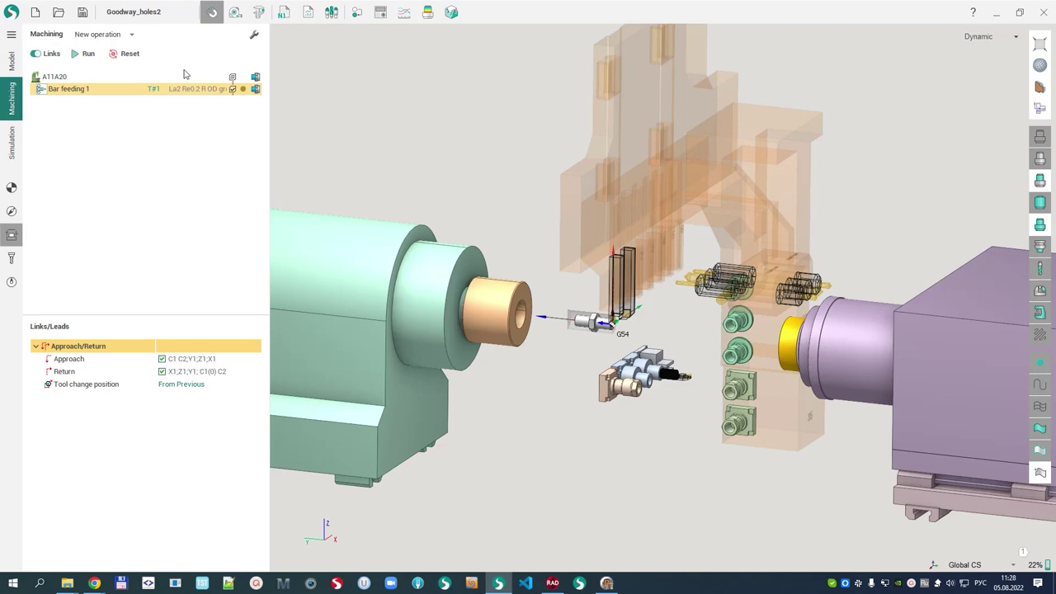
click(130, 38)
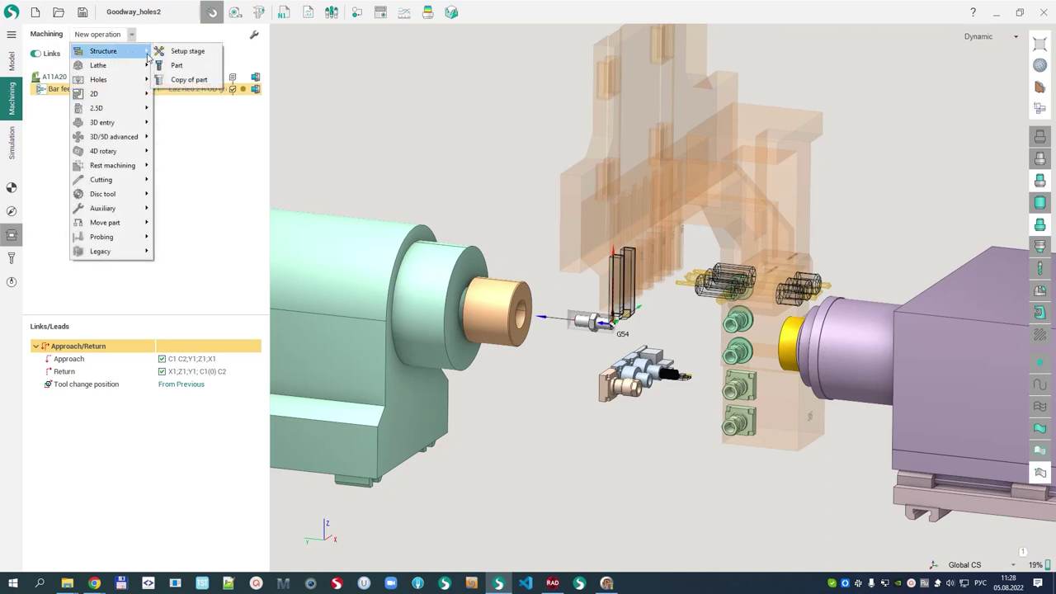
mouse_move(114, 66)
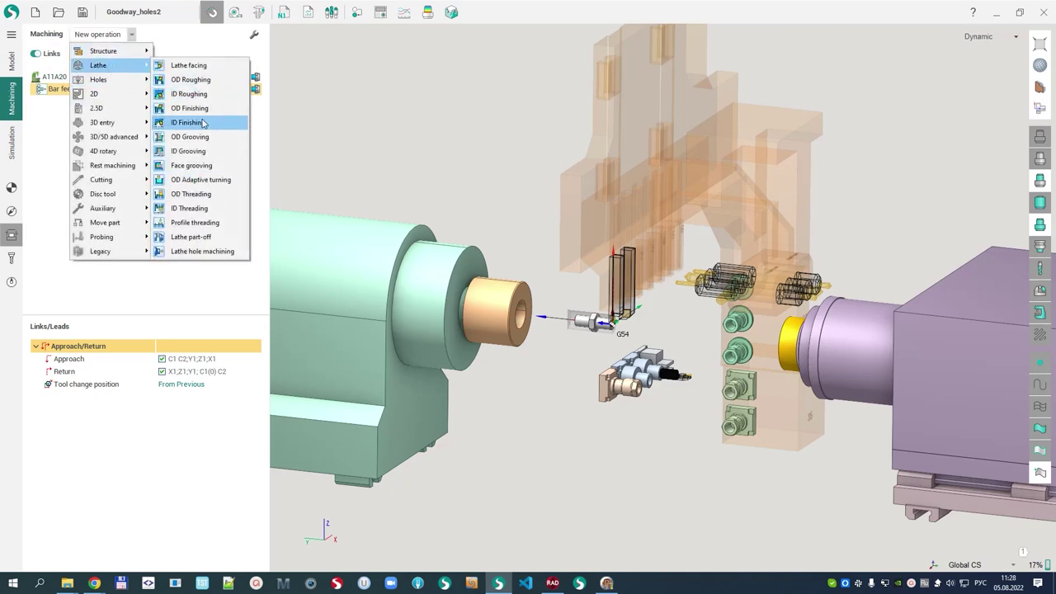
click(188, 80)
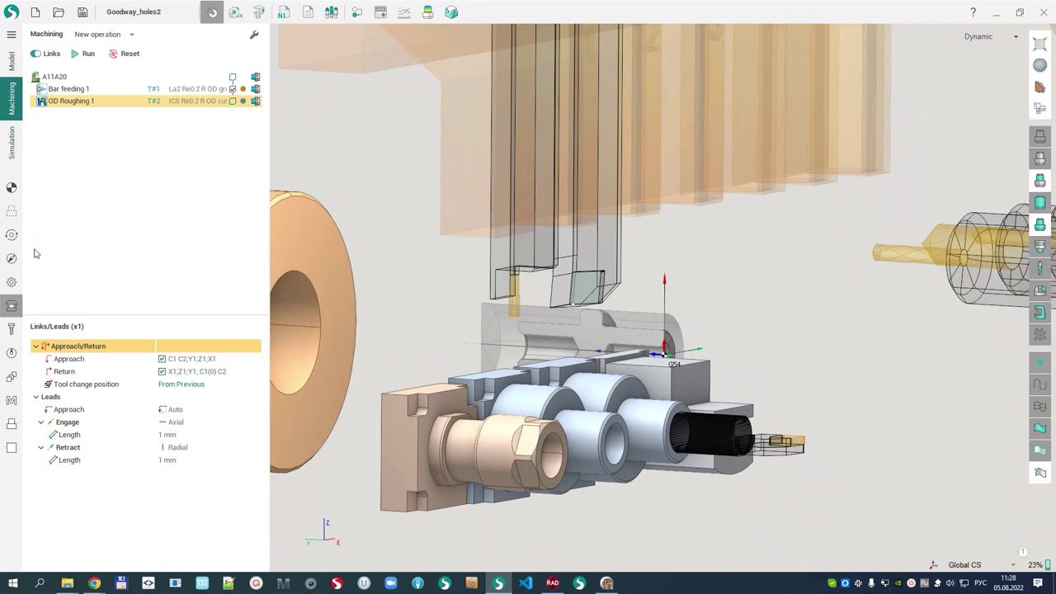
Trim the OD roughing contour in the job assignment to run from the hex collar's front chamfer to the part's front outer chamfer.
click(11, 211)
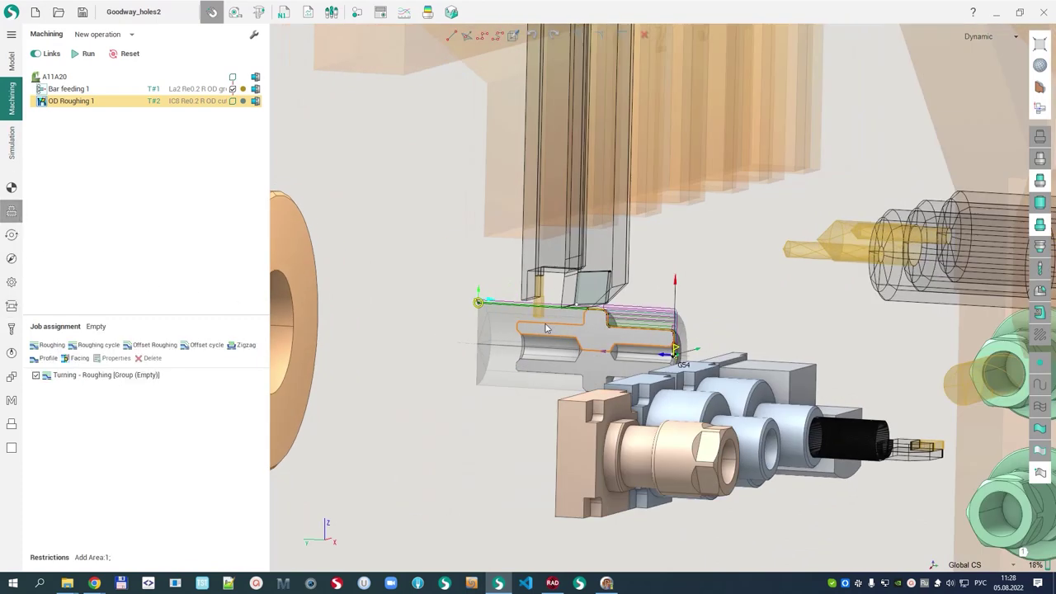
scroll(604, 356, up, 2)
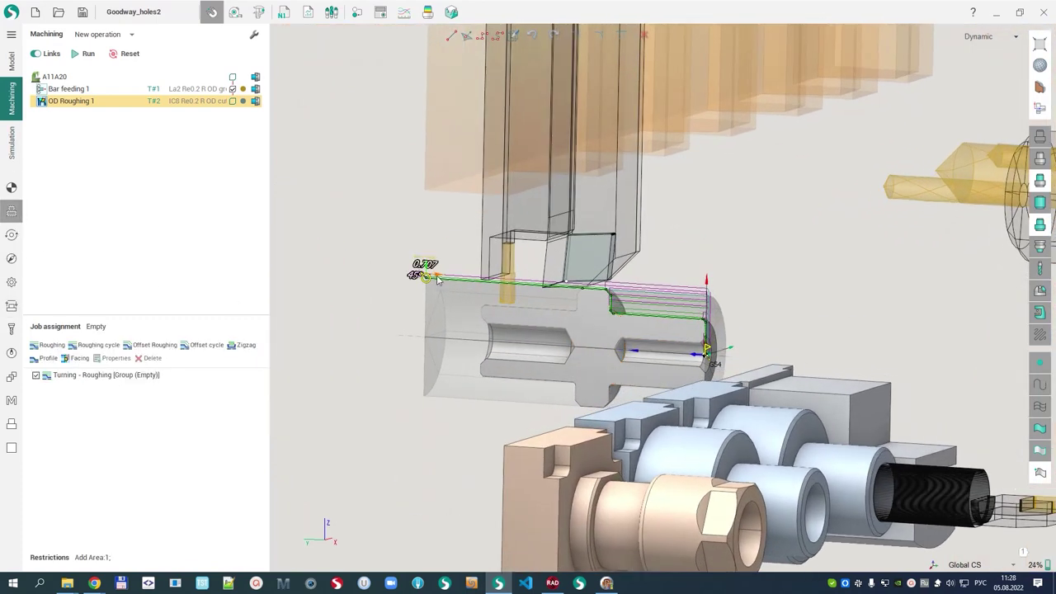
drag(428, 274, 608, 284)
scroll(744, 355, up, 2)
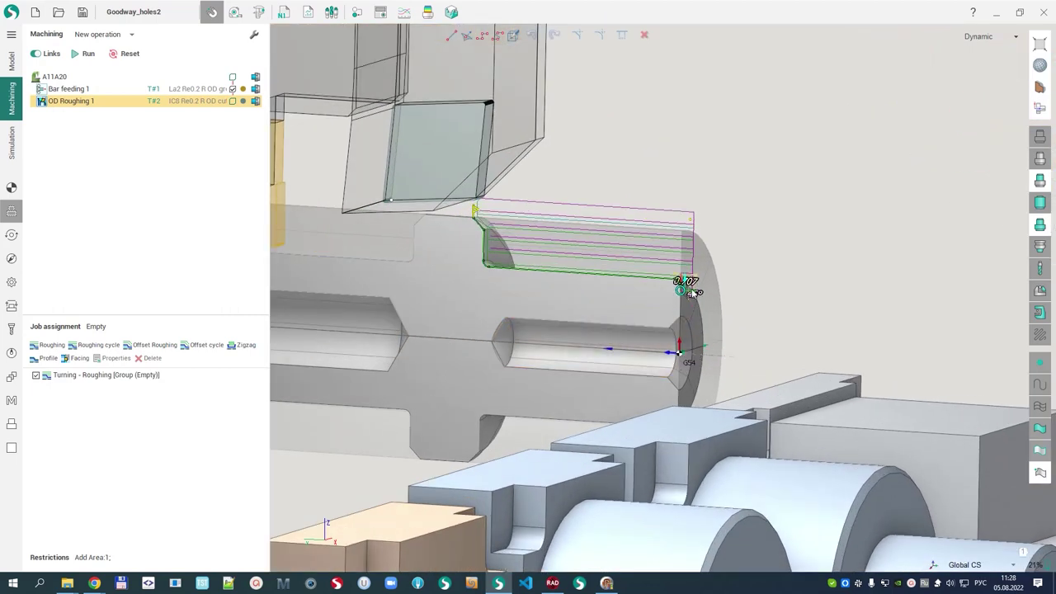
scroll(657, 278, up, 3)
scroll(635, 291, down, 3)
scroll(561, 254, up, 5)
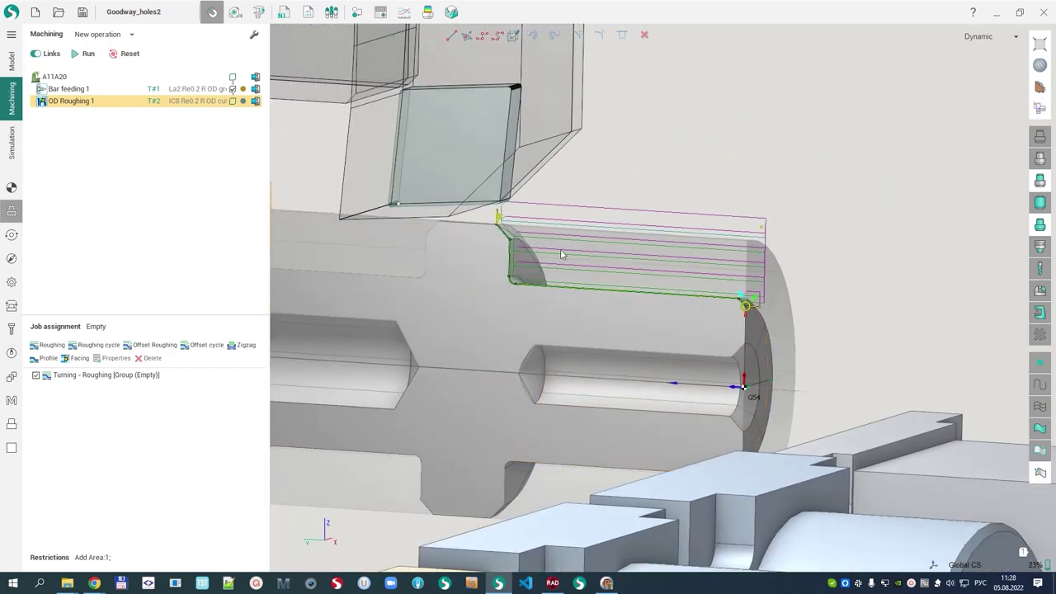
Extend the roughing contour across the hex collar past its far edge and set the extension length at that end to 0.1.
drag(504, 243, 356, 243)
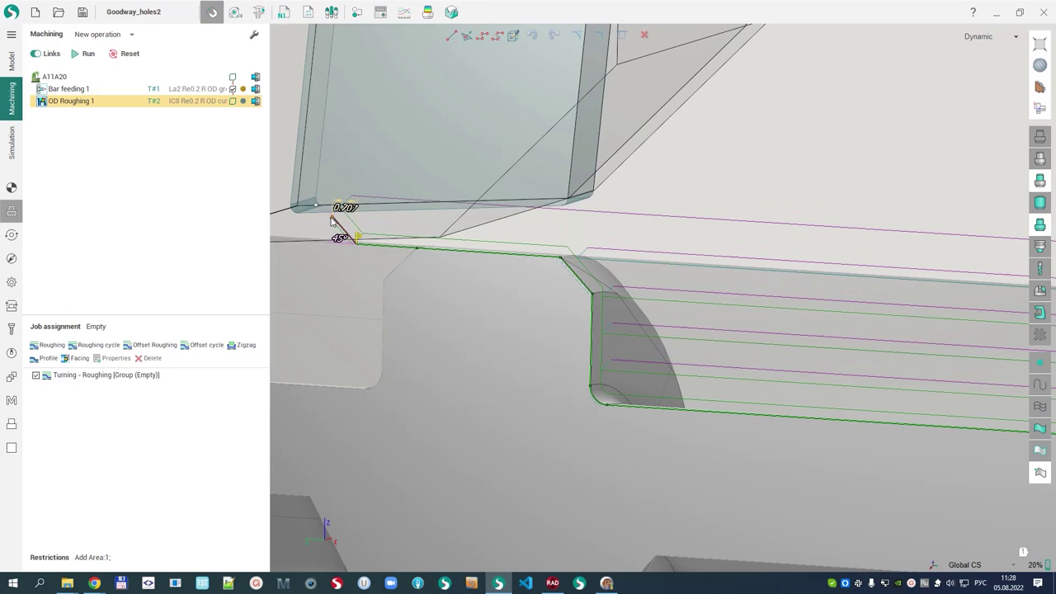
click(350, 212)
text(0,1)
key(Return)
scroll(555, 256, down, 4)
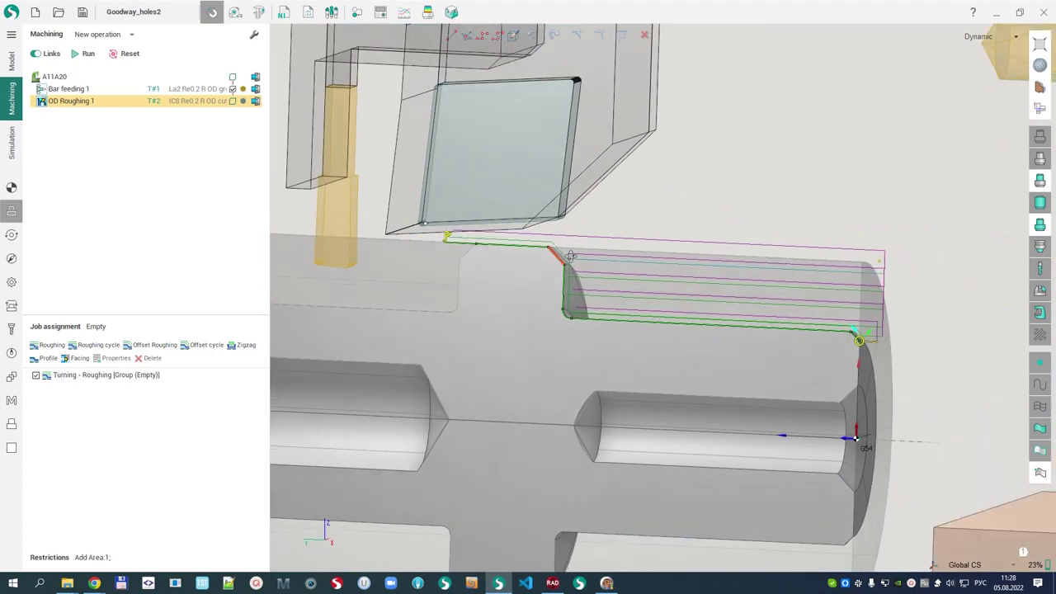
Calculate the OD roughing toolpath and inspect it on the part.
click(84, 54)
scroll(542, 347, down, 3)
scroll(501, 356, down, 2)
middle_drag(502, 355, 607, 333)
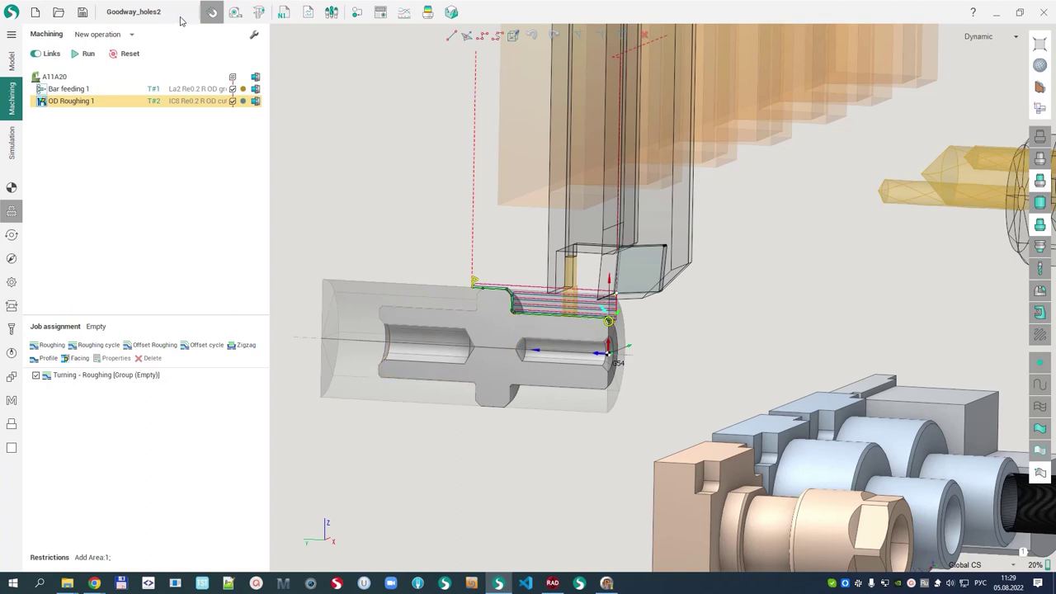
Add a Lathe part-off operation with its cut placed at the part's rear face, and calculate its toolpath.
click(132, 35)
mouse_move(111, 65)
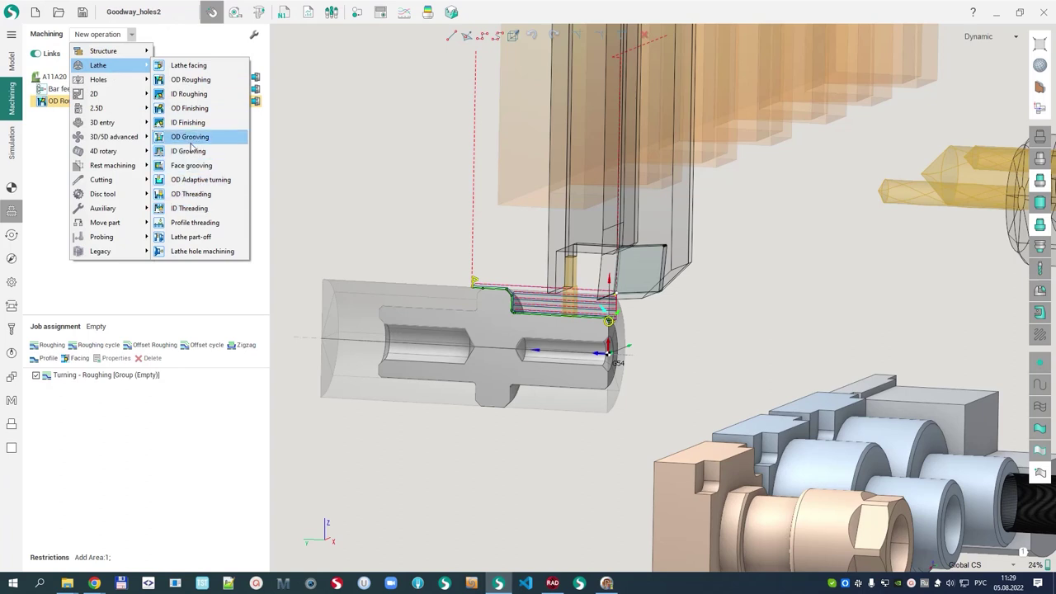
click(192, 237)
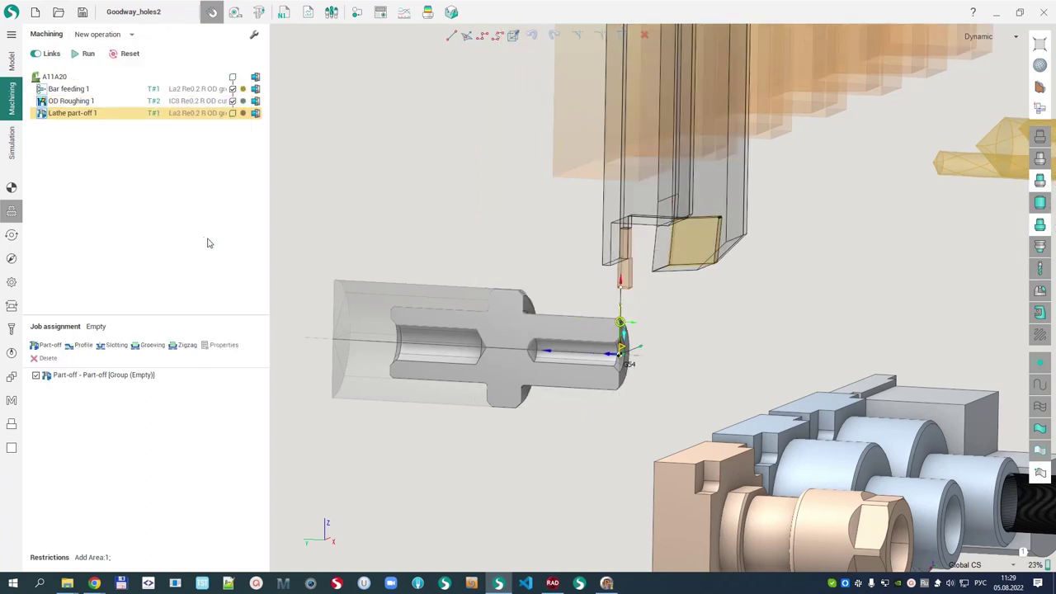
click(634, 324)
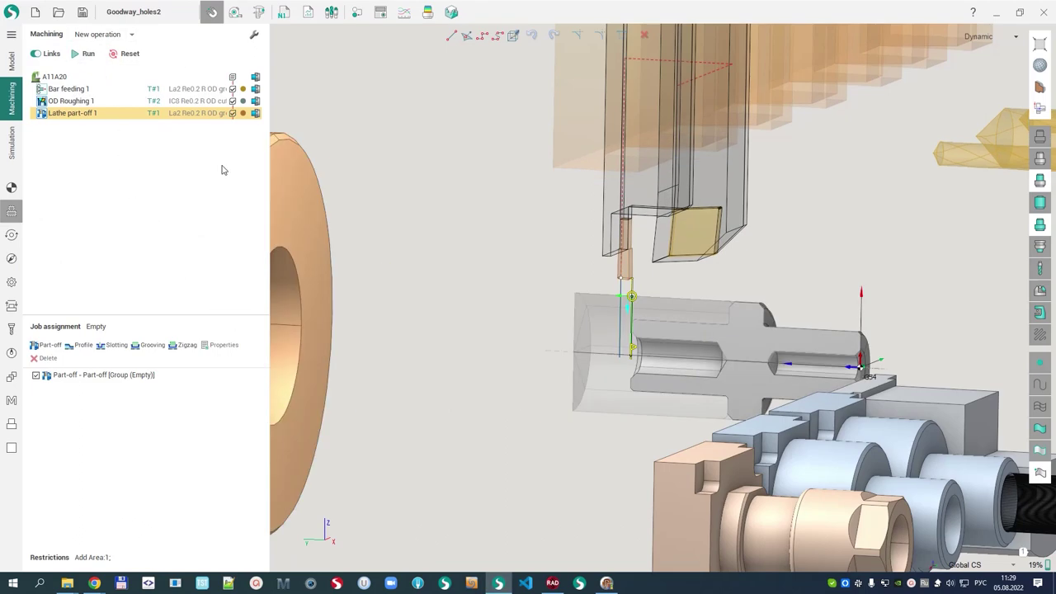
scroll(753, 387, down, 1)
middle_drag(754, 387, 580, 302)
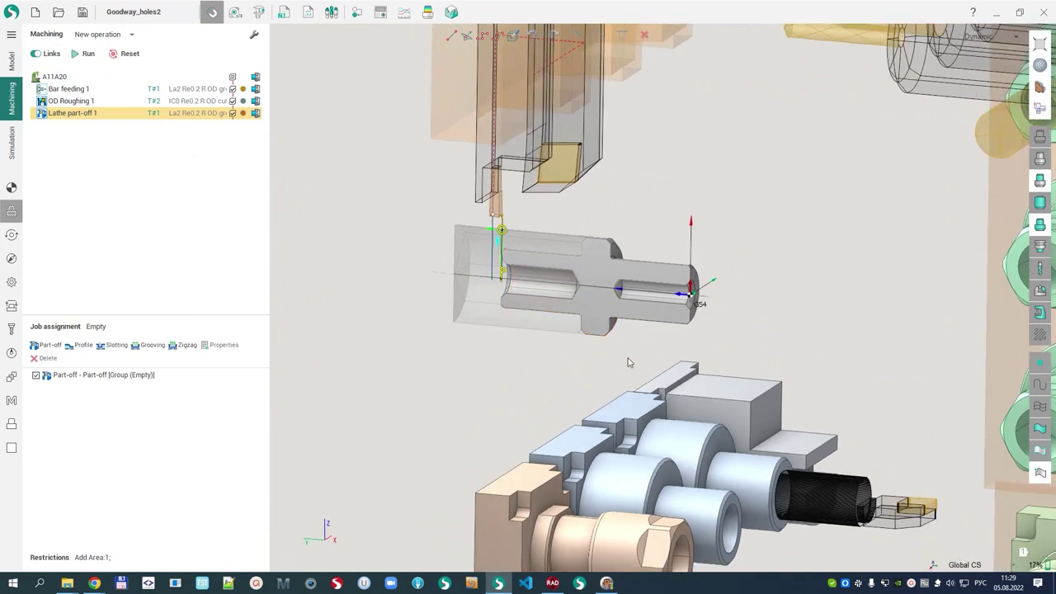
scroll(536, 343, down, 5)
middle_drag(533, 343, 512, 289)
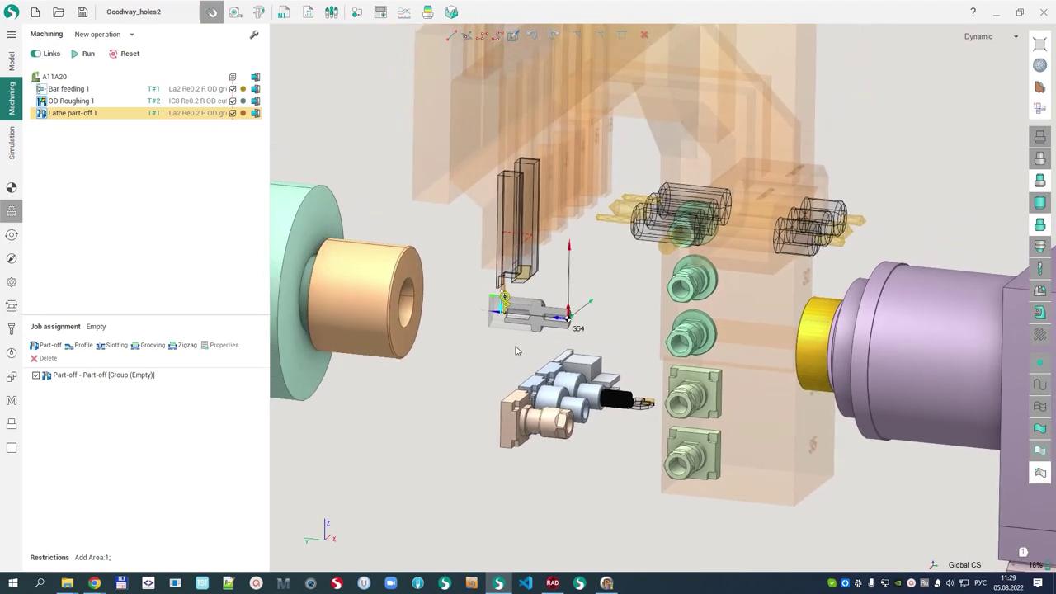
scroll(516, 352, up, 2)
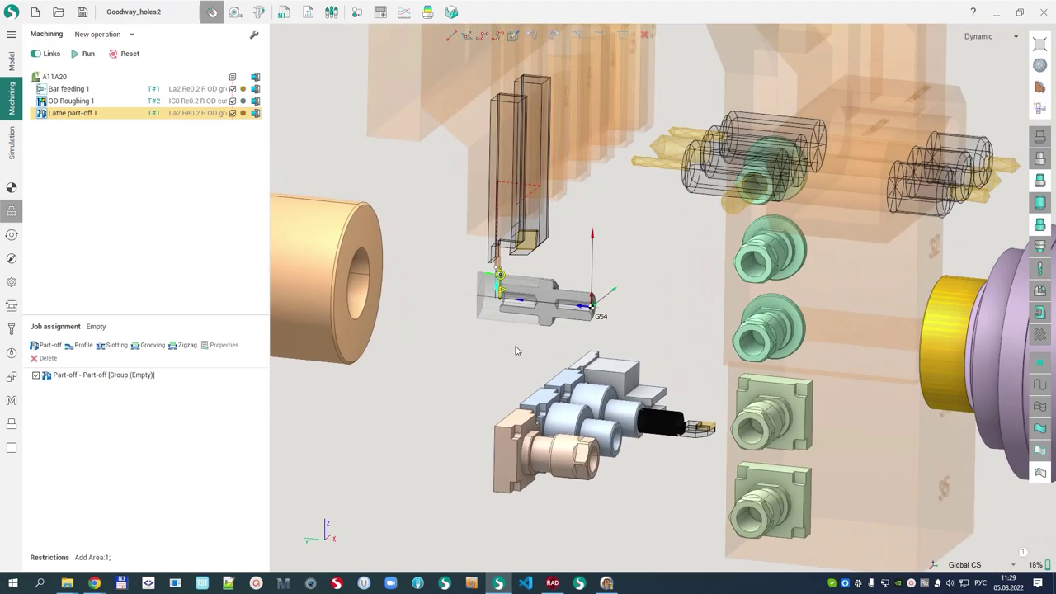
Add a Part structure group that holds the existing bar feeding, OD roughing and part-off operations.
scroll(515, 346, down, 2)
middle_drag(515, 347, 509, 349)
scroll(510, 347, down, 2)
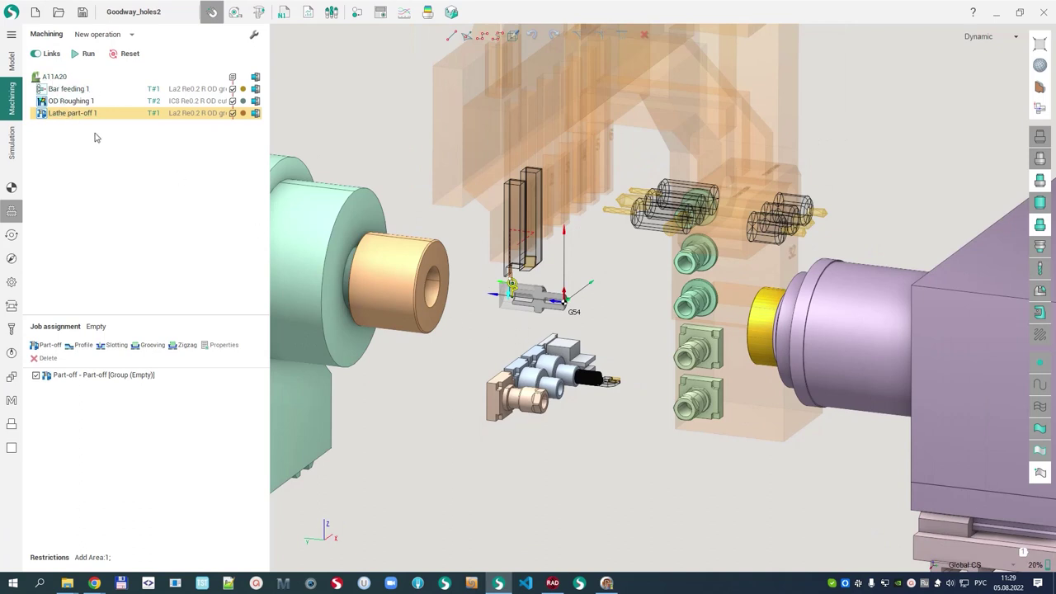
click(131, 34)
mouse_move(119, 51)
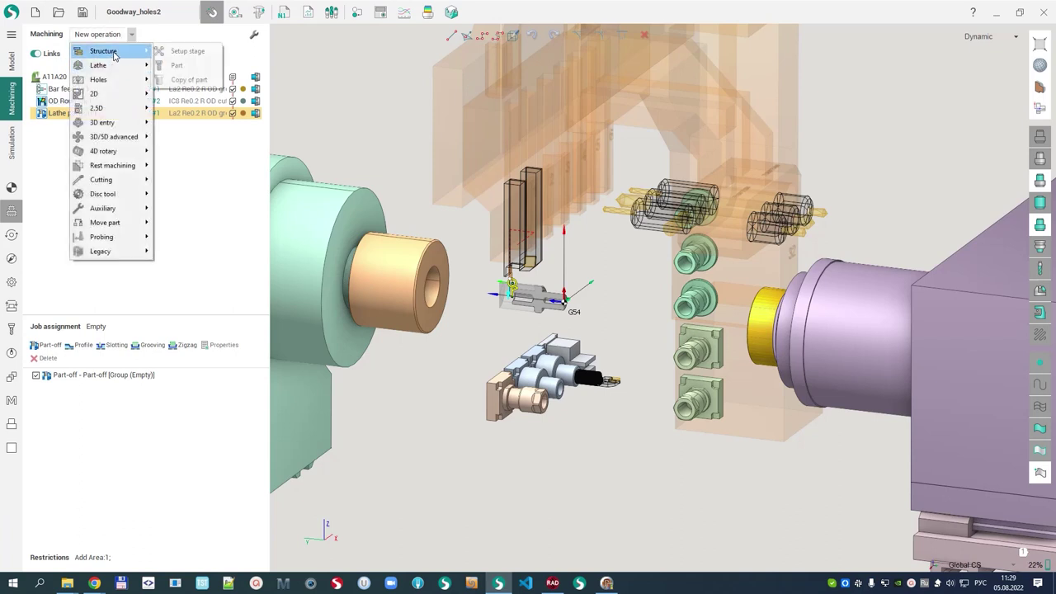
click(183, 68)
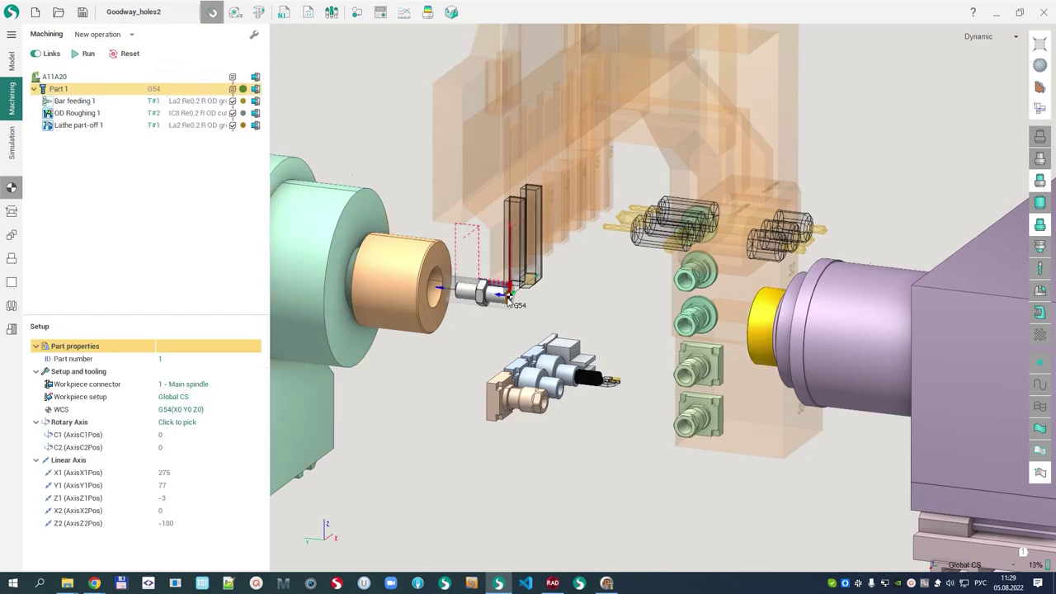
scroll(510, 300, up, 4)
scroll(500, 330, down, 2)
scroll(502, 330, down, 1)
middle_drag(502, 330, 560, 281)
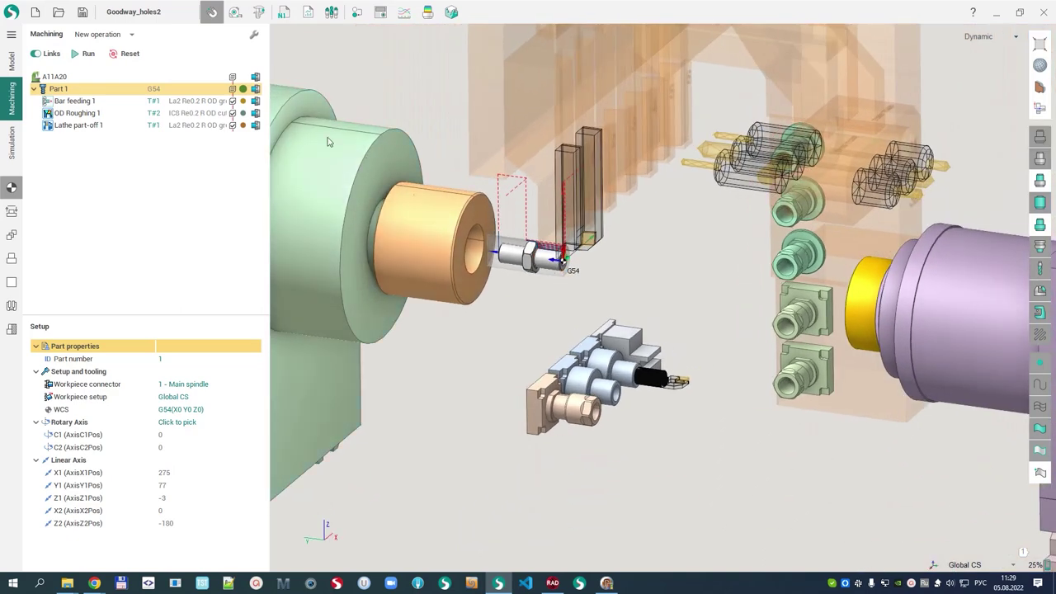
Add a second Part to the machining tree and set its workpiece connector to 2 - Counter spindle.
click(99, 34)
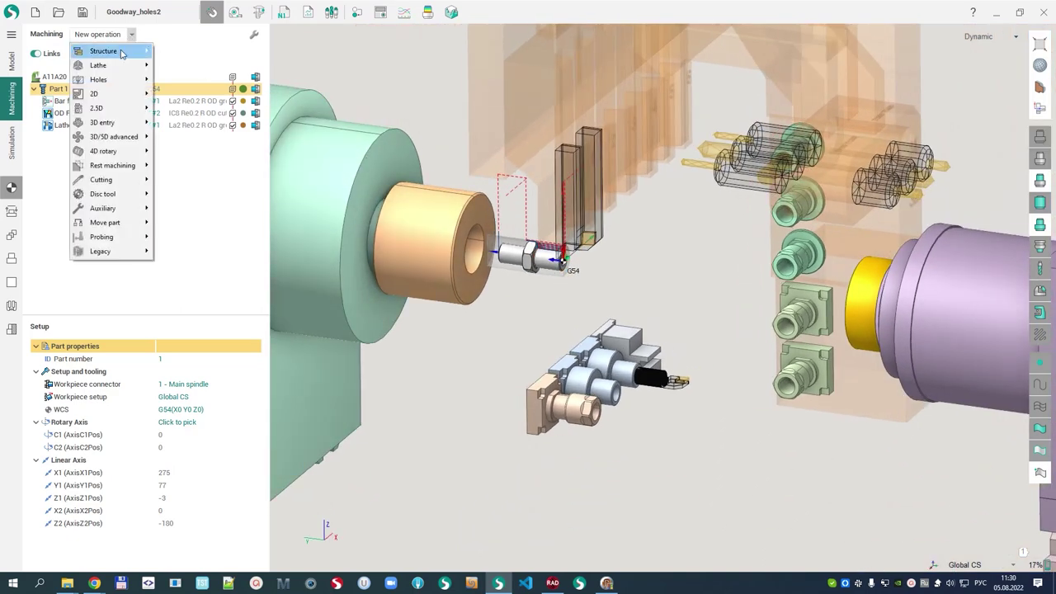
mouse_move(121, 52)
click(178, 63)
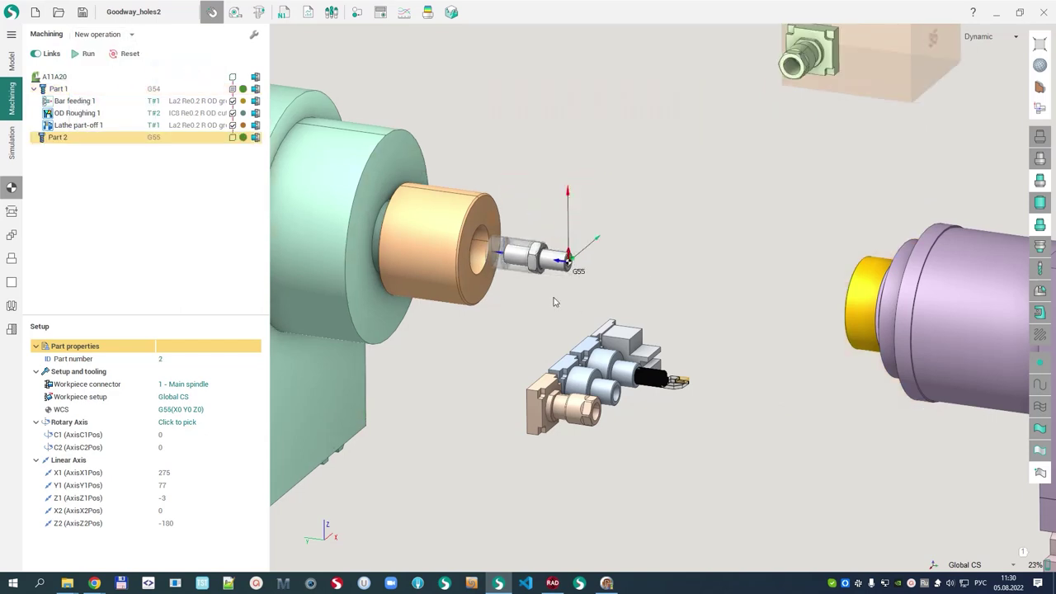
click(185, 383)
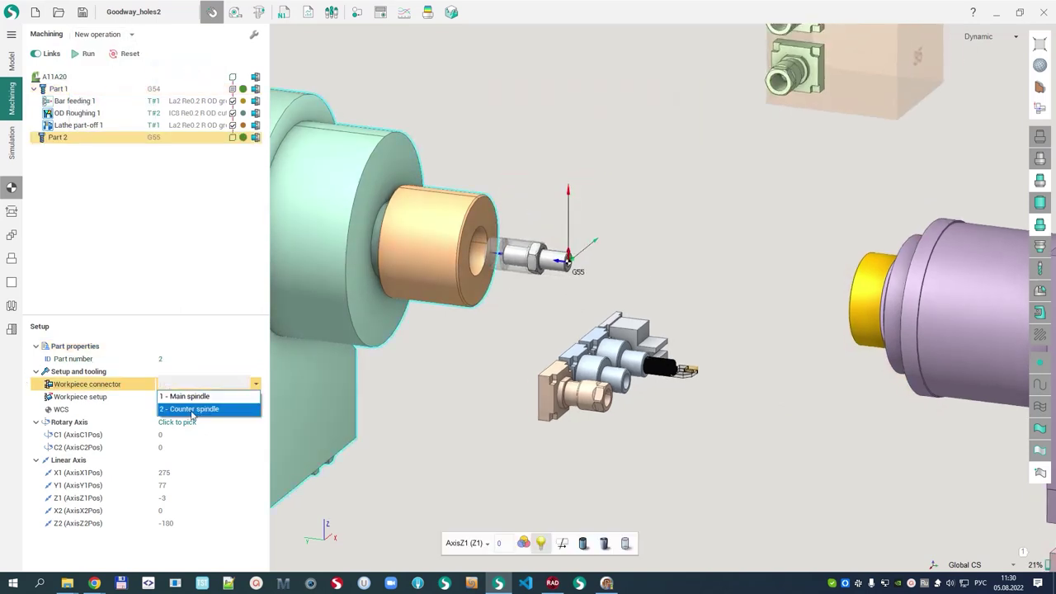
click(192, 409)
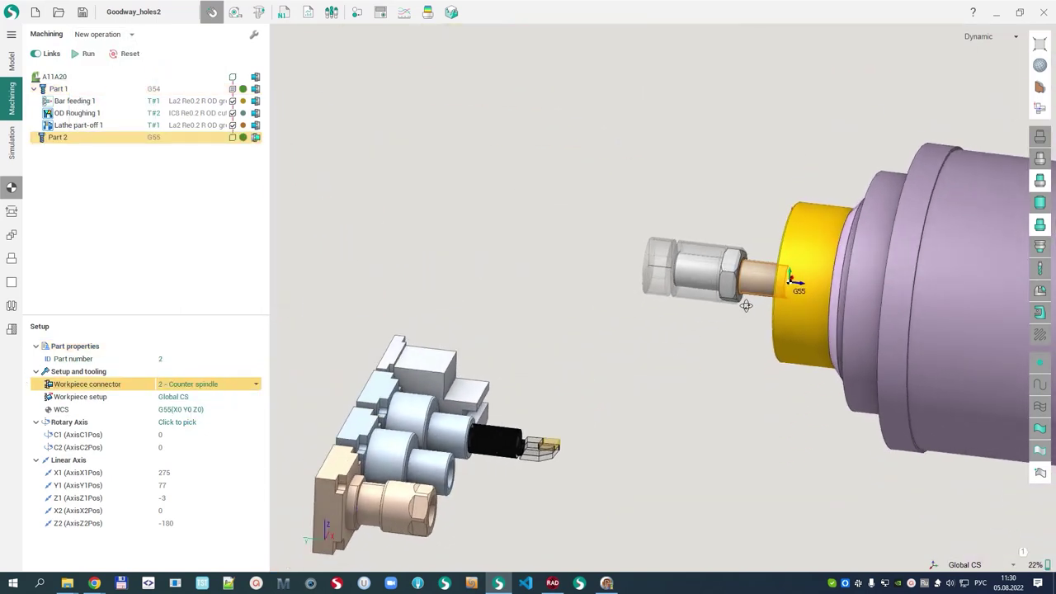
Set the Z offset in the second part's workpiece setup to -15 so the part sits inside the counter spindle.
click(196, 400)
click(256, 397)
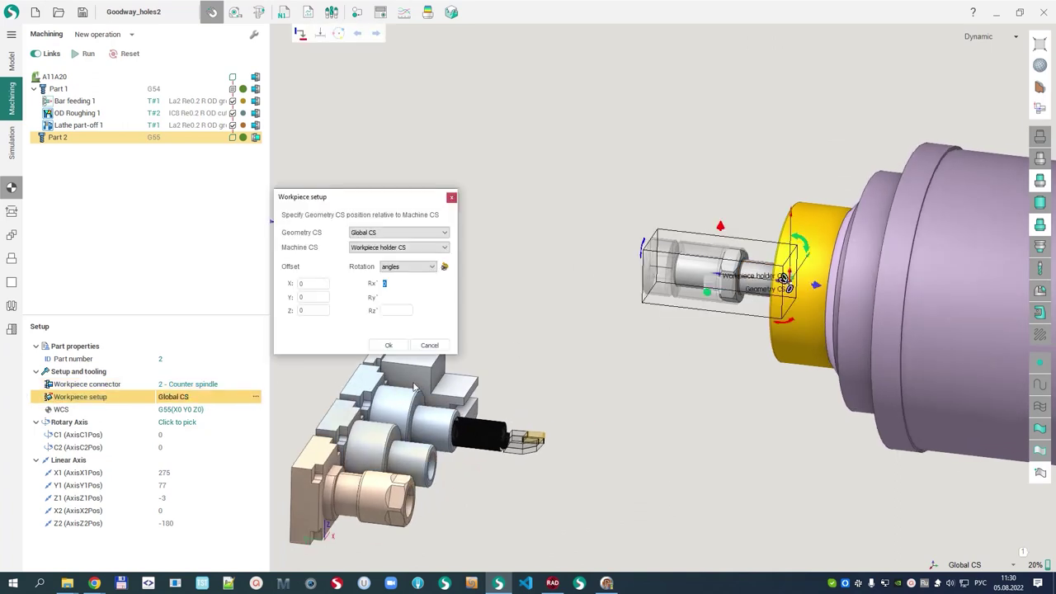
drag(815, 286, 834, 295)
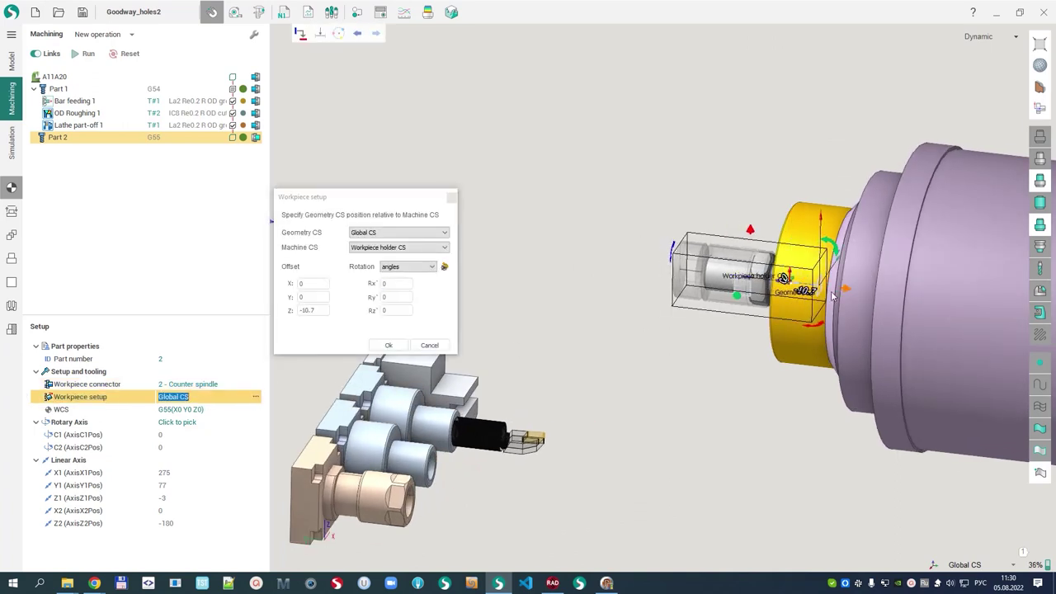
double_click(309, 310)
text(-15)
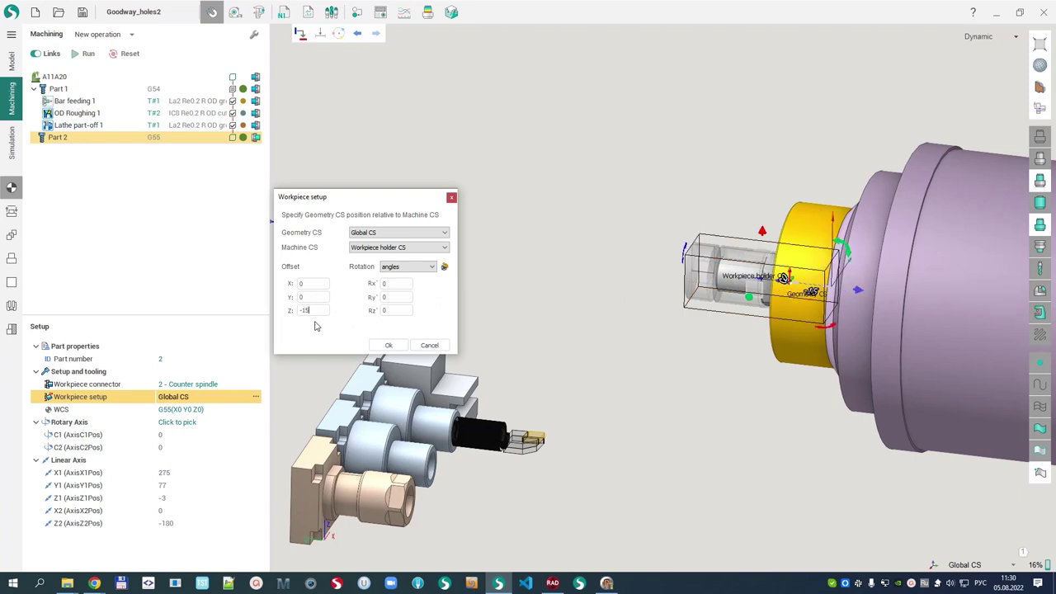
click(389, 345)
scroll(676, 303, up, 2)
mouse_move(605, 290)
middle_down()
mouse_move(673, 302)
mouse_move(561, 285)
mouse_move(611, 291)
middle_up()
scroll(577, 283, down, 2)
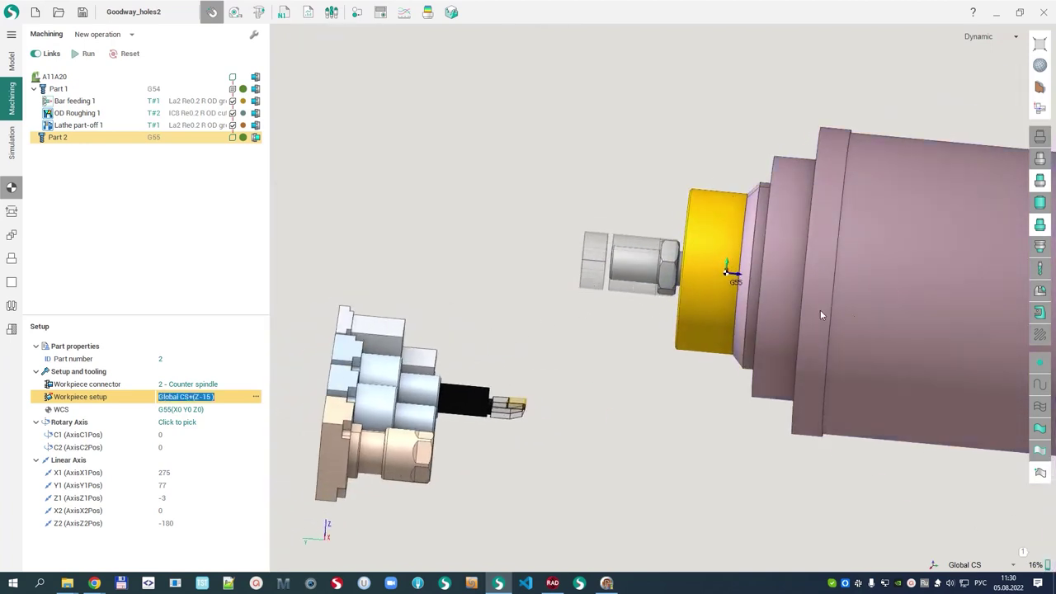
With the machine model hidden, enable Delete chips for Lathe part-off 1 and recalculate the operation.
click(1039, 313)
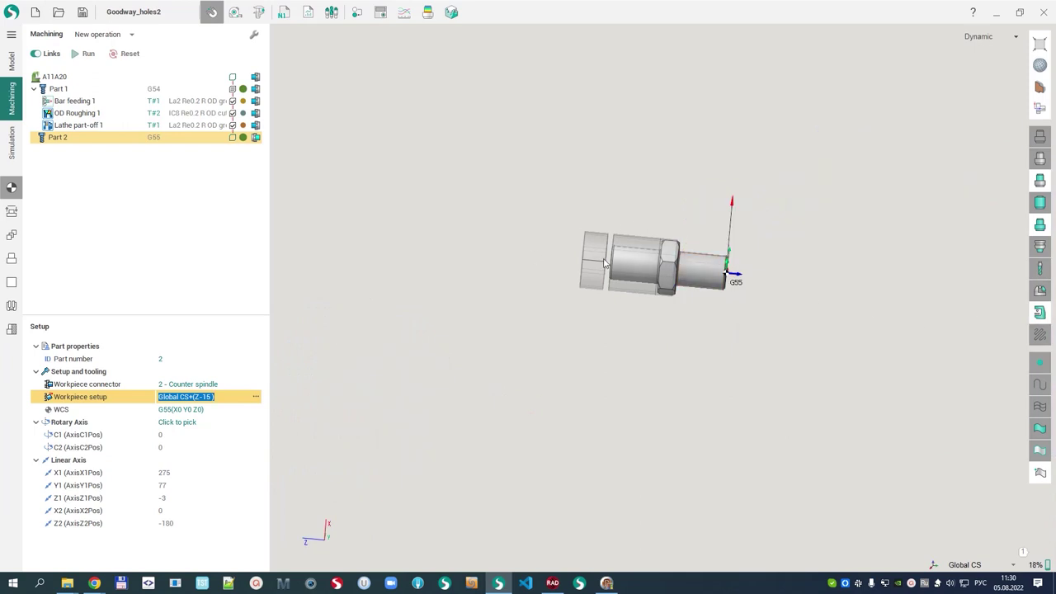
click(12, 288)
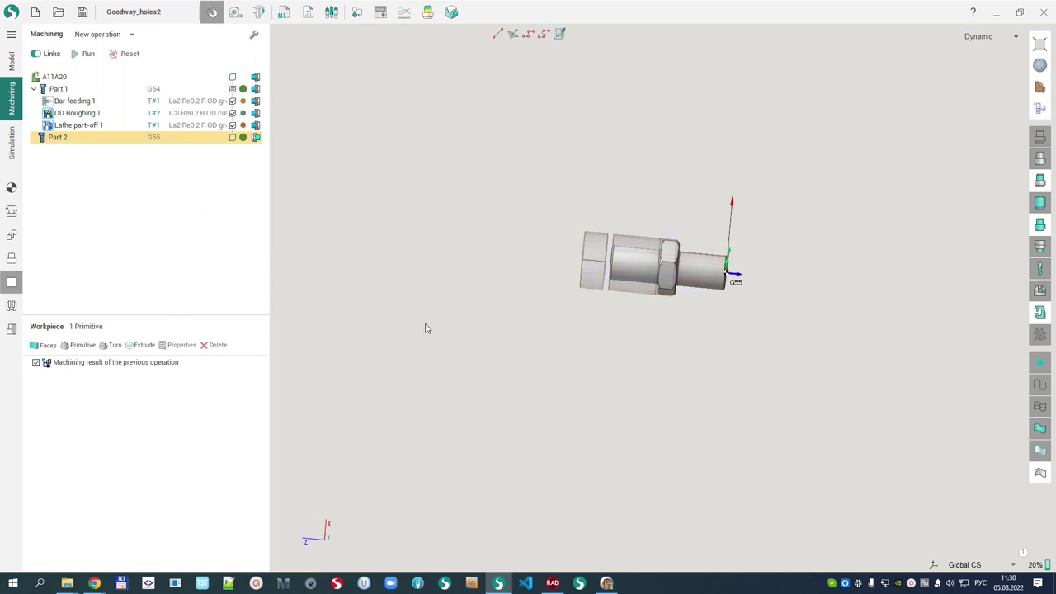
click(80, 127)
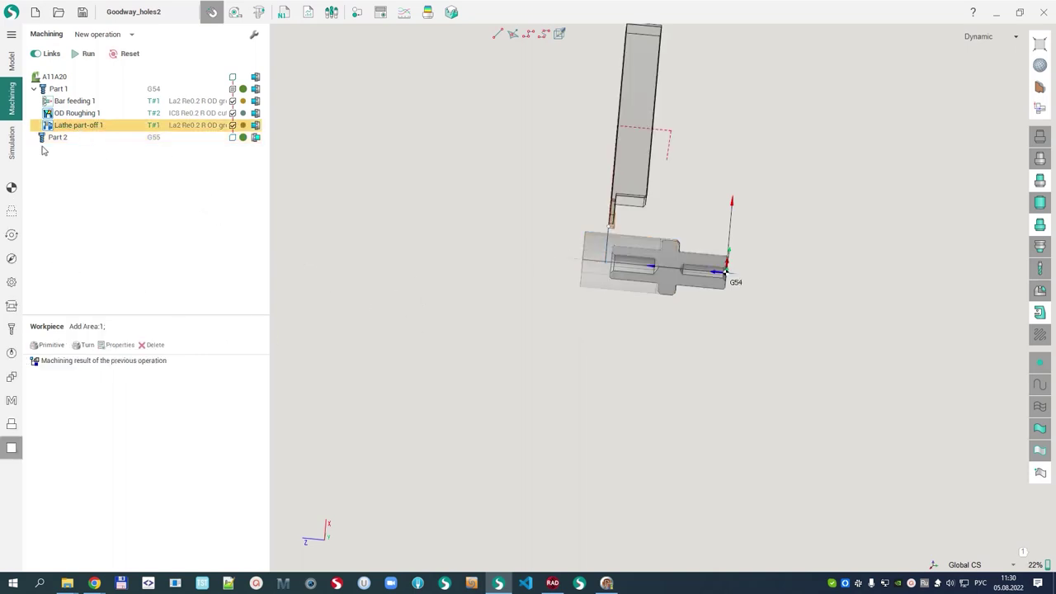
click(11, 283)
click(73, 410)
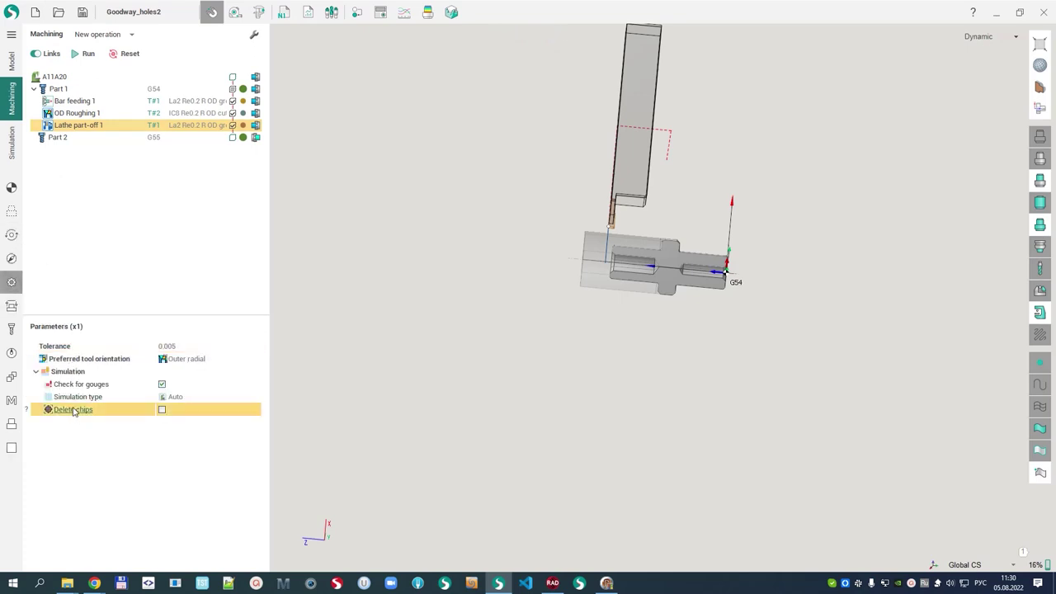
click(162, 411)
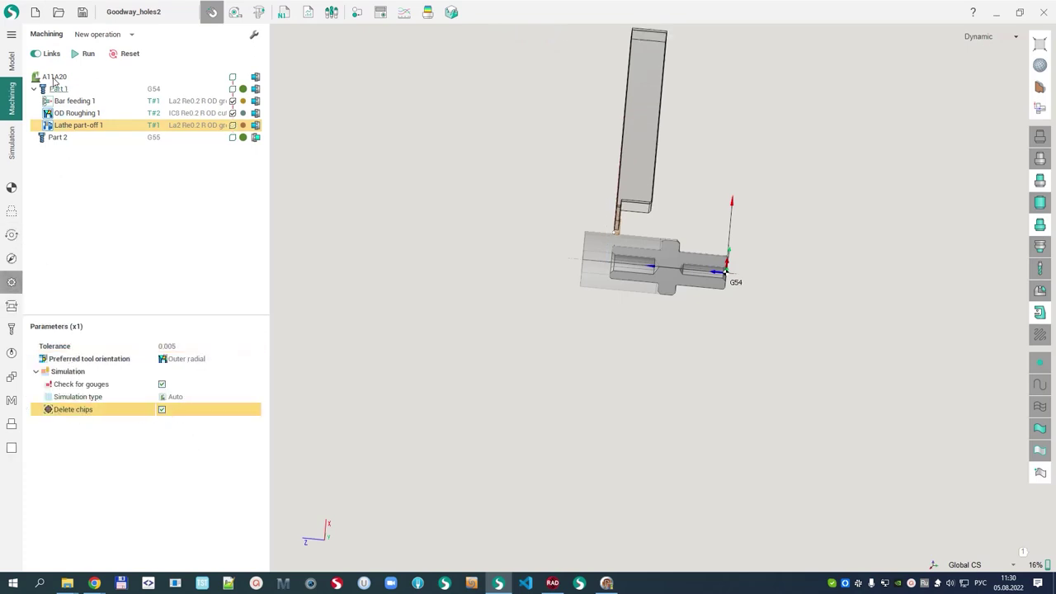
click(84, 54)
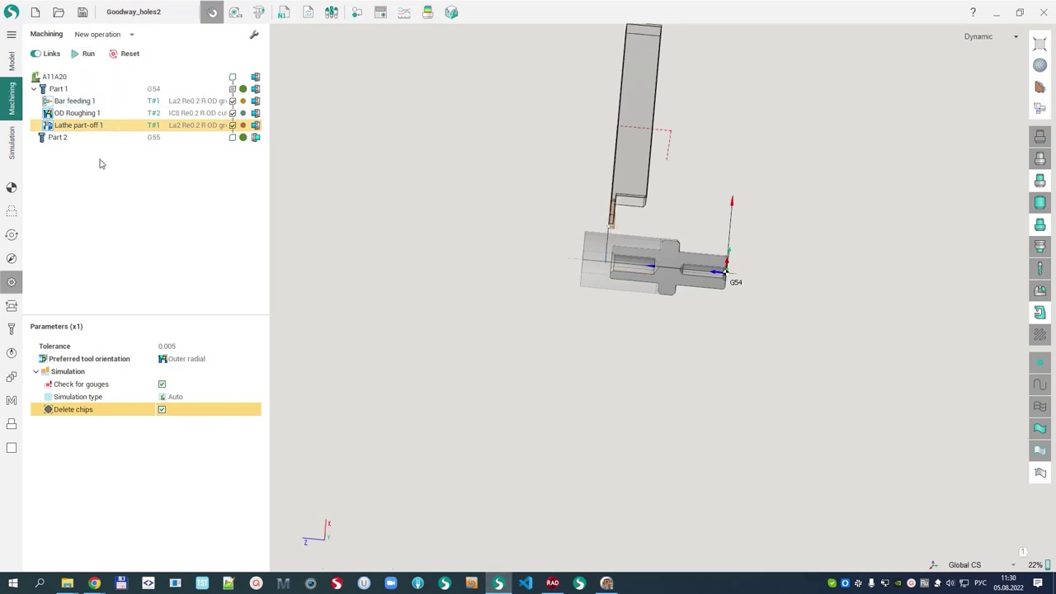
Examine the second part's remaining stock and show the machine model again to check its position in the counter spindle.
click(66, 138)
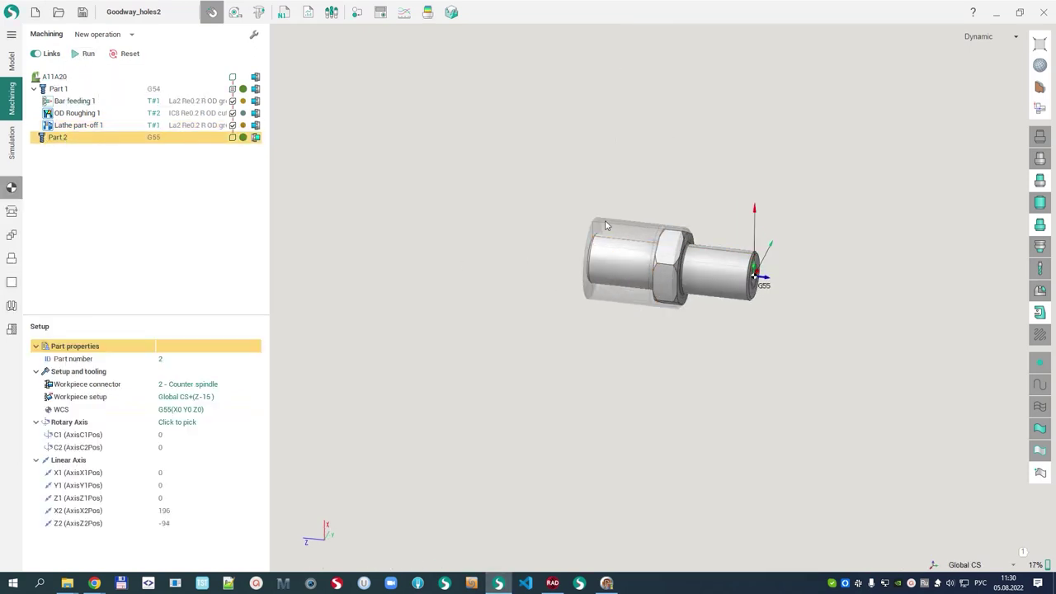
scroll(645, 266, up, 3)
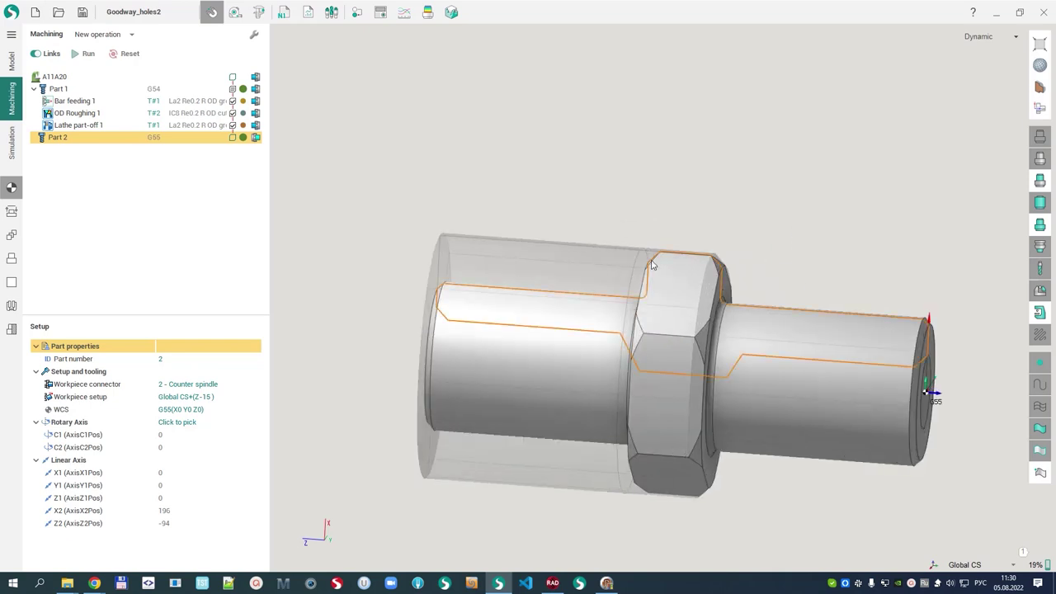
scroll(718, 301, down, 2)
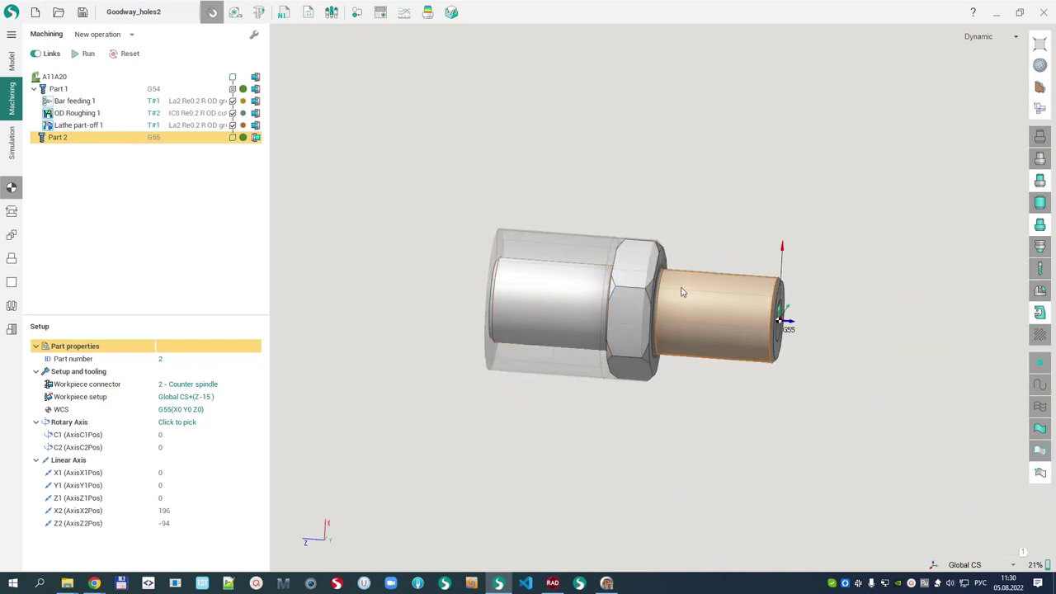
click(1042, 314)
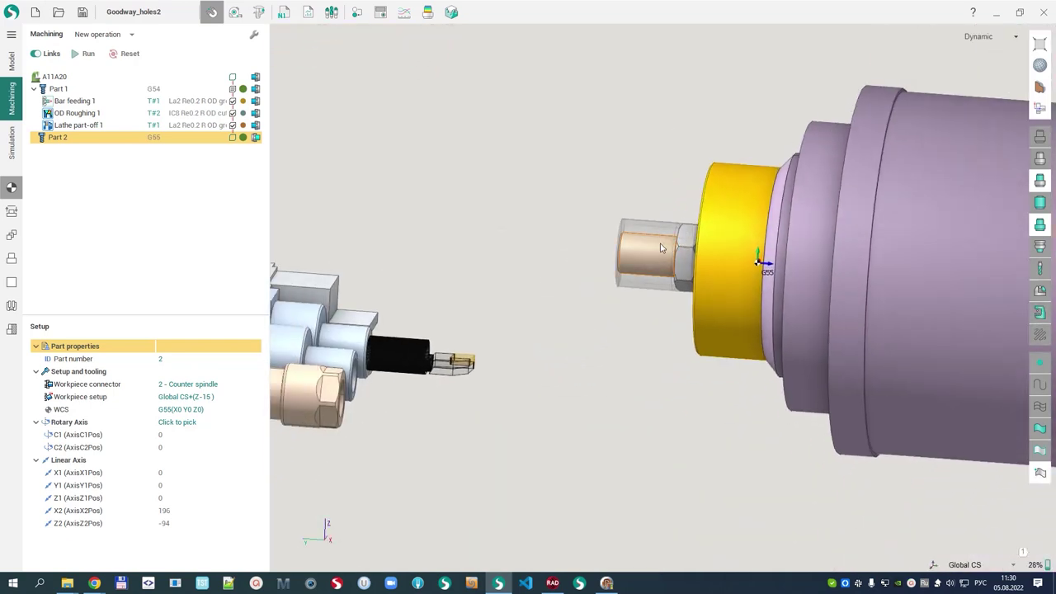
middle_drag(701, 233, 674, 254)
middle_drag(596, 269, 557, 273)
scroll(669, 278, down, 1)
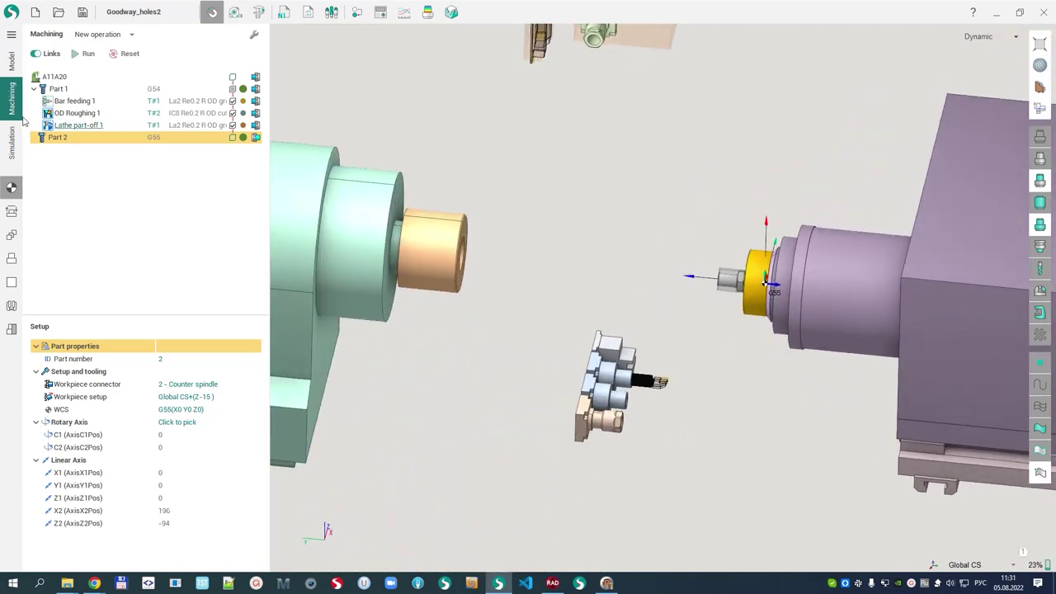
Add a Turn take over operation to Part 1 directly after Lathe part-off 1.
click(58, 89)
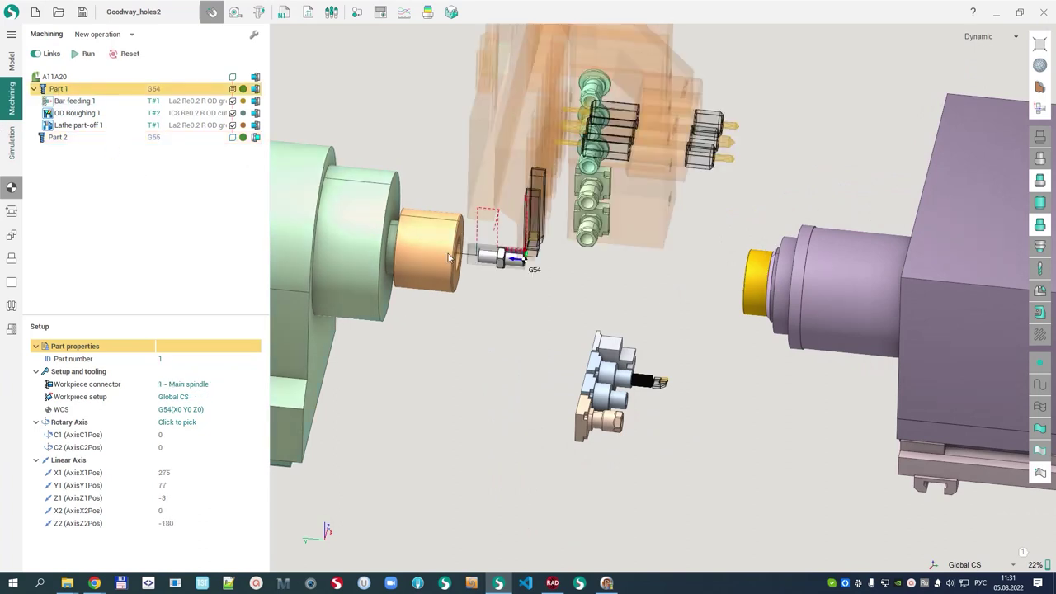
click(78, 114)
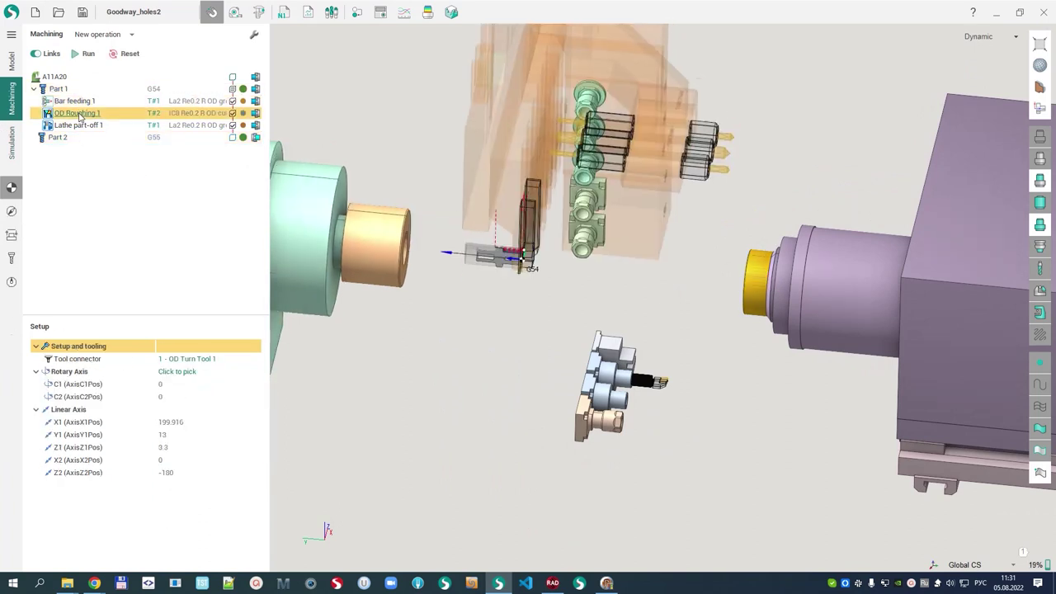
click(76, 125)
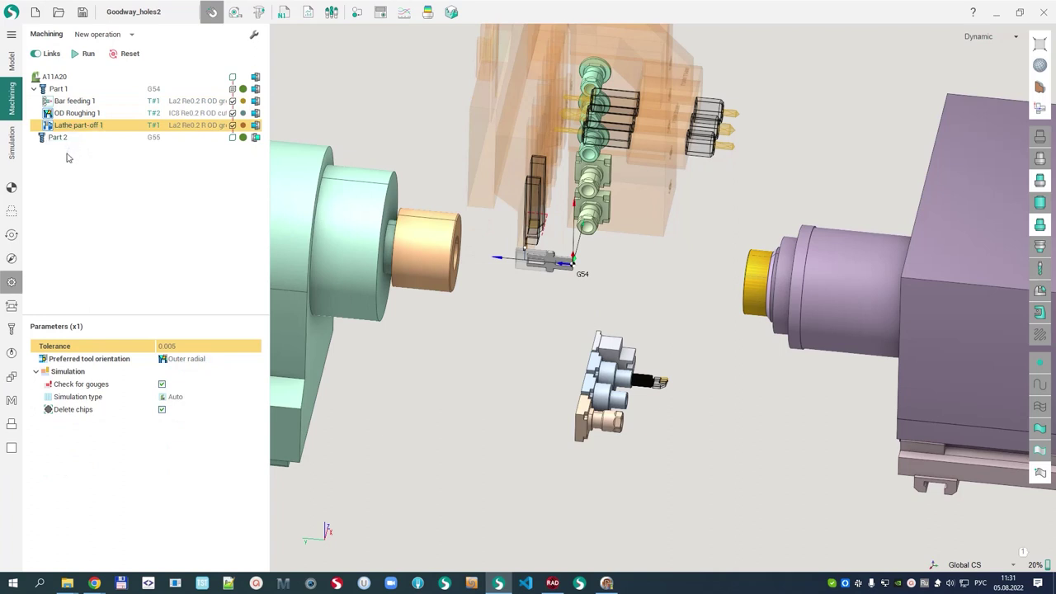
click(131, 34)
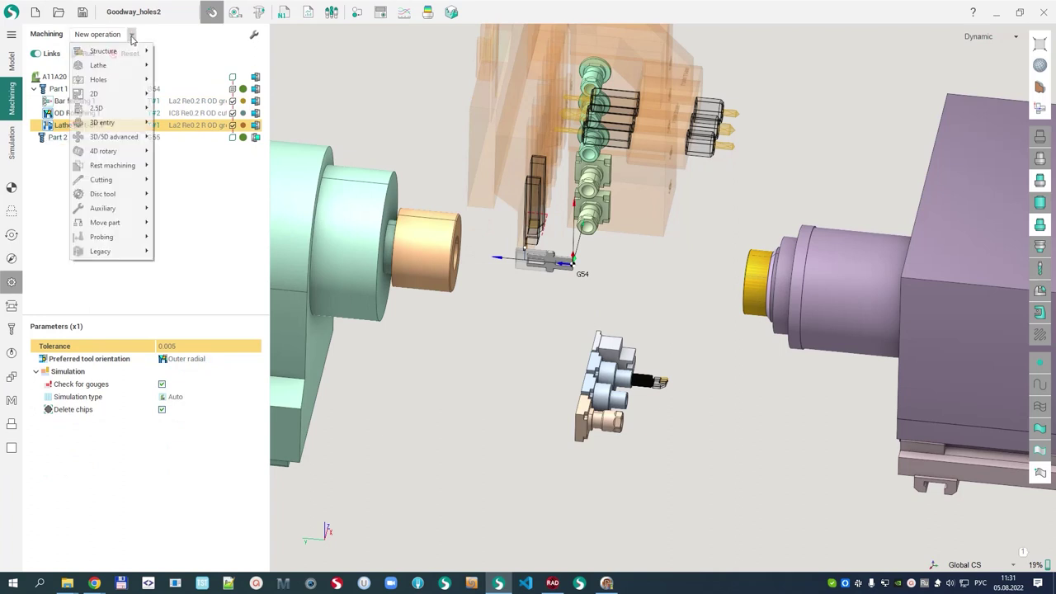
mouse_move(99, 223)
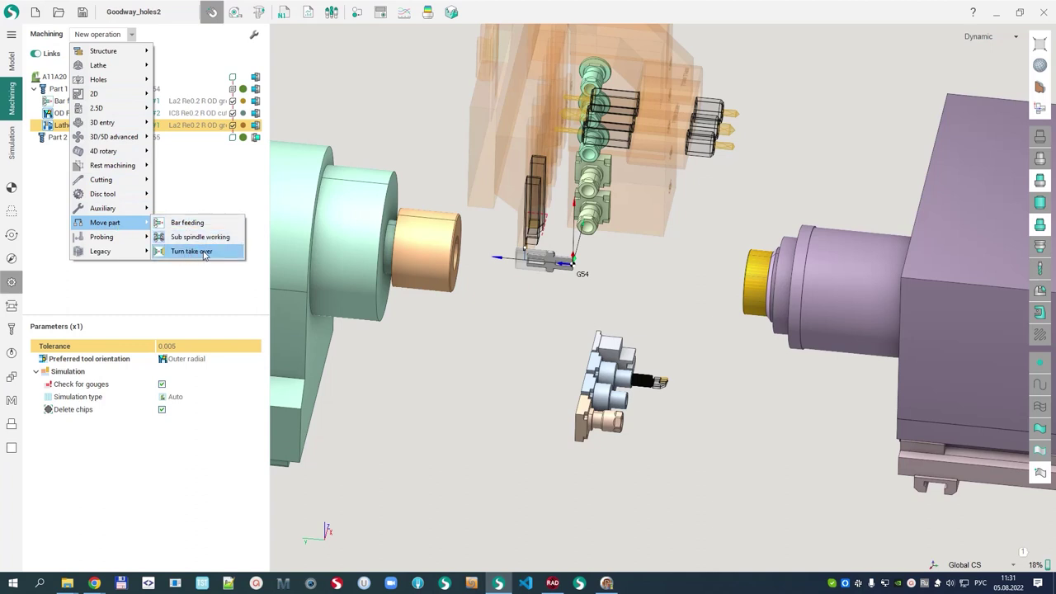
click(192, 251)
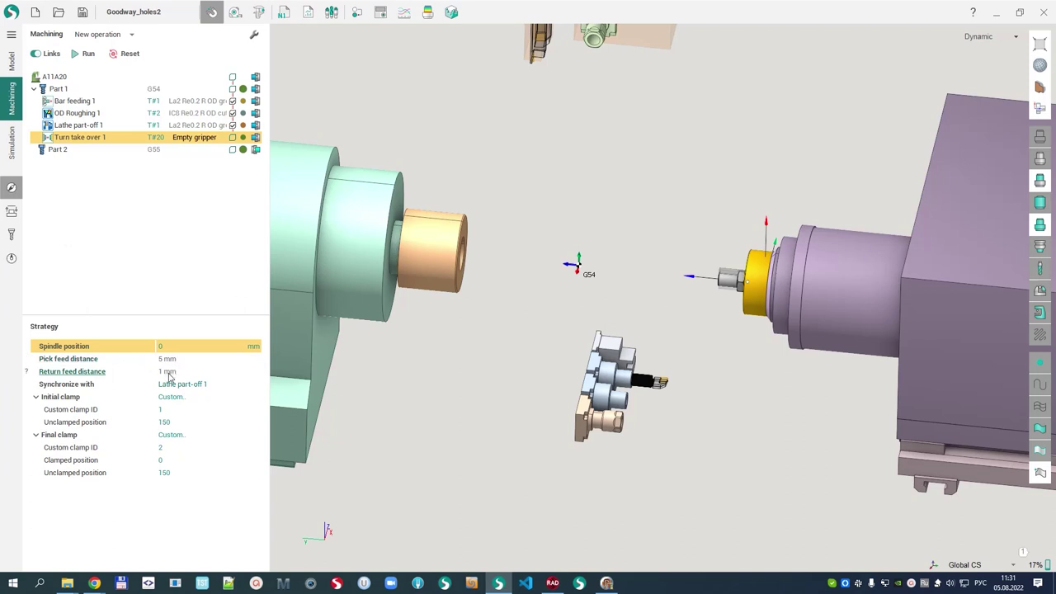
Add an OD Roughing operation under Part 2 for the stock held in the counter spindle.
click(60, 153)
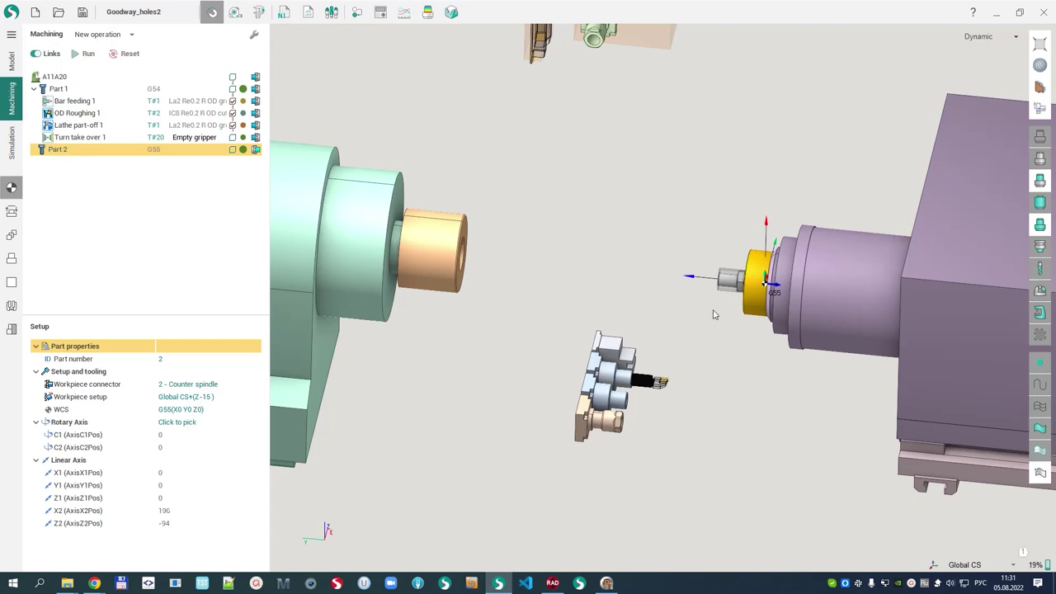
scroll(664, 387, up, 1)
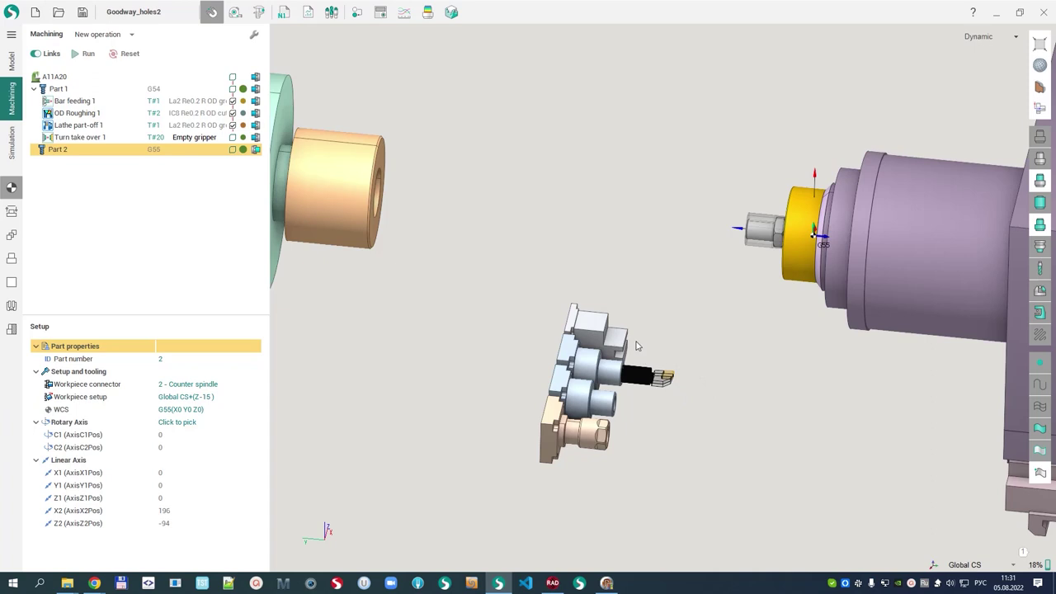
click(132, 36)
mouse_move(111, 66)
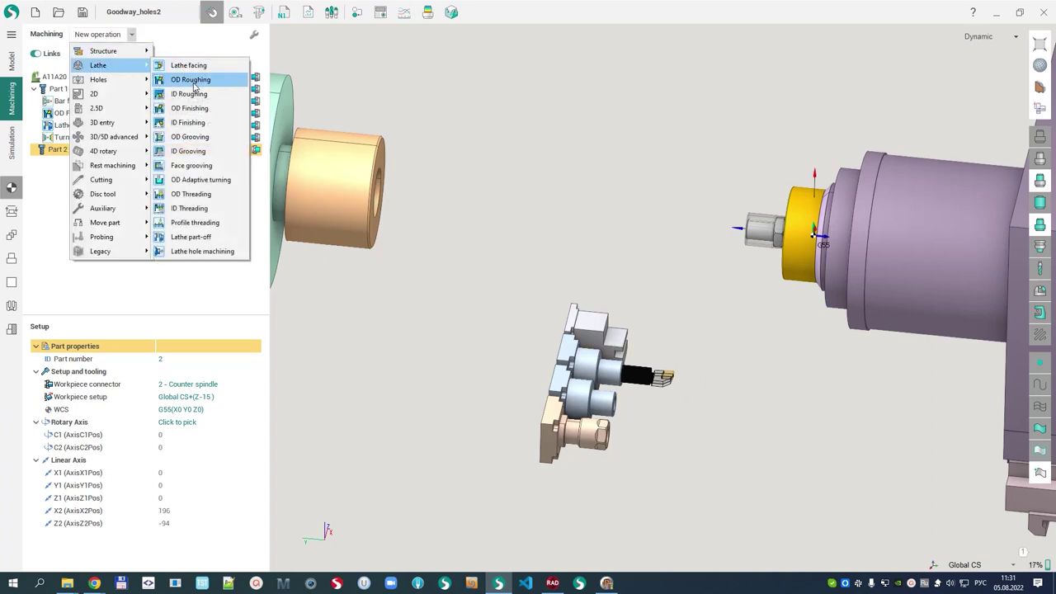
click(191, 79)
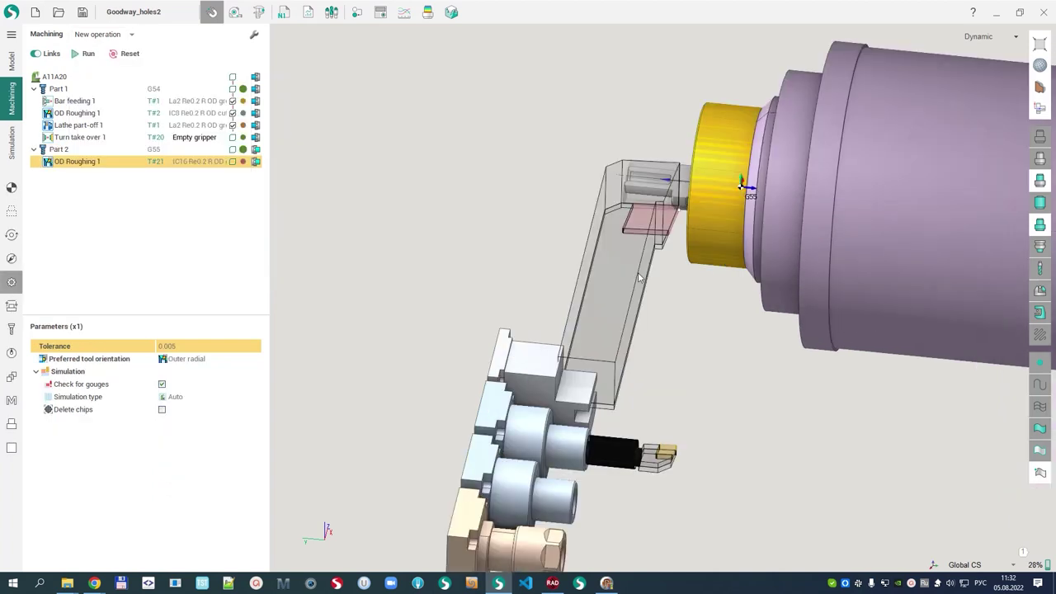
Assign the Custom boring tool number 22 from the project tools to Part 2's OD Roughing 1.
click(12, 328)
click(211, 327)
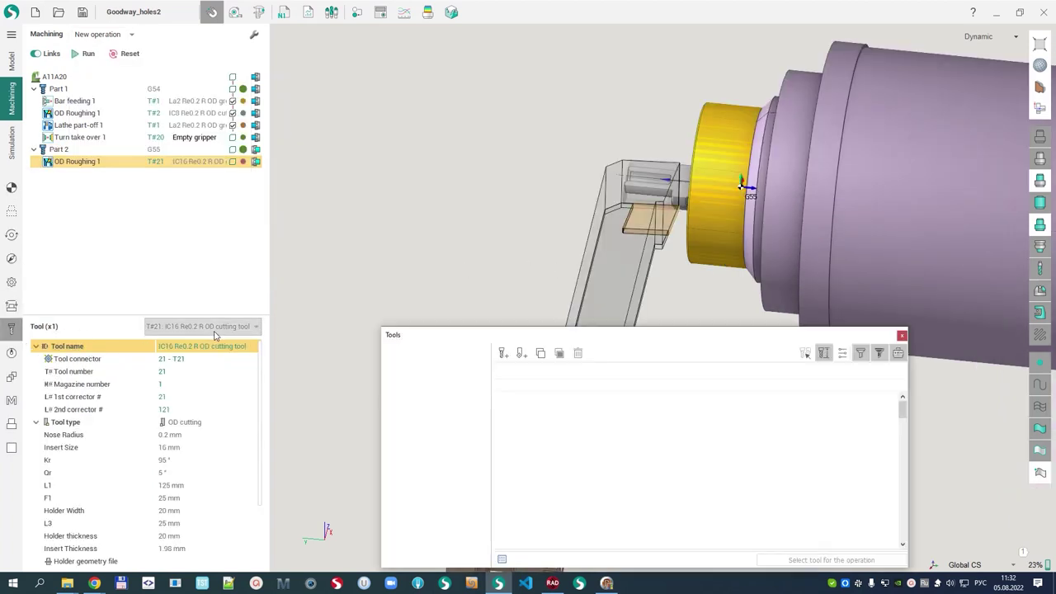
click(558, 459)
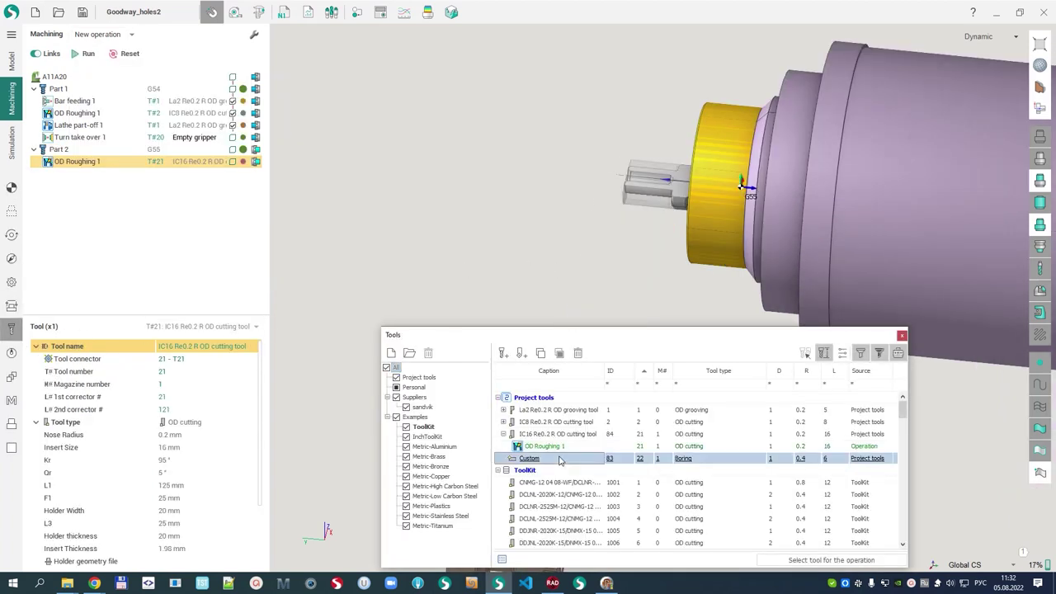
click(820, 560)
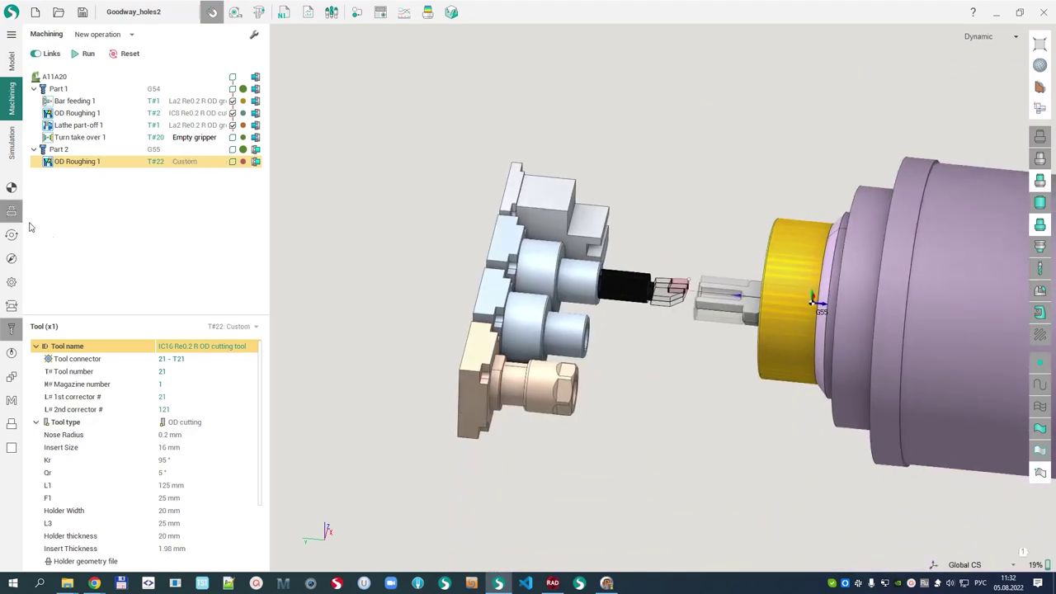
For the Turning - Roughing job item of Part 2's OD Roughing 1, enable Machine under axis with Side set to Left.
click(18, 213)
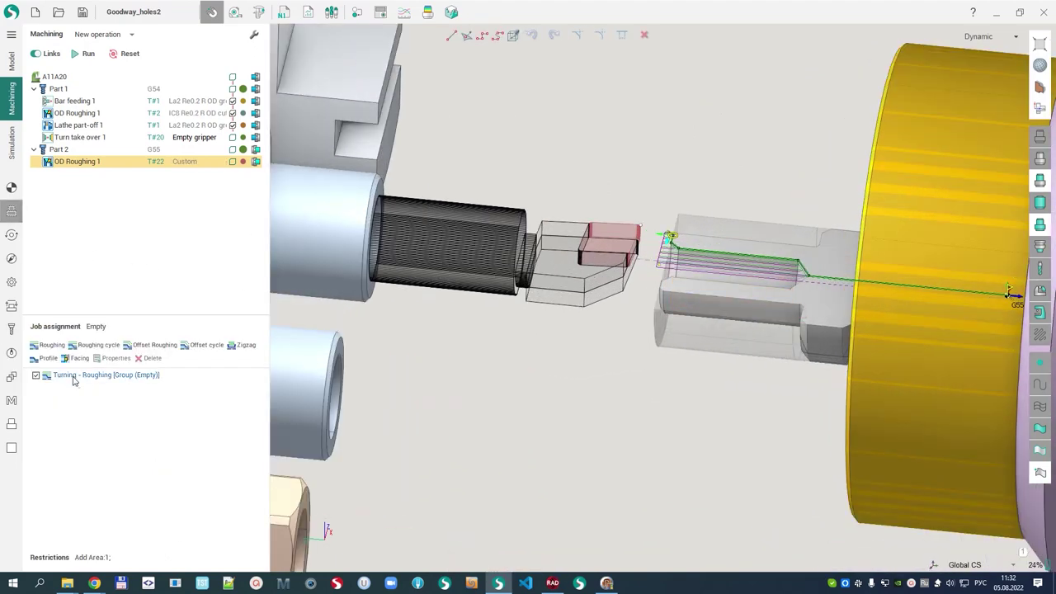
click(86, 375)
click(109, 360)
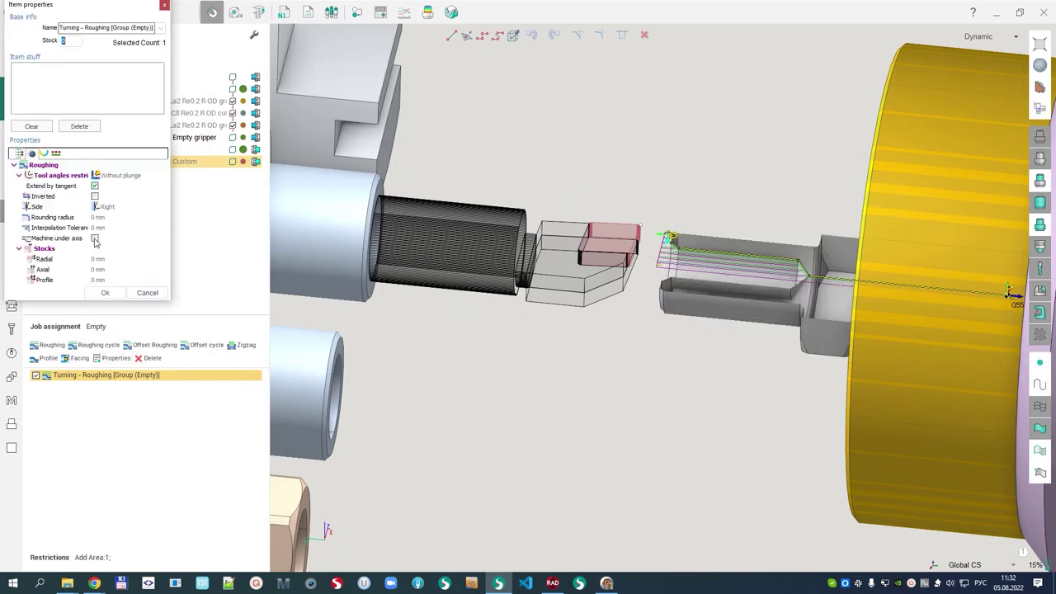
click(95, 239)
click(100, 294)
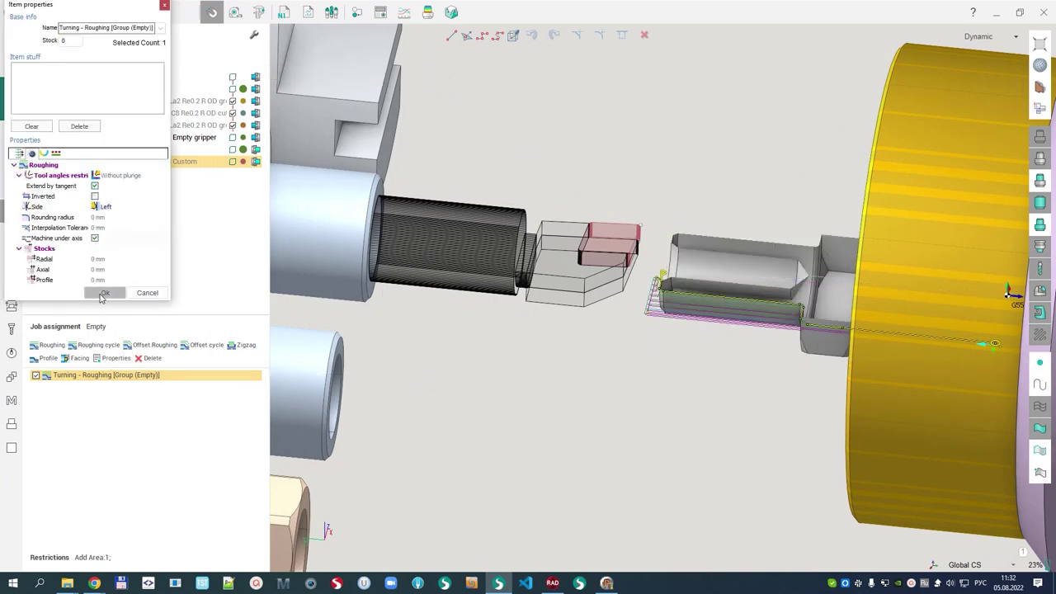
Hide the machine and shorten the roughing contour so it runs from the part's free end face to the chamfered hex shoulder.
scroll(622, 325, up, 1)
scroll(630, 328, down, 3)
middle_drag(630, 327, 531, 280)
right_drag(532, 284, 914, 341)
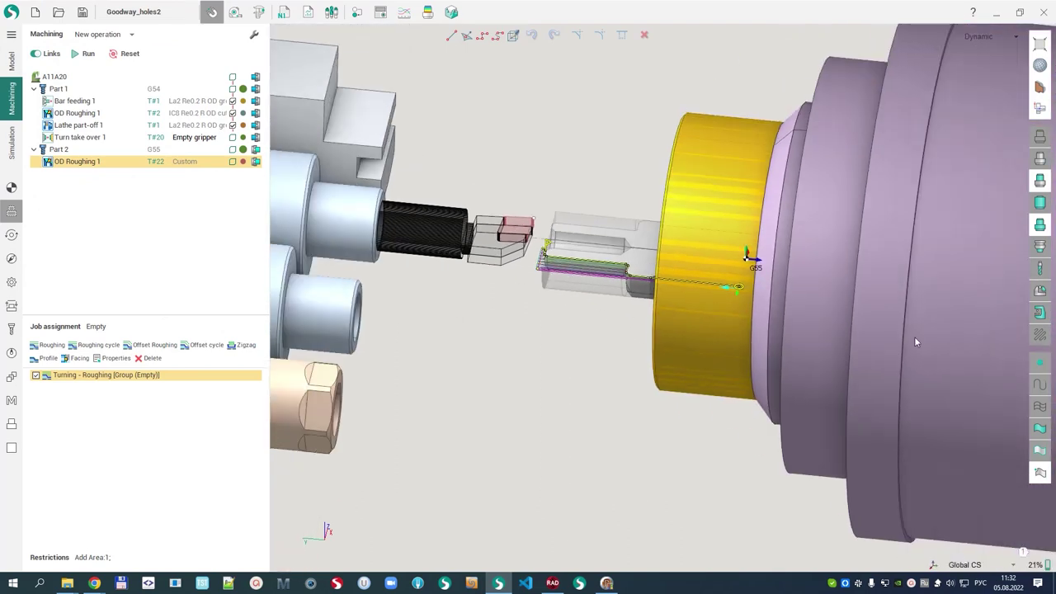
click(1039, 313)
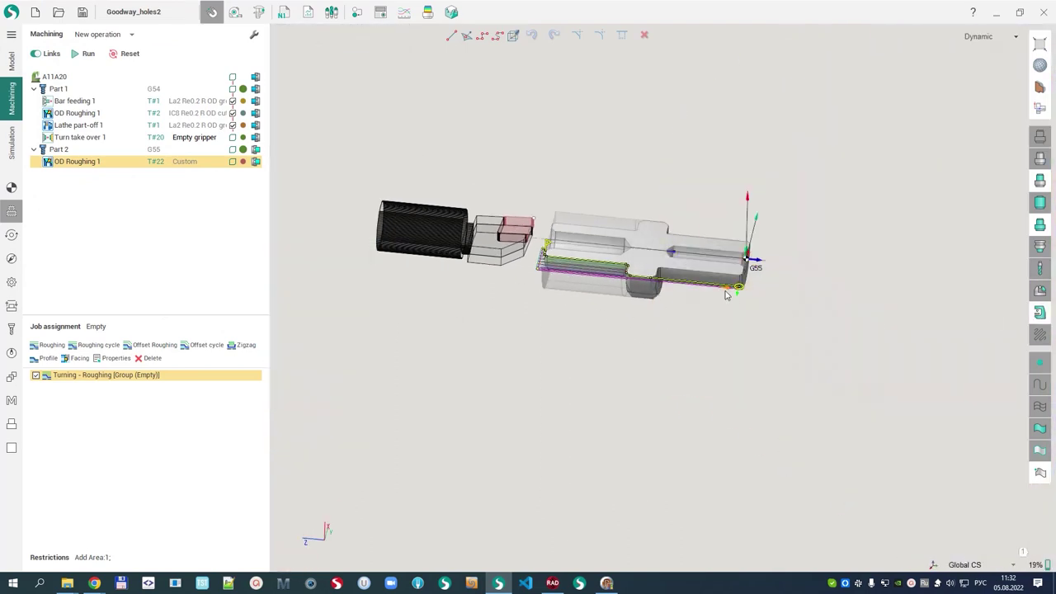
scroll(568, 295, up, 3)
middle_drag(568, 295, 573, 339)
right_drag(572, 340, 575, 399)
drag(874, 355, 675, 341)
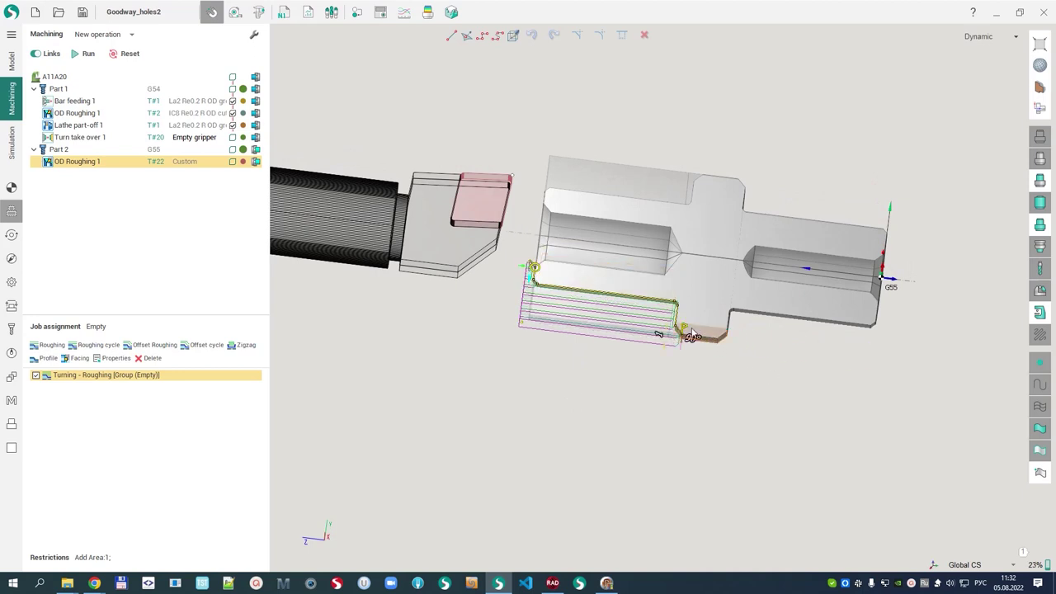
scroll(534, 272, up, 3)
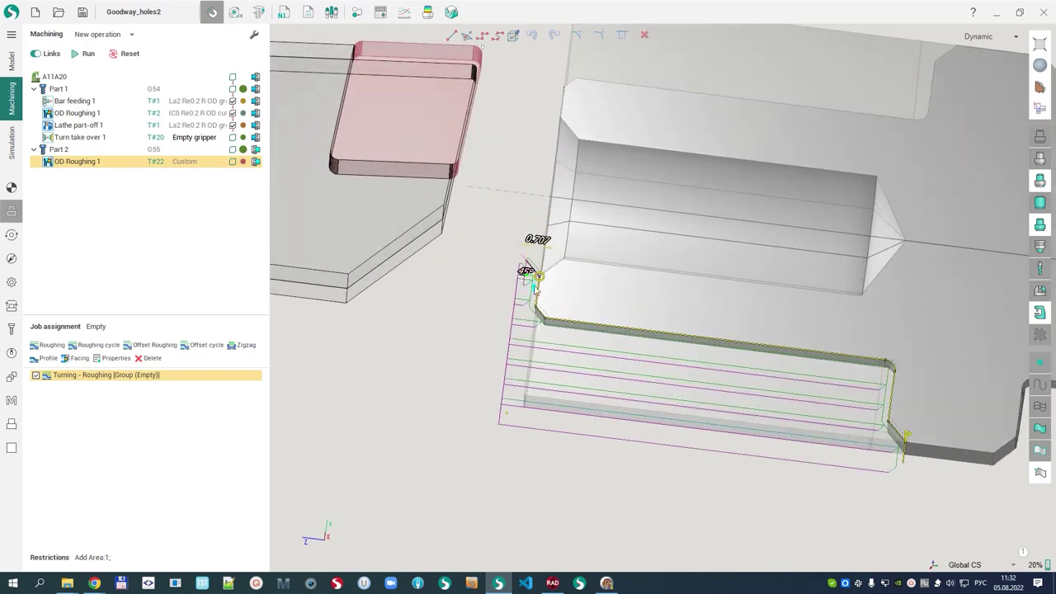
click(536, 302)
scroll(469, 341, down, 3)
middle_drag(463, 371, 452, 355)
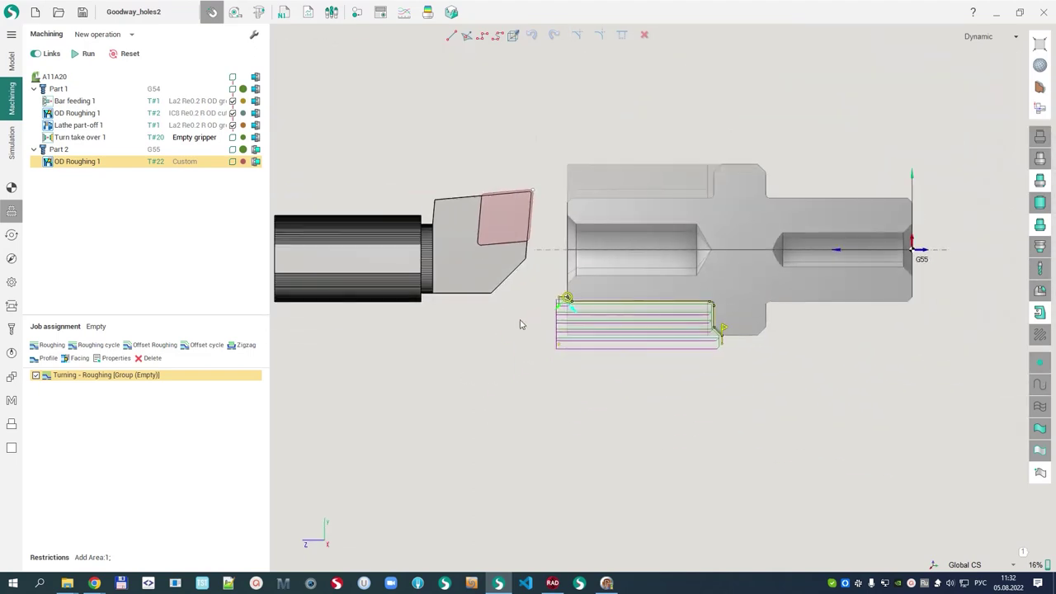
Calculate all operations of the A11A20 project and show the machine model again.
click(55, 76)
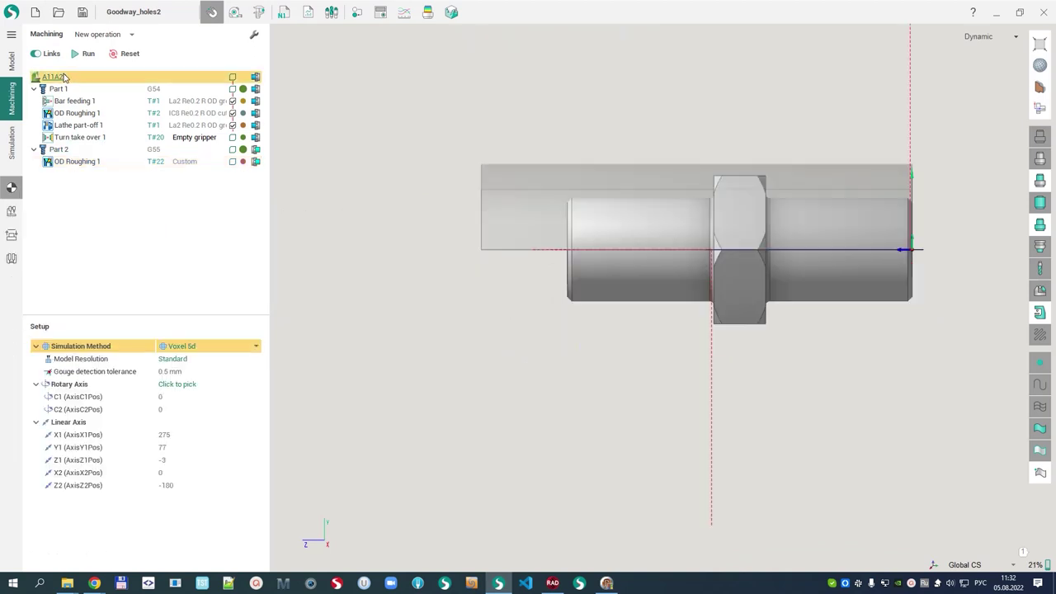
click(82, 60)
mouse_move(447, 280)
middle_down()
mouse_move(450, 189)
mouse_move(438, 279)
middle_up()
scroll(437, 279, down, 2)
right_drag(438, 279, 393, 236)
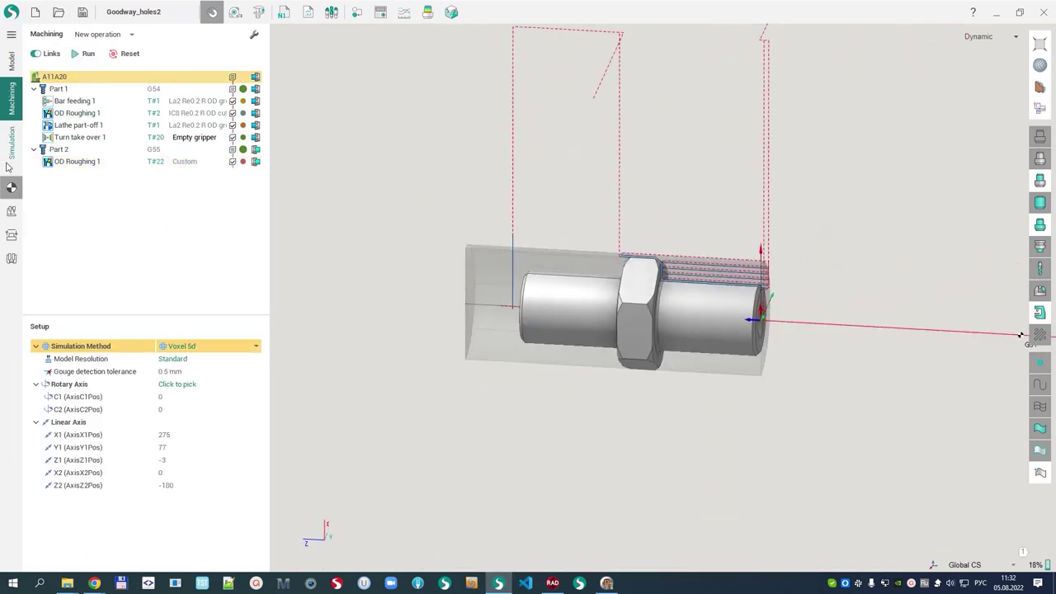
click(1040, 313)
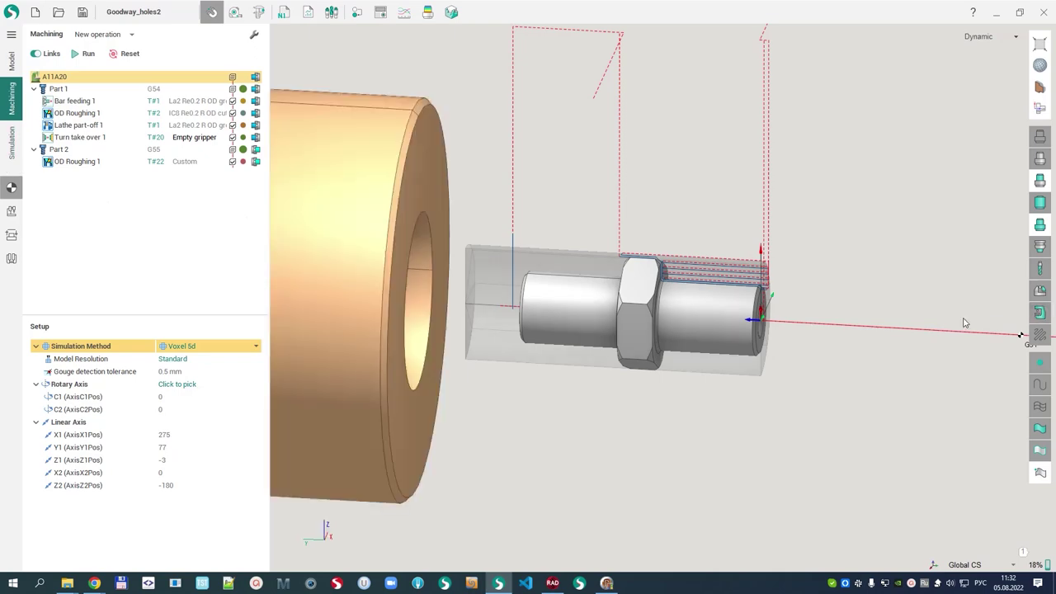
Review the toolpaths at both spindles and the setups of Part 1 and Part 2.
scroll(662, 304, down, 7)
middle_drag(537, 286, 548, 294)
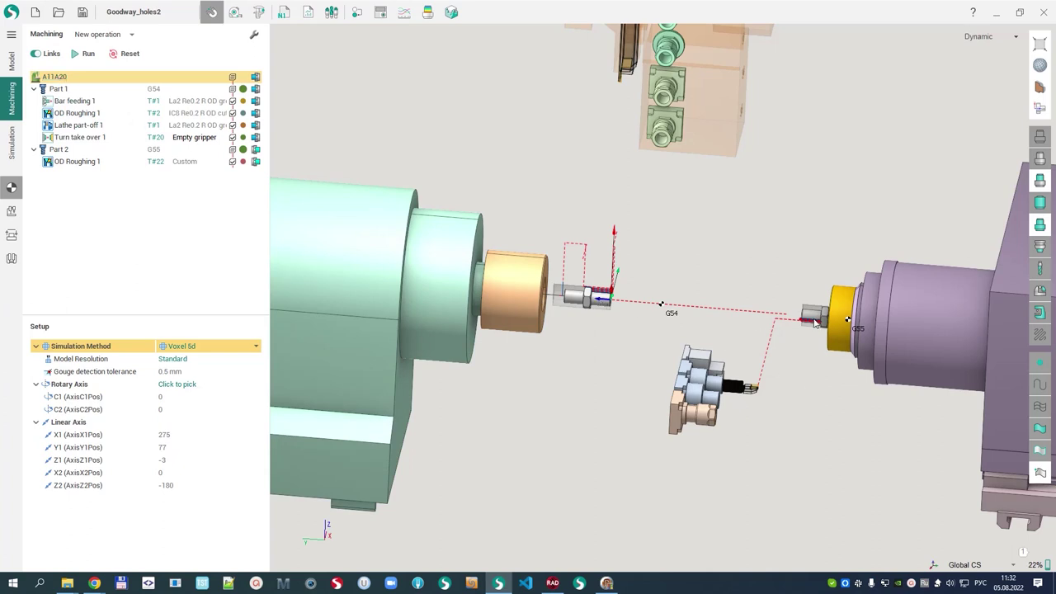
click(58, 88)
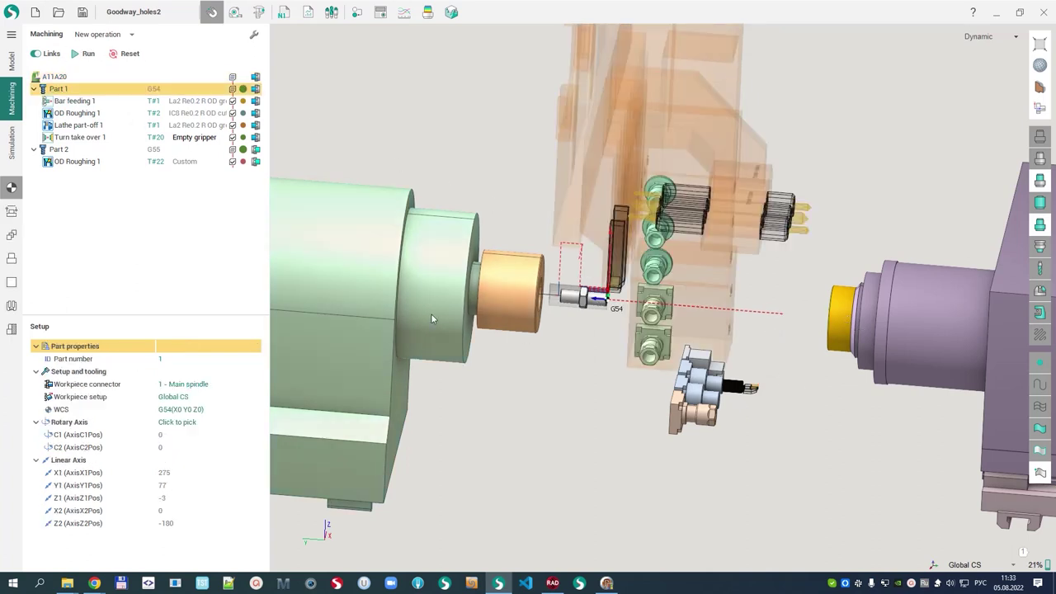
click(58, 149)
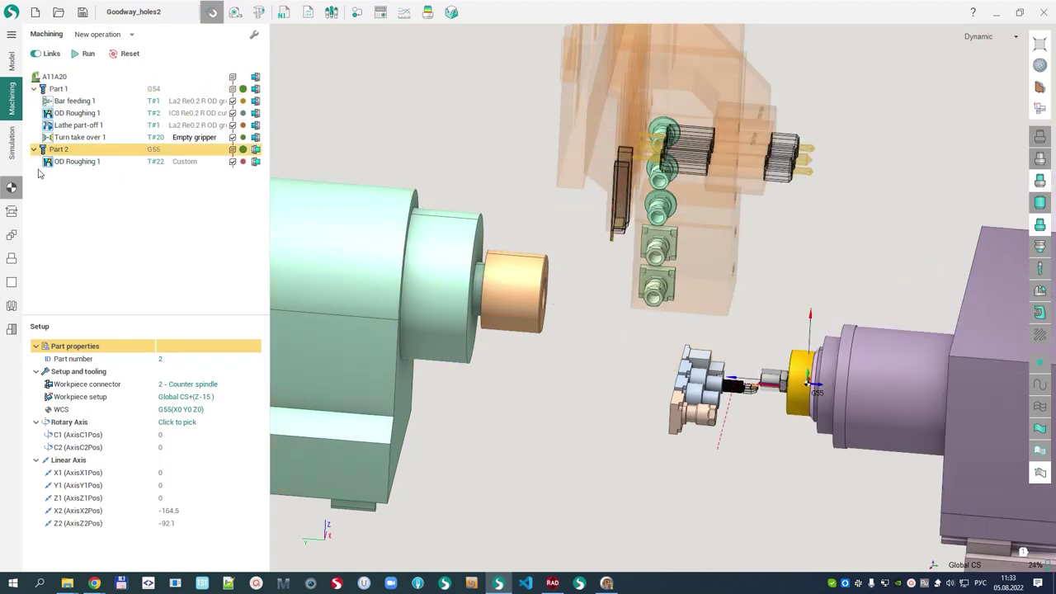
Simulate the complete A11A20 program from bar feeding to counter-spindle roughing, adjusting the playback speed along the way.
click(12, 147)
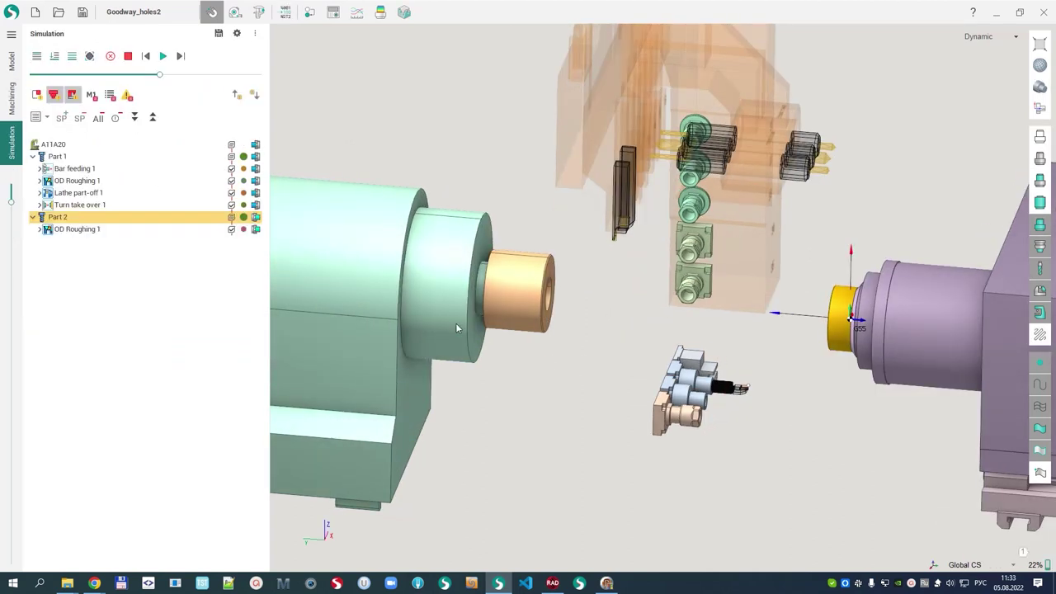
click(58, 146)
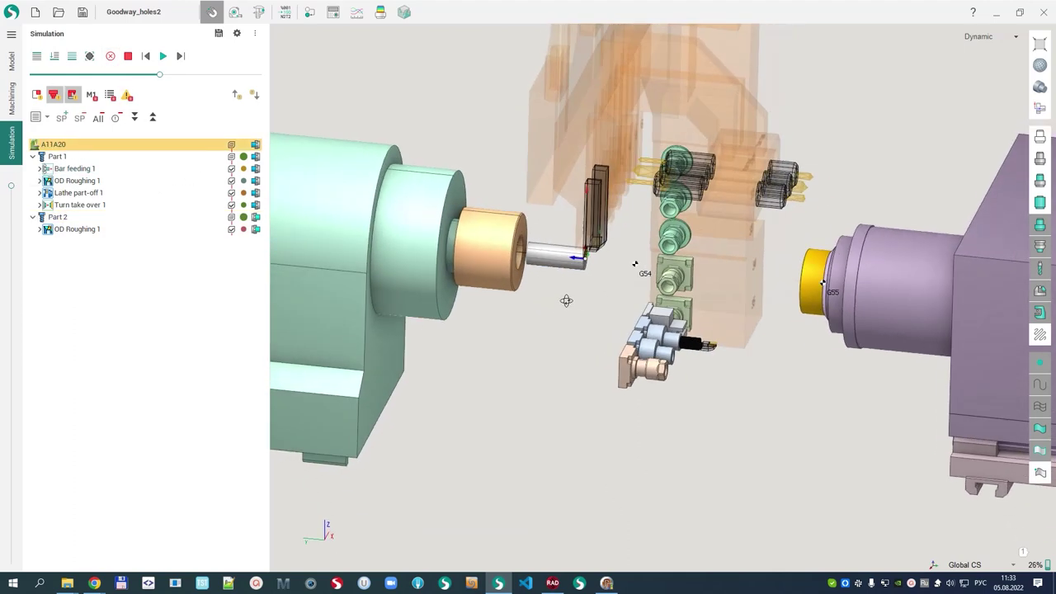
click(163, 56)
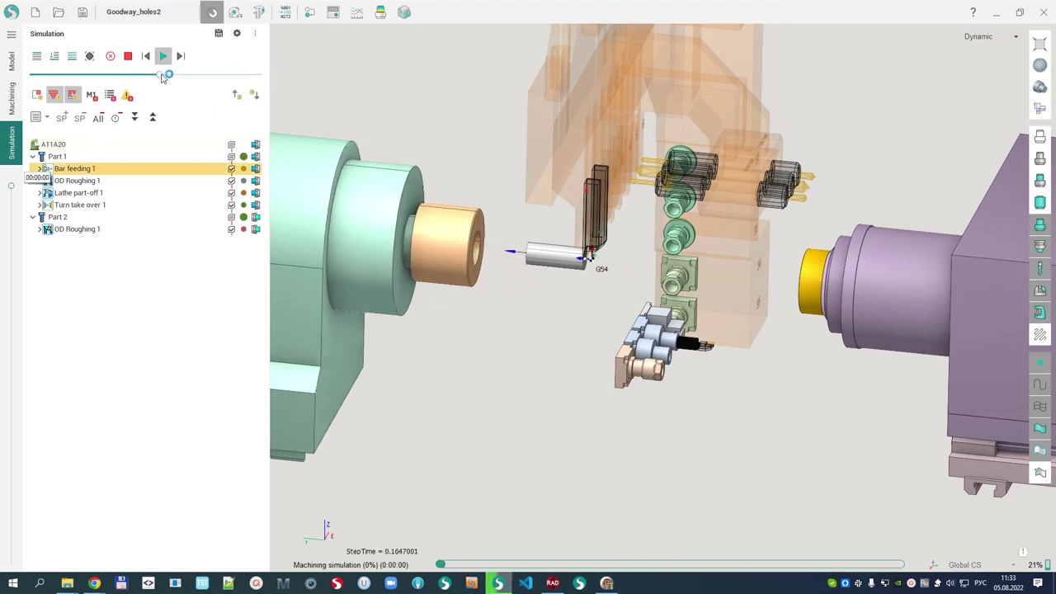
drag(169, 77, 184, 77)
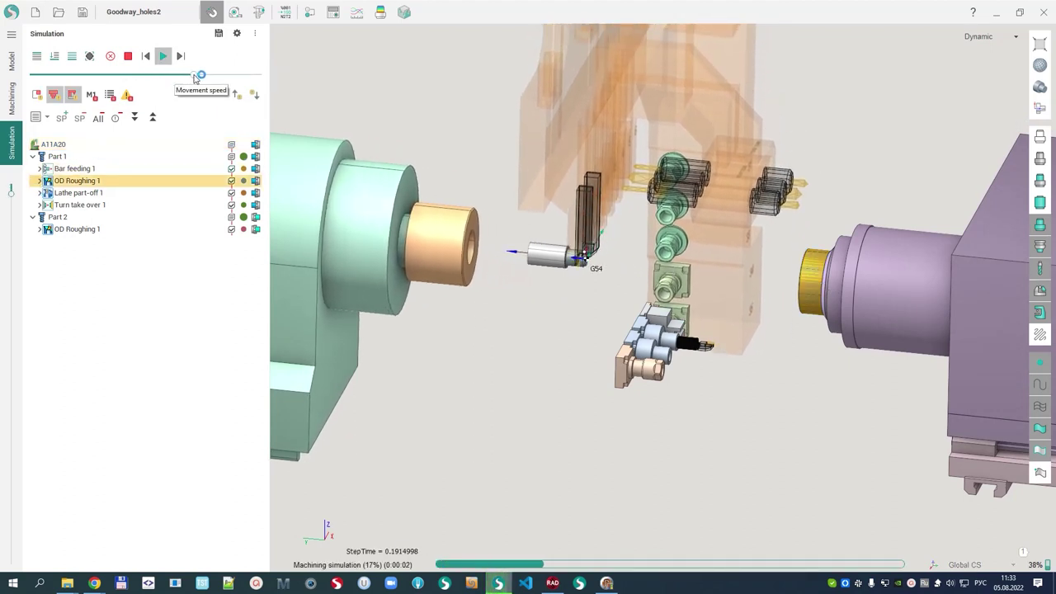
drag(184, 78, 149, 85)
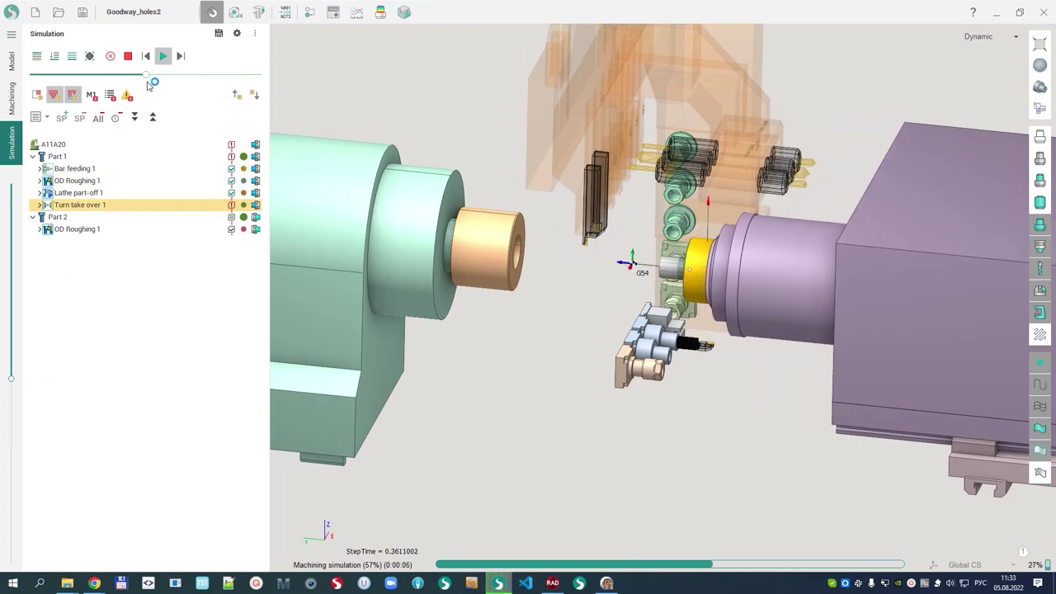
drag(148, 86, 166, 87)
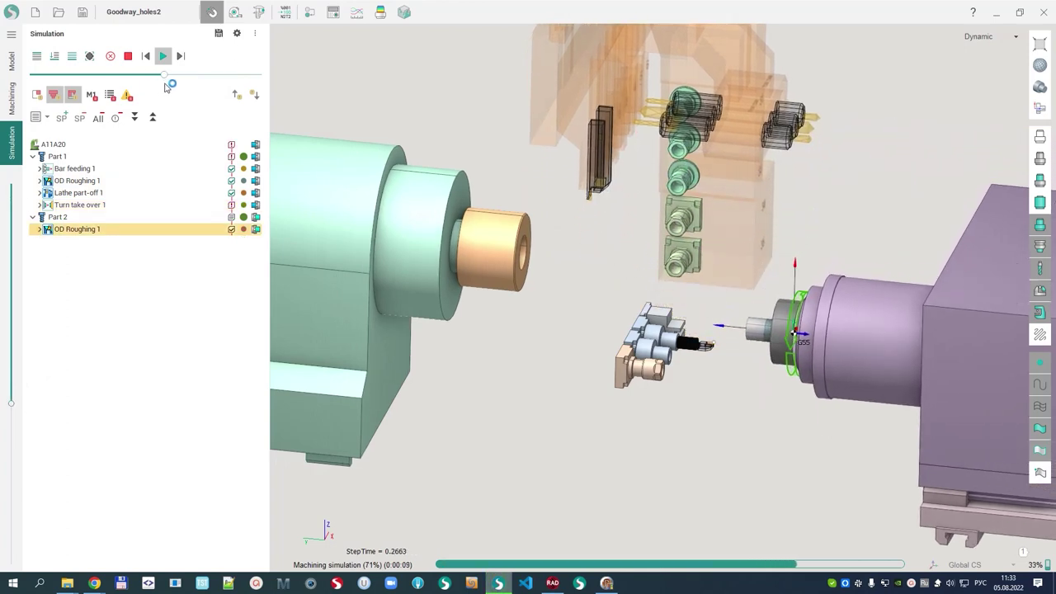
scroll(702, 240, up, 3)
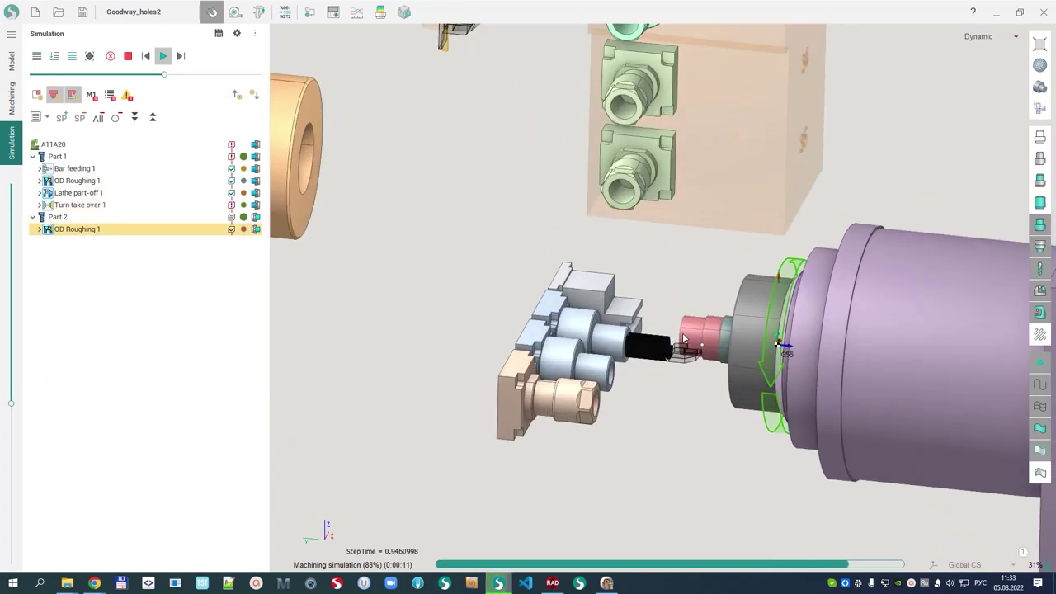
middle_drag(702, 240, 699, 269)
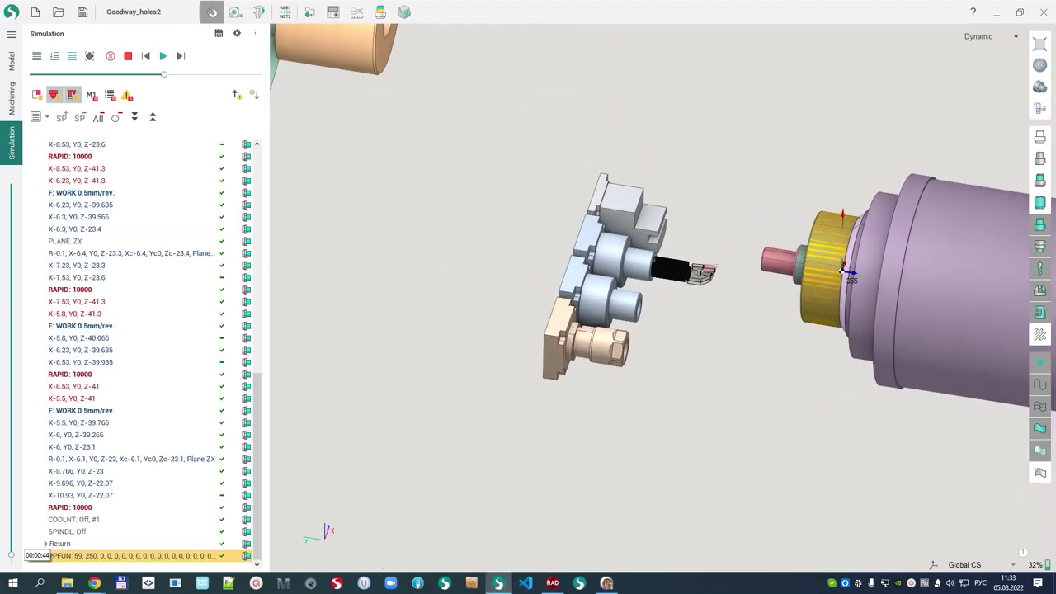
Return to the start of the simulated command list and collapse the commands of Part 2's OD Roughing 1.
scroll(627, 278, down, 3)
drag(256, 402, 265, 172)
click(38, 229)
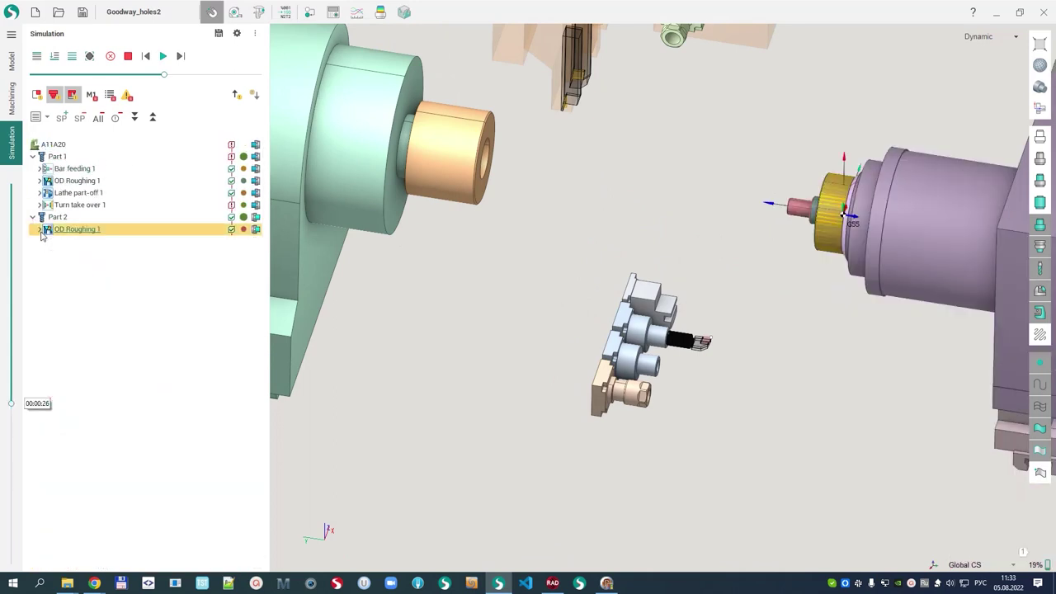
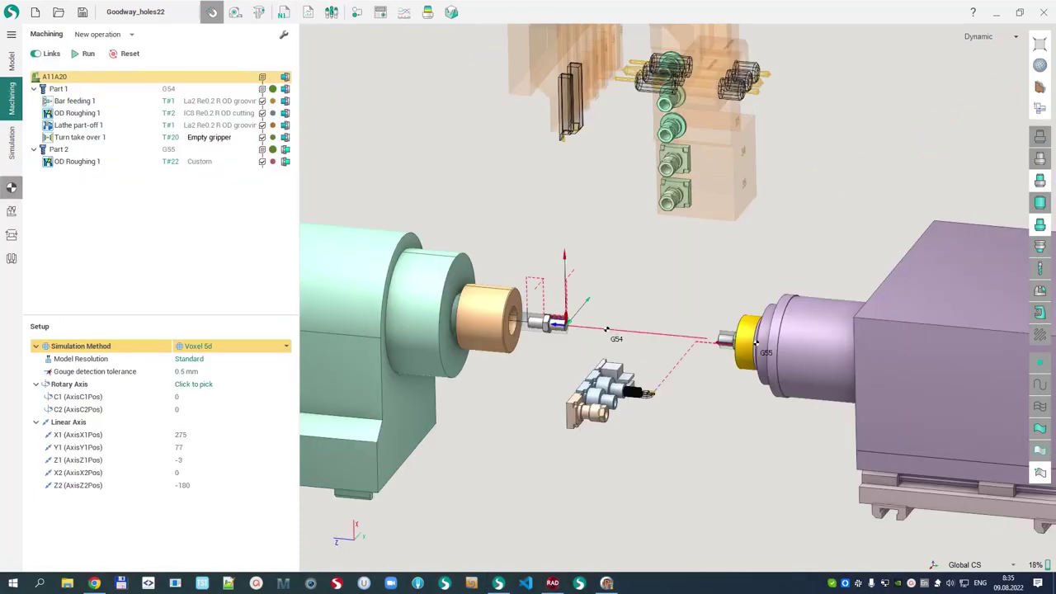
Add a Lathe hole machining operation to Part 1 directly after OD Roughing 1.
middle_drag(614, 245, 590, 329)
scroll(676, 181, up, 2)
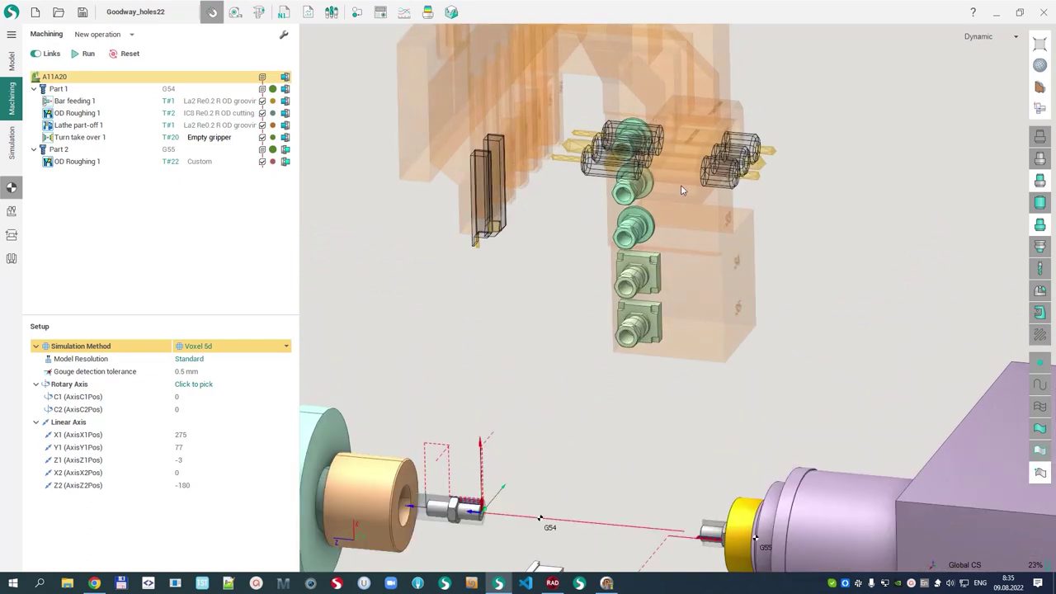
scroll(663, 190, down, 1)
middle_drag(658, 192, 674, 175)
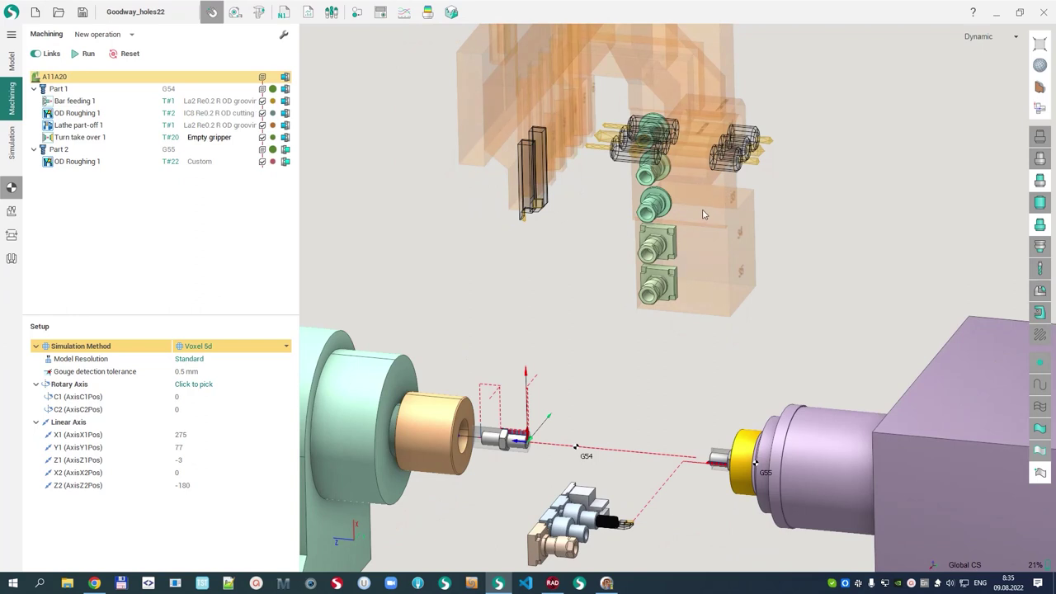
middle_drag(634, 251, 640, 224)
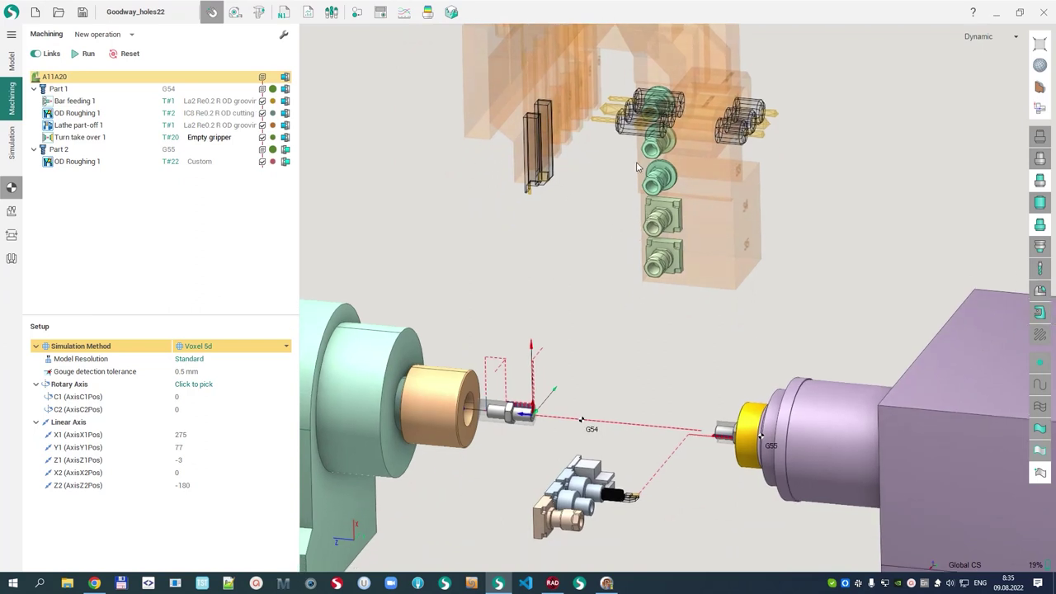
click(79, 116)
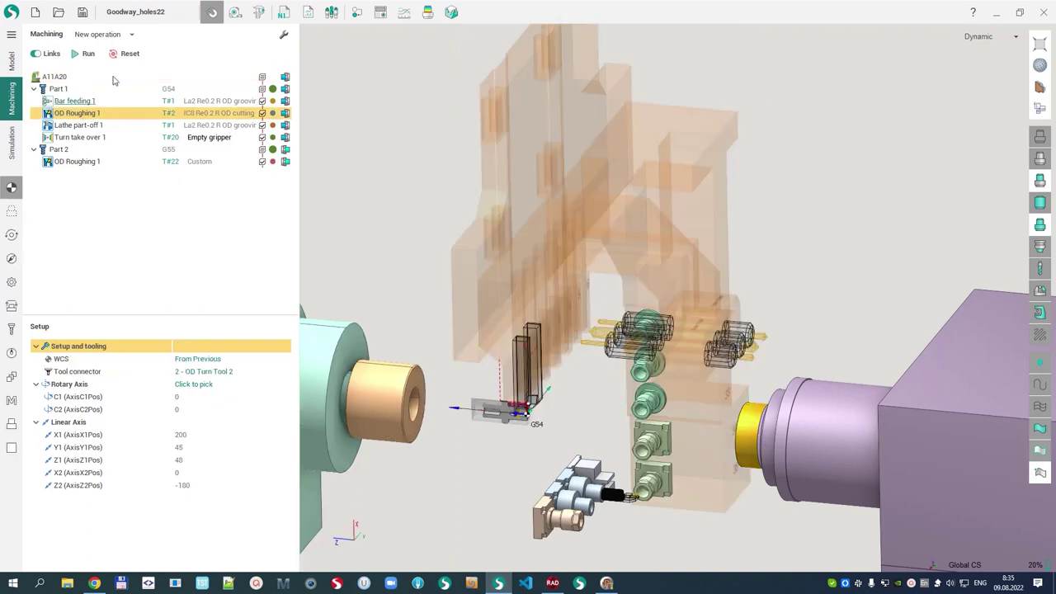
click(131, 34)
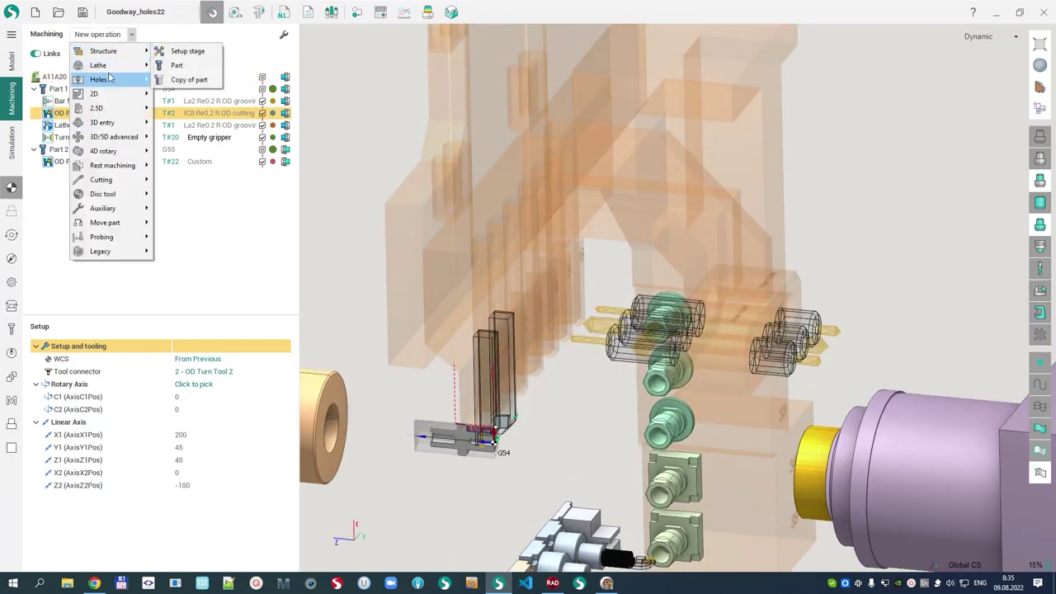
mouse_move(110, 78)
click(182, 79)
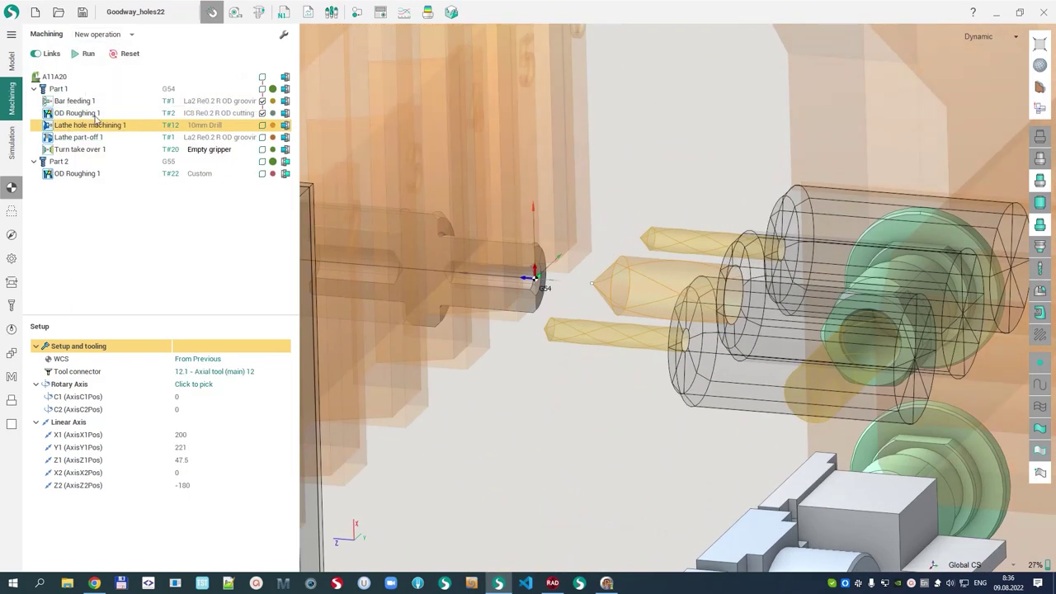
Set the approach of Part 1's Lathe hole machining 1 to Z1; X1 Y1 and recalculate the operation's toolpath.
click(86, 52)
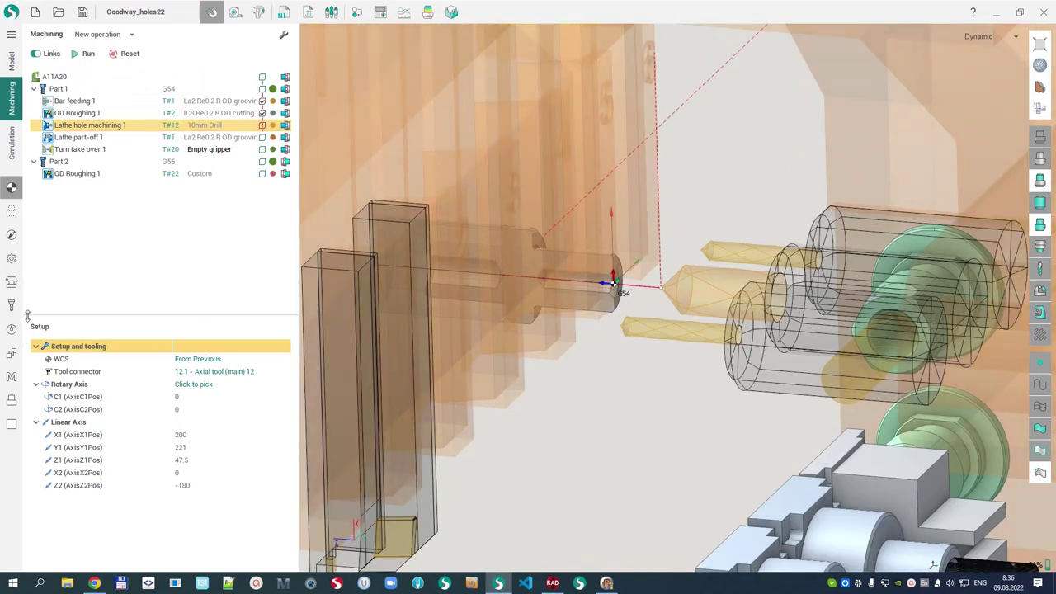
click(12, 282)
click(220, 359)
click(249, 360)
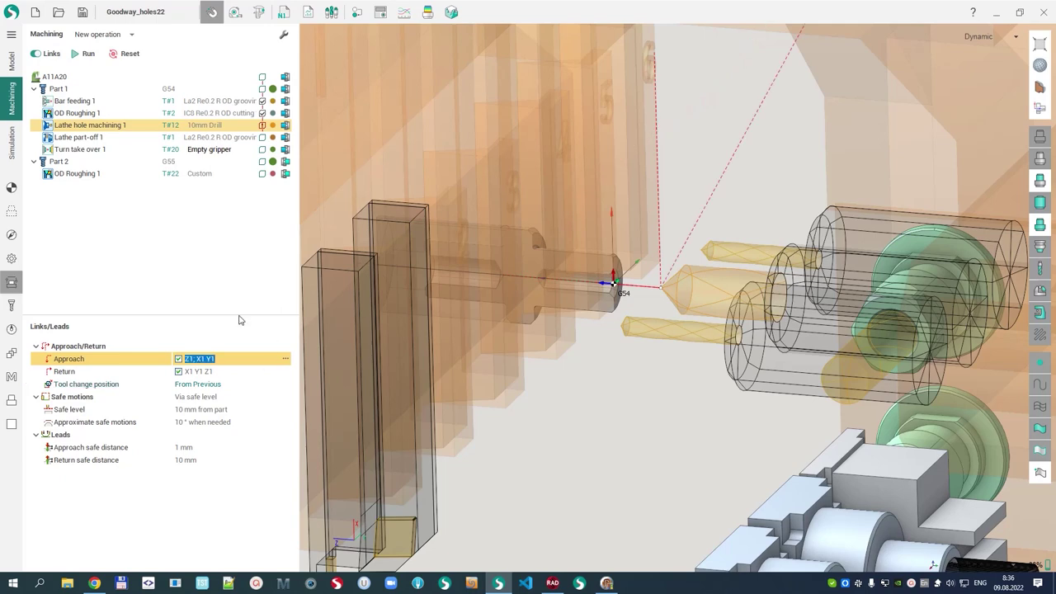
click(126, 55)
click(82, 56)
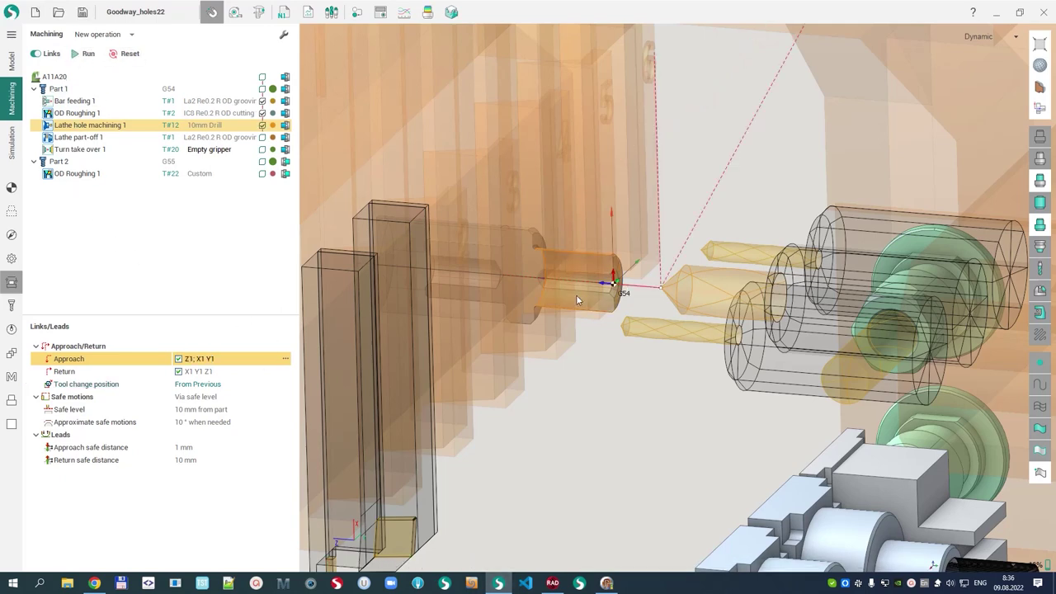
Simulate Part 1's Lathe hole machining 1 from the stock state left by OD roughing, adjusting the playback speed to watch the drilling.
scroll(605, 299, up, 1)
click(11, 142)
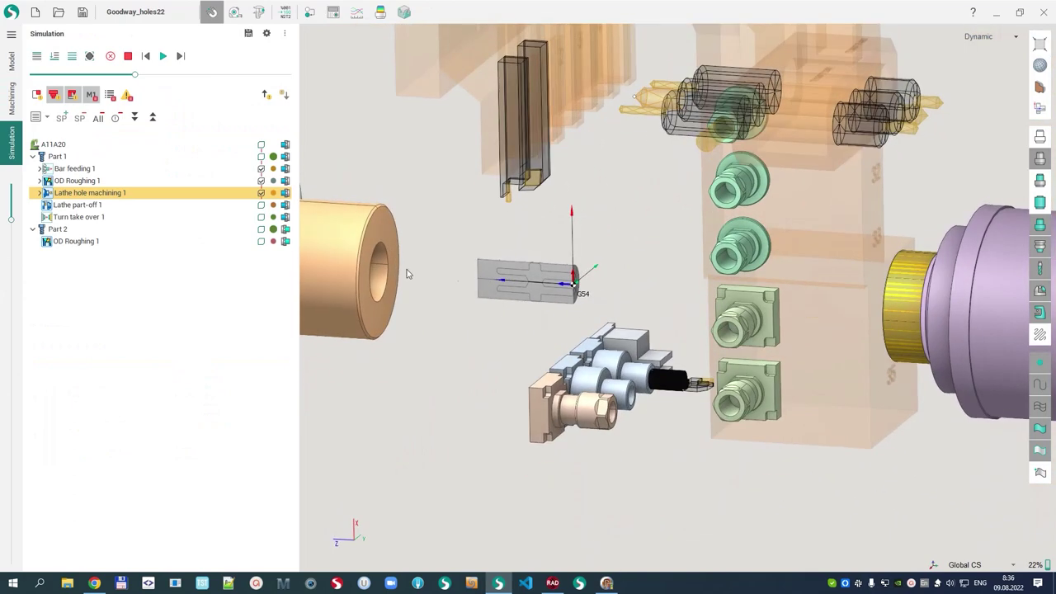
click(55, 56)
click(162, 55)
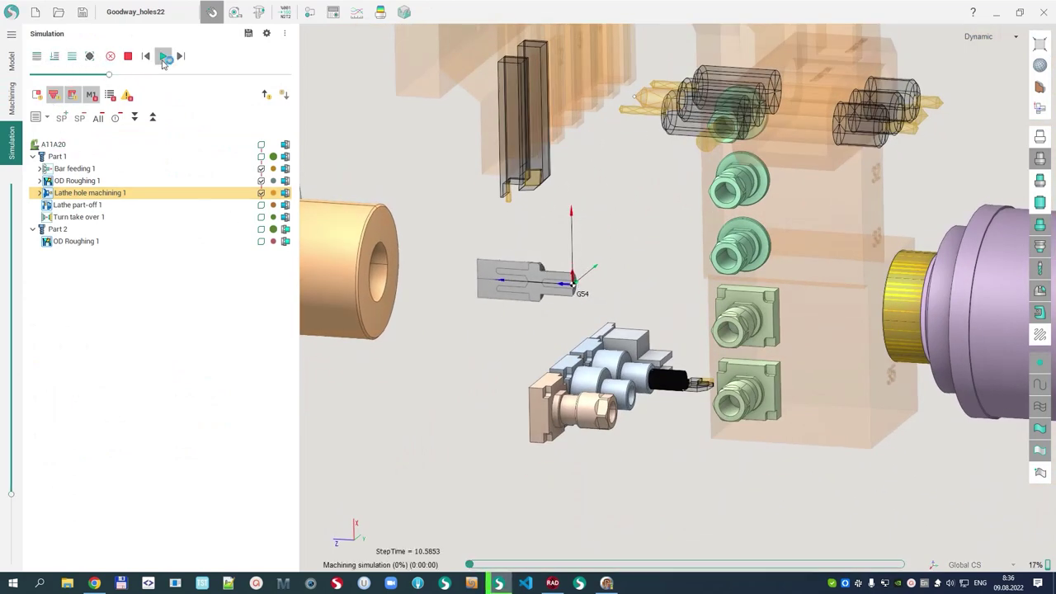
drag(114, 72, 47, 86)
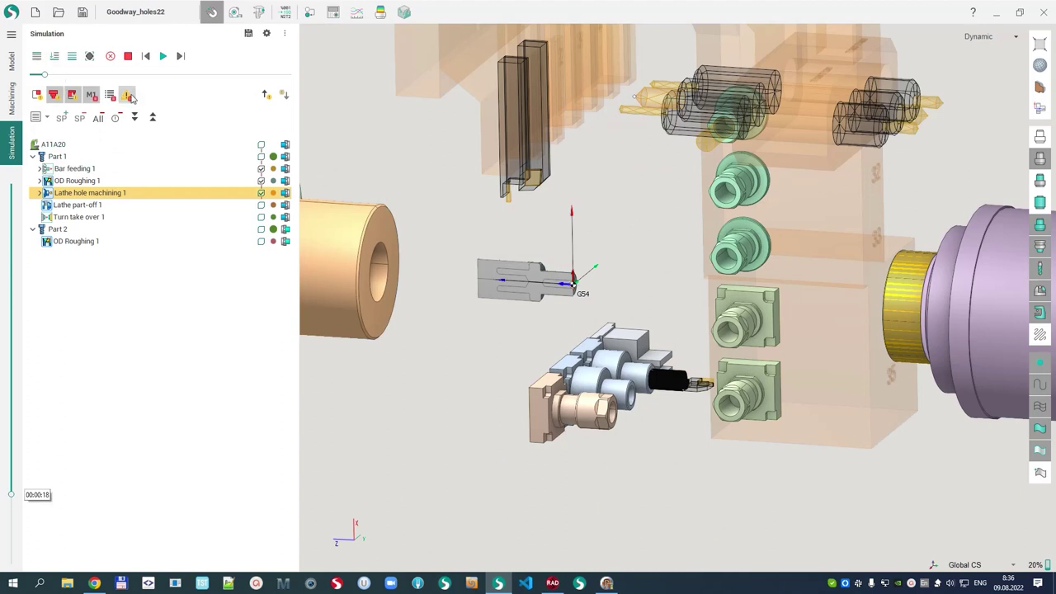
click(163, 56)
drag(44, 75, 90, 70)
scroll(557, 314, up, 5)
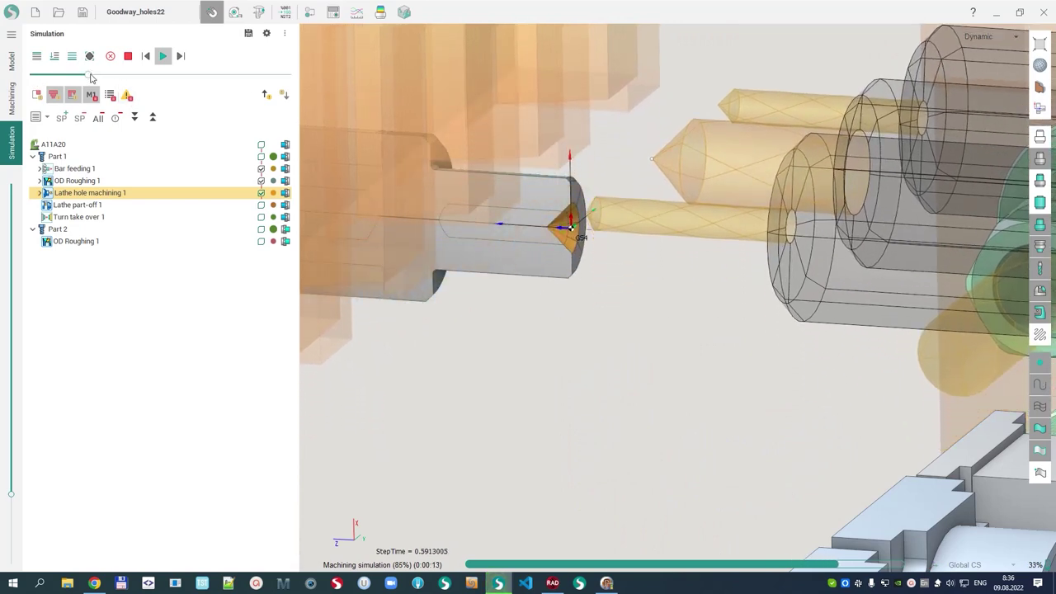
Return to the machining operations and hide the machine to examine the sectioned part and the main-spindle drill.
click(11, 98)
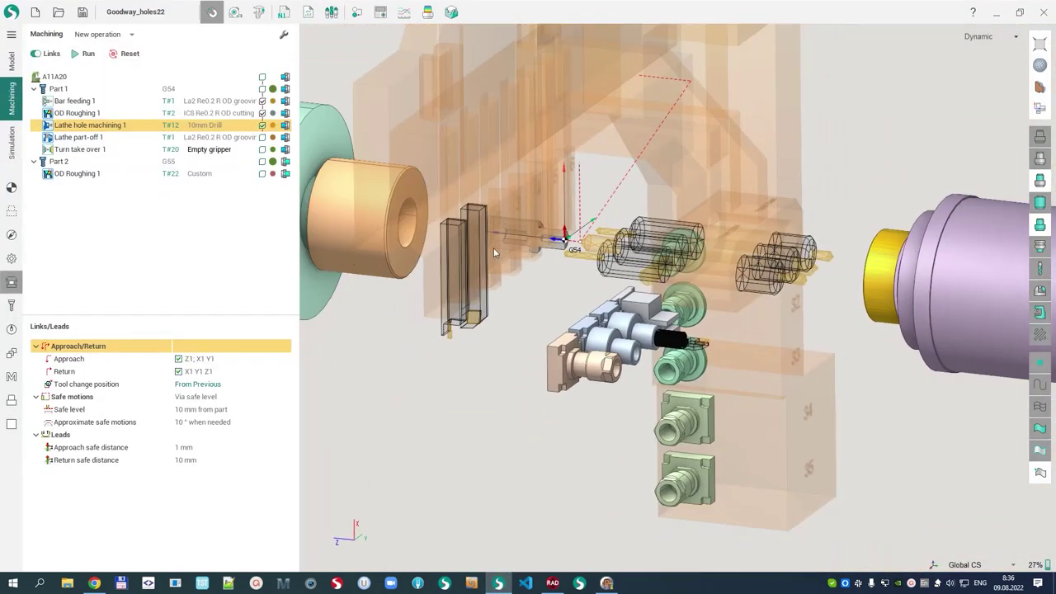
scroll(738, 289, up, 3)
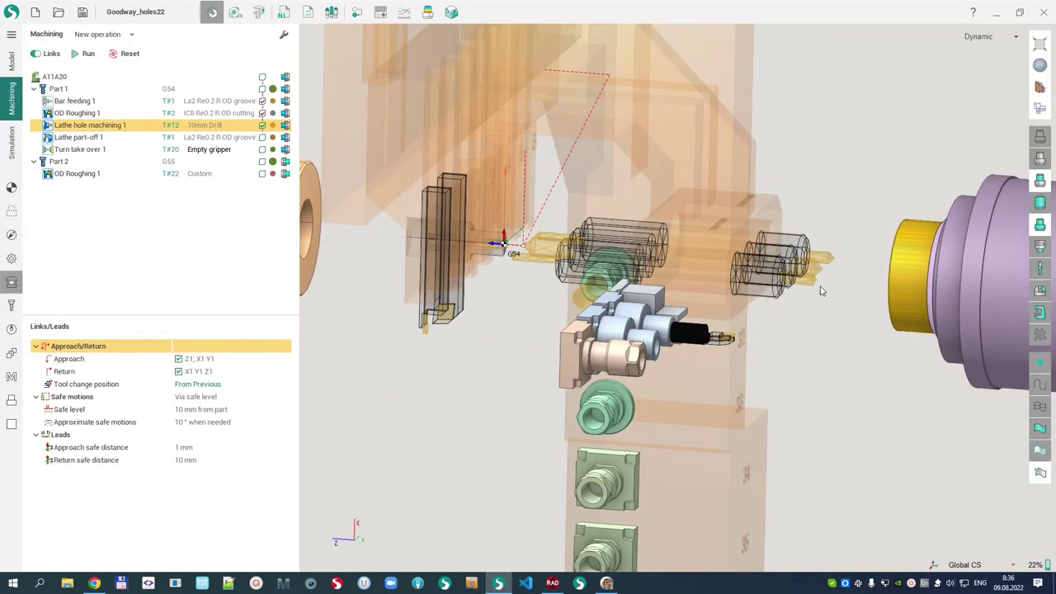
scroll(481, 249, up, 2)
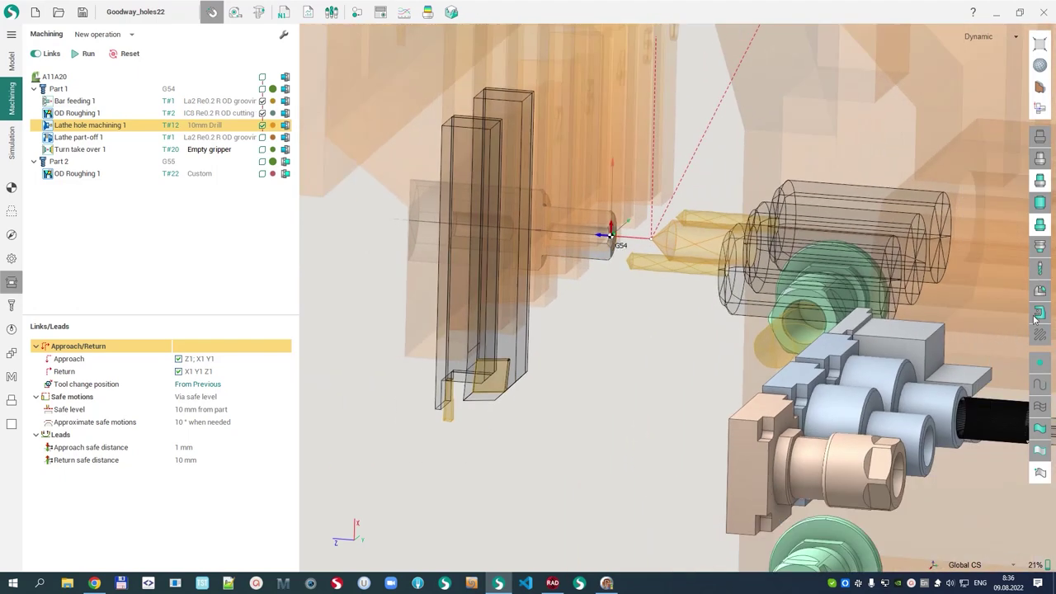
click(1039, 313)
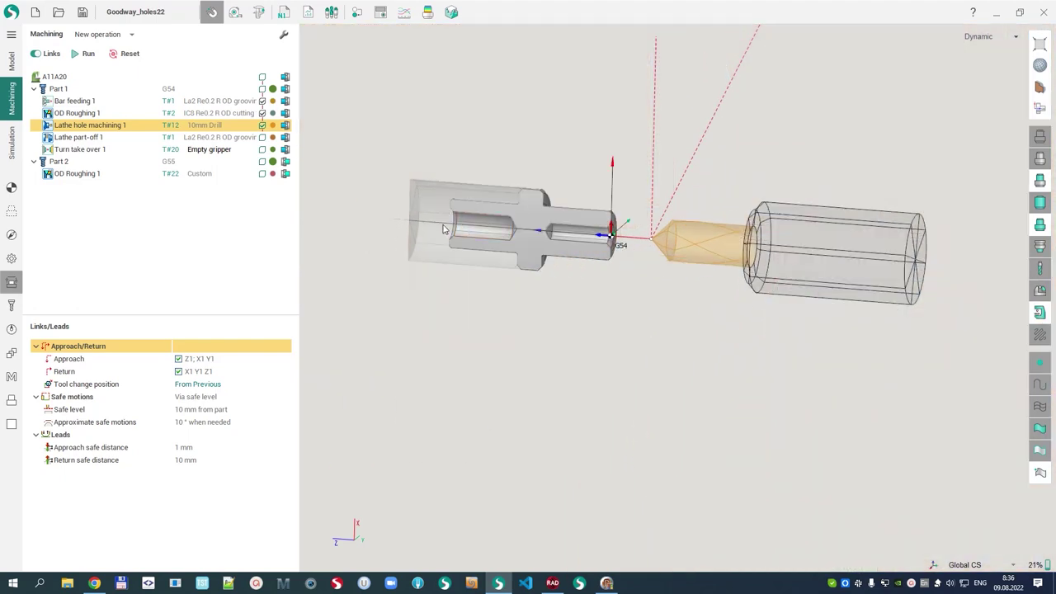
Show the machine again and add a Lathe hole machining operation to Part 2 directly after its OD Roughing 1.
click(80, 175)
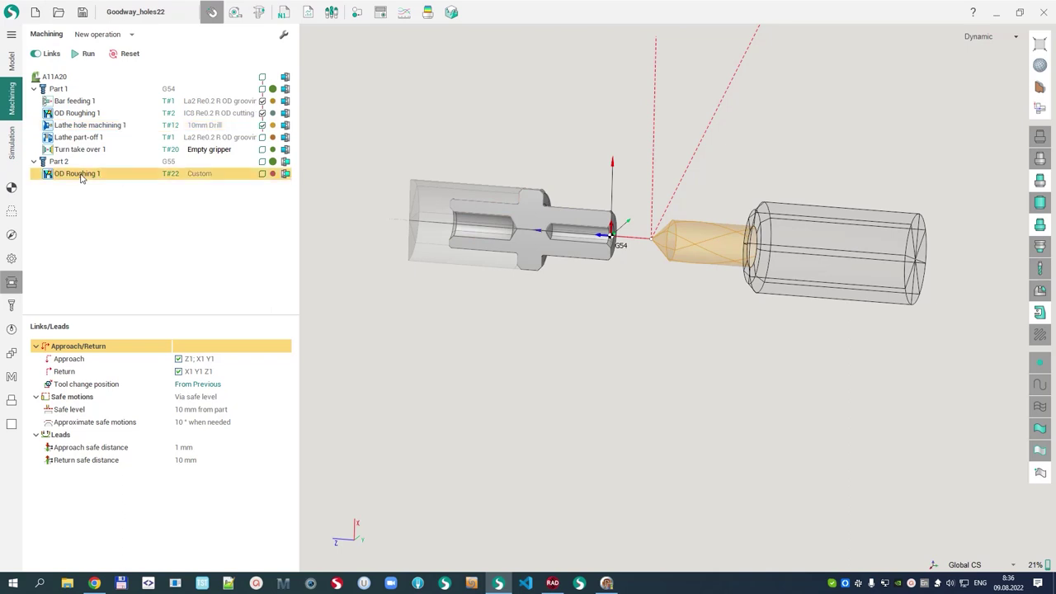
click(1039, 314)
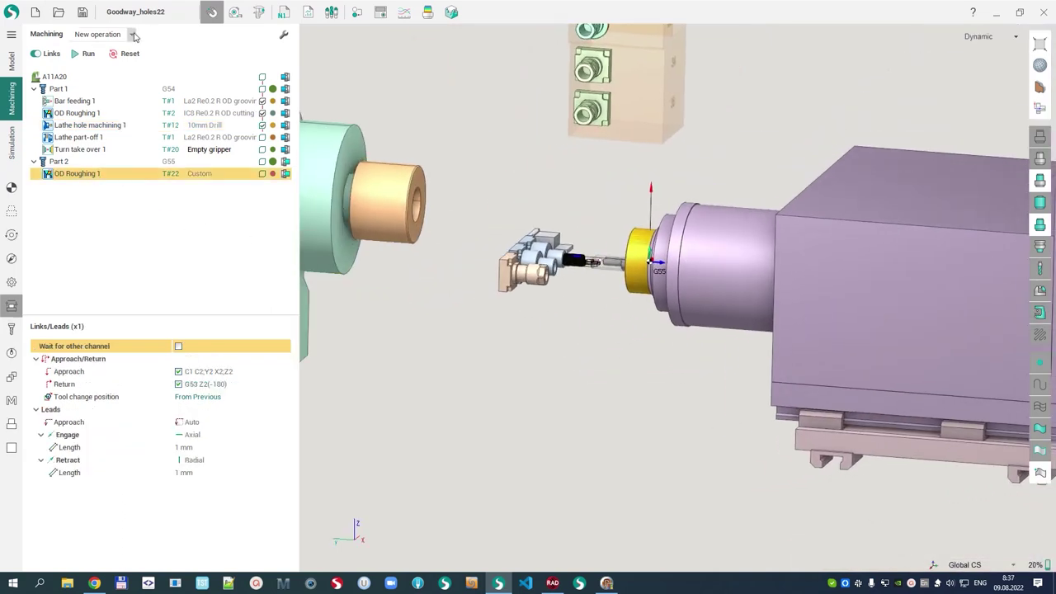
click(131, 34)
mouse_move(149, 79)
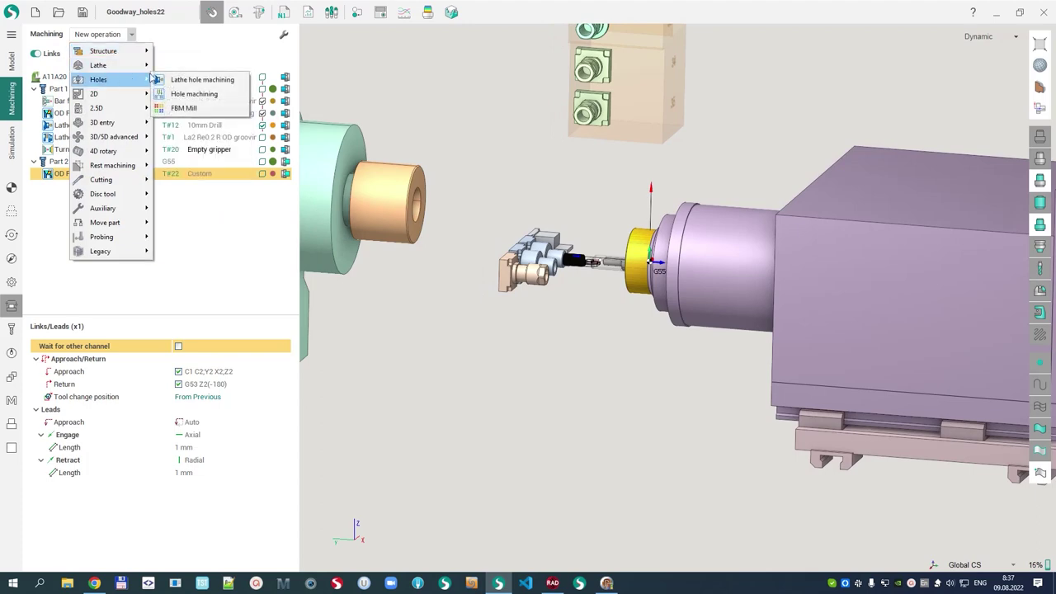
click(209, 80)
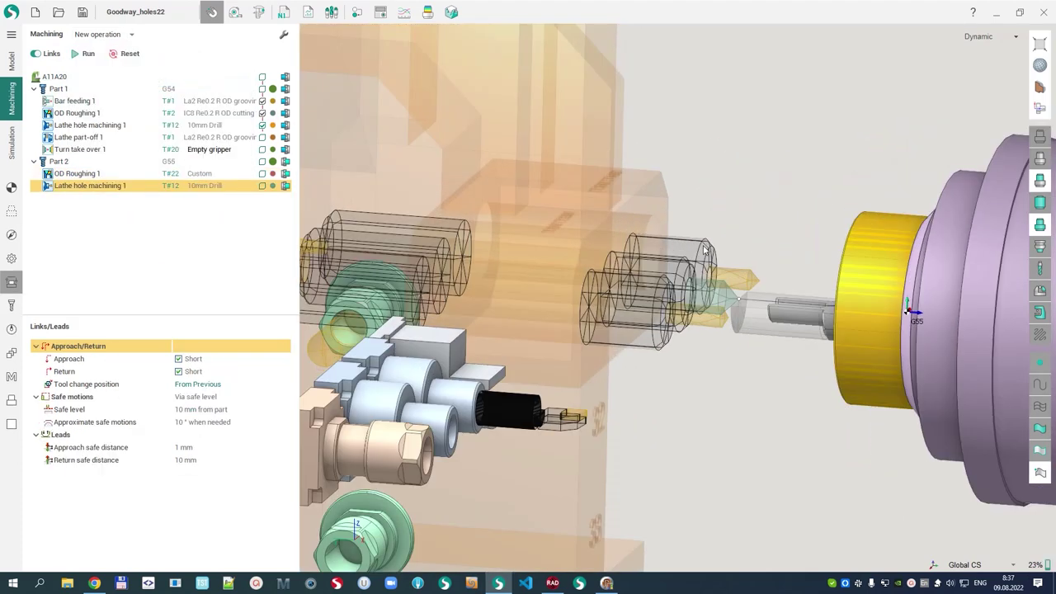
scroll(735, 311, up, 6)
scroll(634, 236, down, 2)
middle_drag(735, 311, 621, 255)
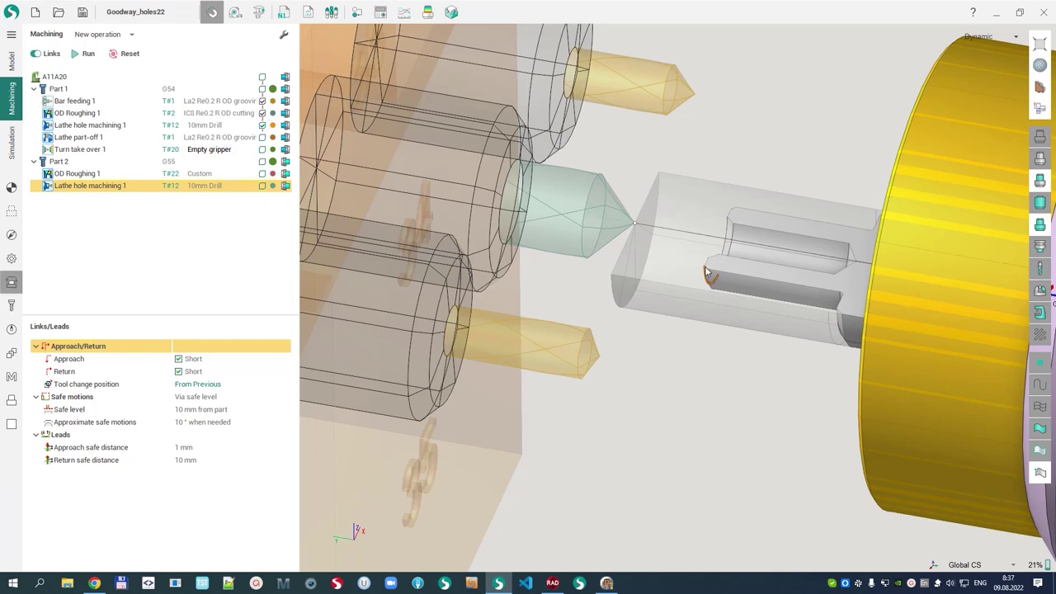
Calculate all operations of the A11A20 program and view the parts at both spindles.
click(60, 76)
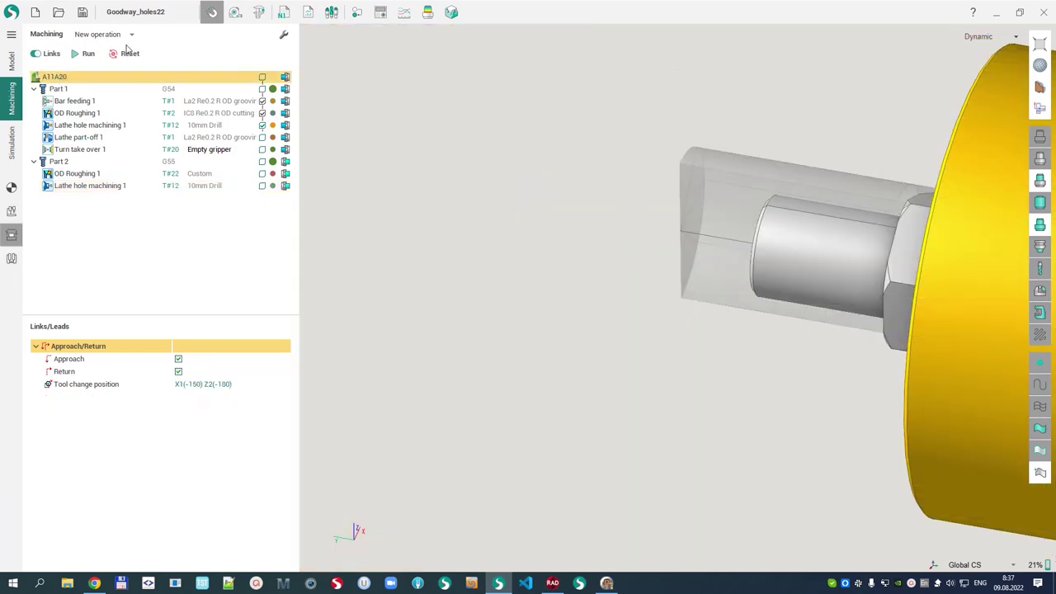
click(83, 54)
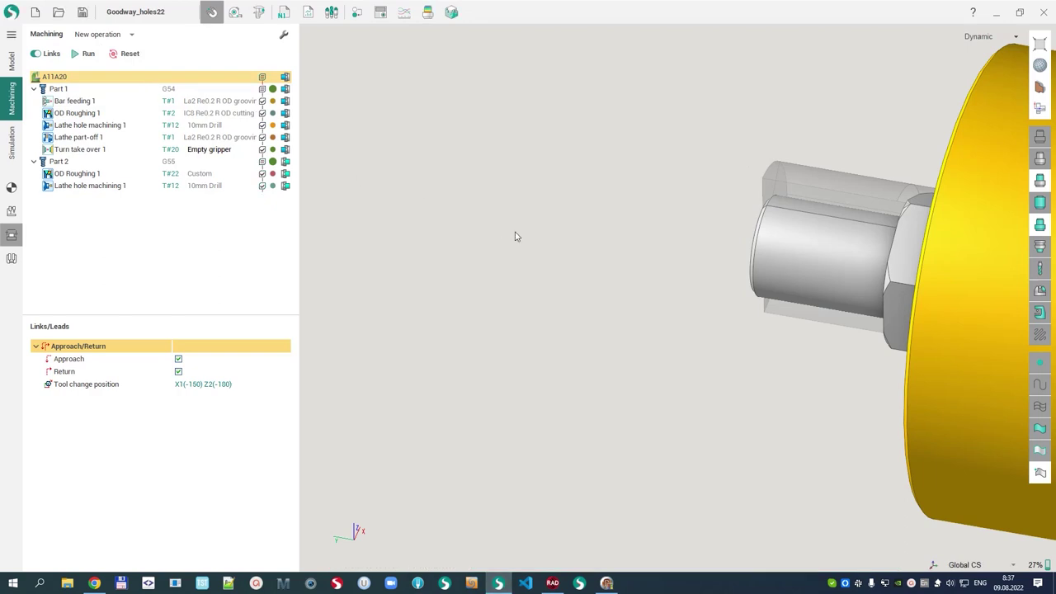
scroll(559, 260, down, 3)
middle_drag(559, 260, 559, 229)
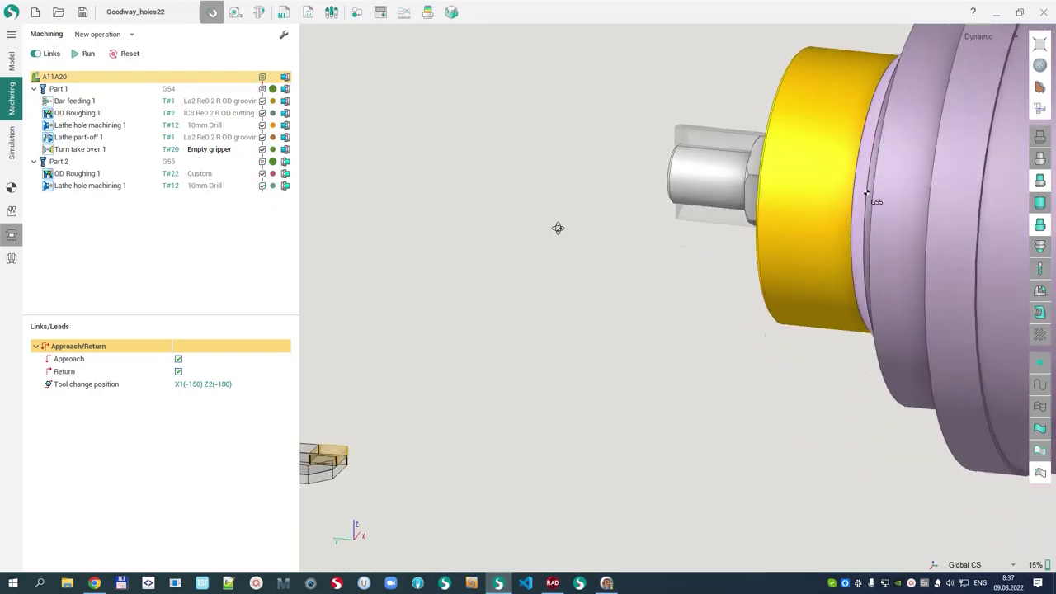
right_drag(558, 228, 643, 308)
scroll(595, 268, down, 3)
scroll(643, 309, down, 2)
middle_drag(643, 308, 643, 283)
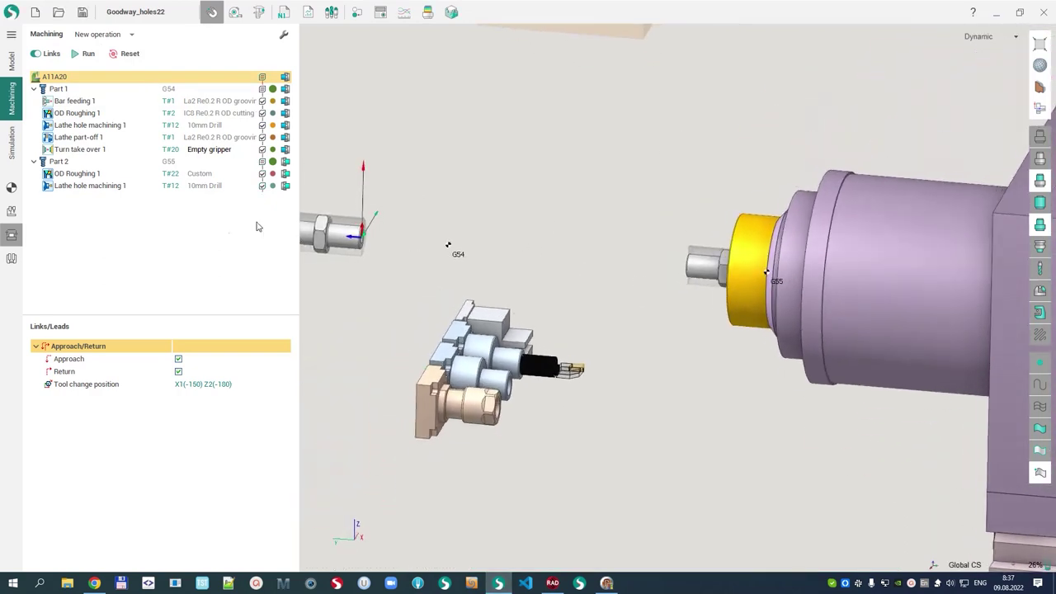
Simulate Part 2's Lathe hole machining 1 and watch the drilling at the counter spindle at an adjusted playback speed.
click(89, 185)
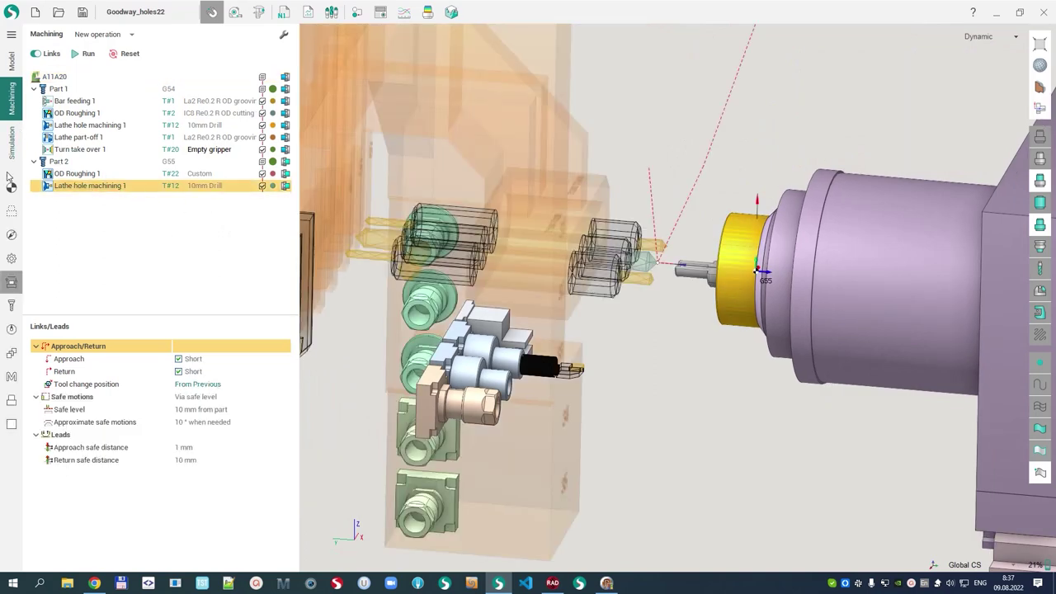
click(12, 142)
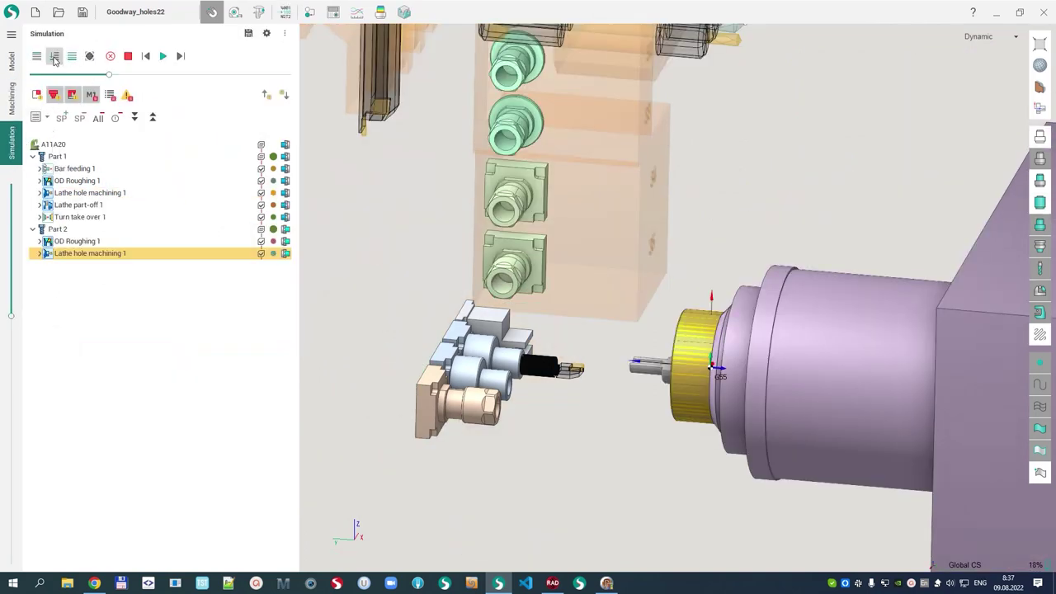
scroll(576, 238, down, 5)
middle_drag(576, 237, 573, 261)
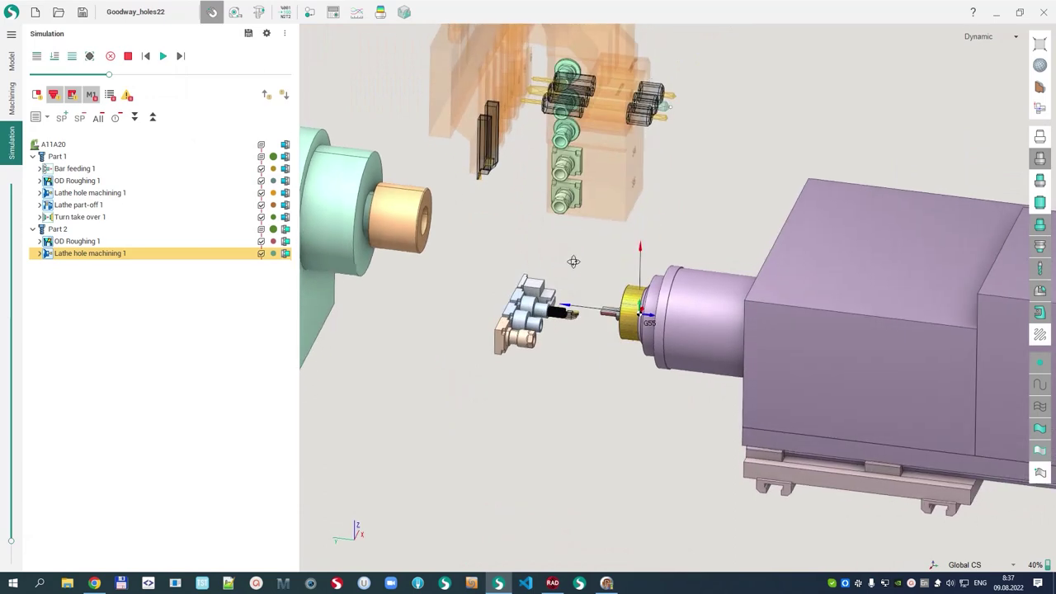
click(163, 56)
mouse_move(122, 75)
mouse_down()
mouse_move(156, 74)
mouse_move(121, 75)
mouse_up()
scroll(629, 228, up, 6)
middle_drag(589, 222, 556, 258)
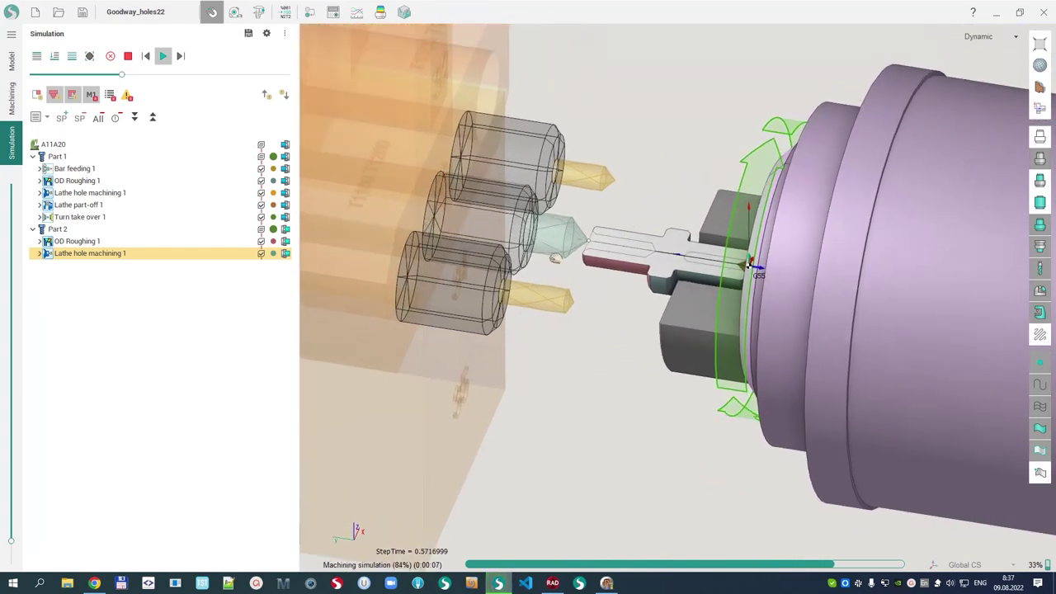
scroll(747, 262, down, 5)
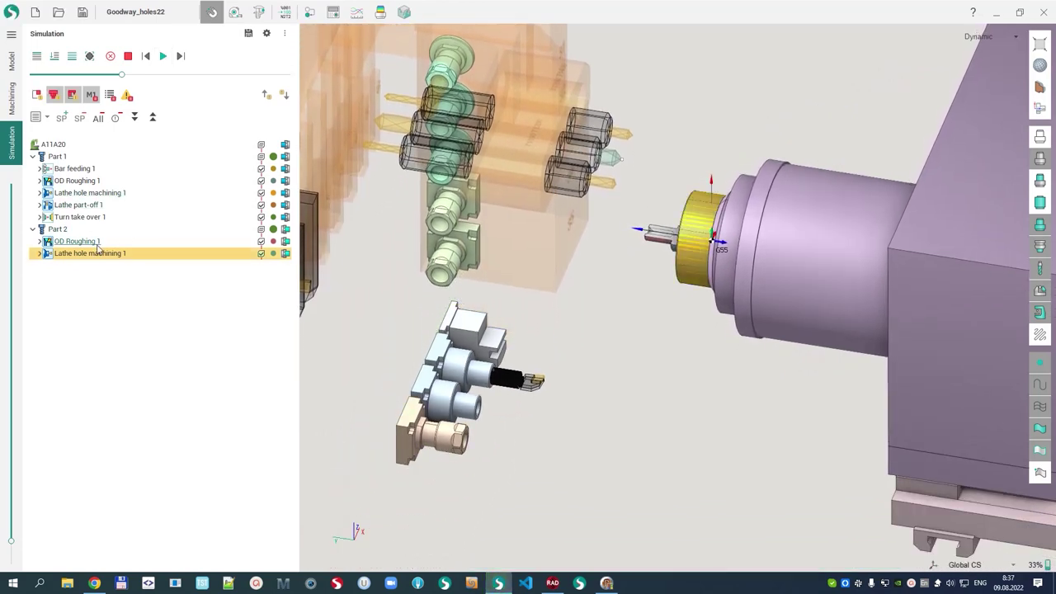
scroll(657, 301, down, 3)
middle_drag(658, 301, 651, 336)
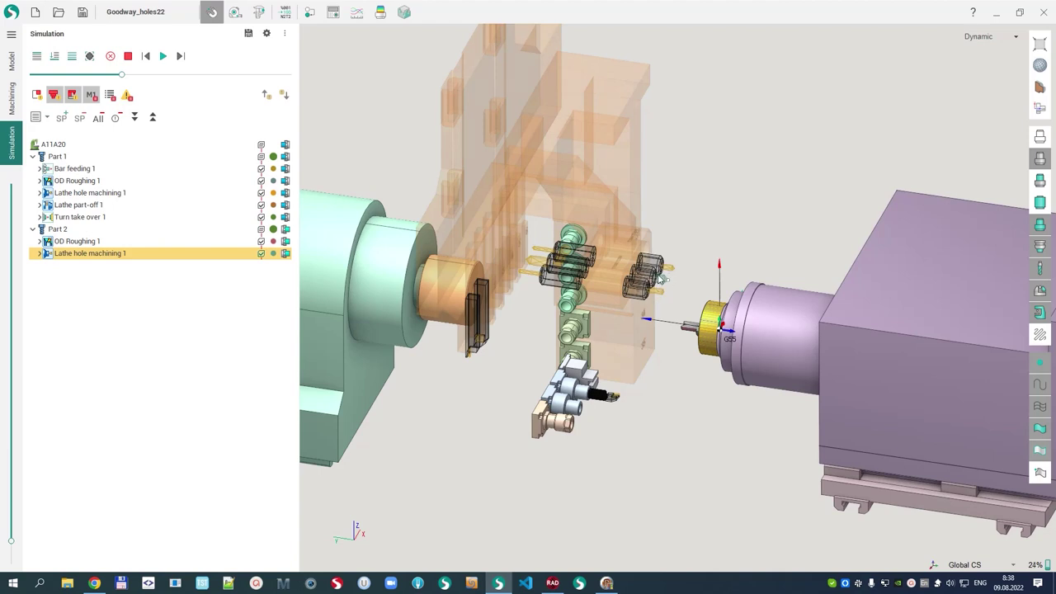
Split the simulation command list into main spindle and counter spindle channels and widen it to show the operation names.
click(40, 116)
click(65, 158)
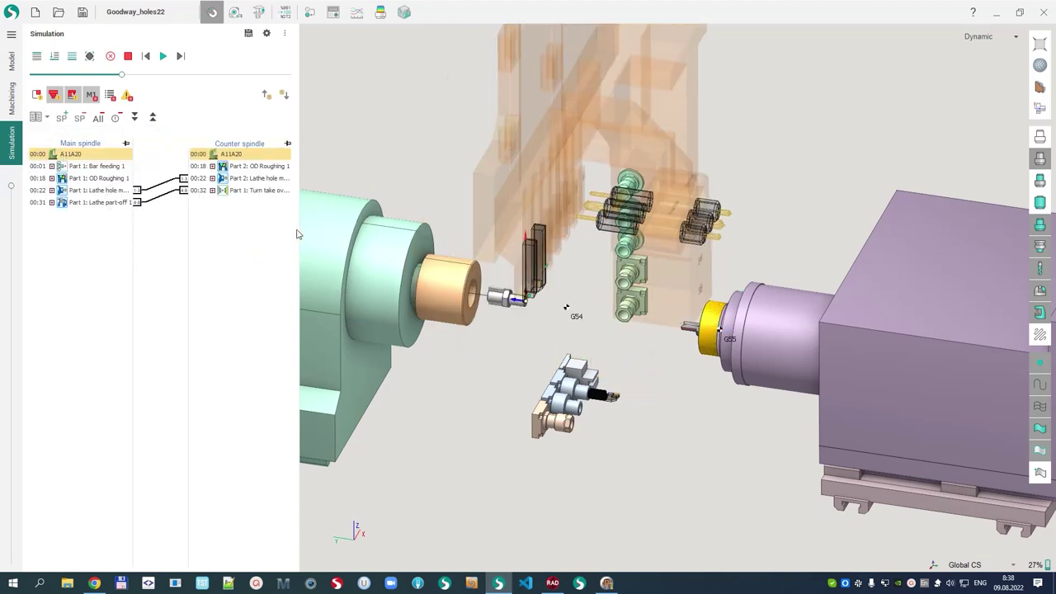
drag(300, 231, 327, 229)
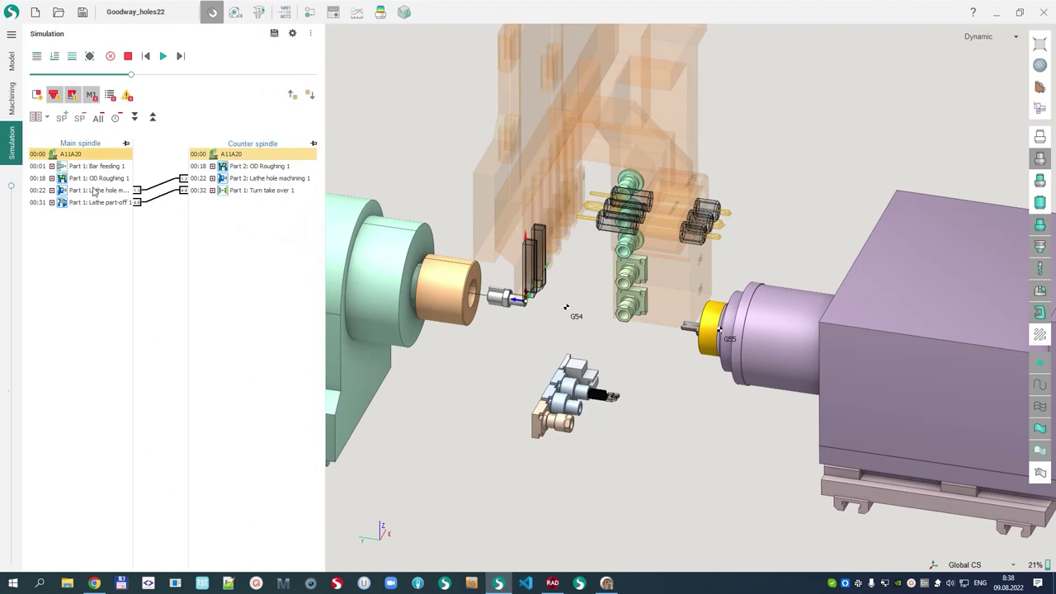
Expand the lathe hole machining commands of both parts to examine their synchronisation waits.
click(94, 191)
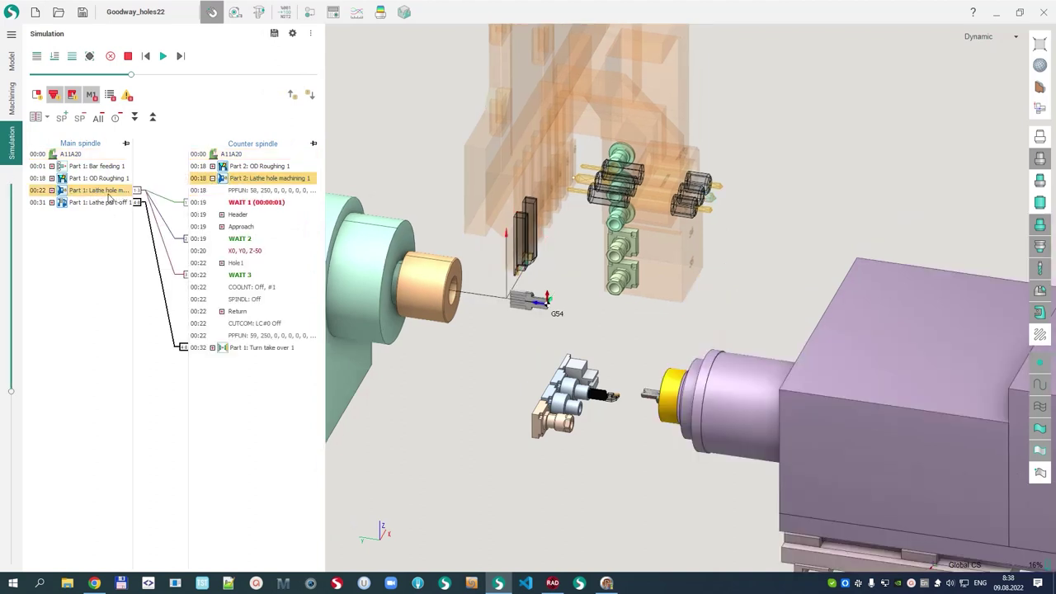
click(52, 191)
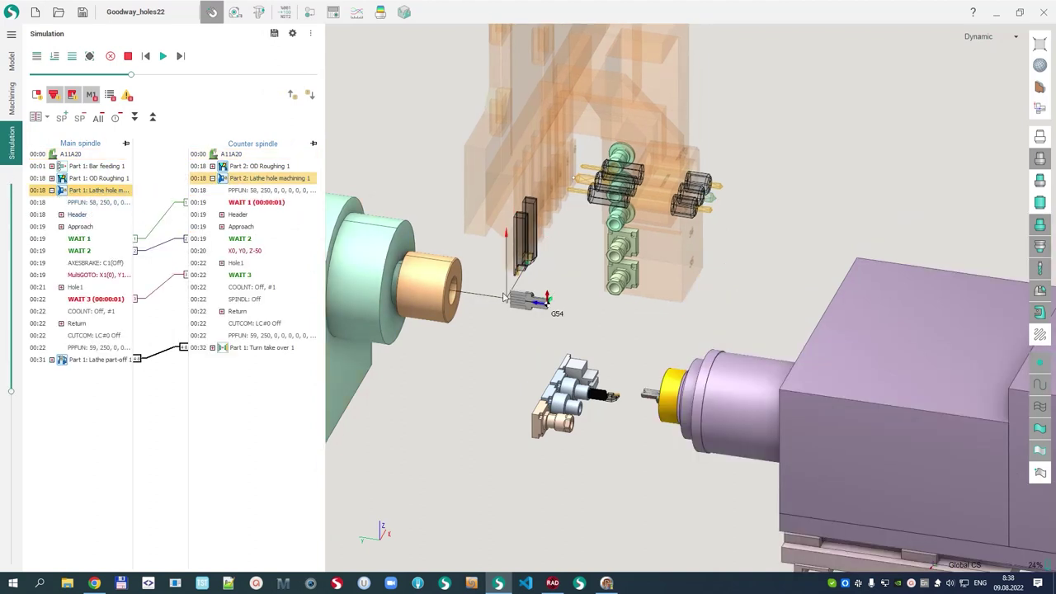
scroll(627, 299, down, 2)
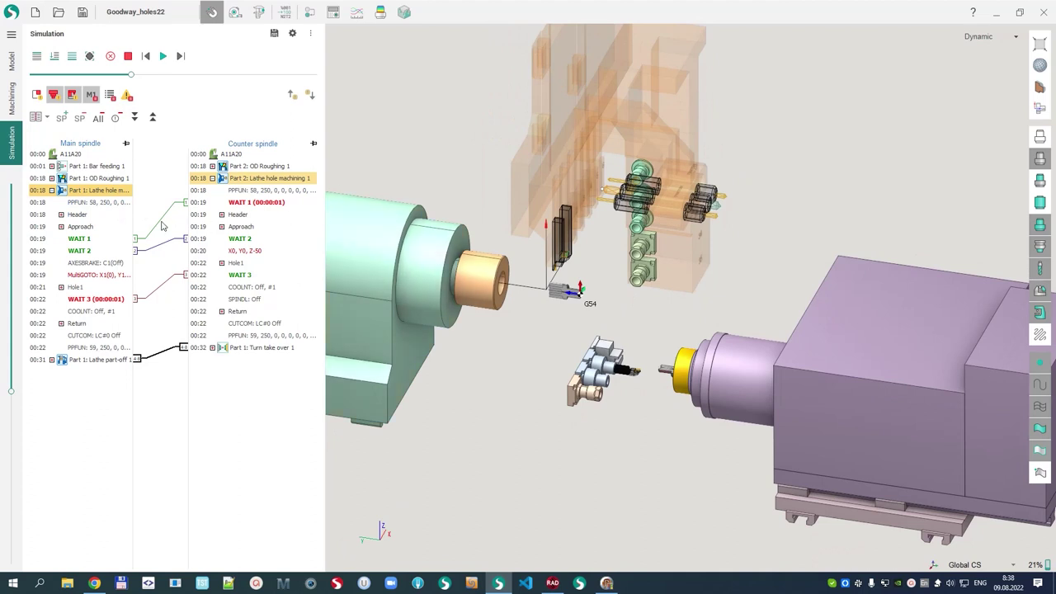
Simulate the A11A20 program from its start at reduced playback speed, watch the hole machining at both spindles, and stop during the take-over.
click(74, 154)
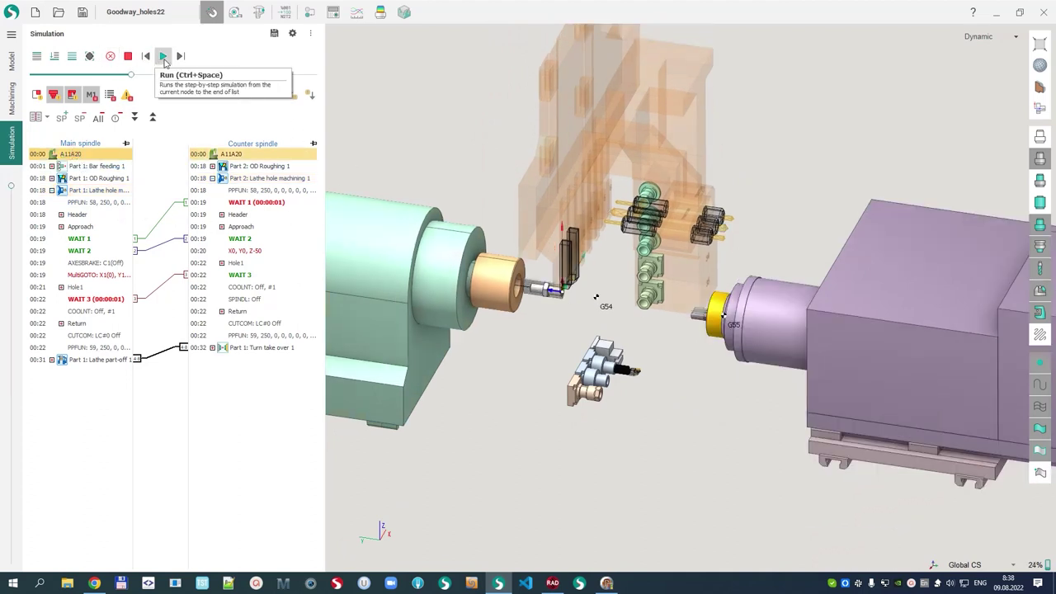
click(164, 56)
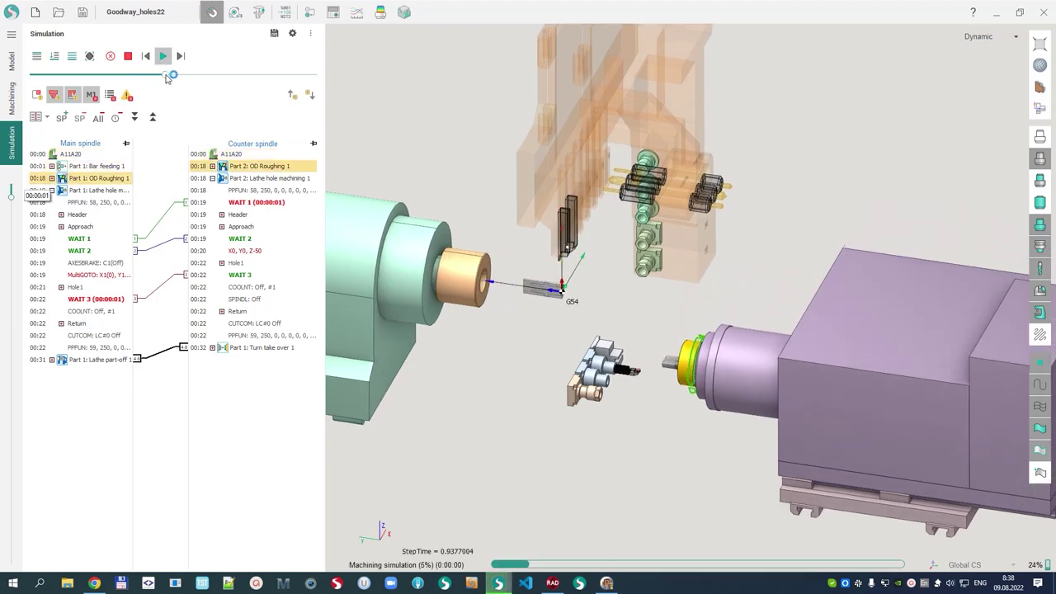
drag(170, 77, 107, 76)
scroll(672, 305, up, 5)
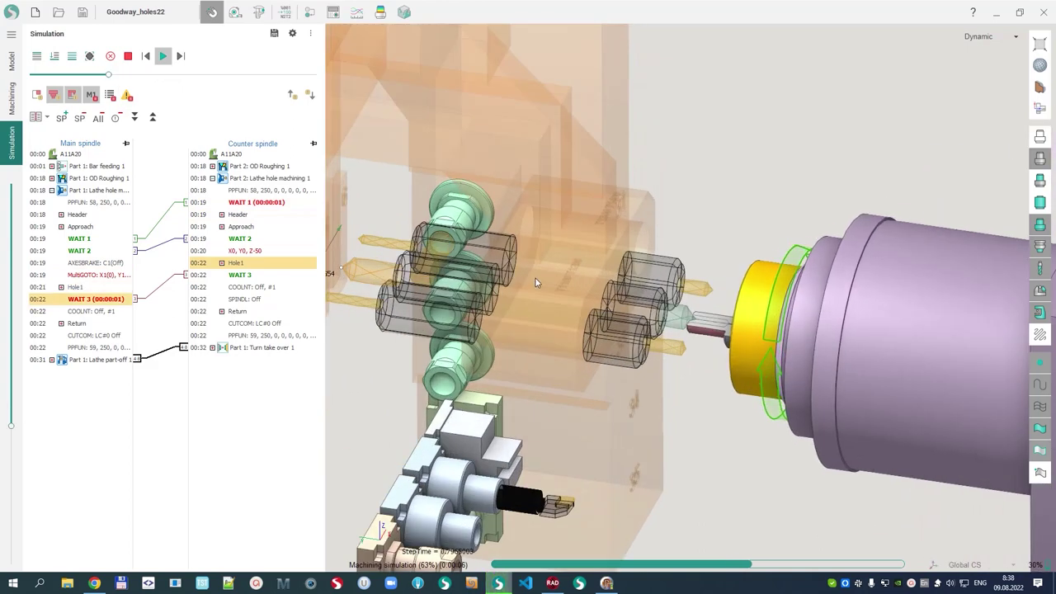
middle_drag(553, 280, 644, 264)
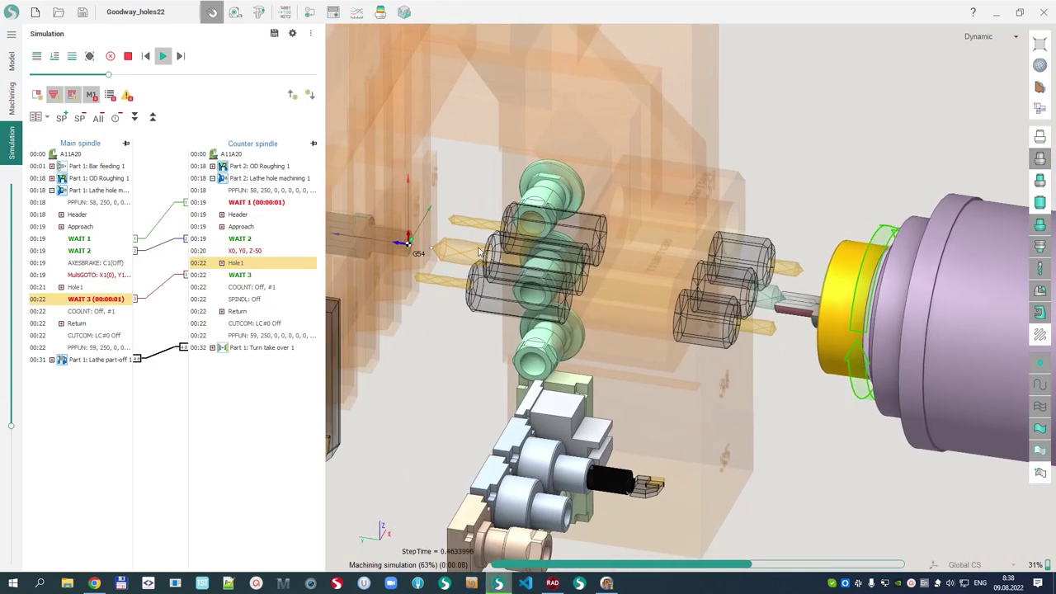
scroll(637, 299, down, 3)
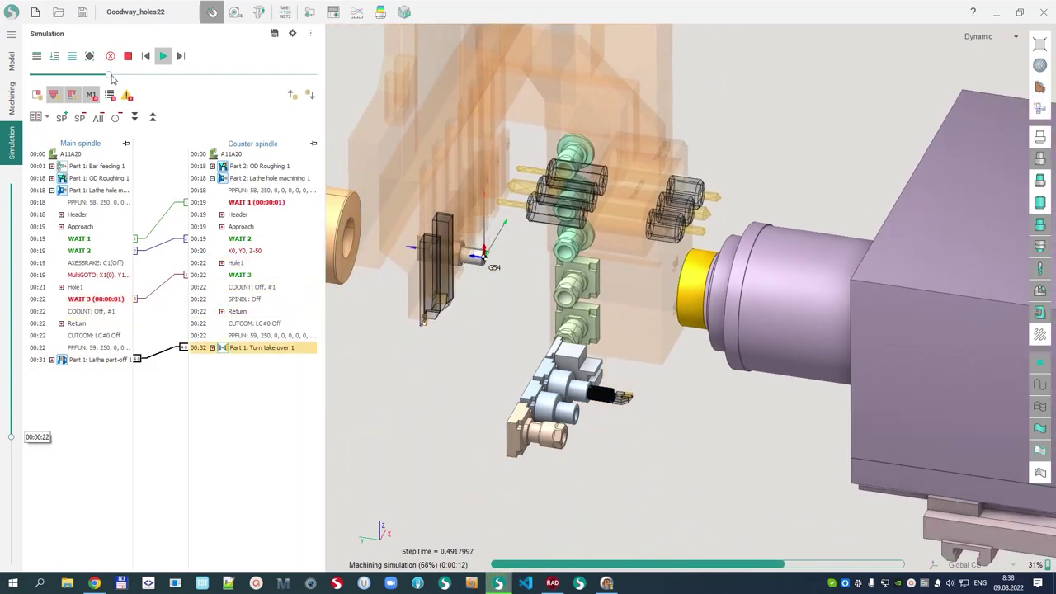
mouse_move(105, 73)
mouse_down()
mouse_move(152, 74)
mouse_move(99, 73)
mouse_up()
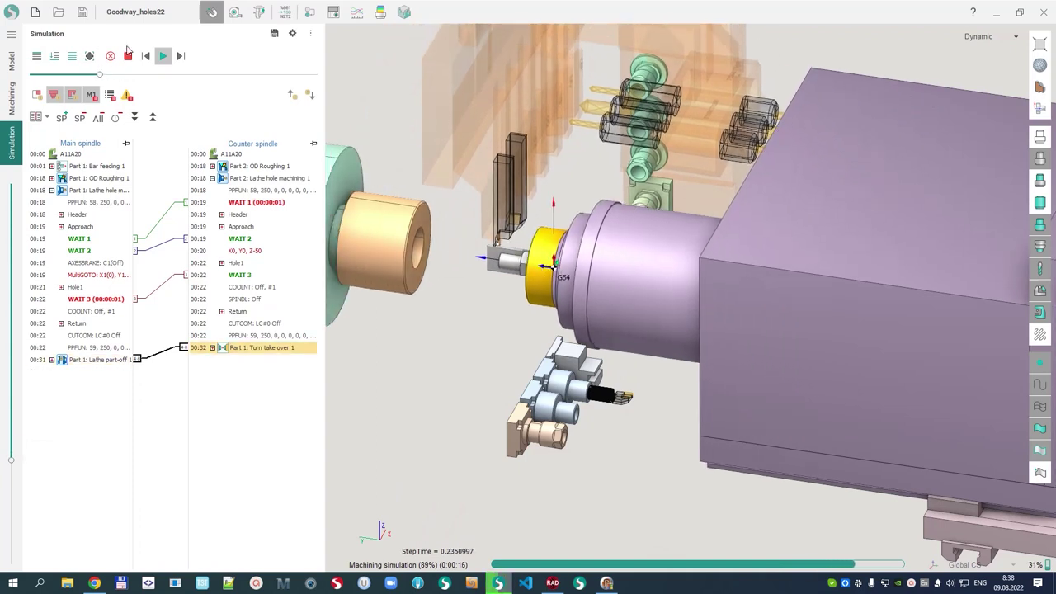
click(132, 60)
Open the project Goodway_holes20.stc without saving the current project's changes and without loading the autosave copy.
mouse_move(59, 14)
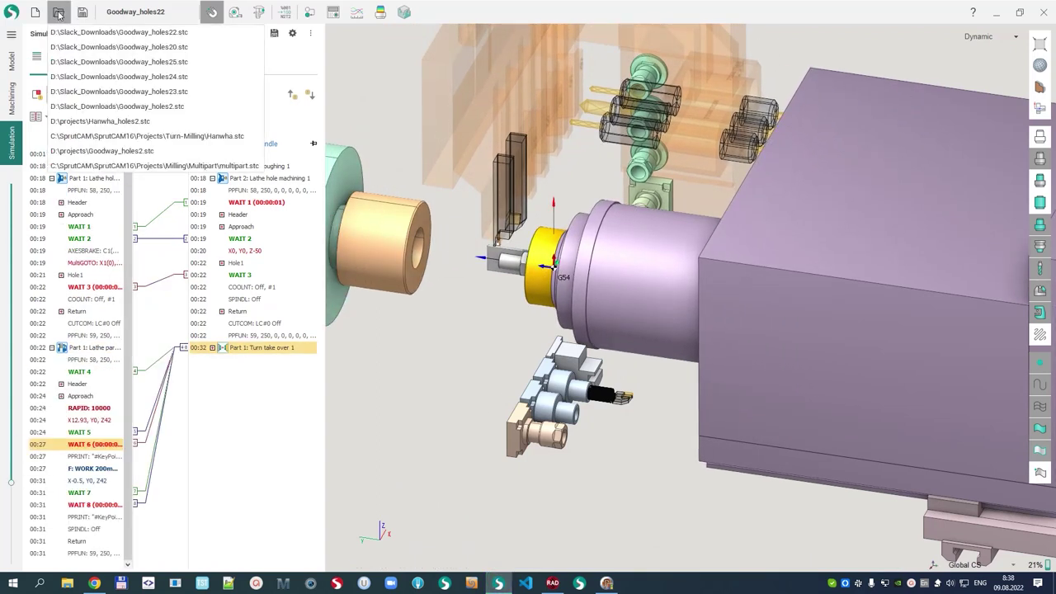
click(82, 49)
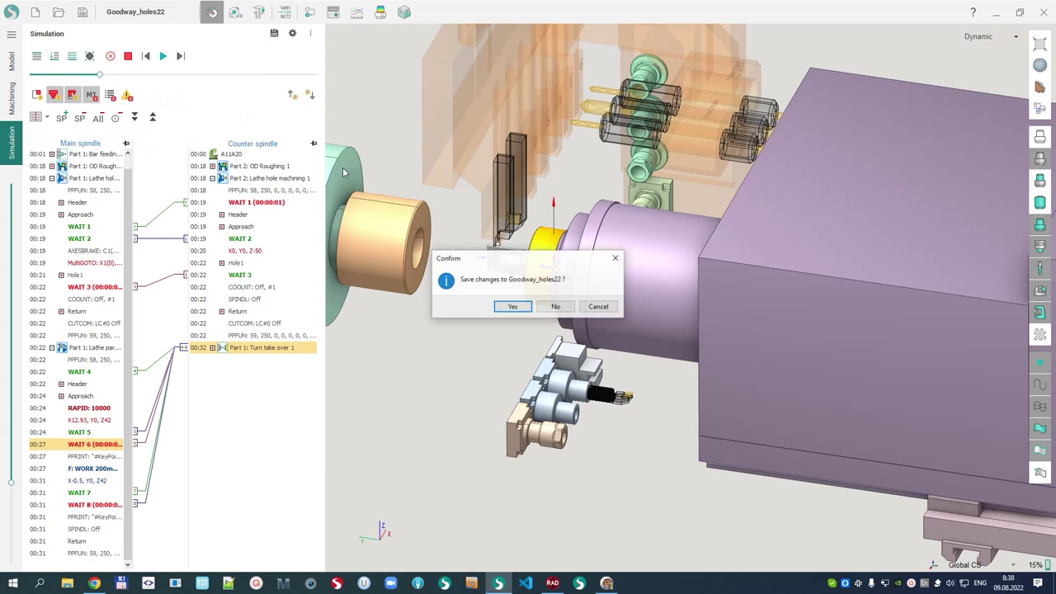
click(557, 307)
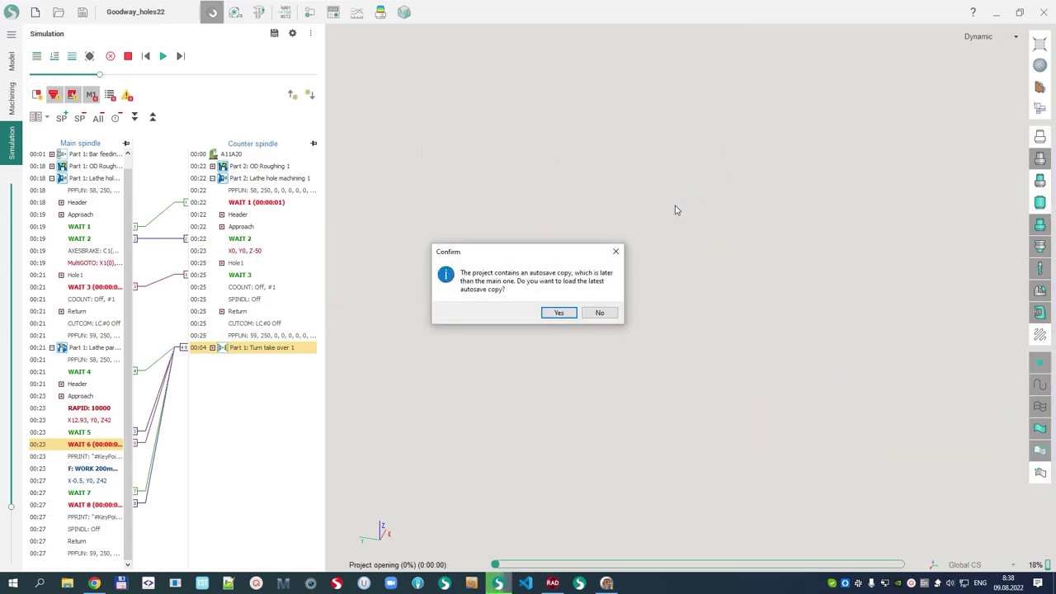
click(600, 314)
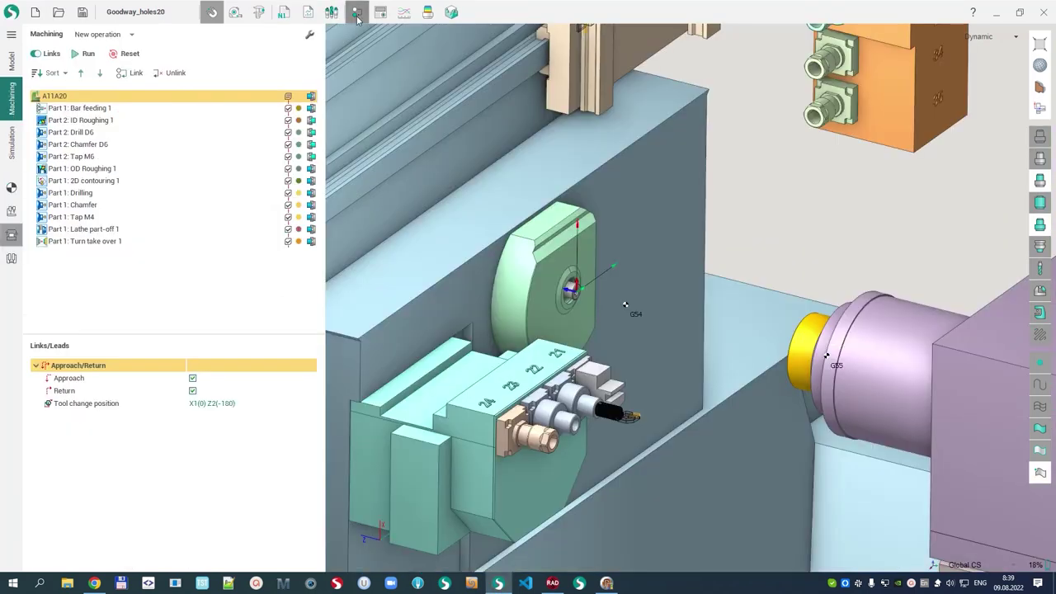
Group the operations by part and inspect Part 1's Drilling, Chamfer and Tap M4 and Part 2's Drill D6, Chamfer D6 and Tap M6.
click(356, 14)
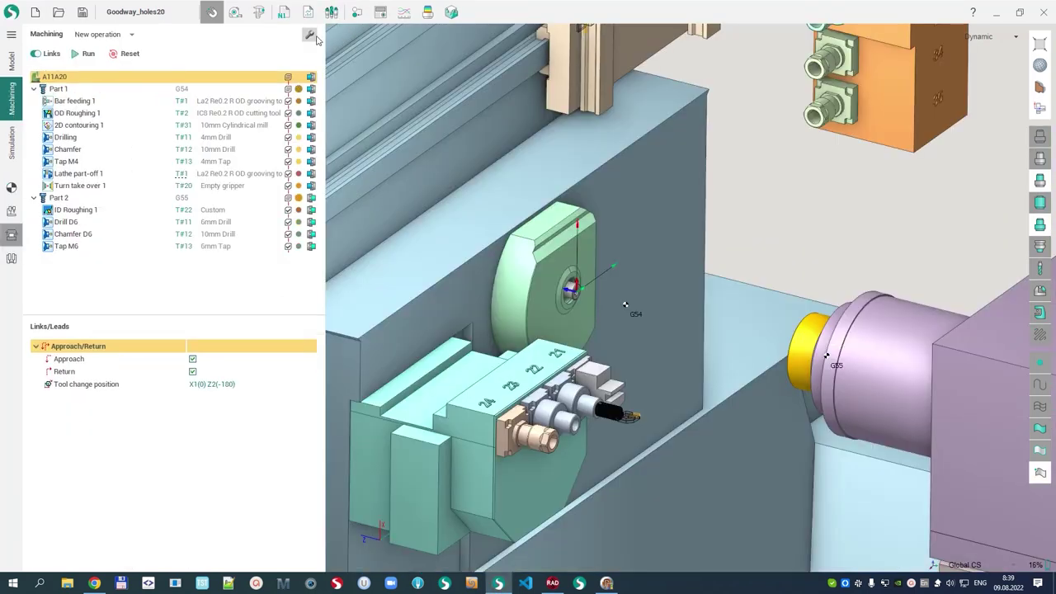
click(66, 138)
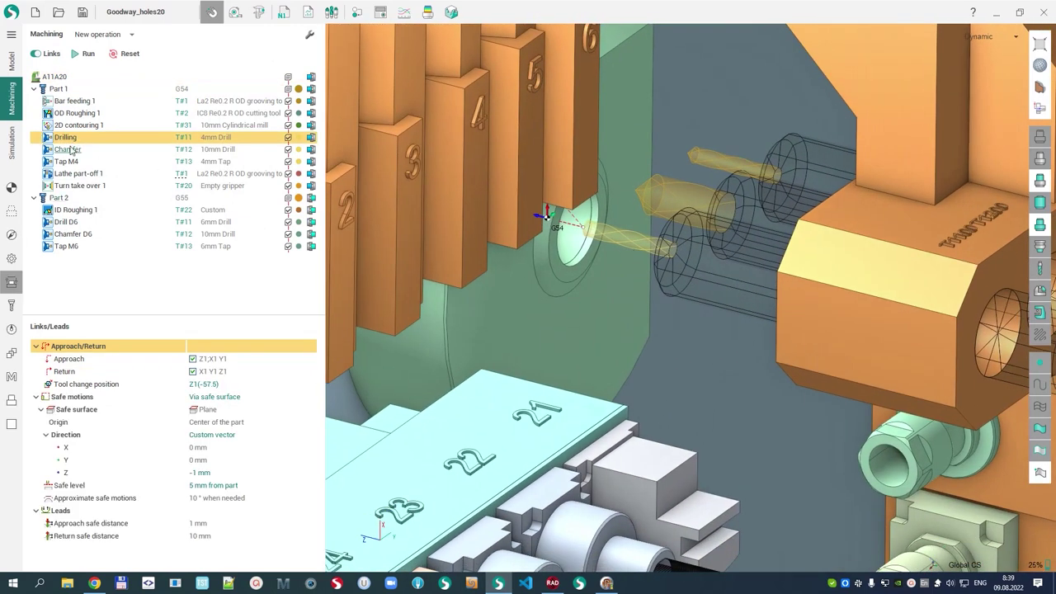
click(70, 149)
click(73, 163)
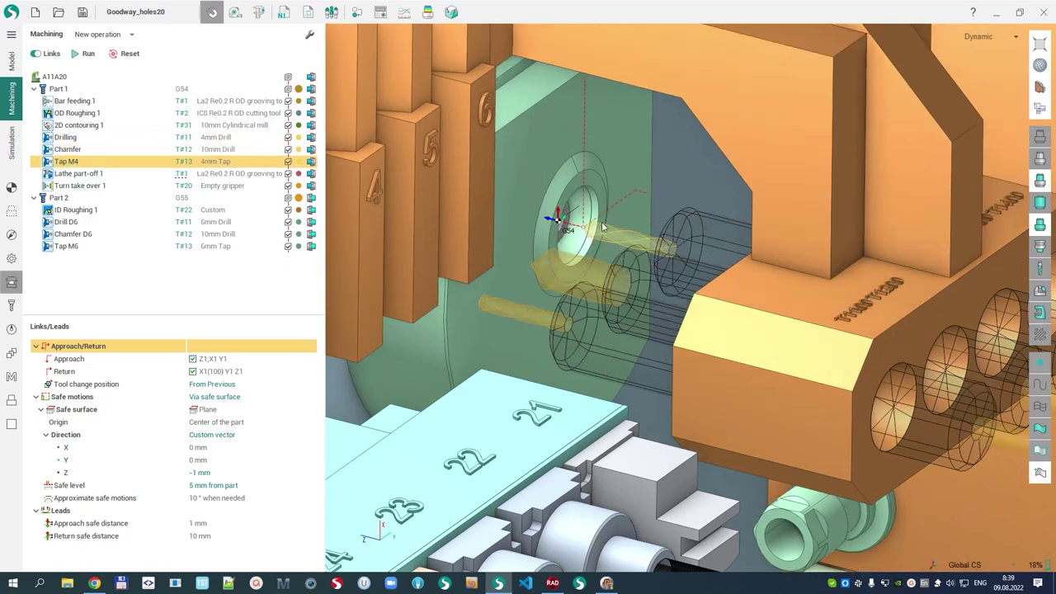
click(66, 222)
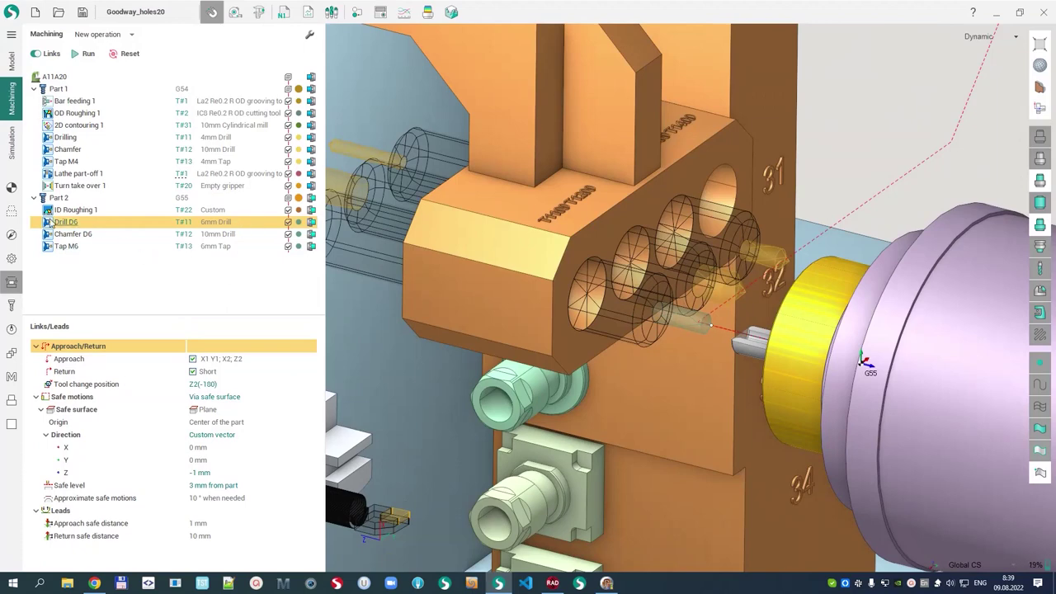
click(73, 235)
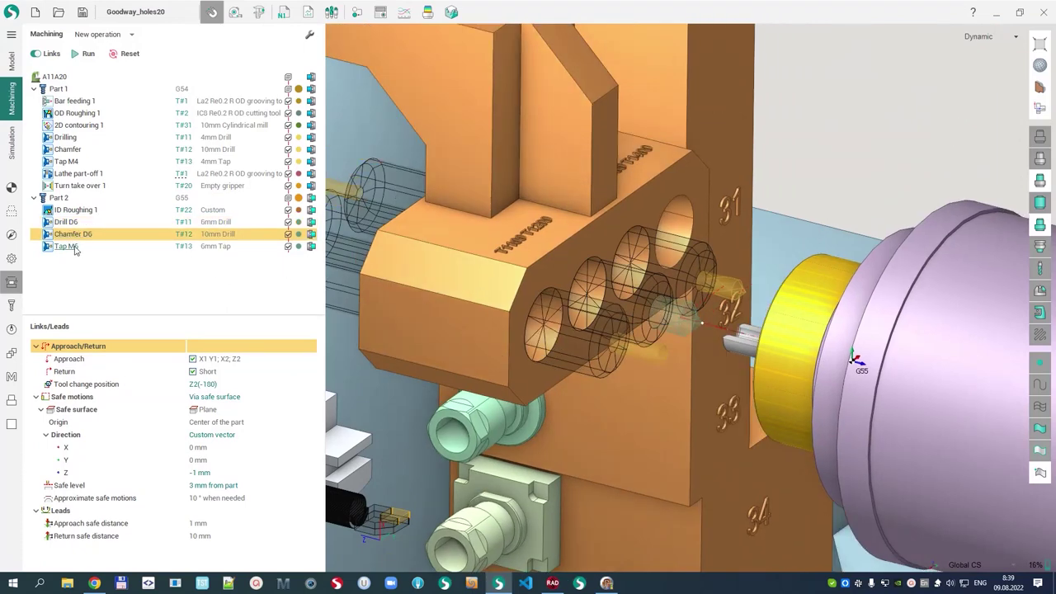
click(68, 246)
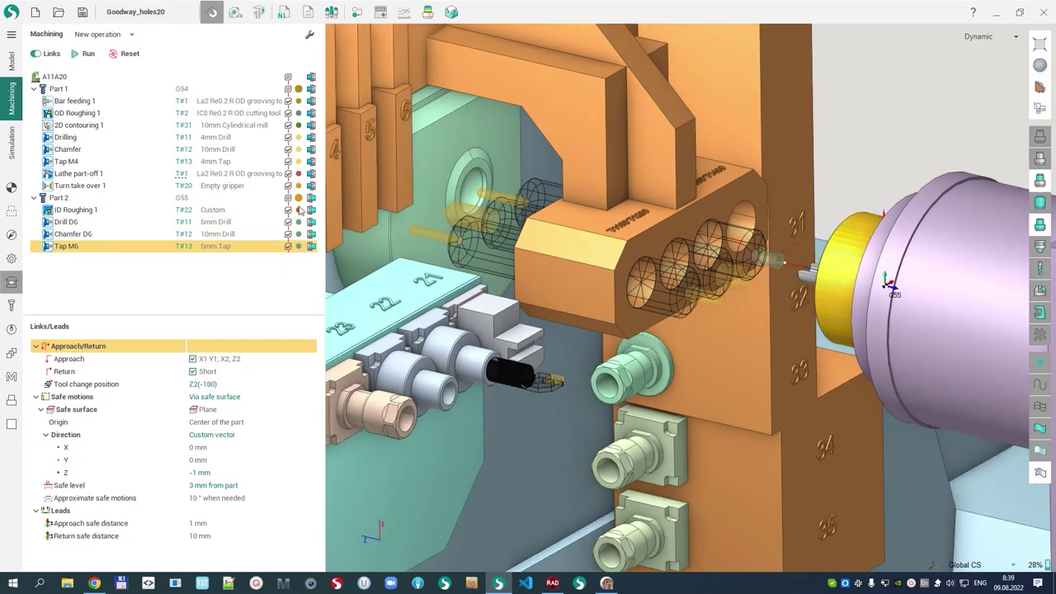
In the simulation, hide the A-11A20 machine body and the AxisY1 component, and make the AxisX1 tool carrier transparent.
click(13, 152)
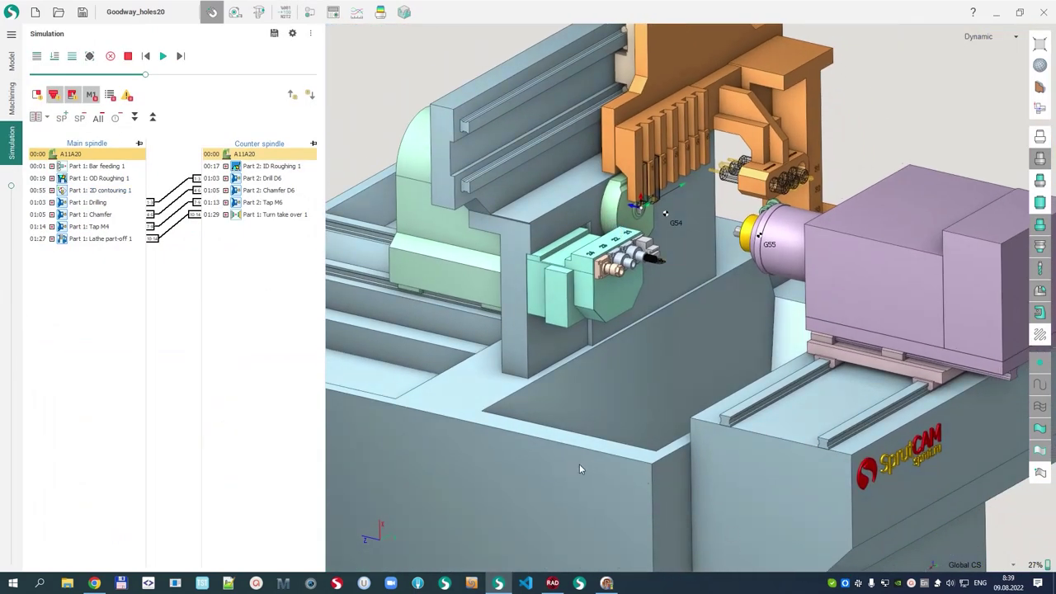
click(526, 542)
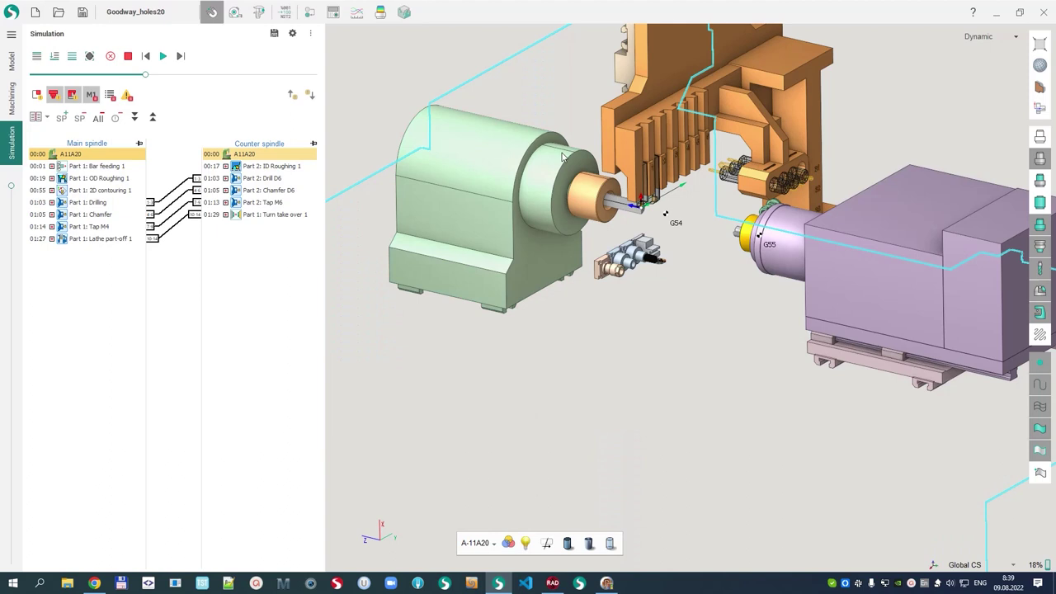
click(626, 66)
click(542, 543)
middle_drag(627, 420, 561, 462)
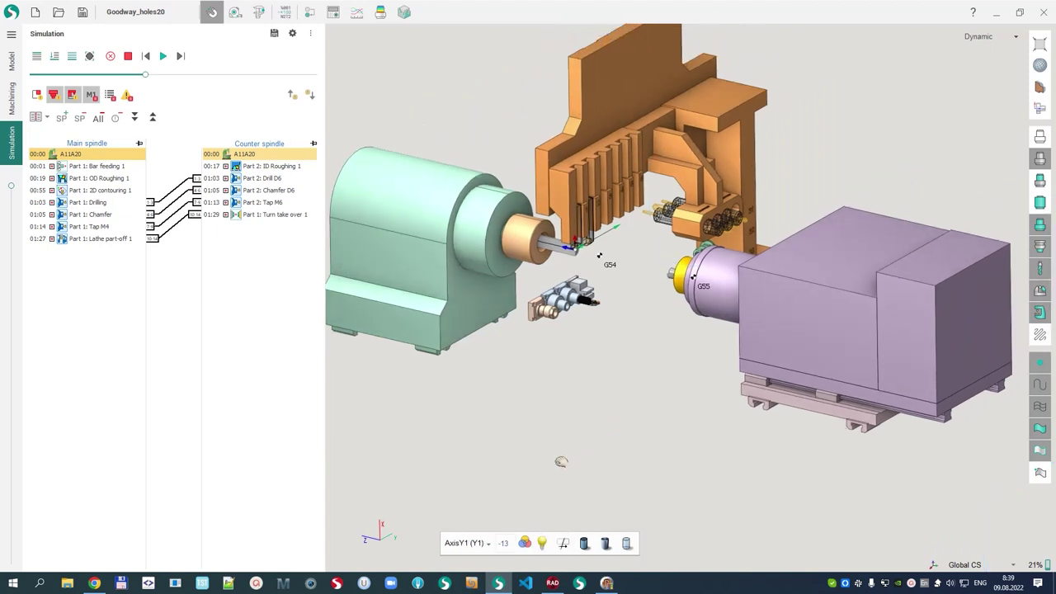
click(631, 543)
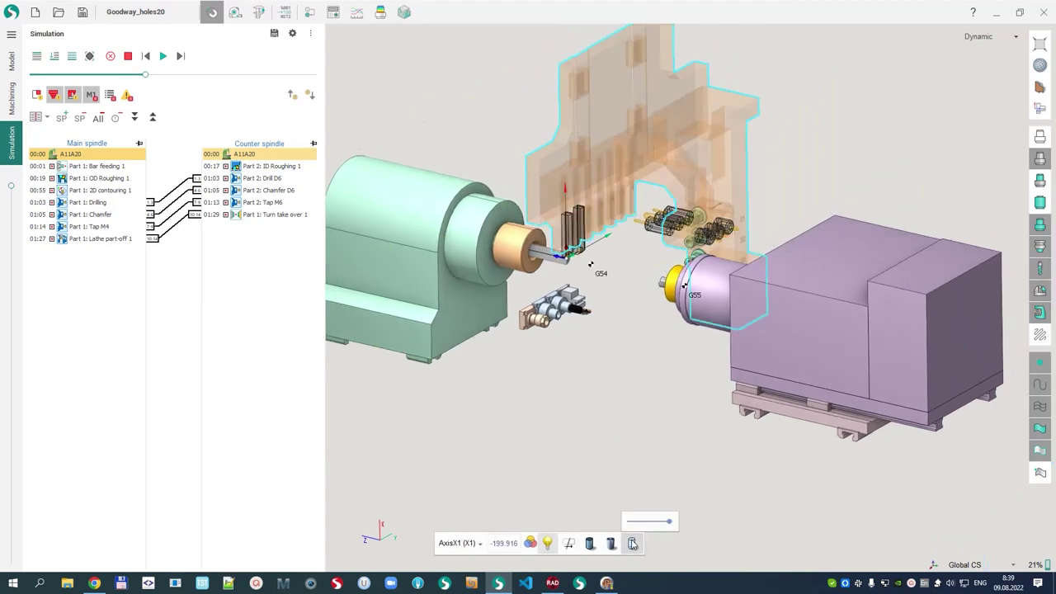
Run the simulation of the whole program at reduced playback speed and watch the main spindle machining up to 2D contouring 1.
middle_drag(615, 391, 646, 366)
scroll(643, 302, down, 2)
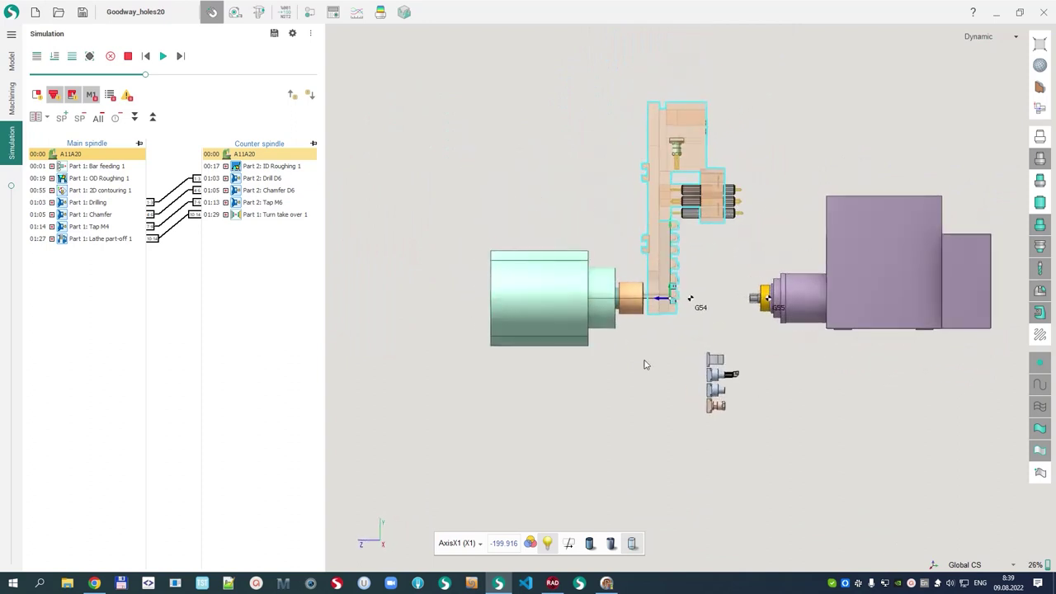
scroll(767, 310, up, 2)
scroll(676, 297, down, 1)
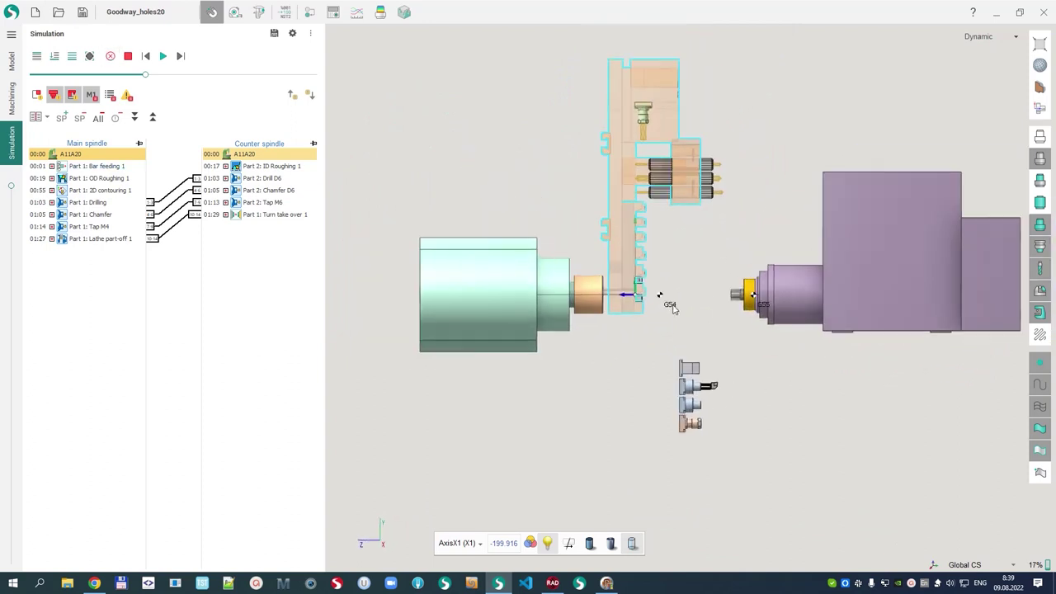
middle_drag(677, 290, 607, 312)
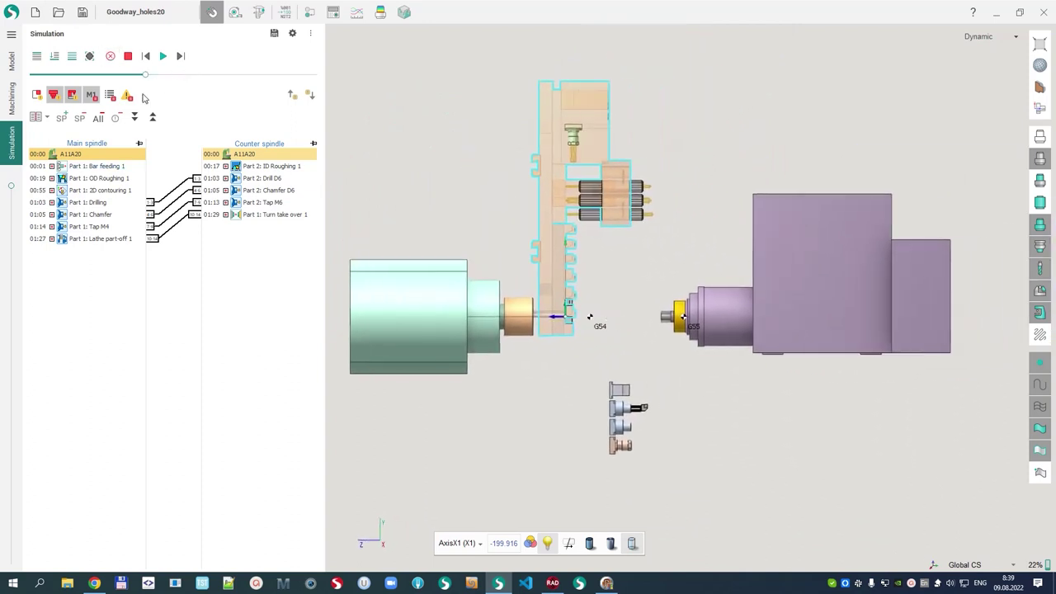
click(162, 55)
drag(178, 75, 133, 74)
middle_drag(489, 320, 580, 313)
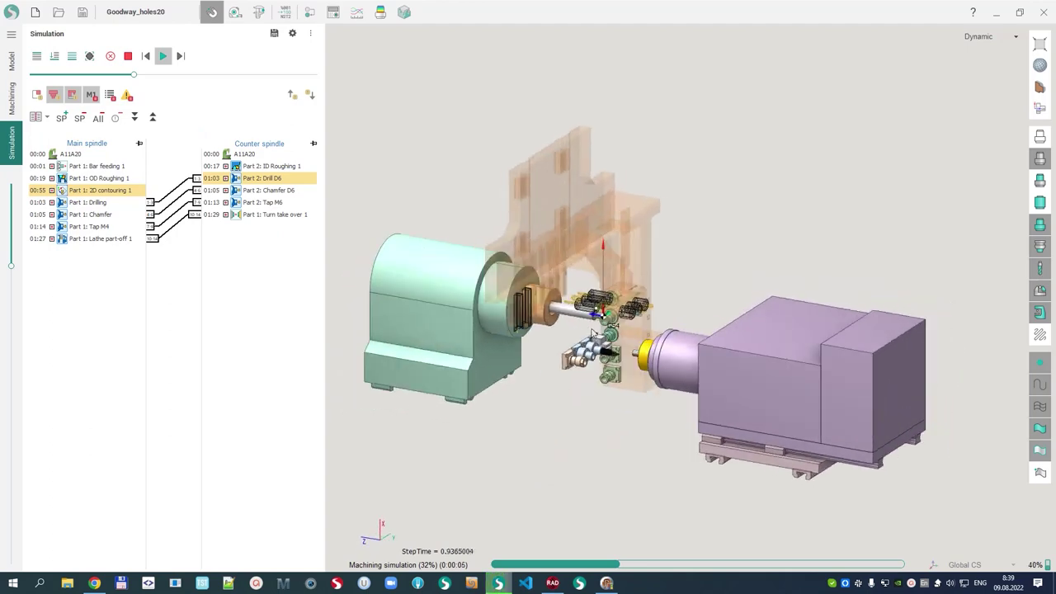
scroll(581, 310, up, 6)
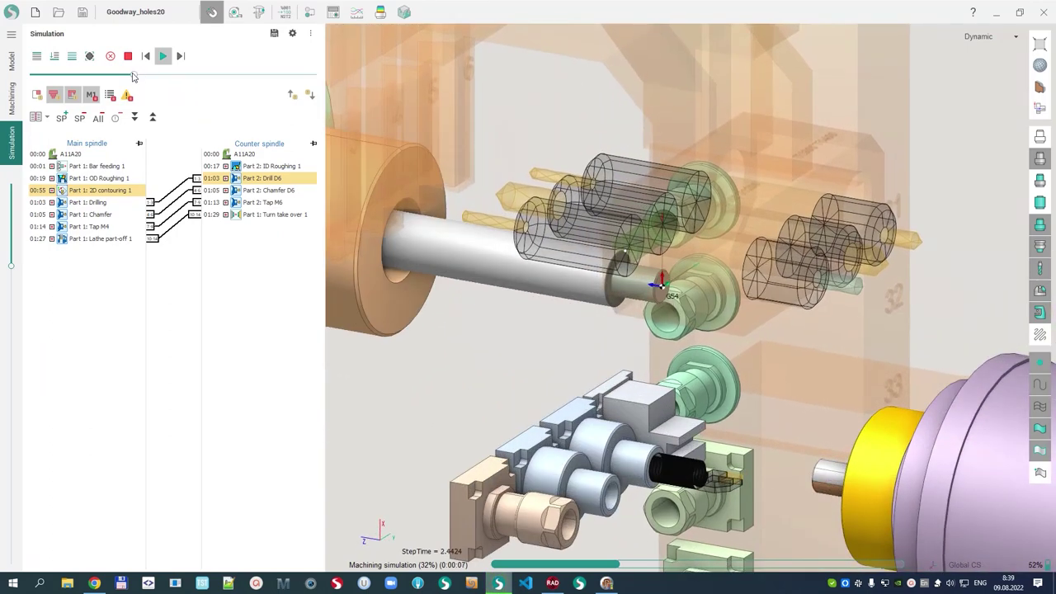
Slow the playback to examine the simultaneous Drilling and Drill D6, and speed it up to finish the simulation through Turn take over 1.
drag(135, 73, 110, 84)
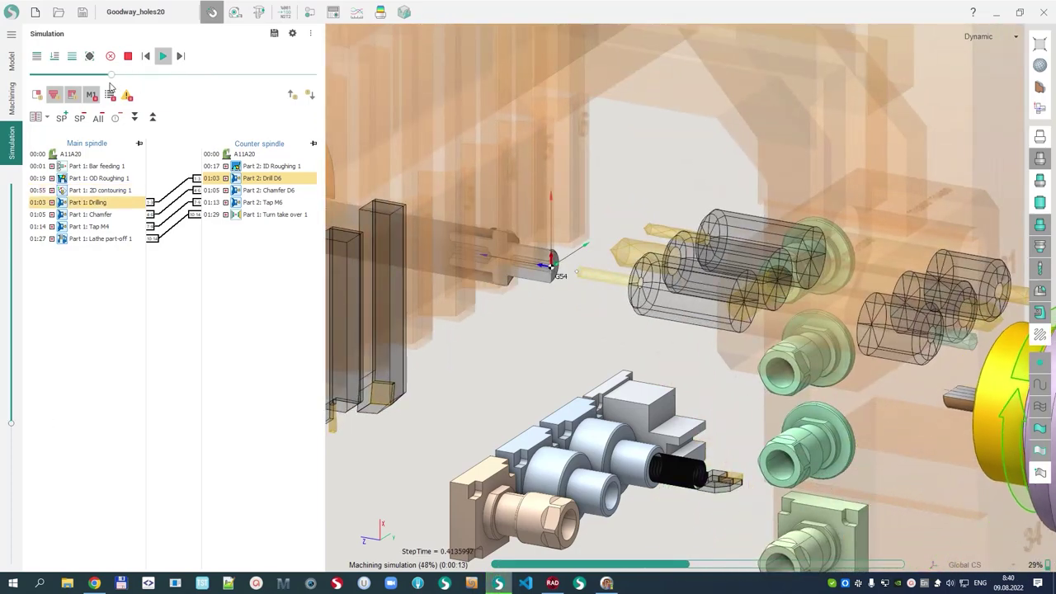
scroll(441, 198, down, 3)
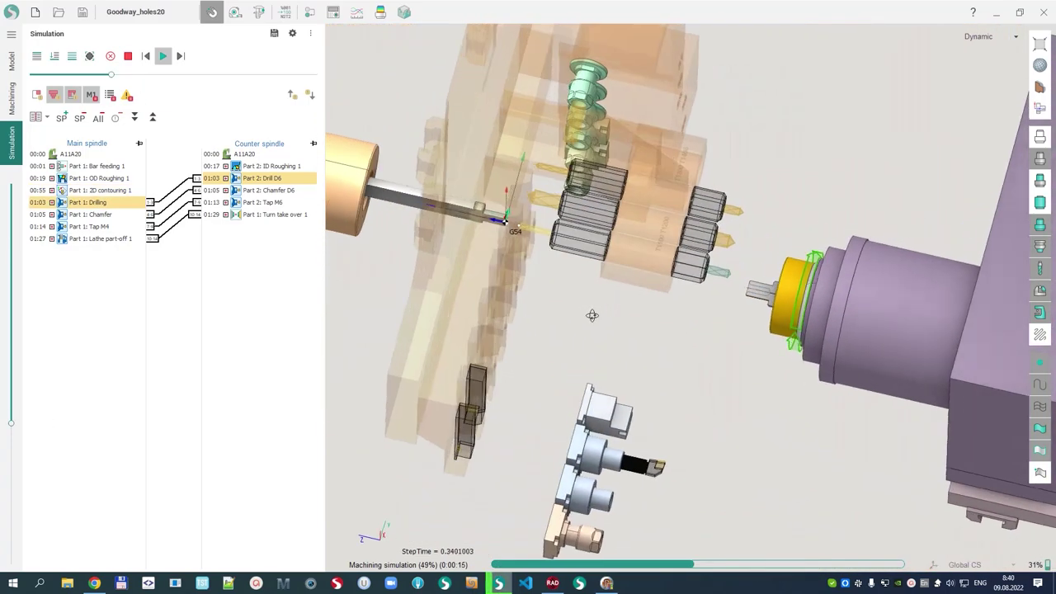
drag(110, 76, 126, 78)
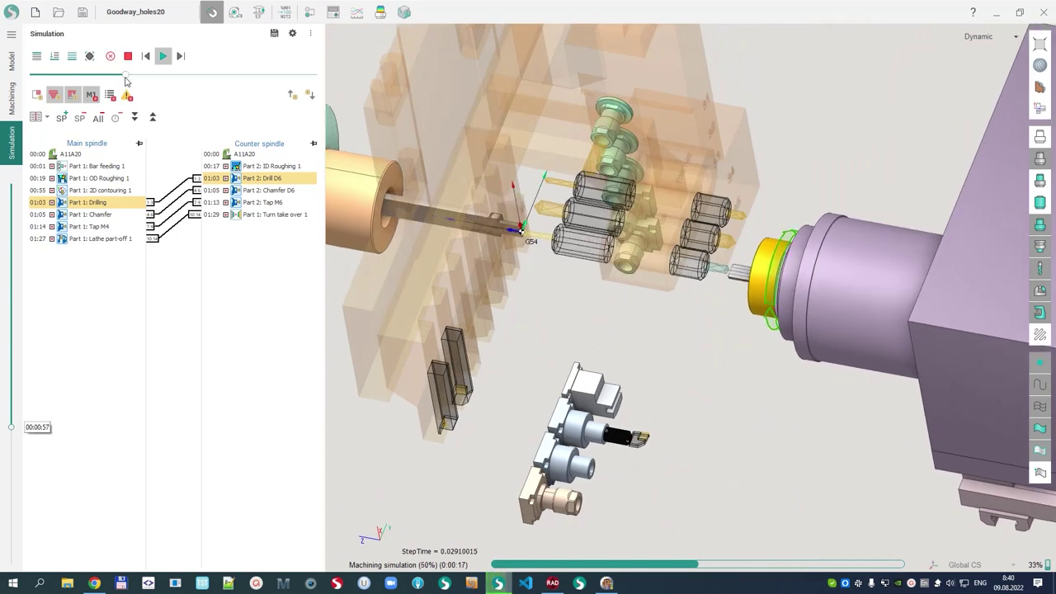
mouse_move(660, 273)
middle_down()
mouse_move(677, 321)
mouse_move(651, 255)
middle_up()
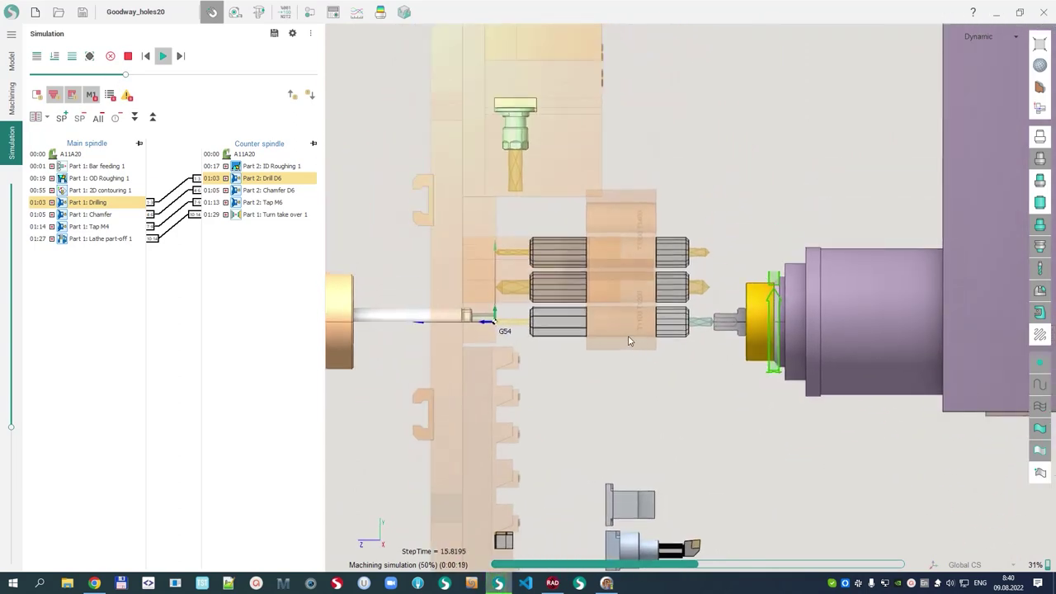
drag(126, 75, 186, 77)
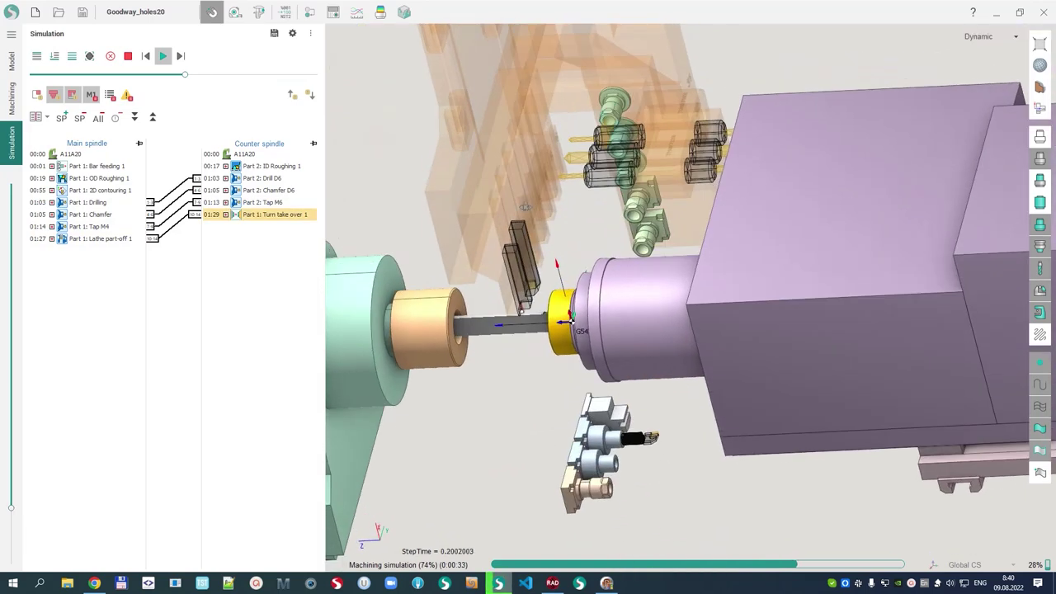
drag(186, 76, 211, 75)
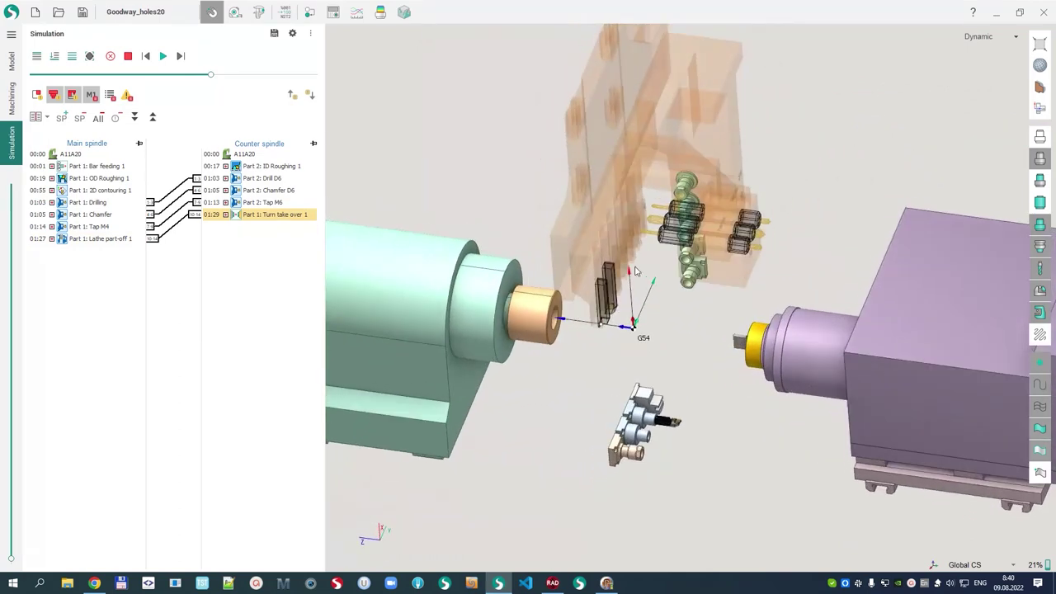
Compare the paired hole operations in both channels by jumping to Part 2's Tap M6, Chamfer D6 and Drill D6 and Part 1's Tap M4 and Chamfer.
click(261, 202)
click(263, 191)
click(262, 178)
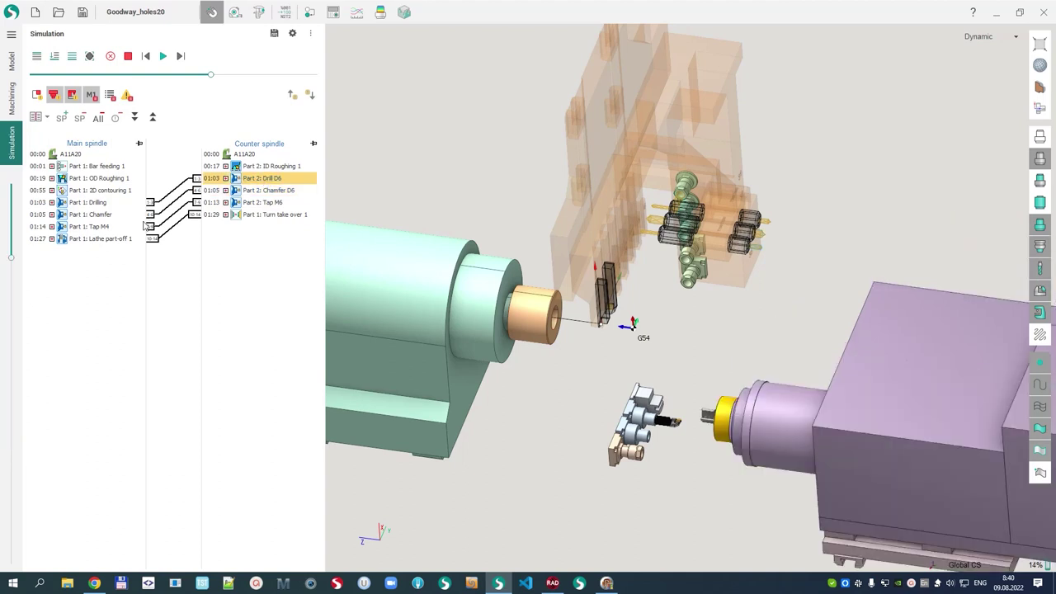
click(94, 227)
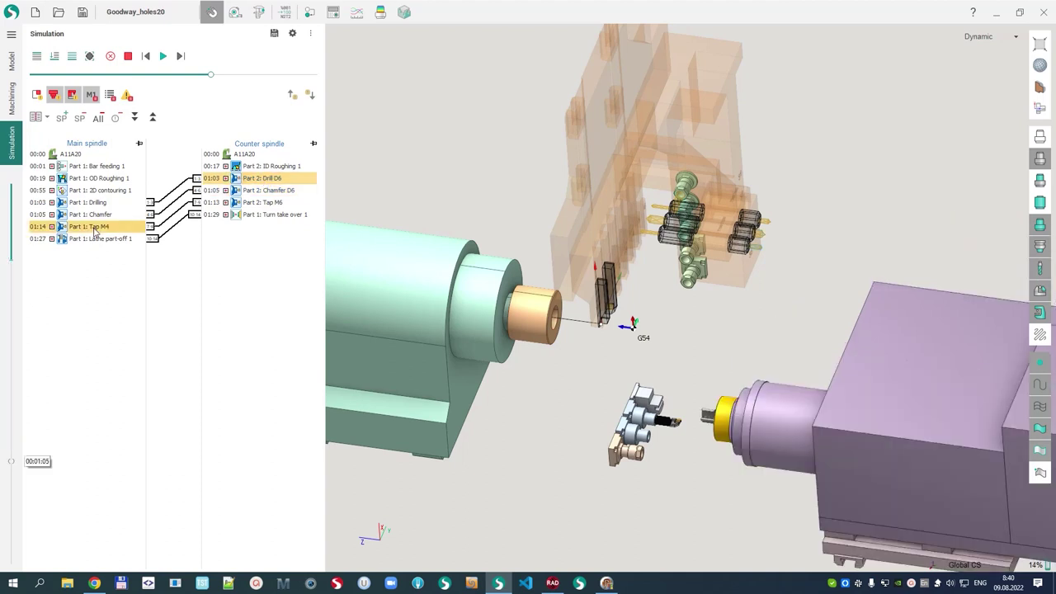
click(105, 216)
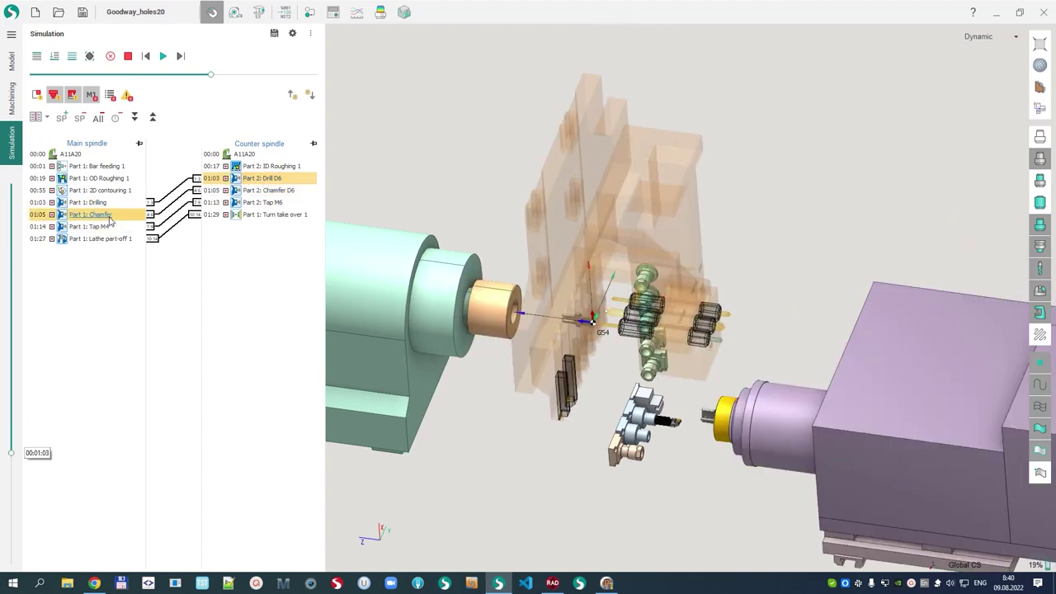
scroll(582, 331, up, 4)
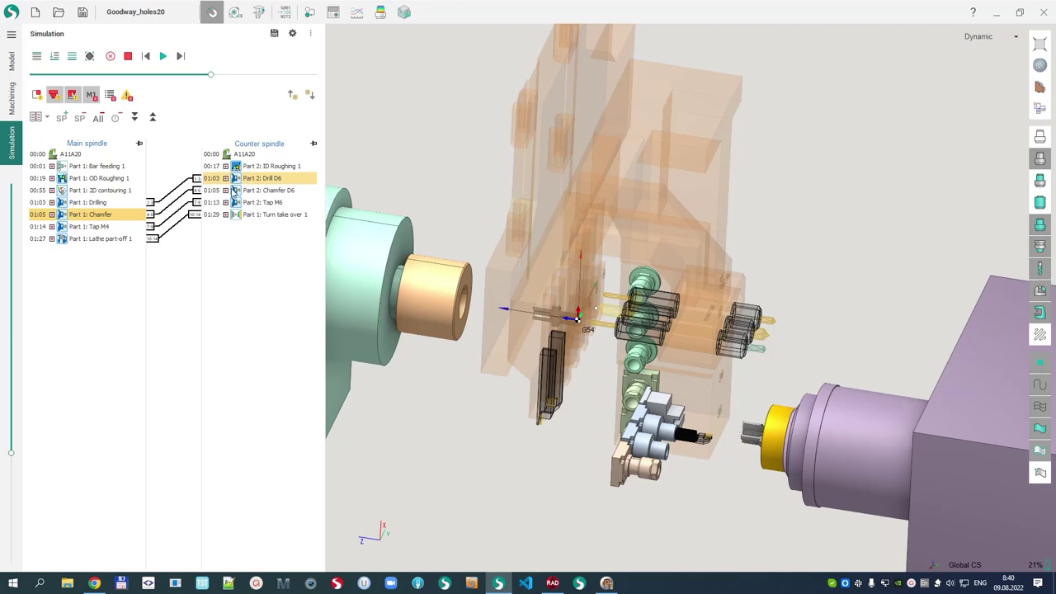
Delete Part 1's Chamfer operation and recalculate the whole A11A20 program.
right_drag(553, 282, 625, 221)
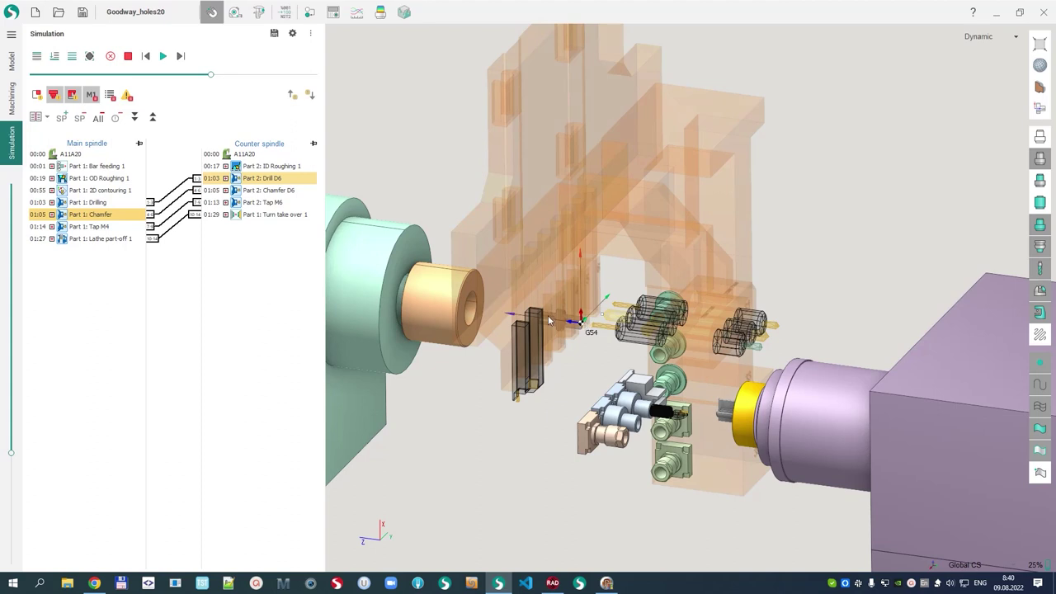
click(11, 98)
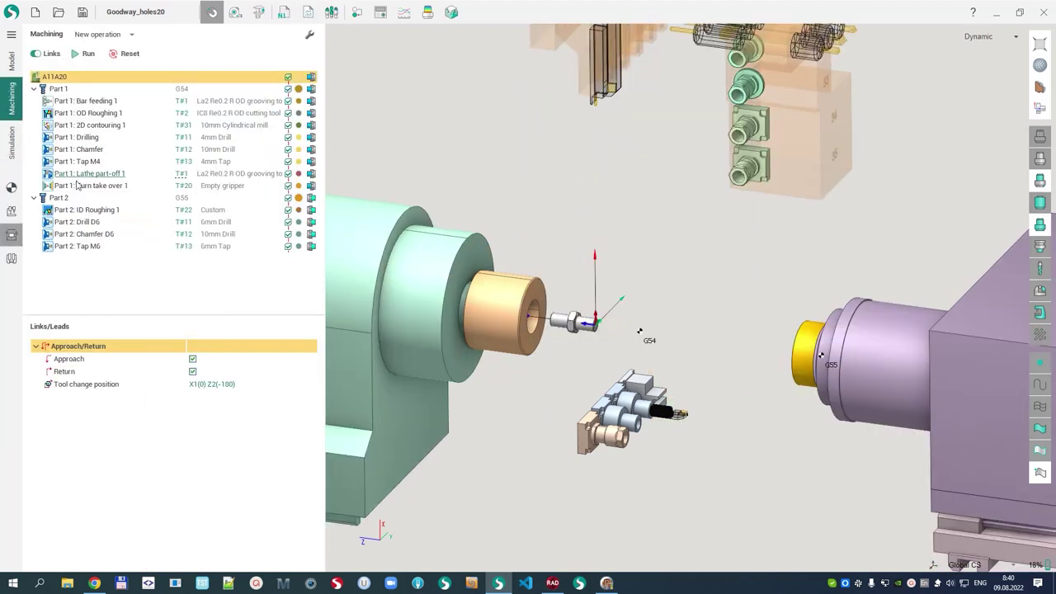
click(82, 149)
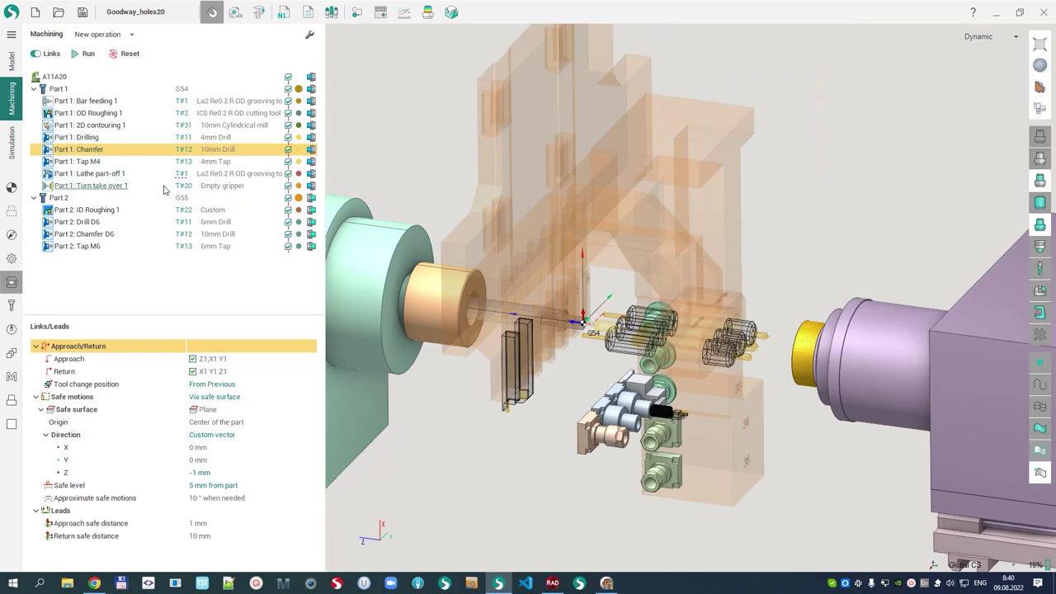
mouse_move(163, 190)
key(Delete)
key(Return)
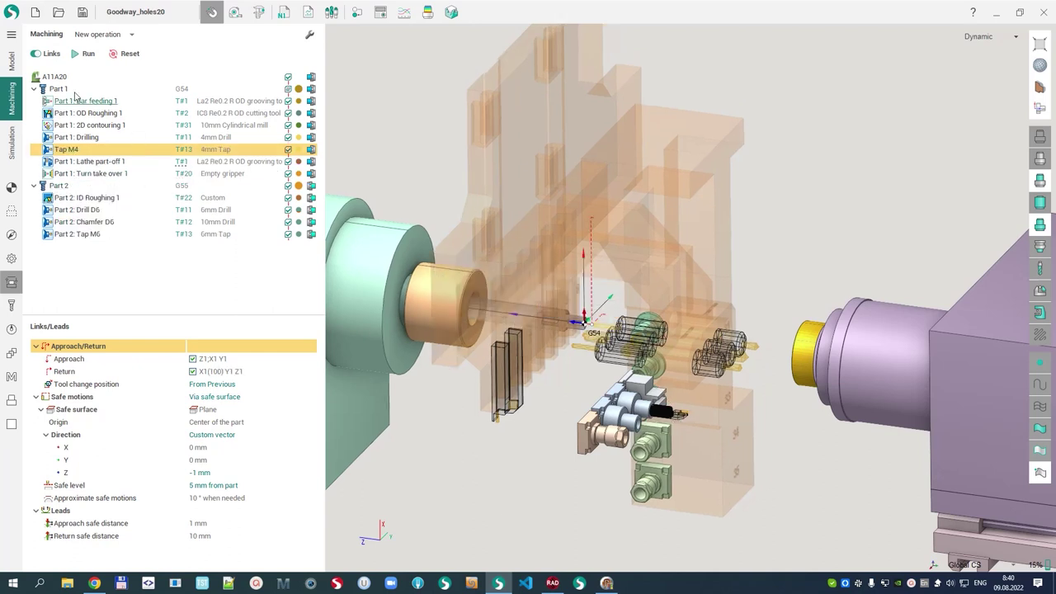
click(54, 76)
click(87, 54)
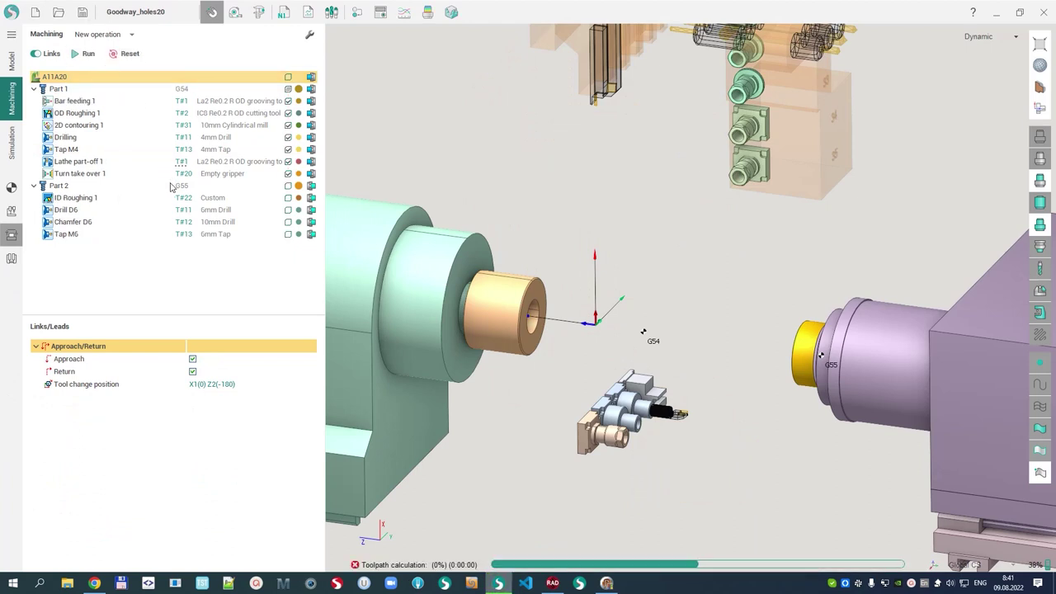
In the simulation, examine the Wait tool 12 commands and their WAIT synchronisation with Part 2's Chamfer D6, including Hole1.
click(11, 145)
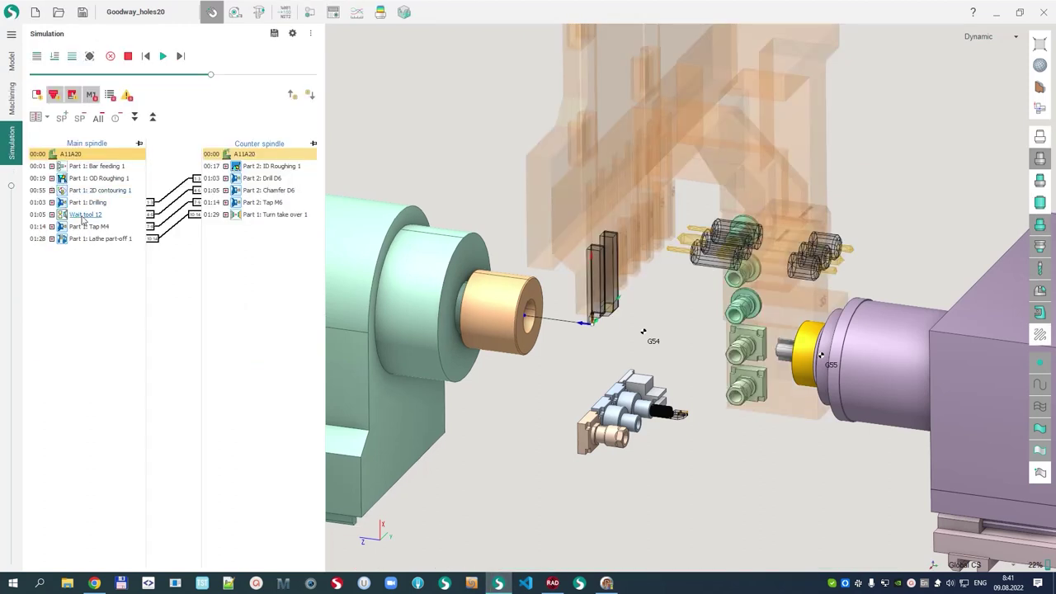
click(82, 217)
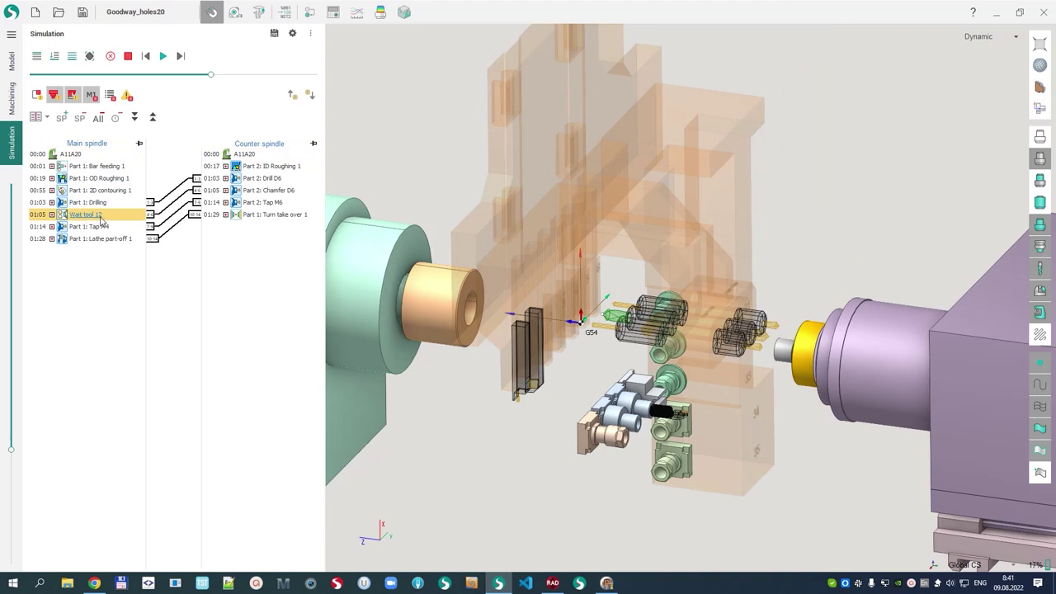
mouse_move(100, 221)
click(52, 214)
click(60, 251)
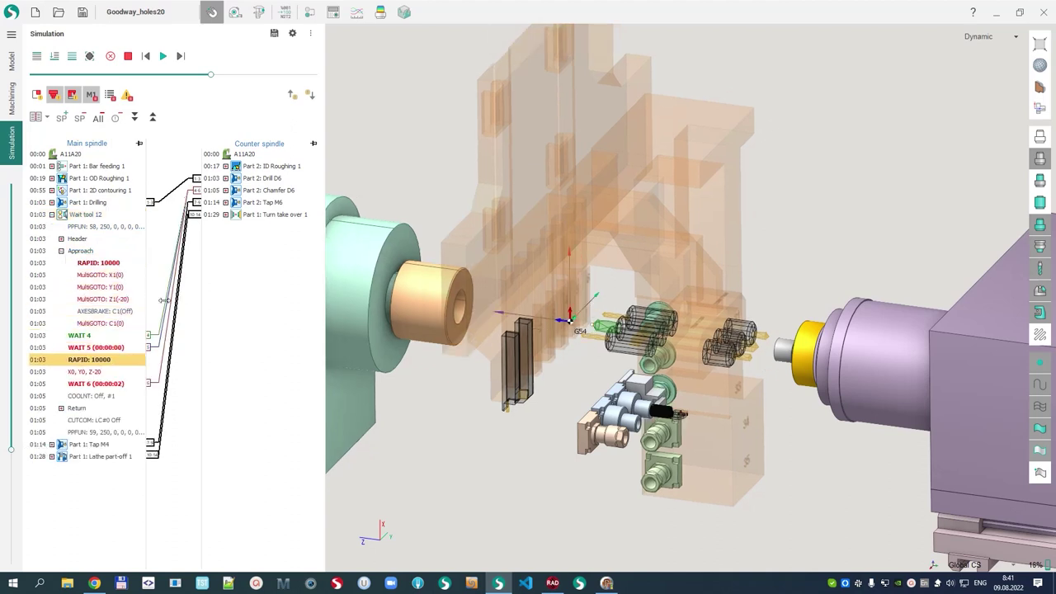
click(225, 190)
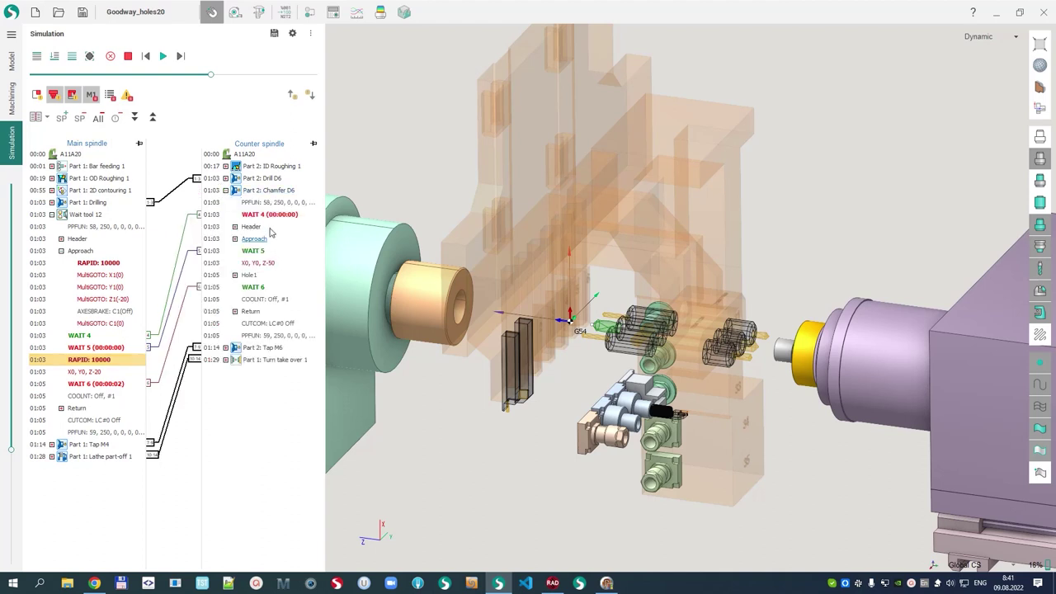
double_click(248, 278)
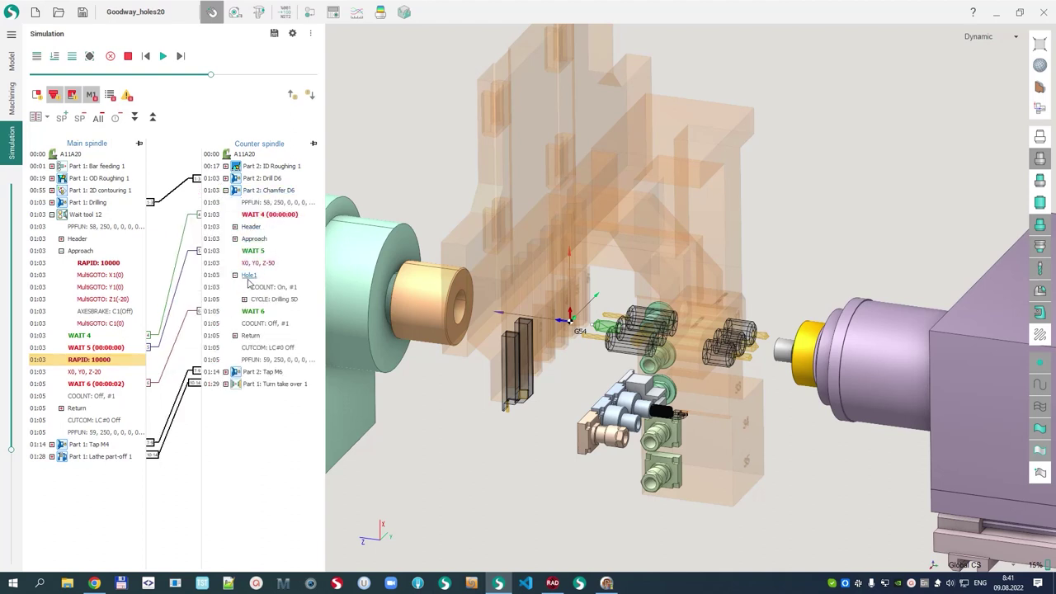
Compare the operation list in Machining with the simulated program to check where Wait tool 12 occurs.
click(11, 97)
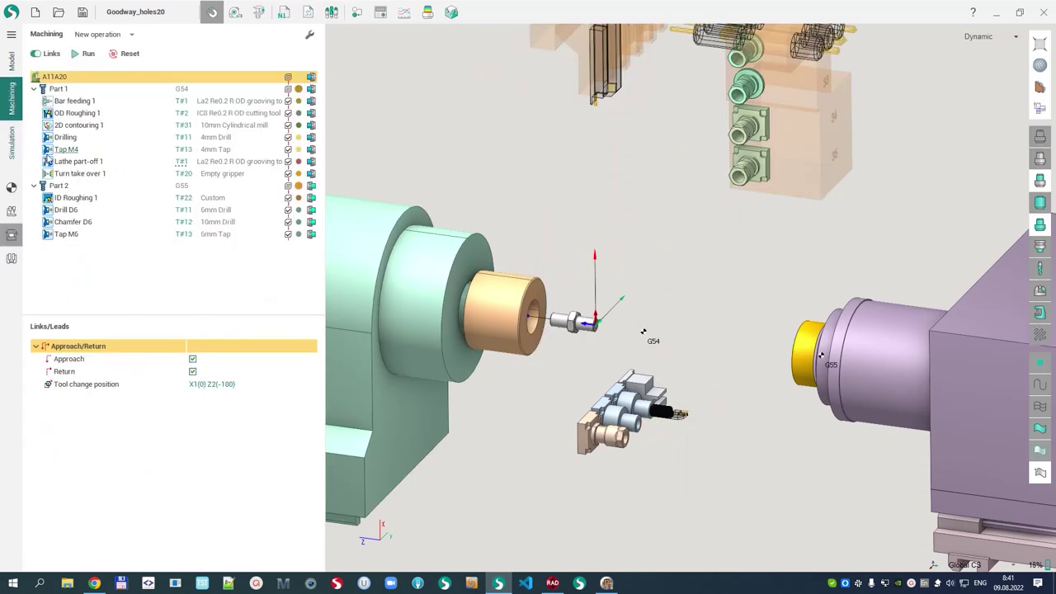
scroll(668, 202, up, 3)
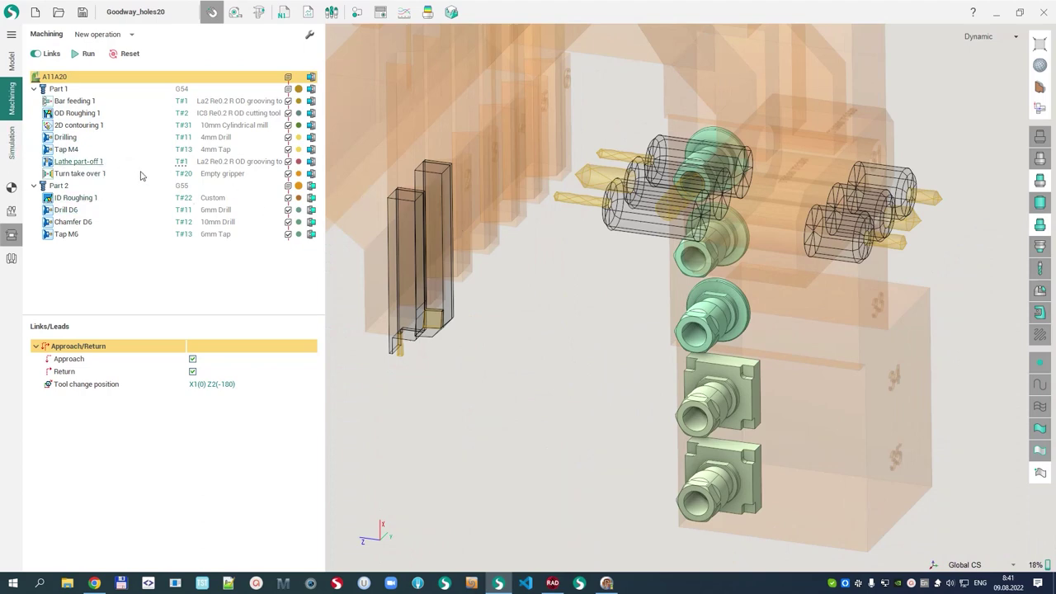
click(12, 142)
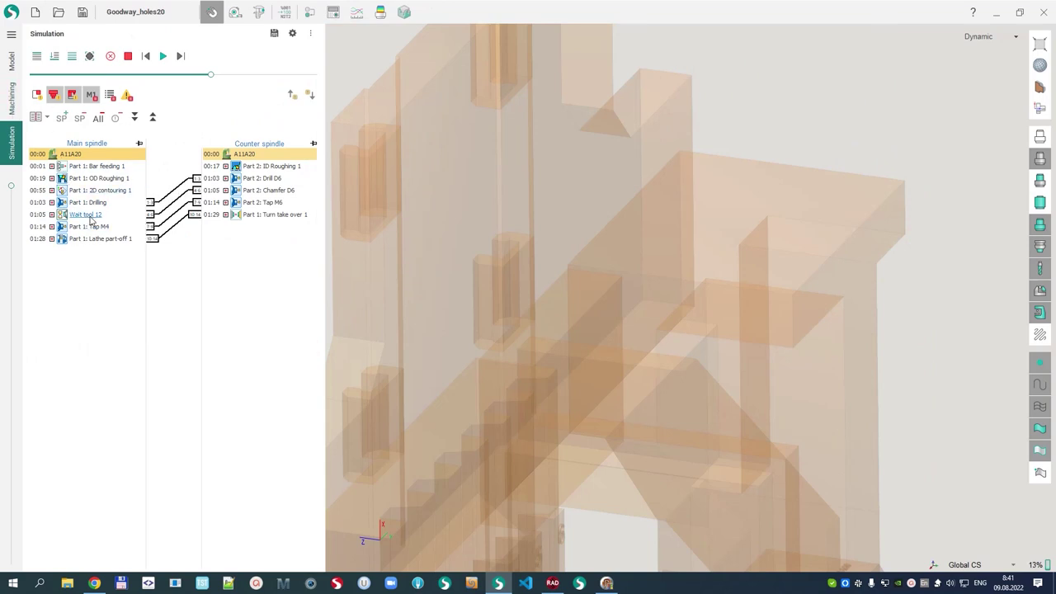
click(83, 216)
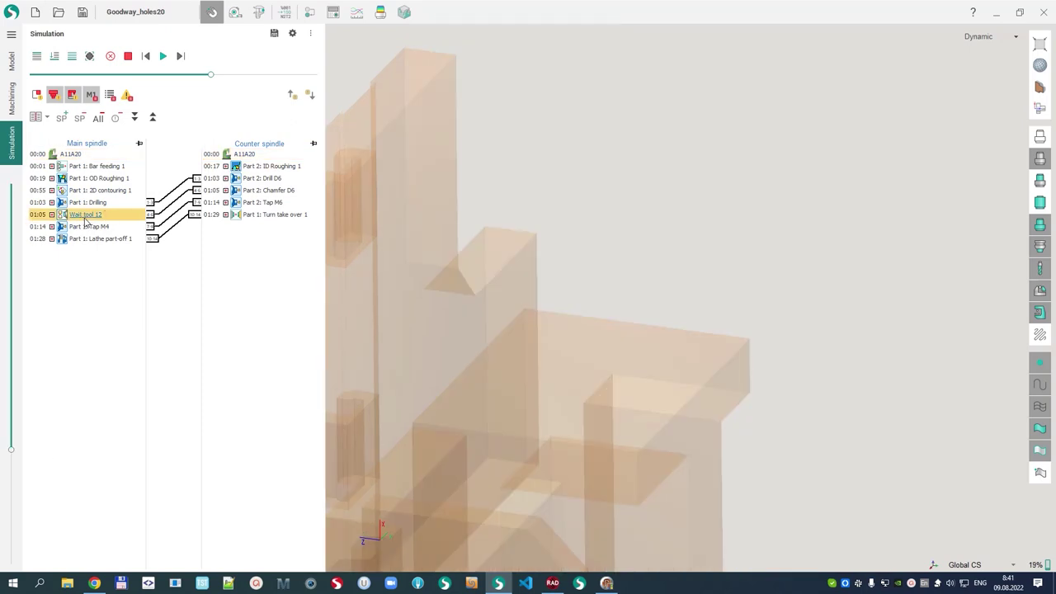
click(12, 96)
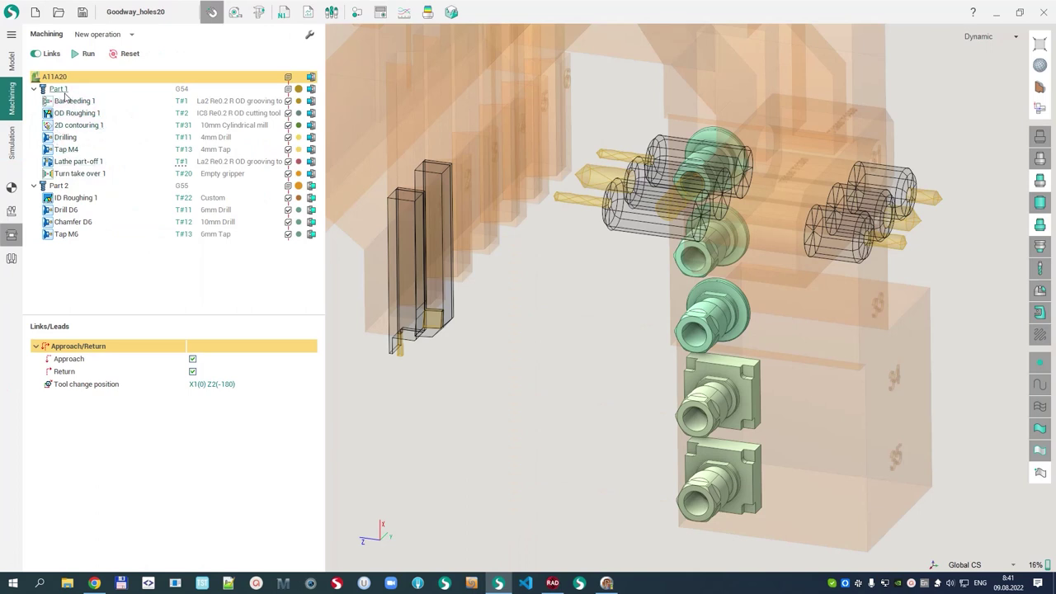
click(12, 142)
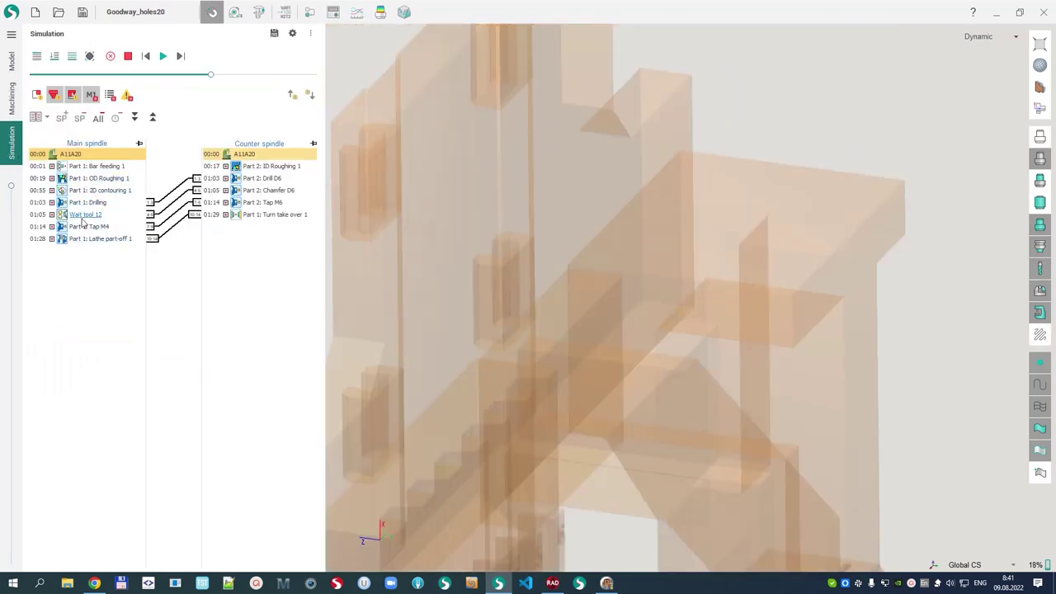
click(12, 97)
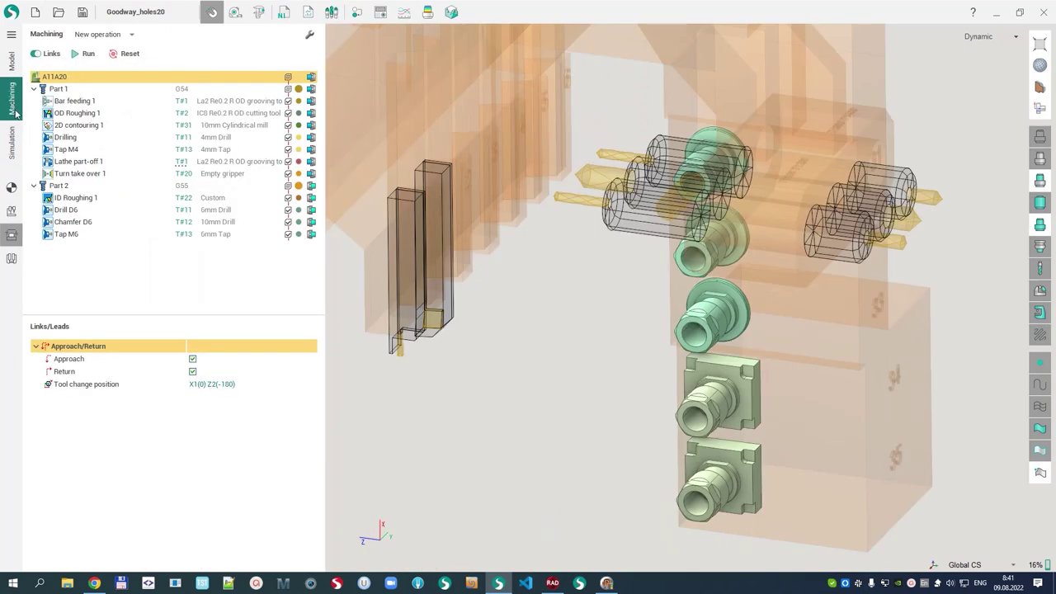
Check the available "To process after" options for Part 2's Chamfer D6 operation.
click(72, 222)
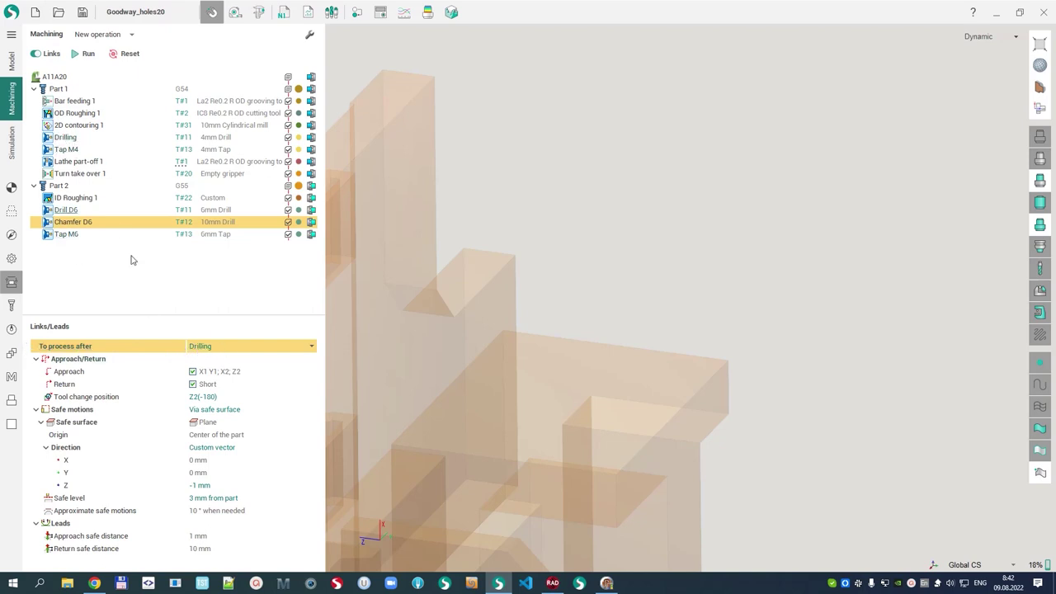
click(311, 347)
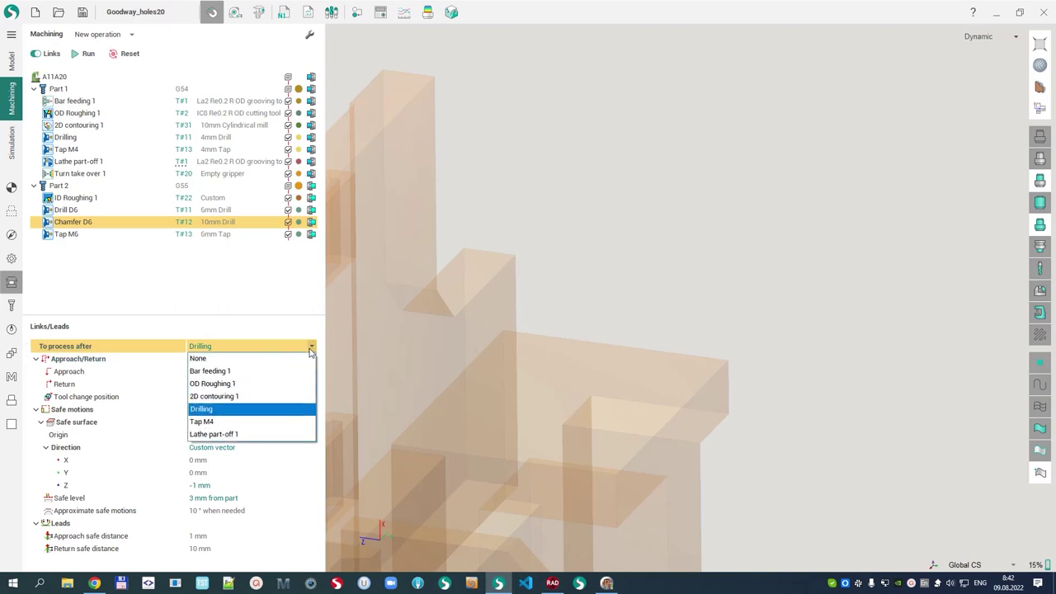
click(311, 350)
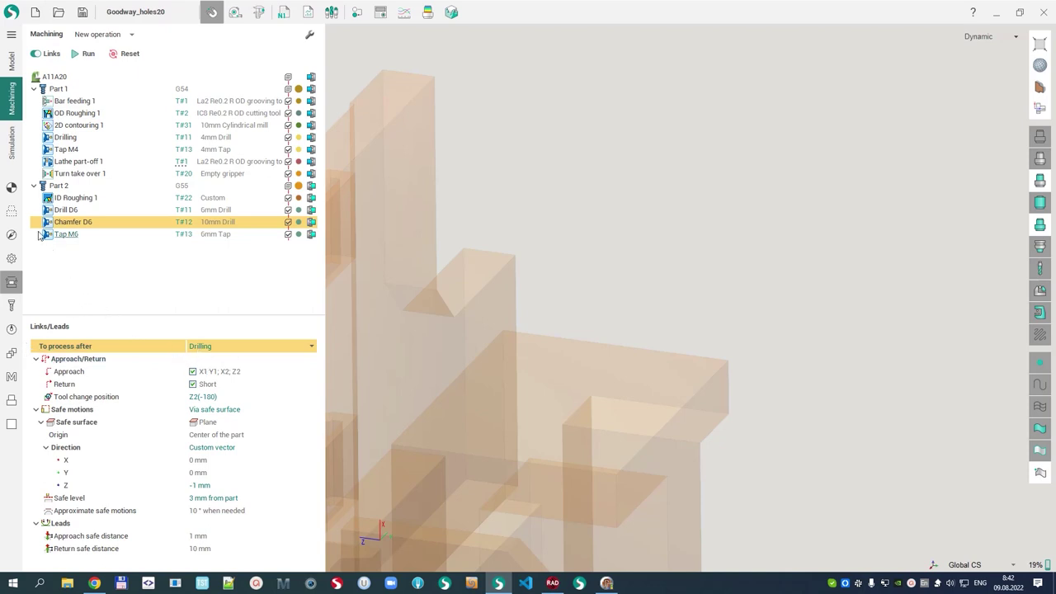
Examine the opposed axial hole tools on the transparent tool carrier in the simulation.
click(12, 146)
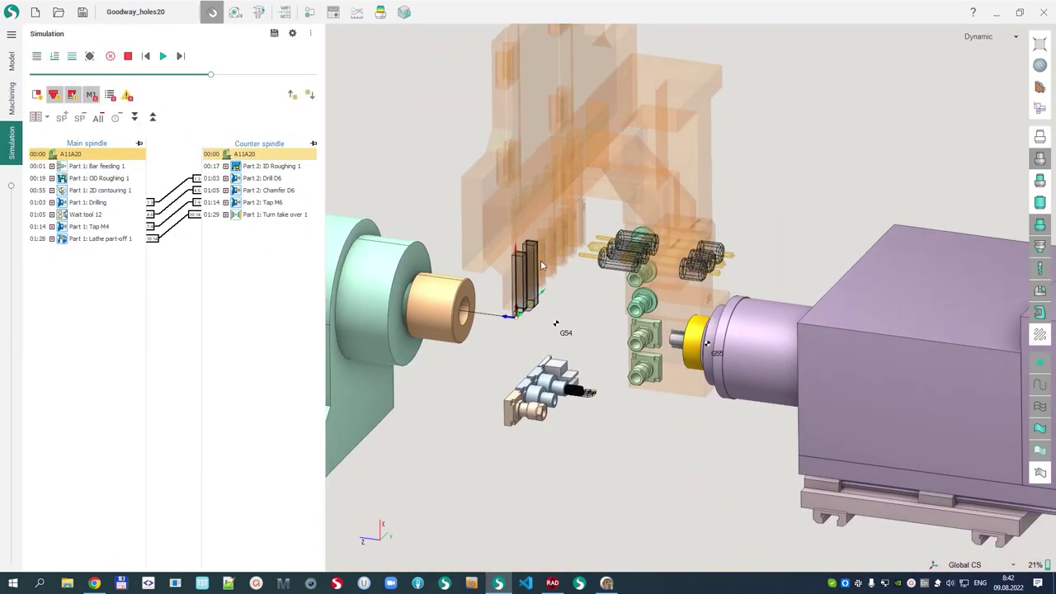
scroll(651, 261, up, 3)
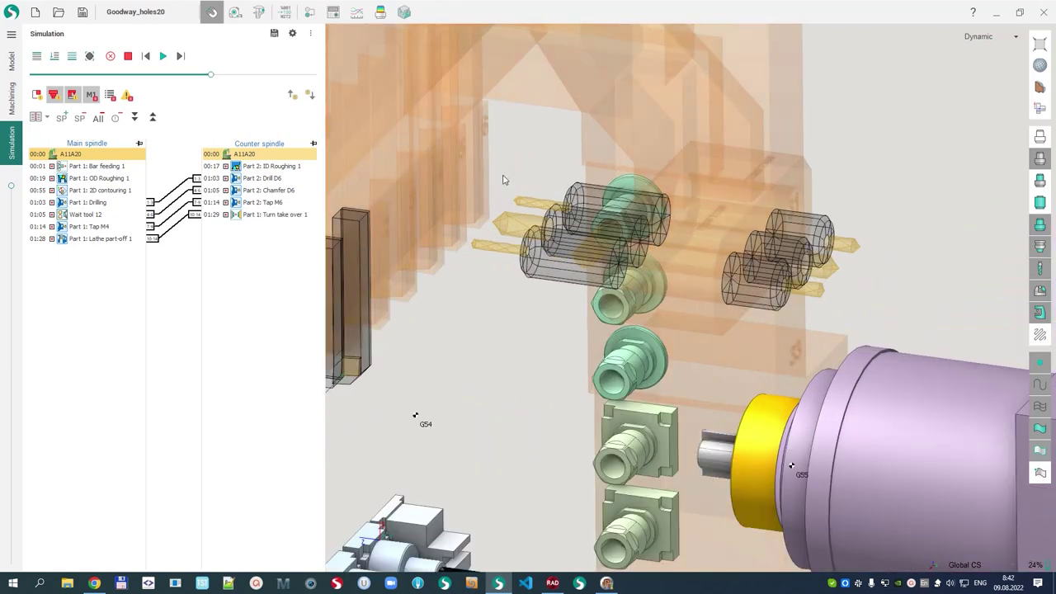
scroll(511, 303, down, 1)
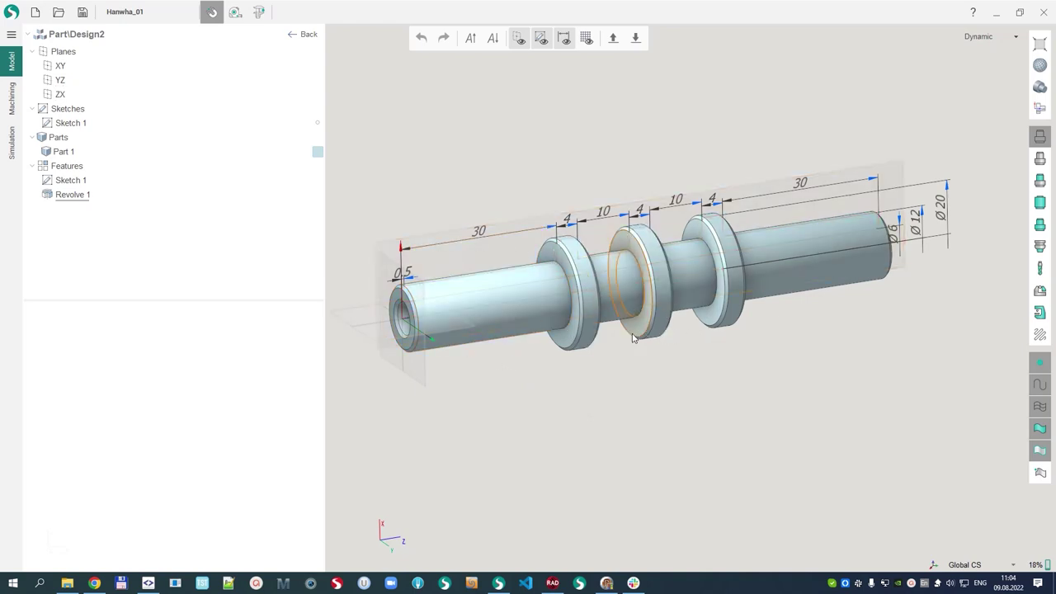
In the Hanwha_01 project, examine the revolved shaft model and Part 1's machining setup on the Hanwha 32II.
scroll(621, 339, up, 1)
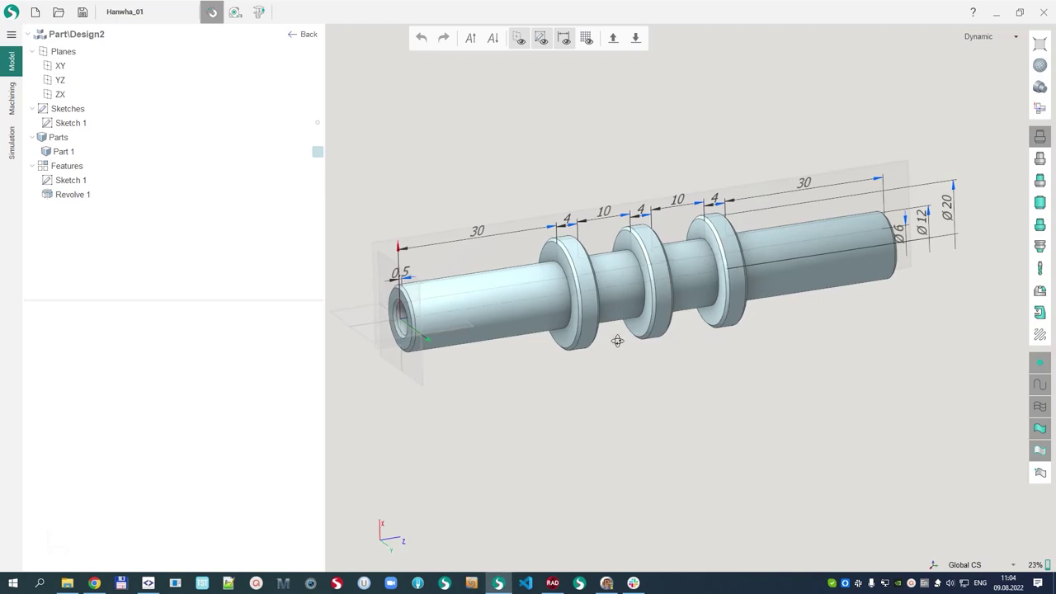
click(11, 100)
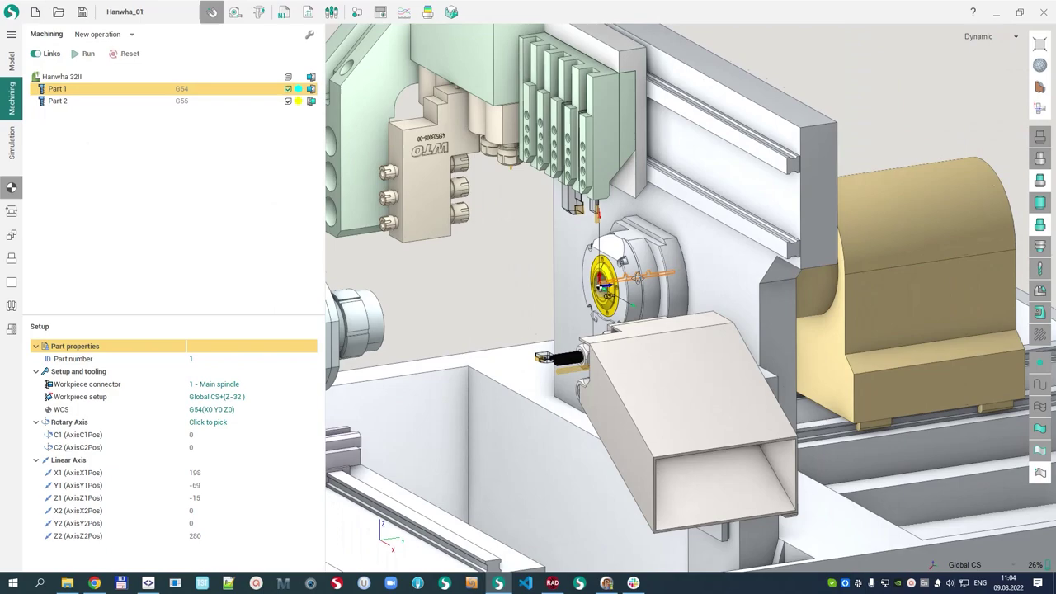
middle_drag(637, 277, 734, 301)
scroll(731, 304, up, 1)
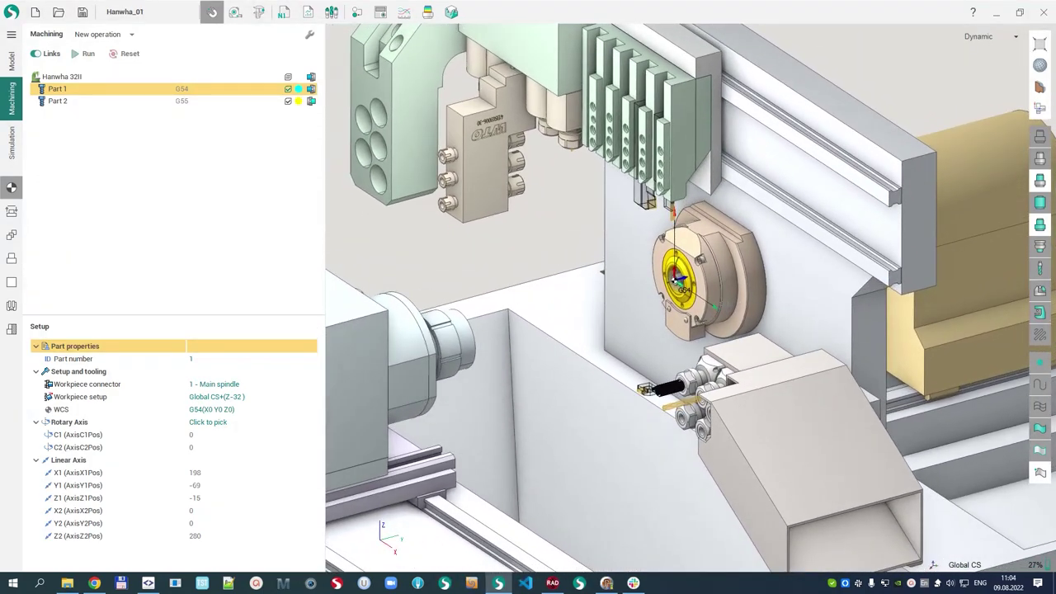
middle_drag(716, 306, 655, 295)
scroll(685, 289, down, 1)
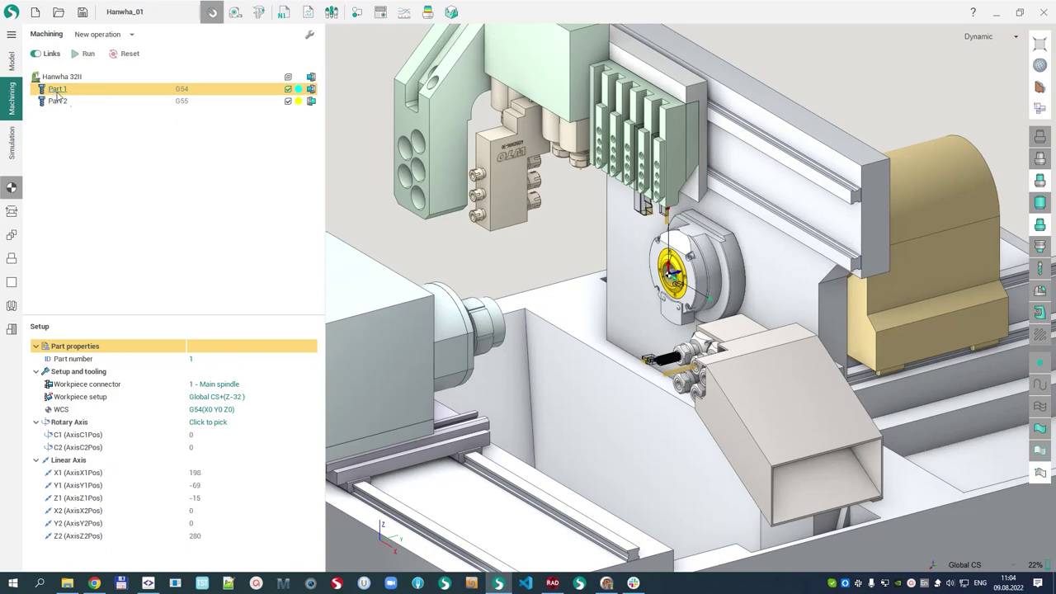
middle_drag(630, 355, 605, 337)
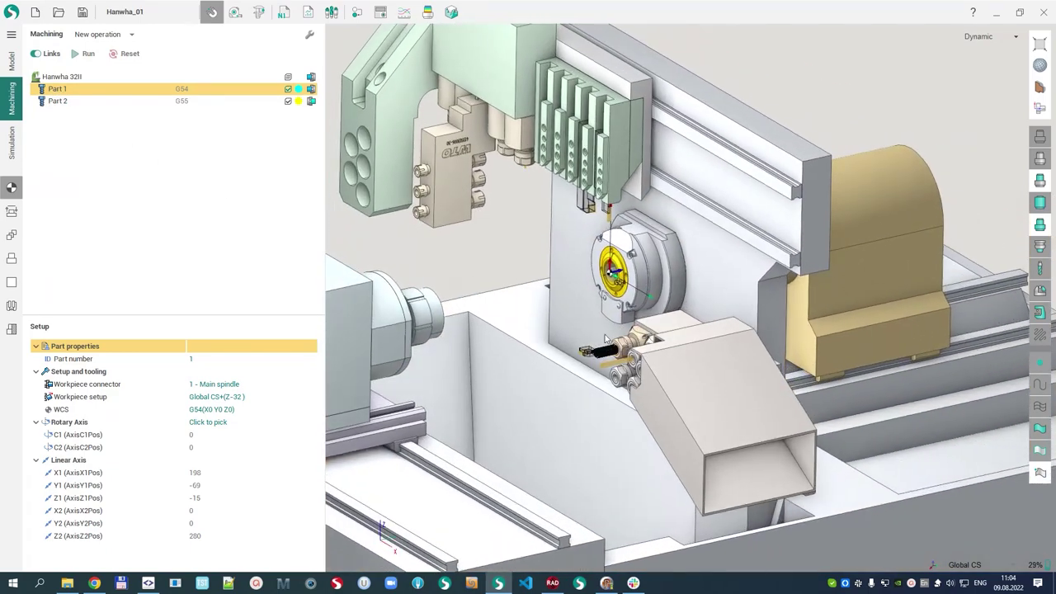
Add a Bar feeding operation to Part 1.
click(133, 35)
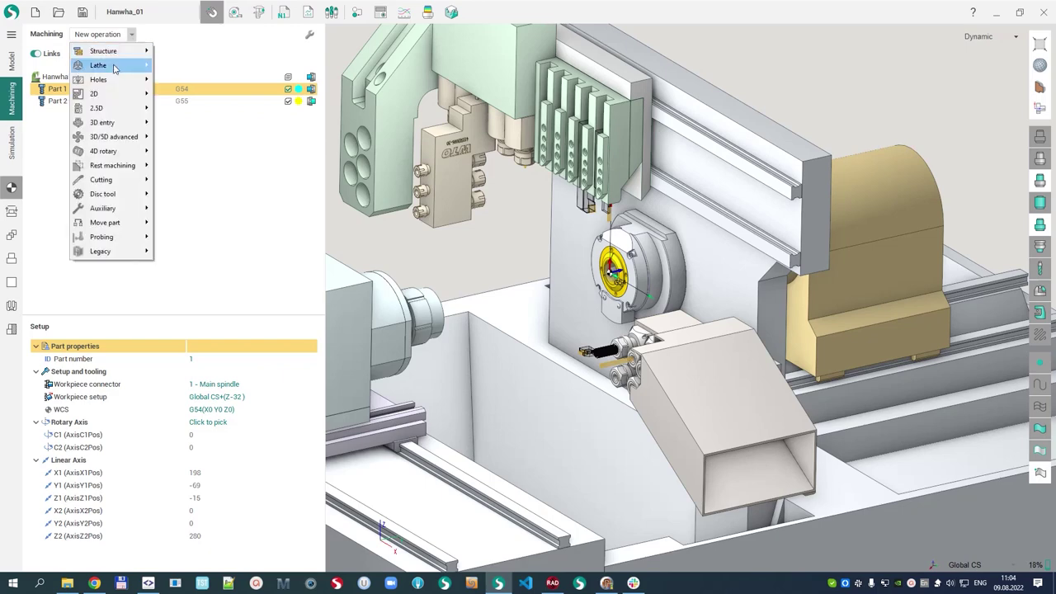
mouse_move(104, 224)
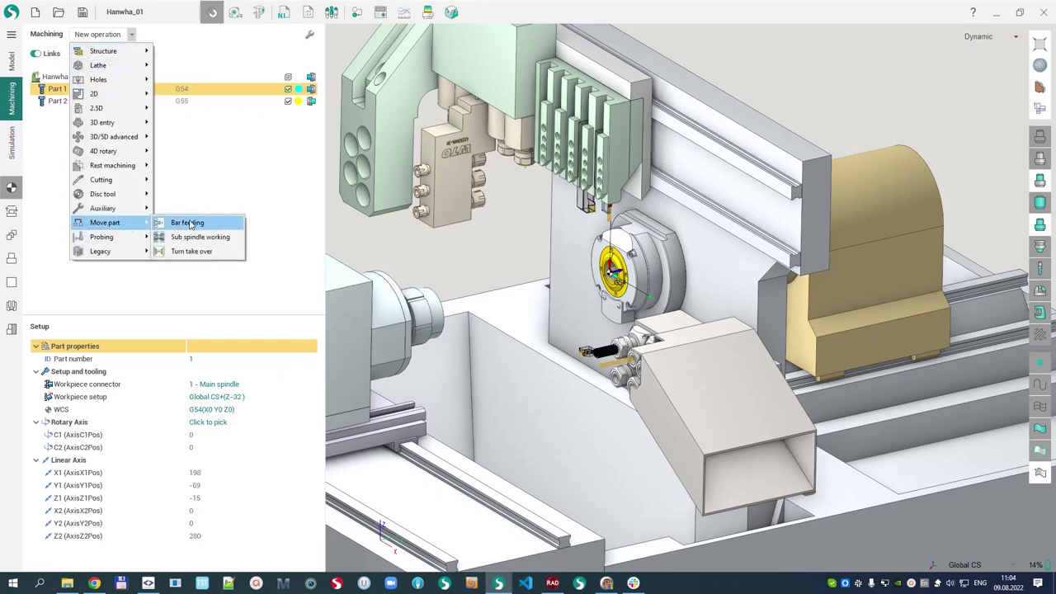
click(188, 223)
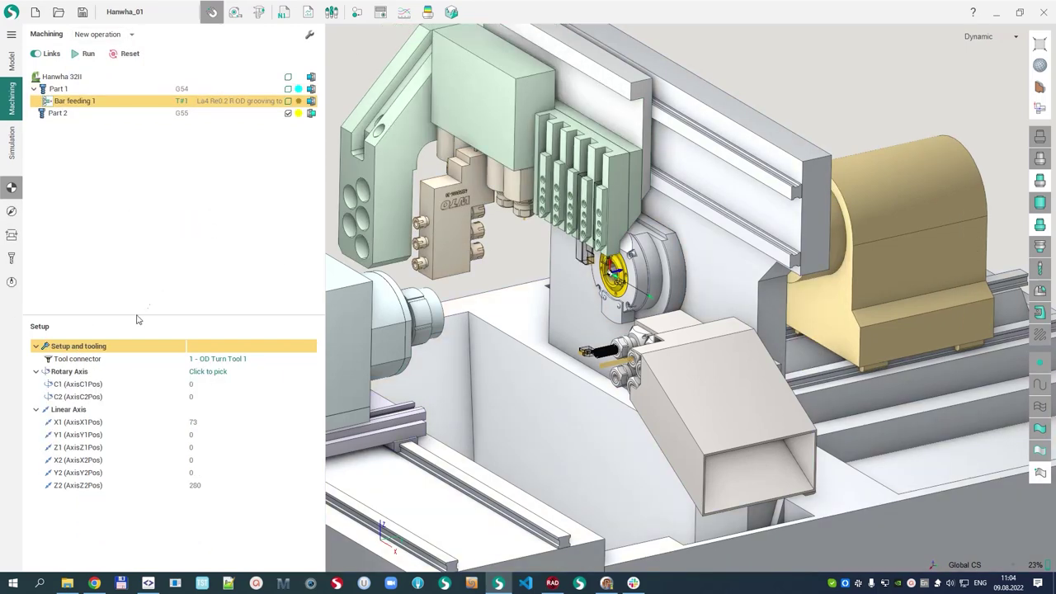
Open the bar overhang value of Bar feeding 1 and briefly hide the machine to examine the overhang on the bar.
click(13, 213)
click(216, 347)
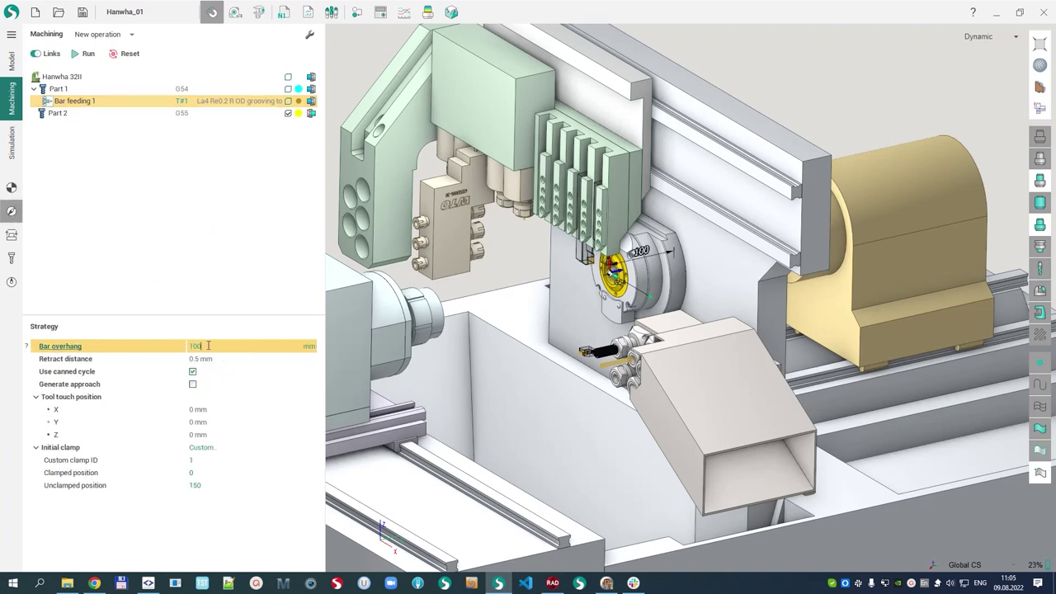
click(1039, 312)
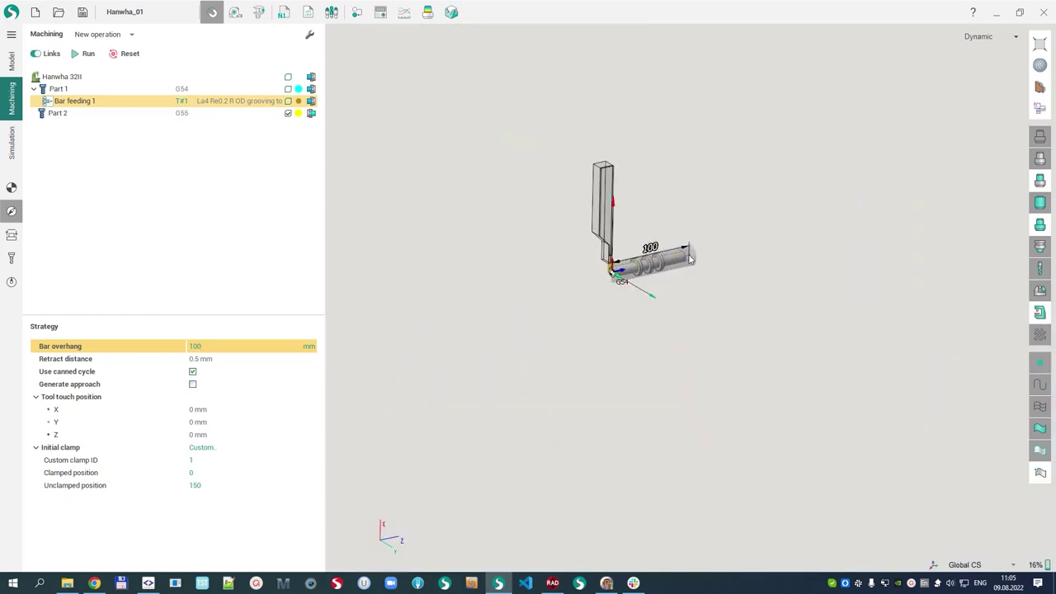
click(1040, 312)
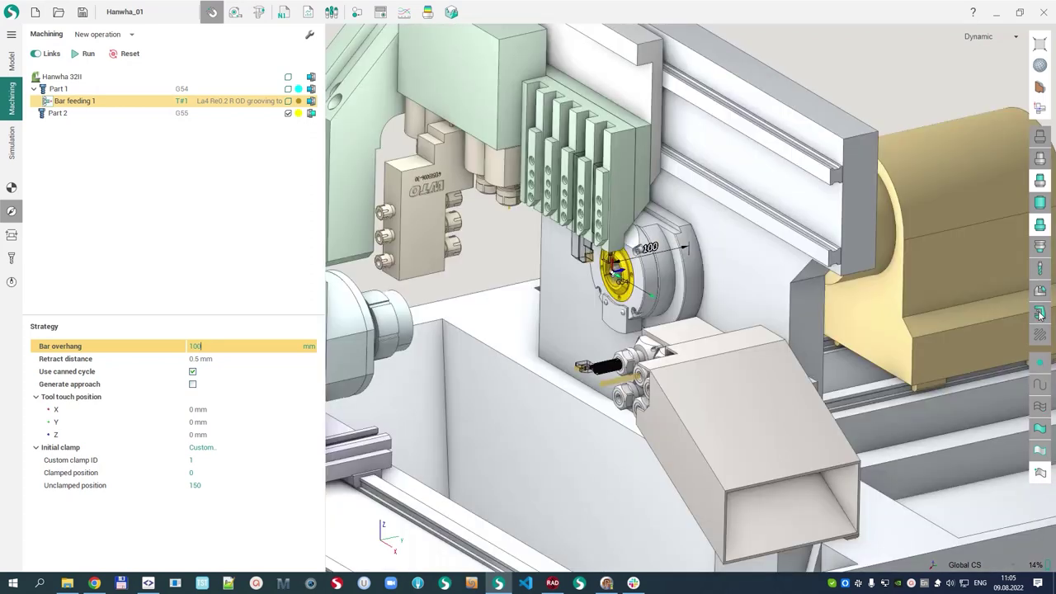
Hide the part catcher, the lower tool block's body and the AxisY1 component from the simulated machine.
click(11, 141)
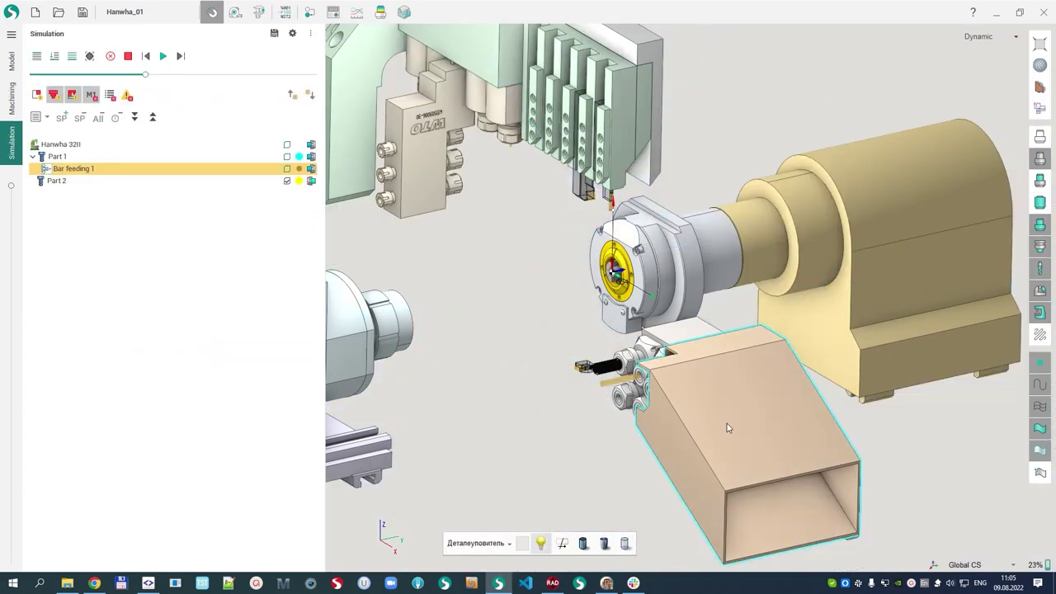
click(540, 545)
click(730, 363)
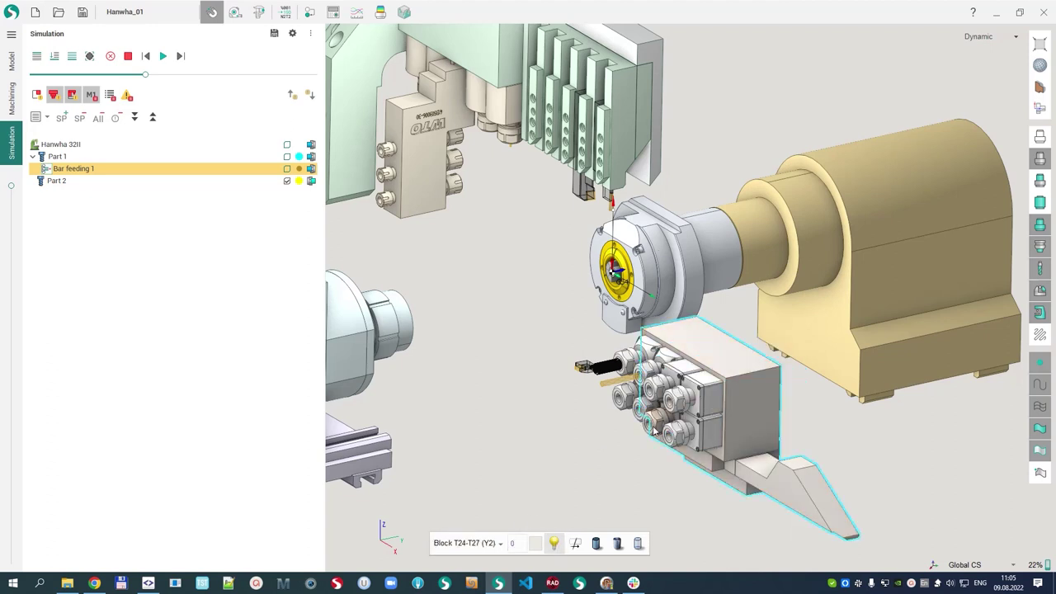
click(552, 544)
scroll(510, 329, down, 3)
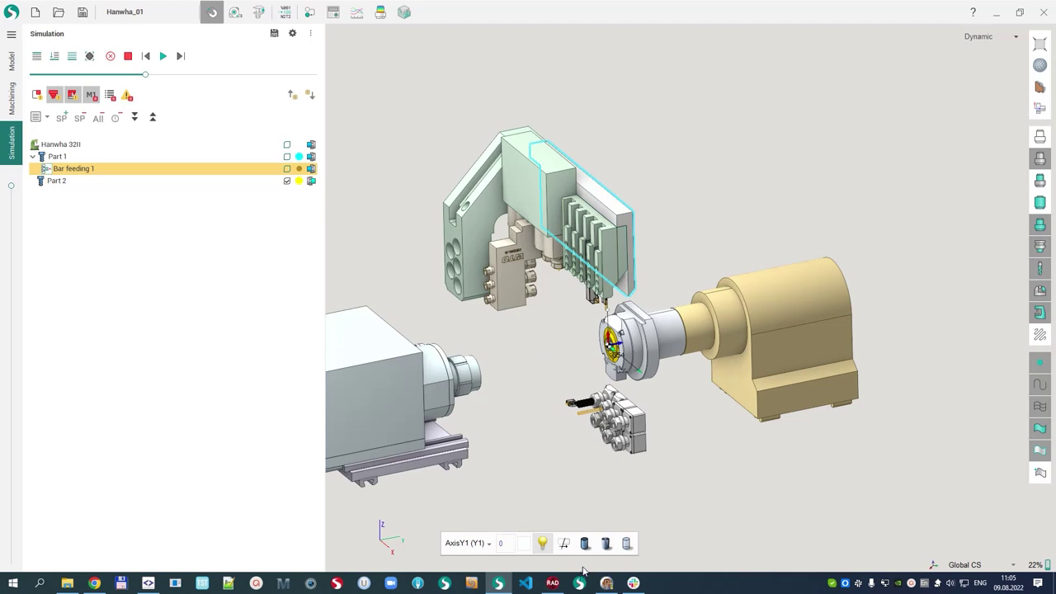
click(542, 544)
mouse_move(558, 341)
middle_down()
mouse_move(554, 307)
mouse_move(560, 330)
middle_up()
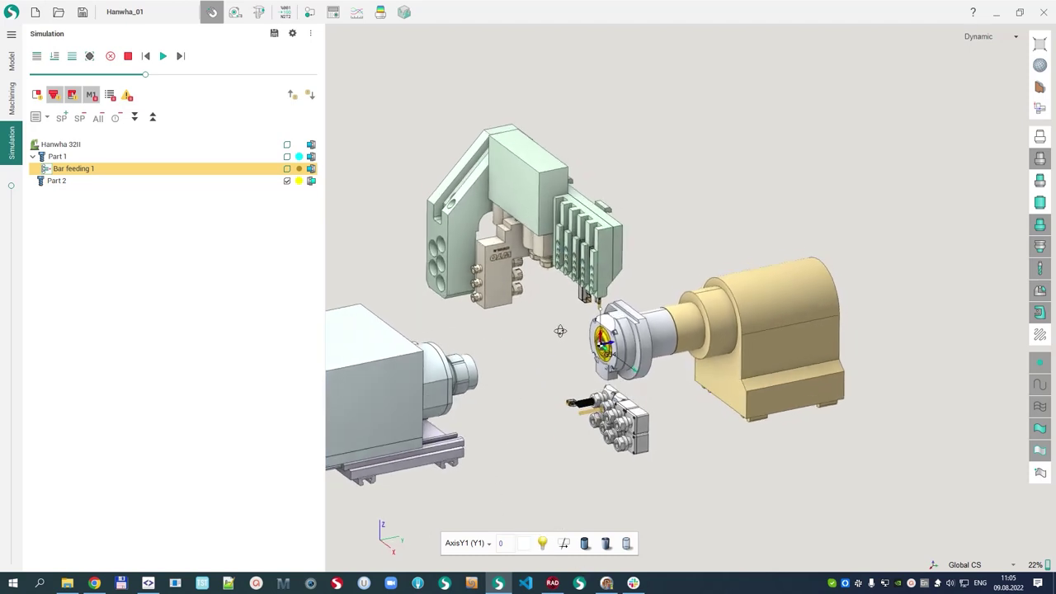
right_drag(560, 331, 536, 369)
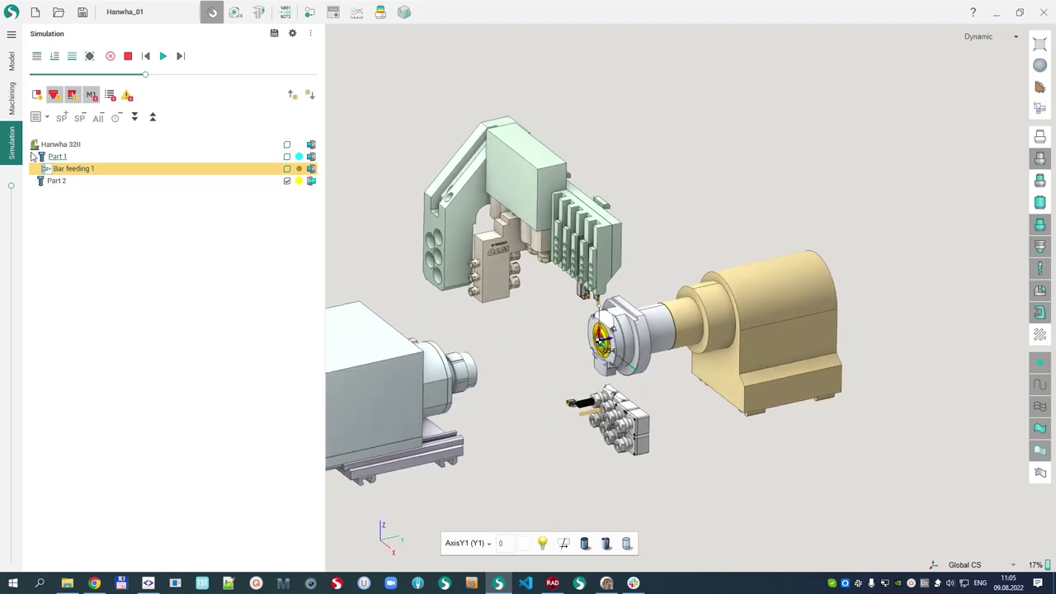
Examine the 100 mm bar overhang at the guide bushing and calculate the Bar feeding 1 operation.
click(11, 98)
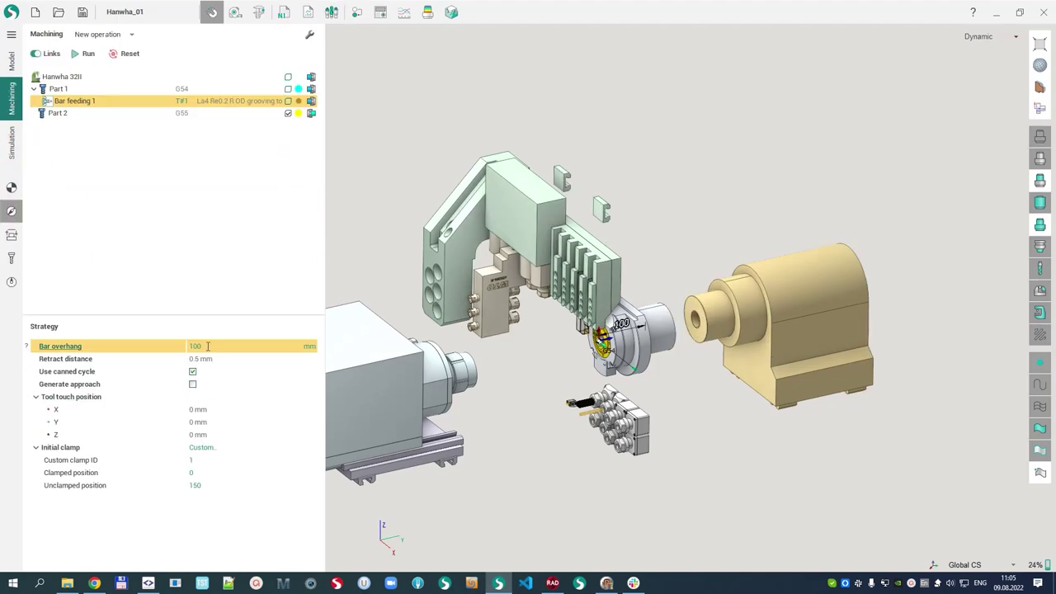
scroll(580, 351, up, 5)
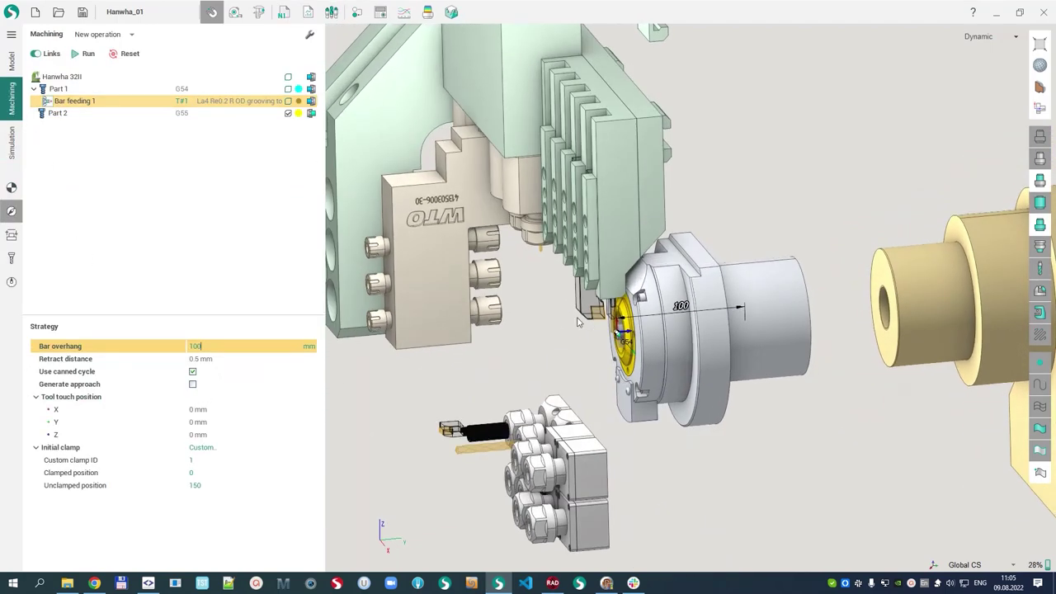
scroll(445, 223, down, 4)
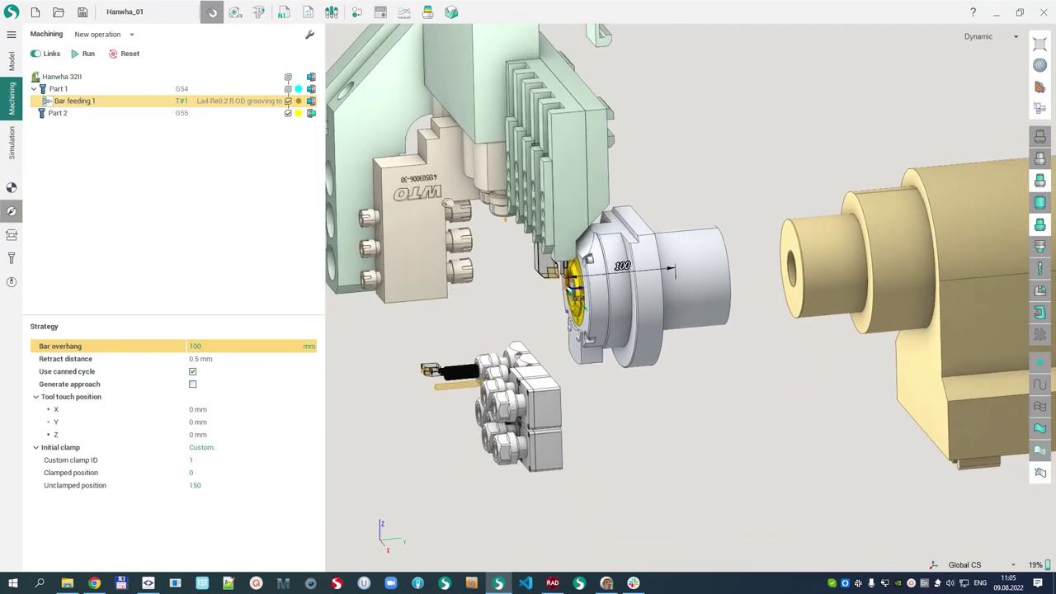
Simulate Bar feeding 1 at an adjusted playback speed and examine the bar between the main spindle and the guide bushing.
click(11, 143)
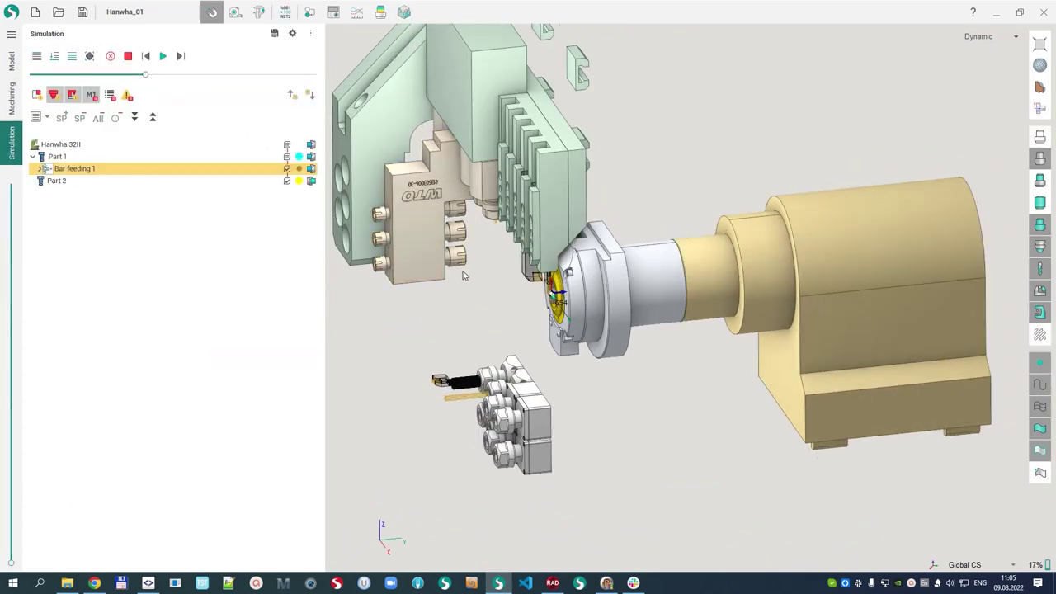
middle_drag(464, 275, 541, 308)
scroll(542, 308, down, 1)
scroll(719, 323, up, 3)
middle_drag(677, 312, 631, 288)
scroll(608, 276, down, 1)
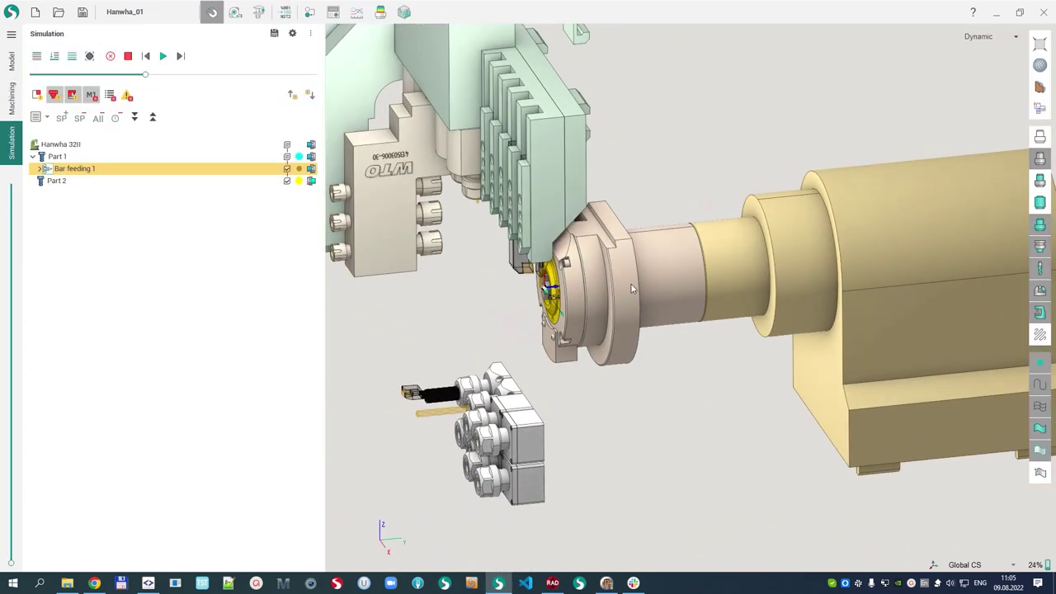
click(102, 75)
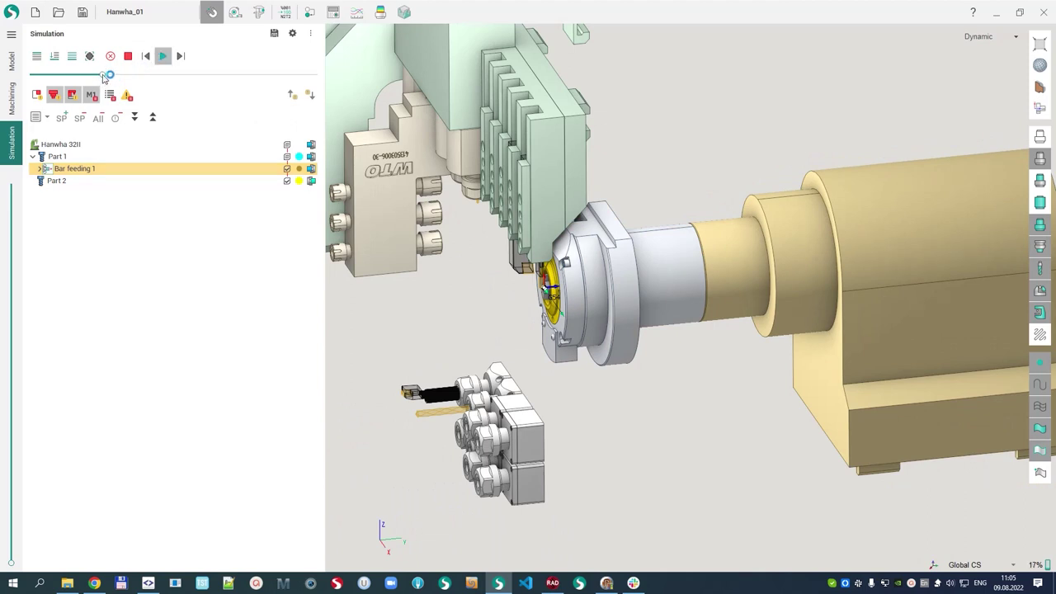
drag(114, 77, 139, 76)
scroll(523, 288, up, 3)
scroll(523, 288, down, 3)
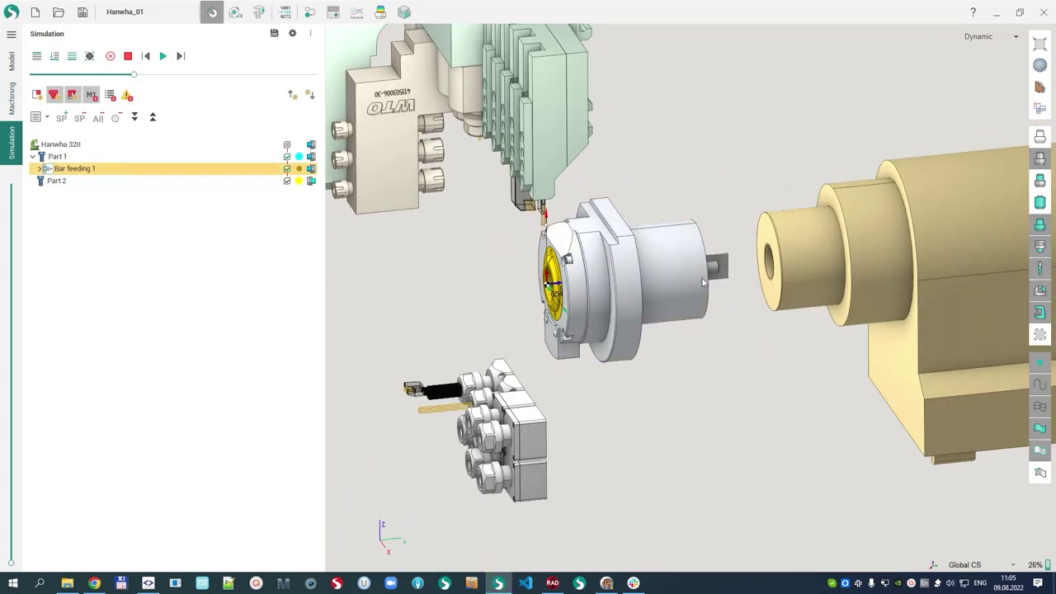
Try bar overhang values of 86, 0, 27 and 33 mm for Bar feeding 1.
click(11, 93)
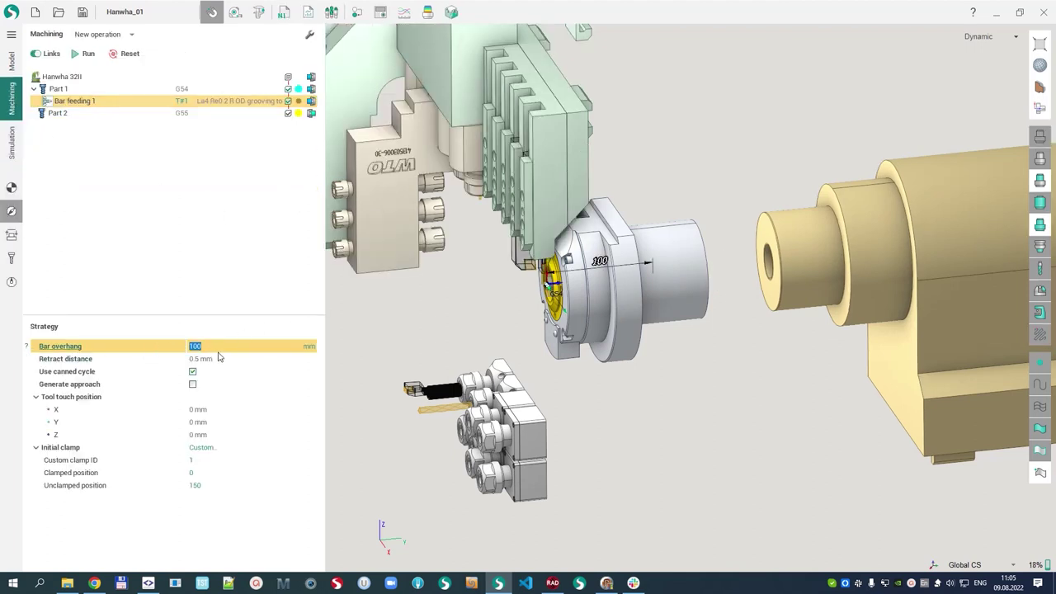
scroll(255, 348, down, 17)
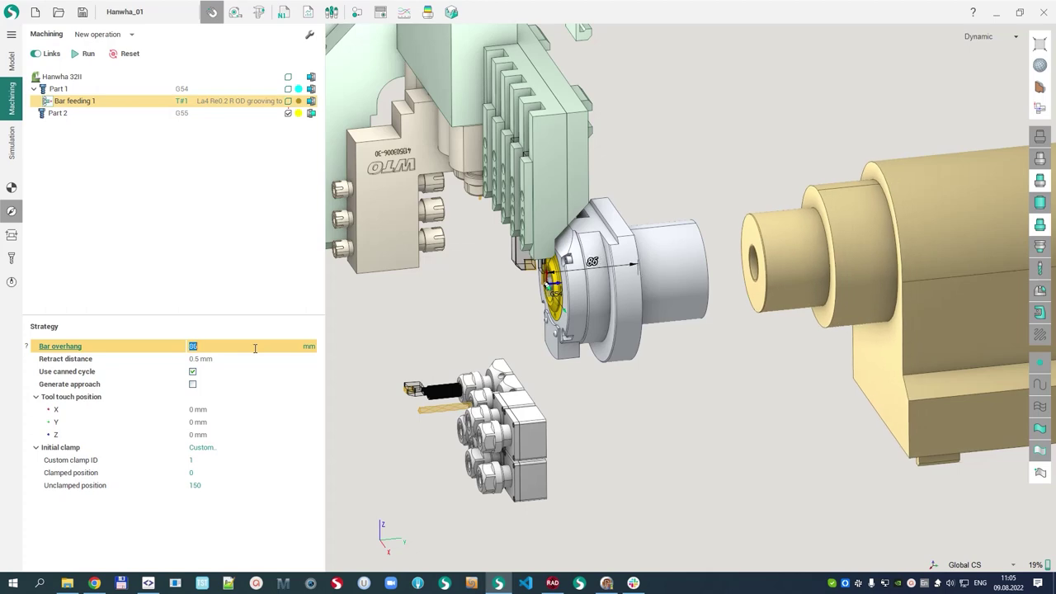
key(Return)
scroll(707, 268, up, 4)
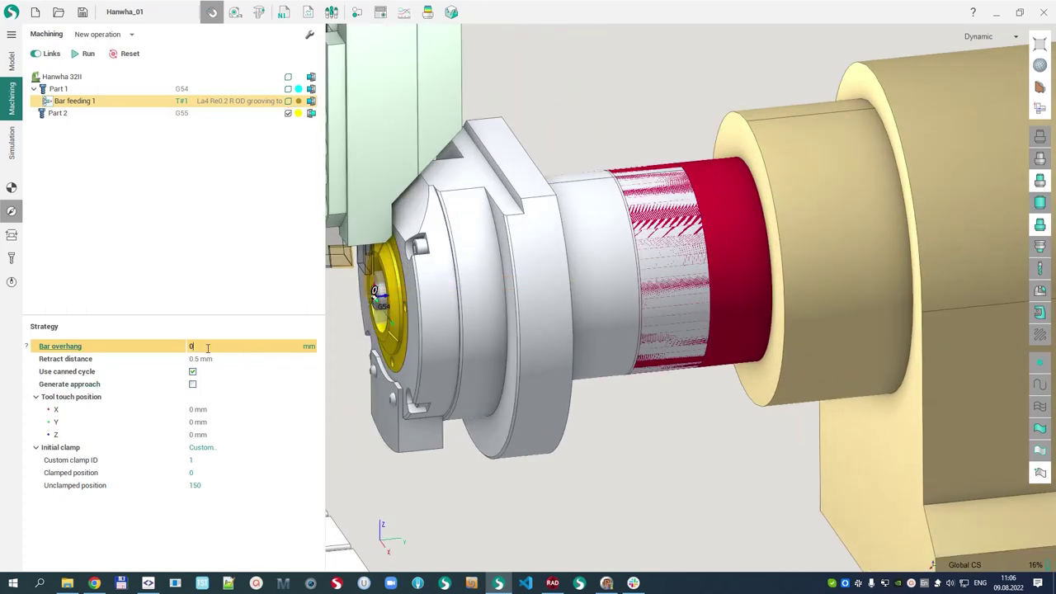
scroll(207, 347, up, 20)
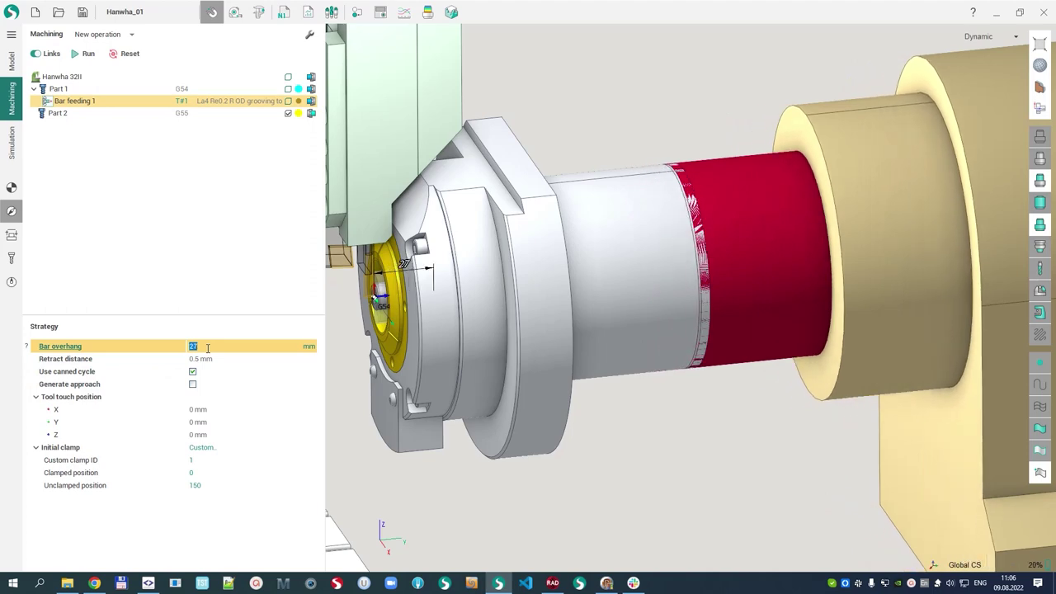
scroll(207, 347, up, 6)
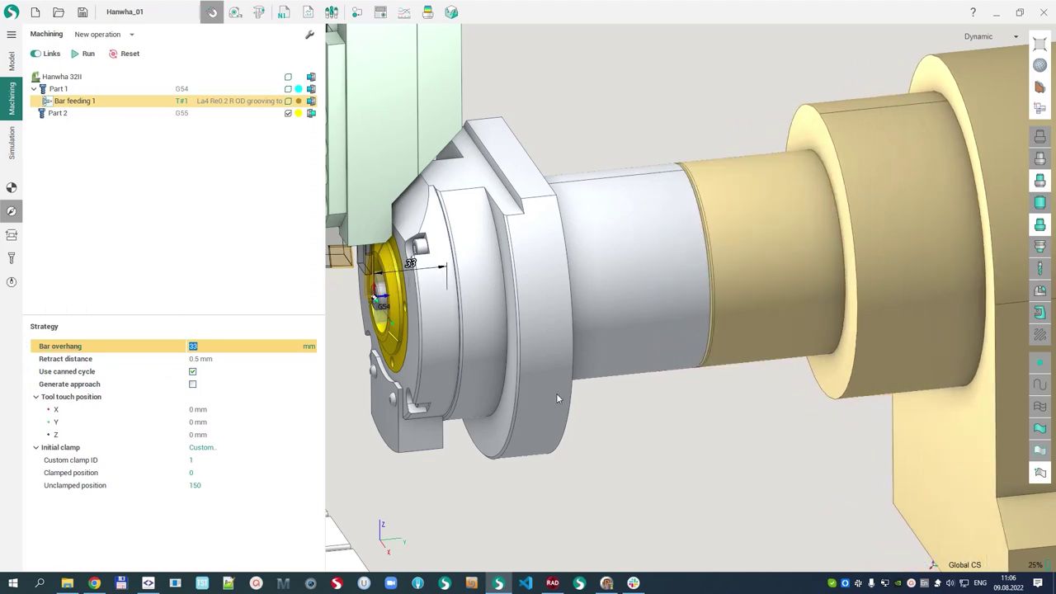
Set the bar overhang of Bar feeding 1 to 70 mm and compare it with the shaft profile.
scroll(588, 303, down, 1)
middle_drag(587, 303, 553, 292)
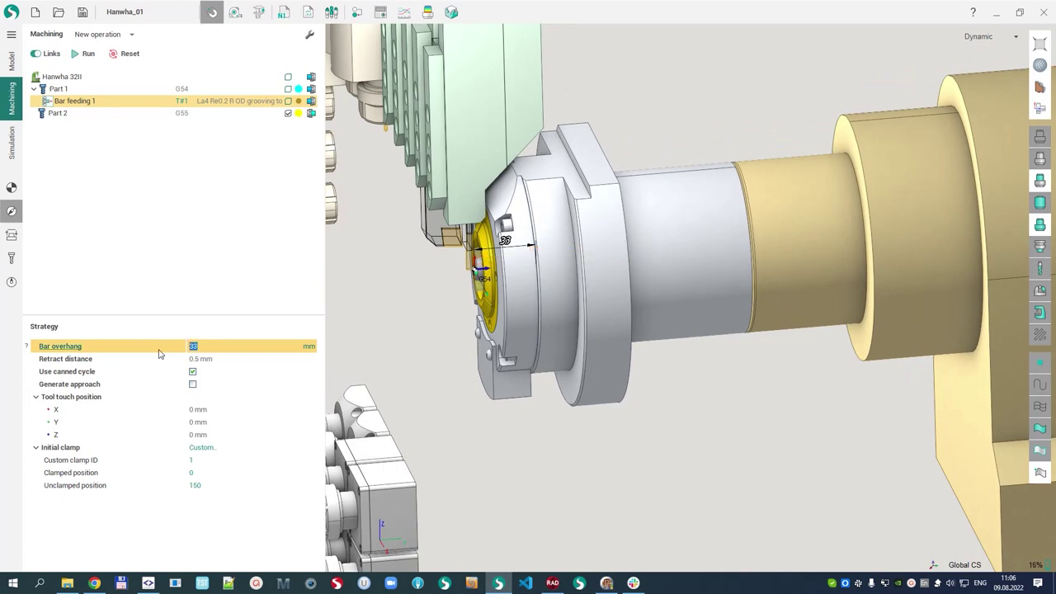
key(Return)
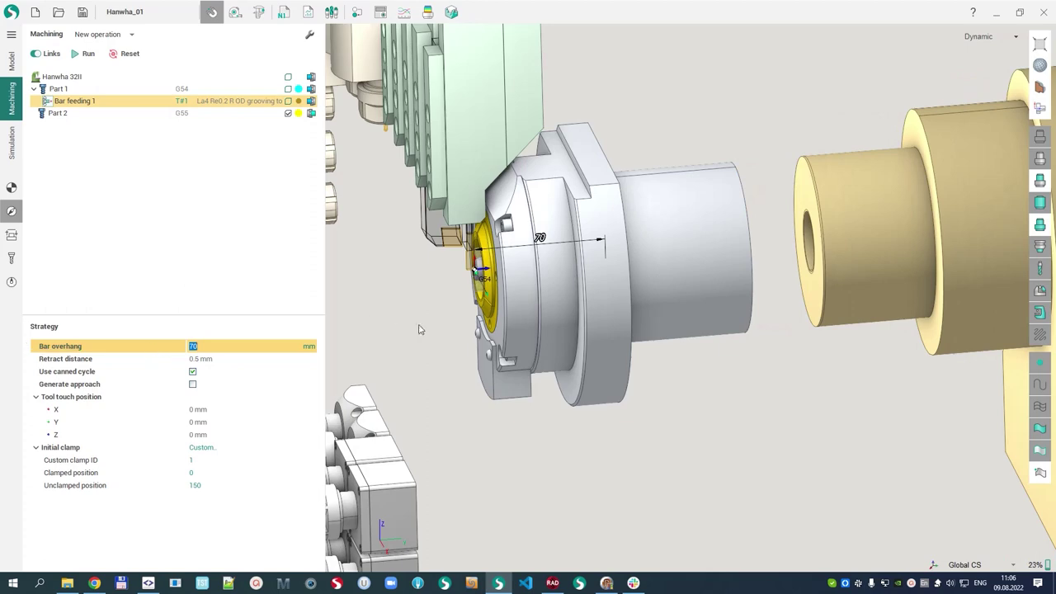
scroll(498, 267, up, 5)
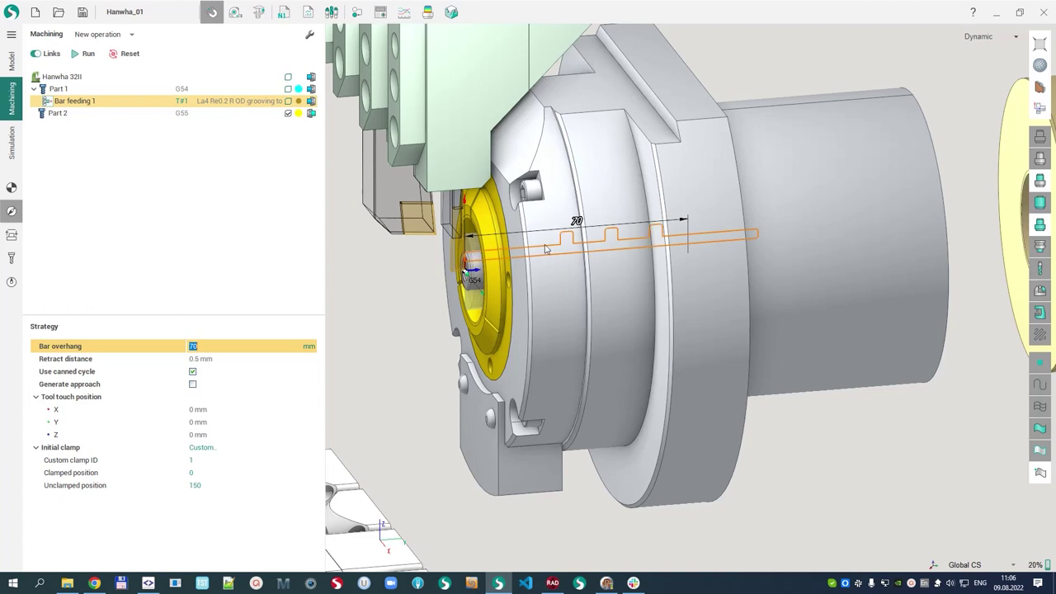
scroll(532, 318, down, 2)
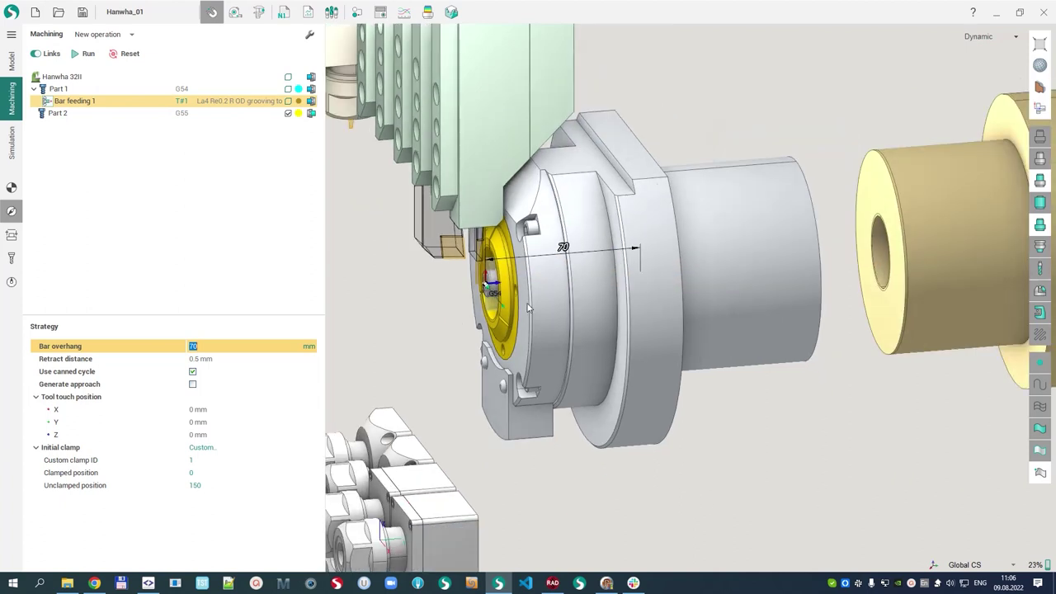
Add an OD Roughing operation to Part 1 after the bar feeding and open its job assignment.
click(99, 33)
mouse_move(116, 66)
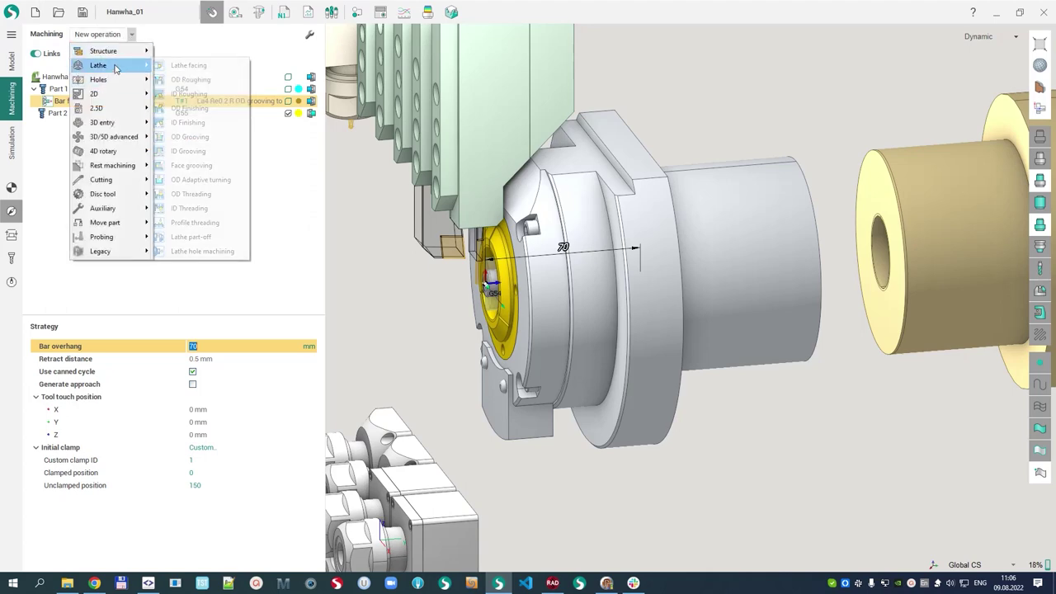
click(190, 79)
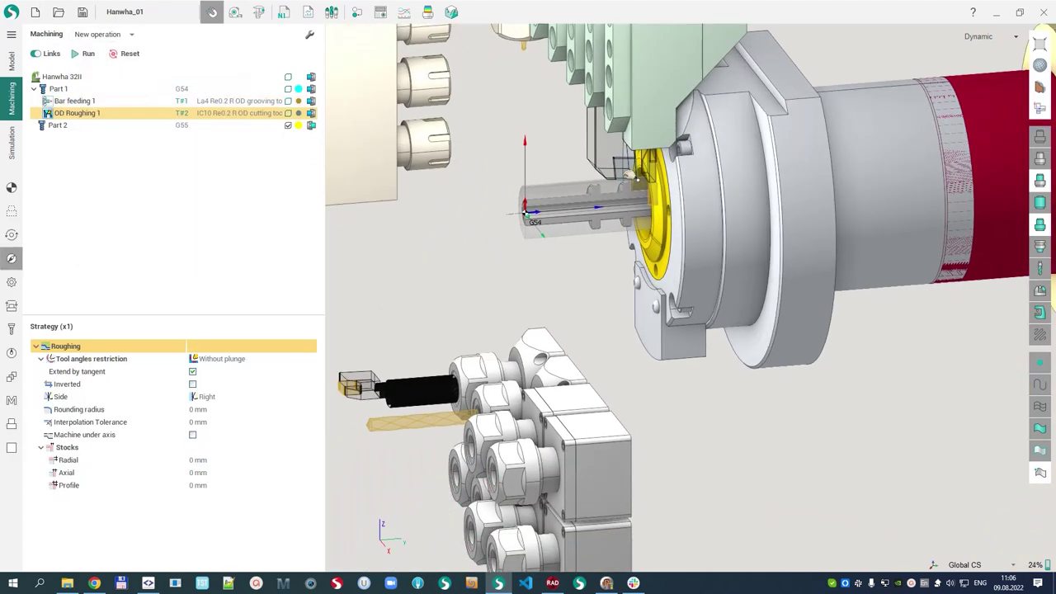
middle_drag(631, 175, 636, 168)
click(18, 214)
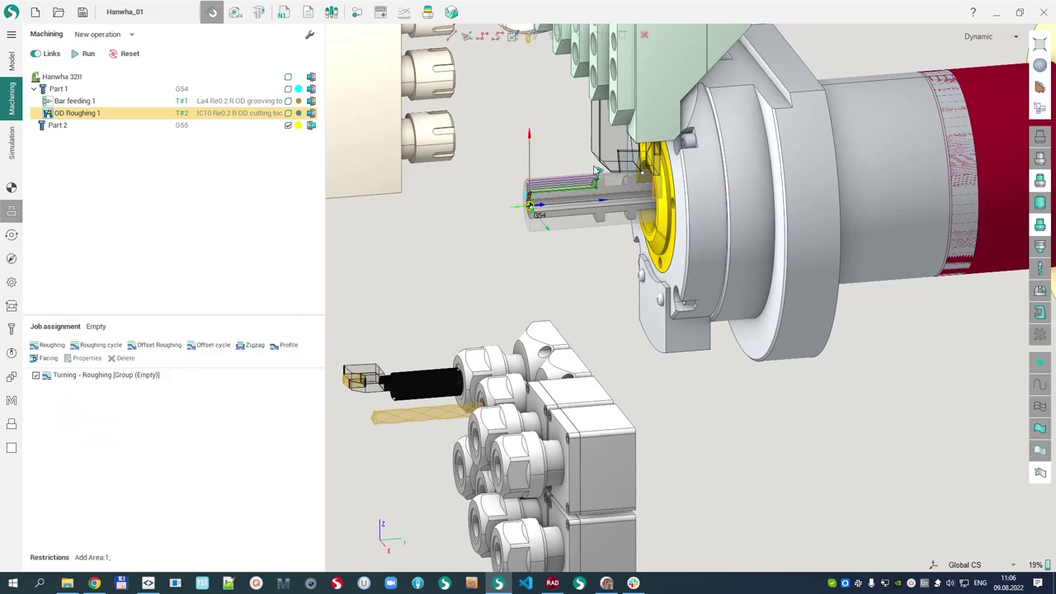
Move the start point of the roughing contour from the spindle axis up to the chamfer at the shaft's front end.
scroll(564, 218, up, 1)
middle_drag(565, 217, 504, 269)
scroll(504, 269, up, 4)
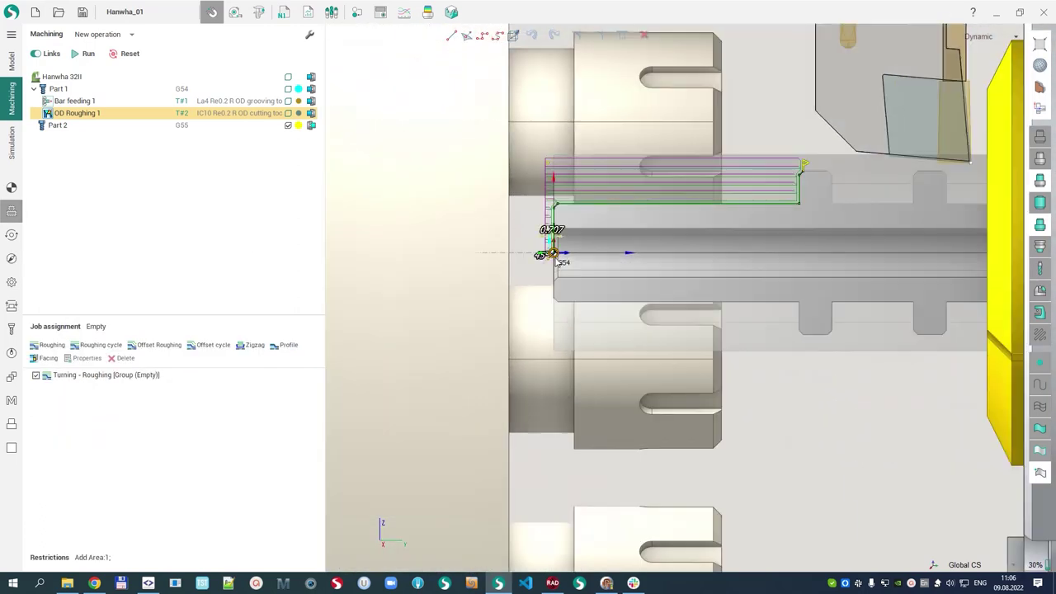
drag(554, 252, 549, 204)
Set the extension at the roughing contour's end by the first collar to 2 mm.
scroll(719, 155, up, 5)
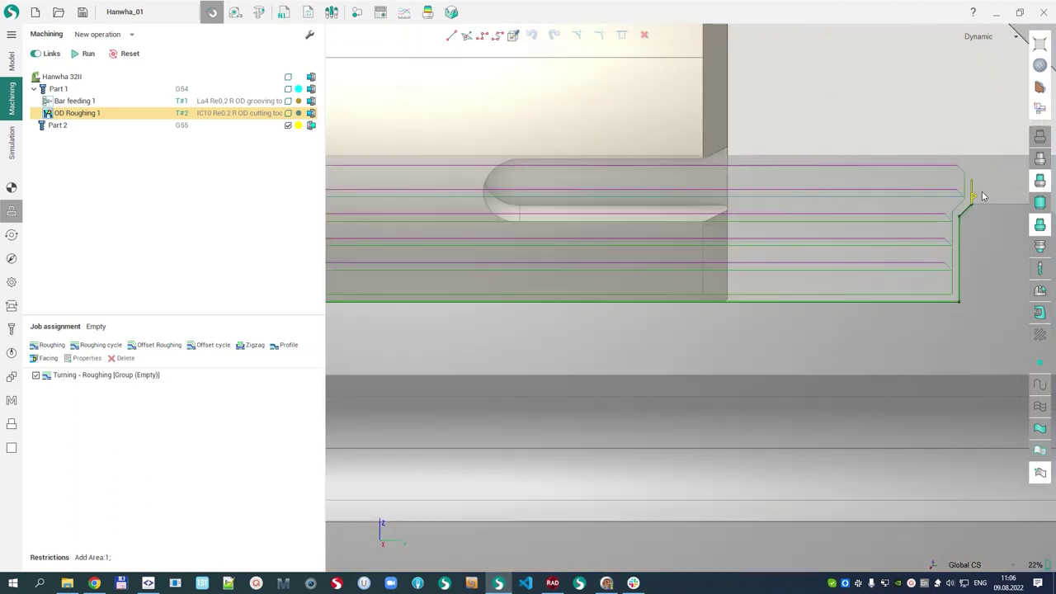
click(947, 189)
text(2)
key(Return)
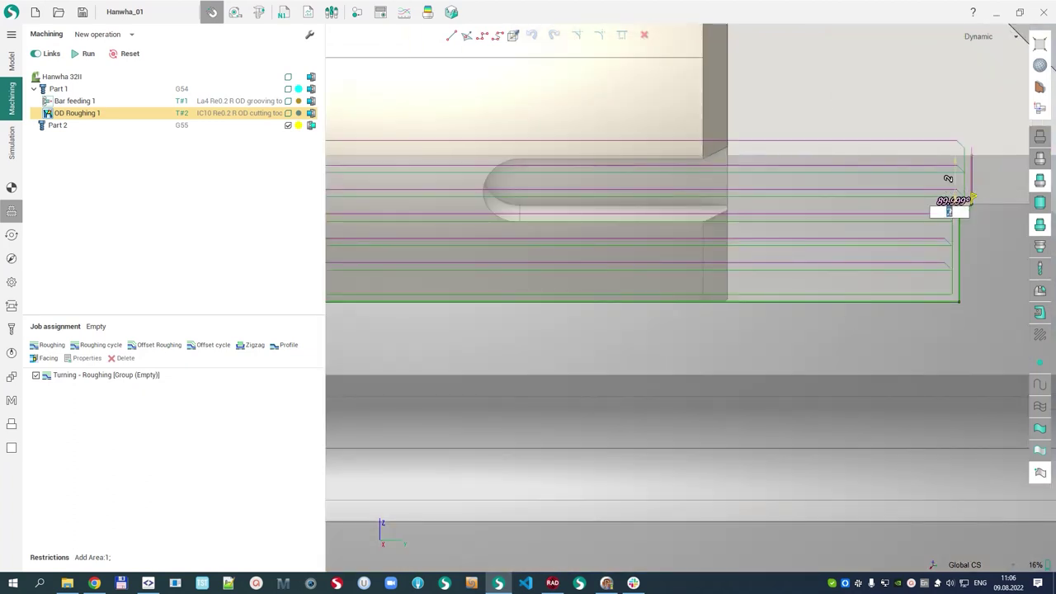
scroll(769, 192, down, 4)
middle_drag(652, 239, 632, 258)
scroll(650, 245, down, 3)
scroll(632, 258, down, 2)
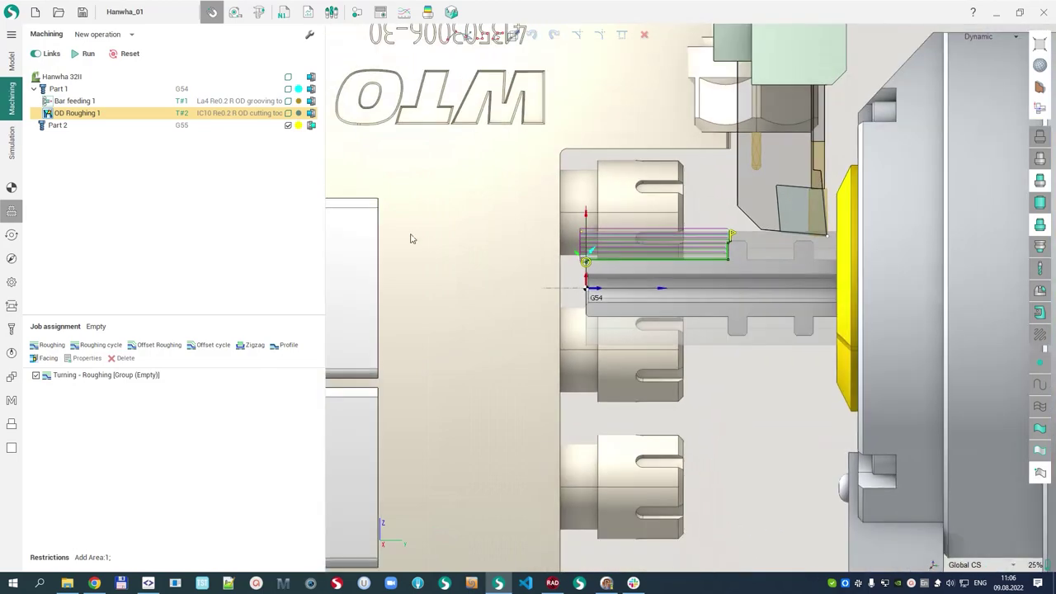
Calculate the OD Roughing 1 toolpath and examine it at the guide bushing.
click(86, 53)
scroll(627, 307, down, 4)
mouse_move(627, 307)
middle_down()
mouse_move(647, 289)
mouse_move(635, 325)
middle_up()
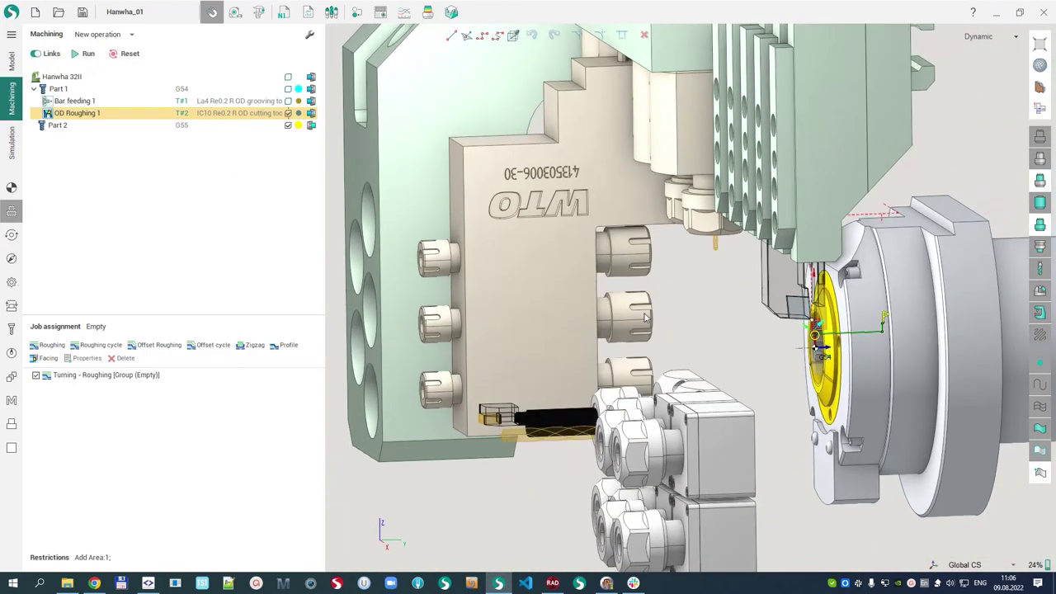
scroll(594, 272, down, 3)
middle_drag(594, 272, 600, 284)
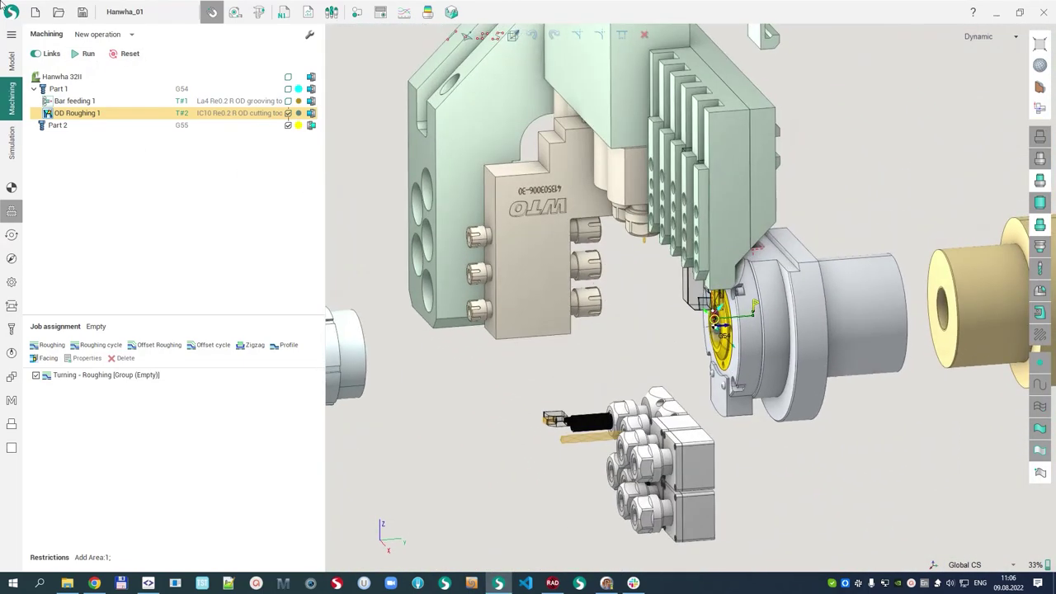
Start the simulation from Part 1 and recalculate the Bar feeding 1 operation.
click(12, 140)
click(51, 157)
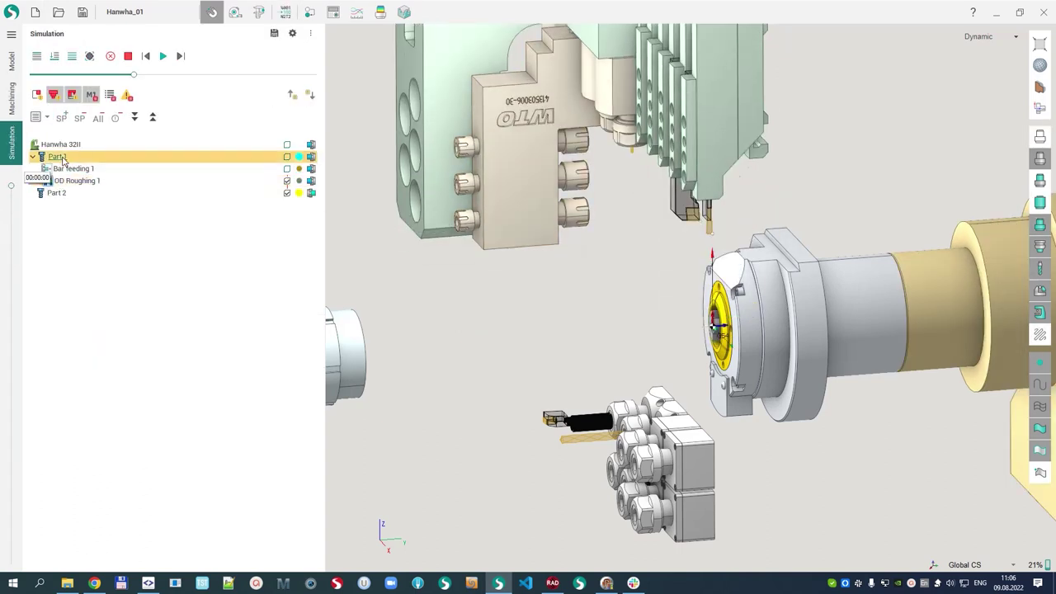
click(164, 57)
click(13, 99)
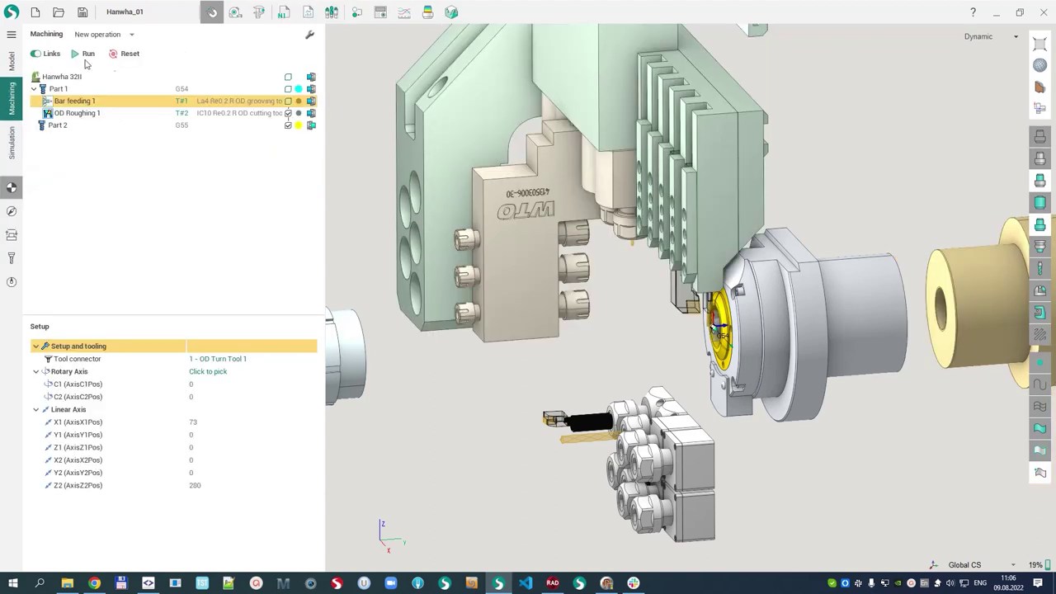
Run the simulation of bar feeding and OD roughing at a higher playback speed and examine the guide bushing area.
click(12, 142)
click(161, 56)
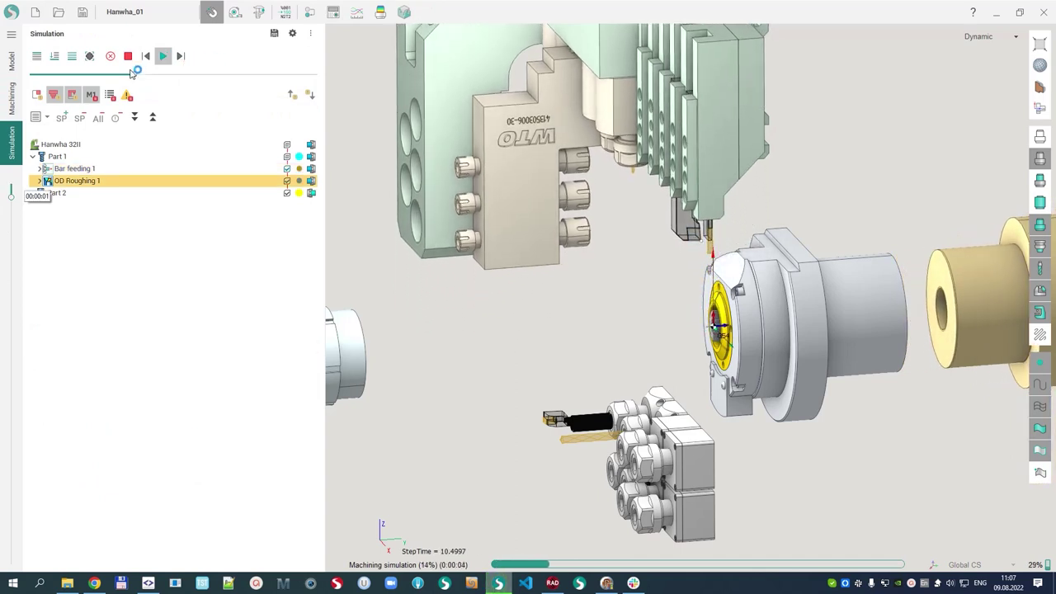
drag(133, 74, 179, 73)
scroll(708, 330, up, 3)
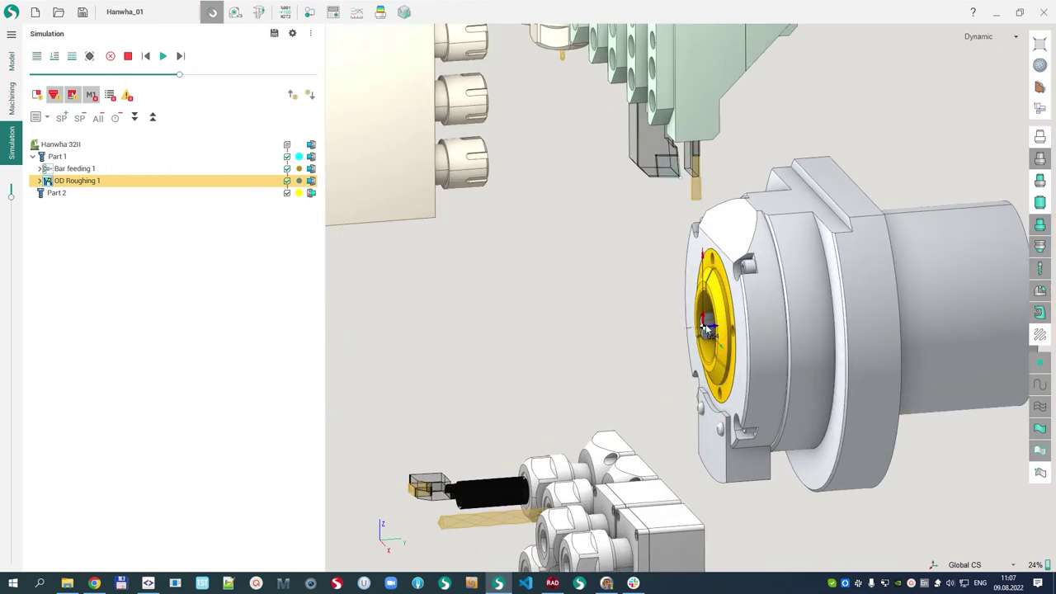
scroll(697, 326, down, 1)
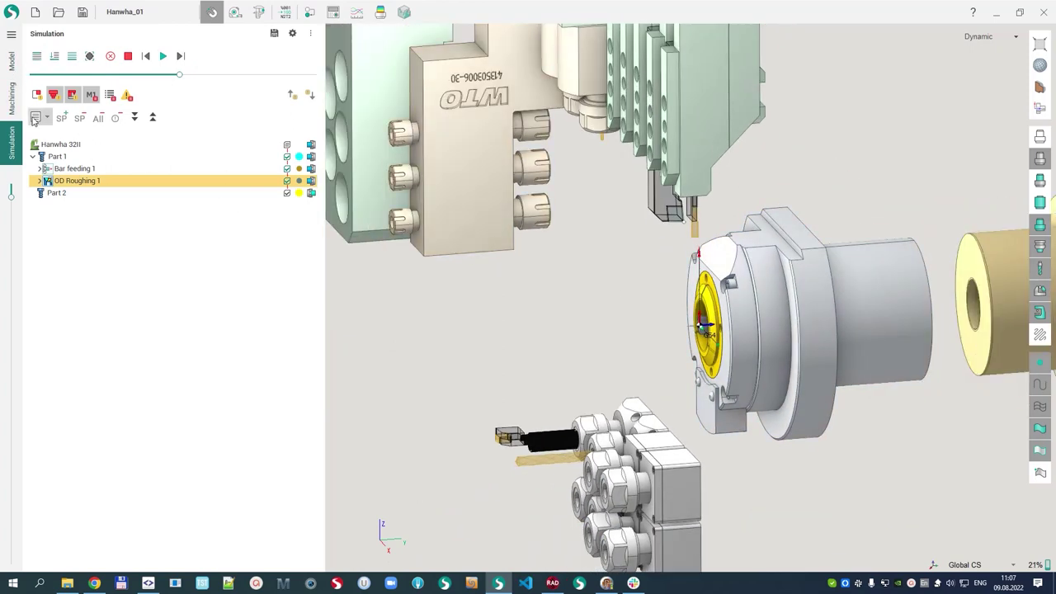
Add a Sub spindle working operation after OD Roughing 1 in Part 1 and enlarge its strategy parameter area.
click(12, 103)
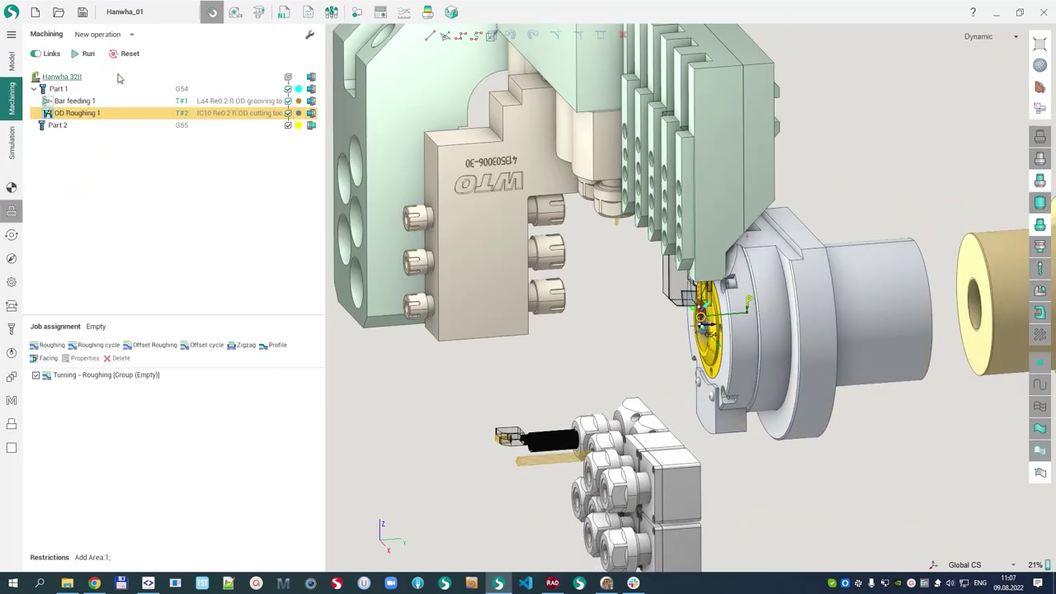
click(132, 34)
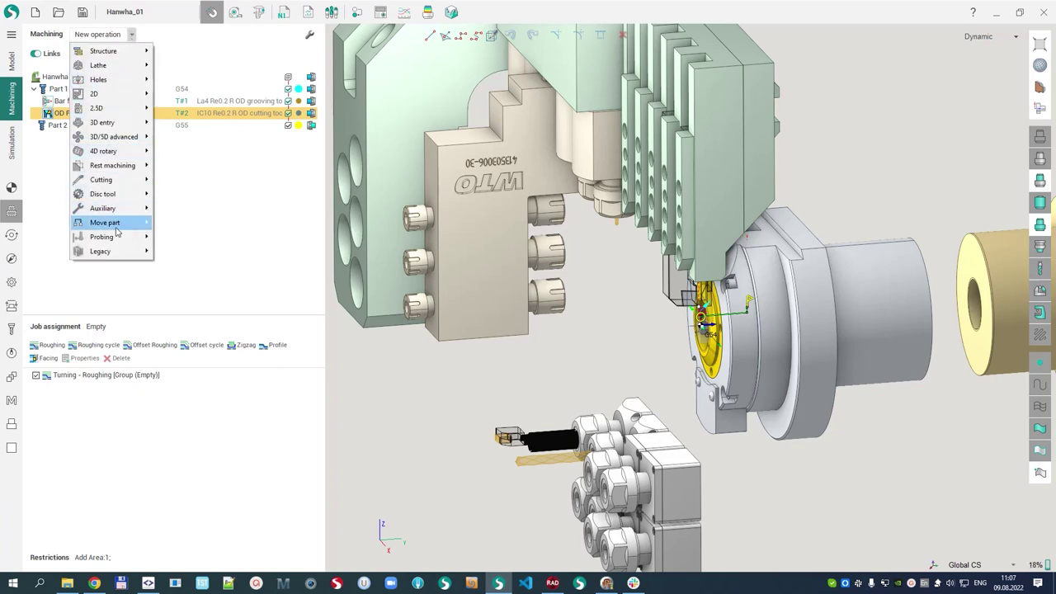
mouse_move(115, 229)
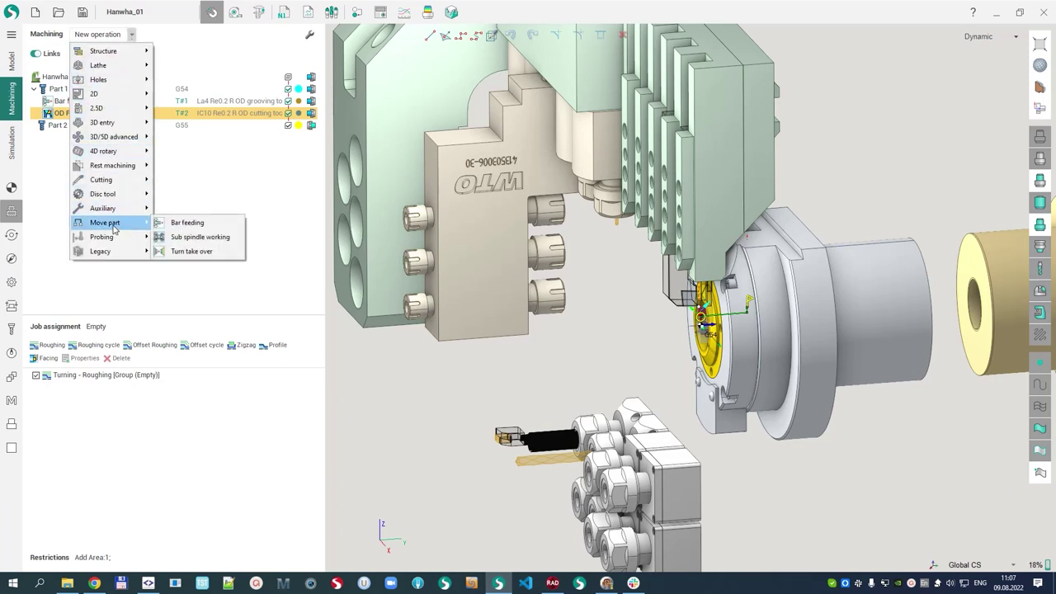
click(190, 240)
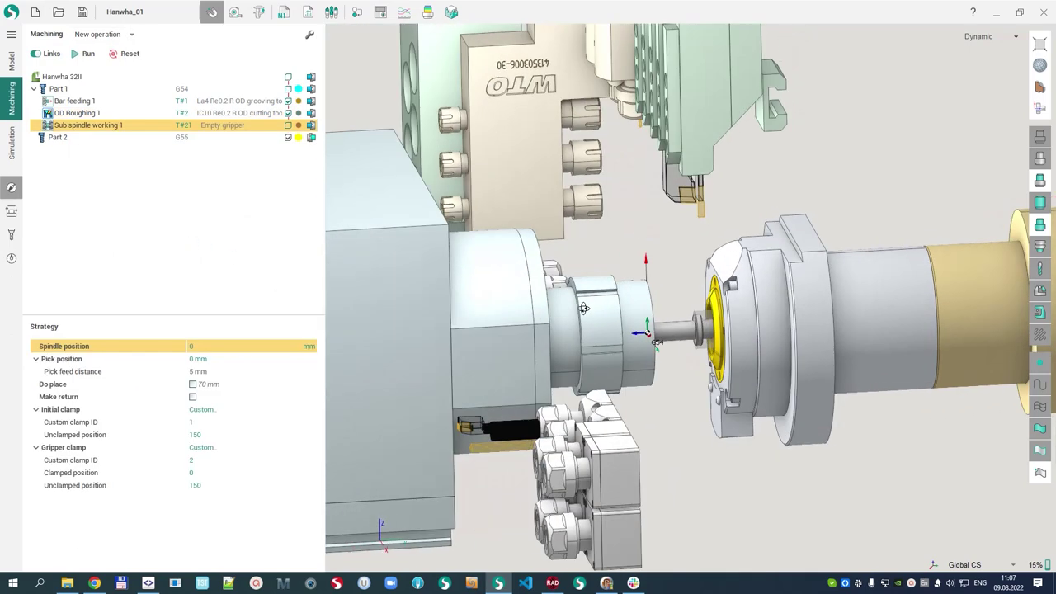
drag(153, 319, 161, 233)
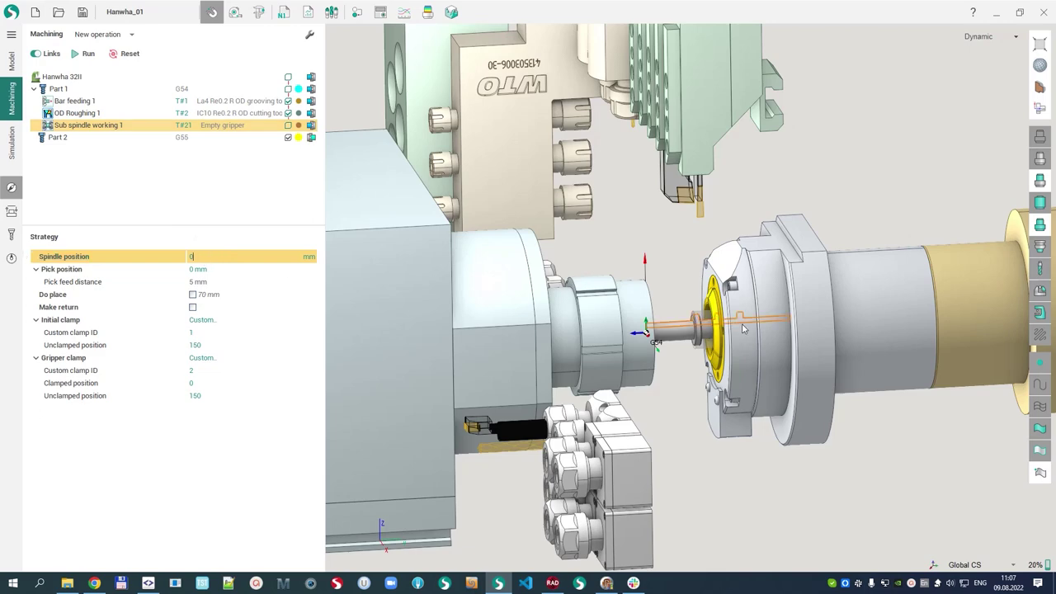
Try several spindle positions for the sub spindle operation, including -15 mm, and reset the value to 0 mm.
scroll(683, 325, down, 1)
middle_drag(683, 324, 557, 329)
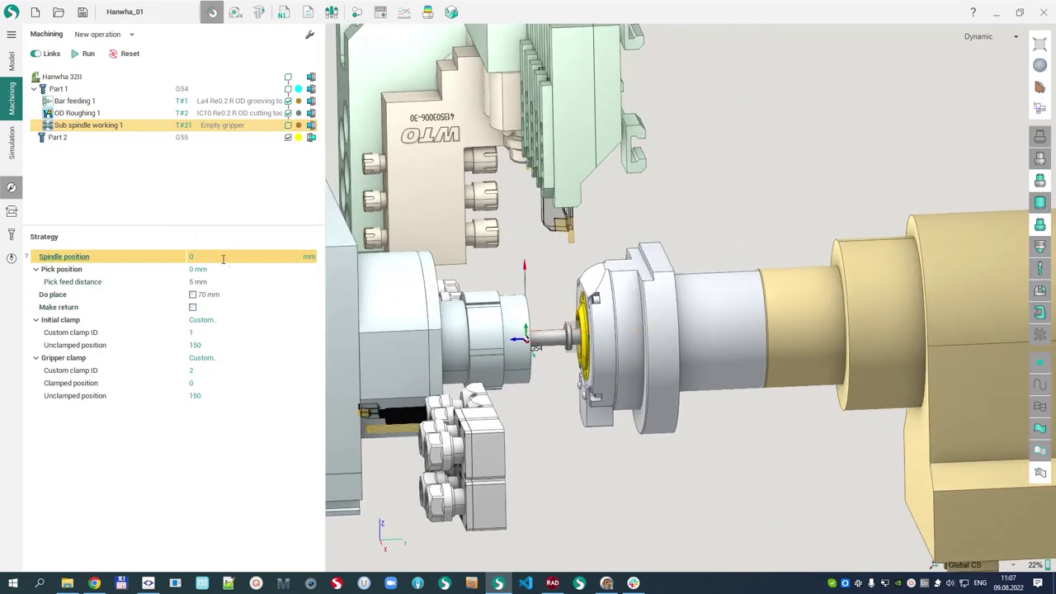
scroll(221, 257, up, 3)
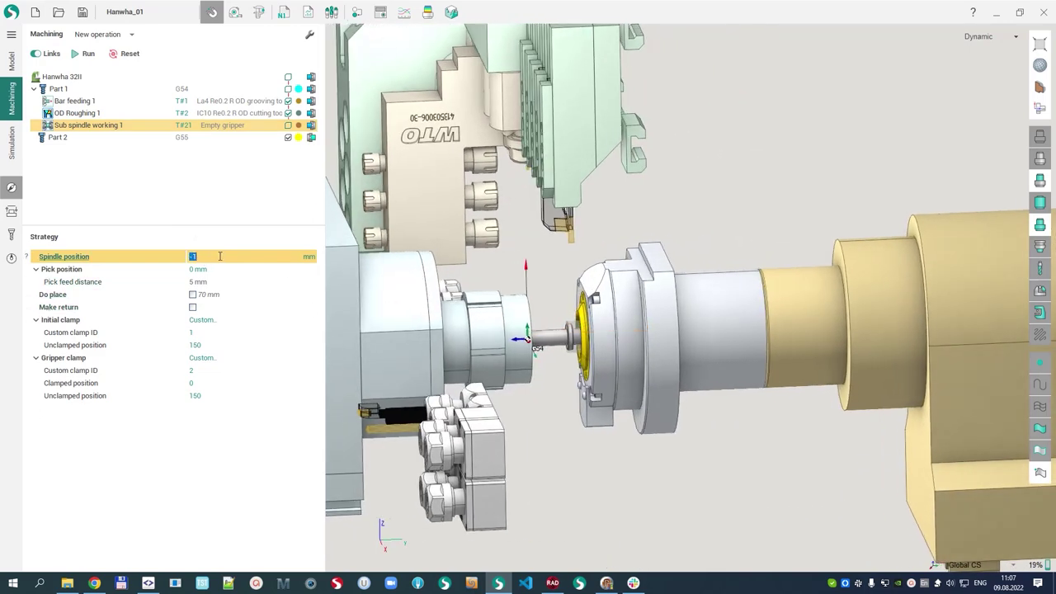
scroll(220, 256, up, 14)
scroll(220, 257, down, 16)
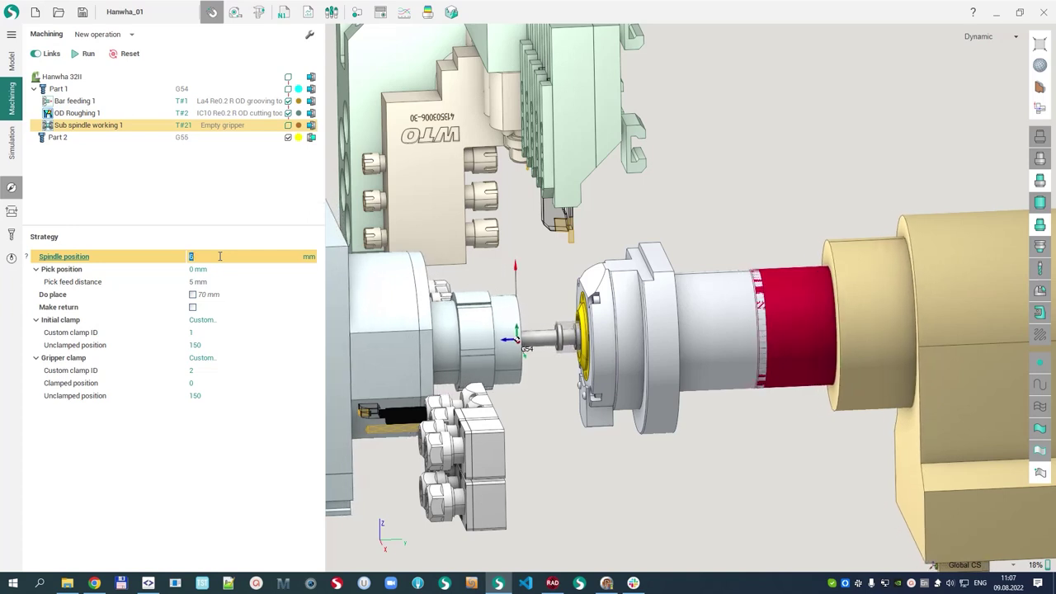
scroll(219, 257, down, 18)
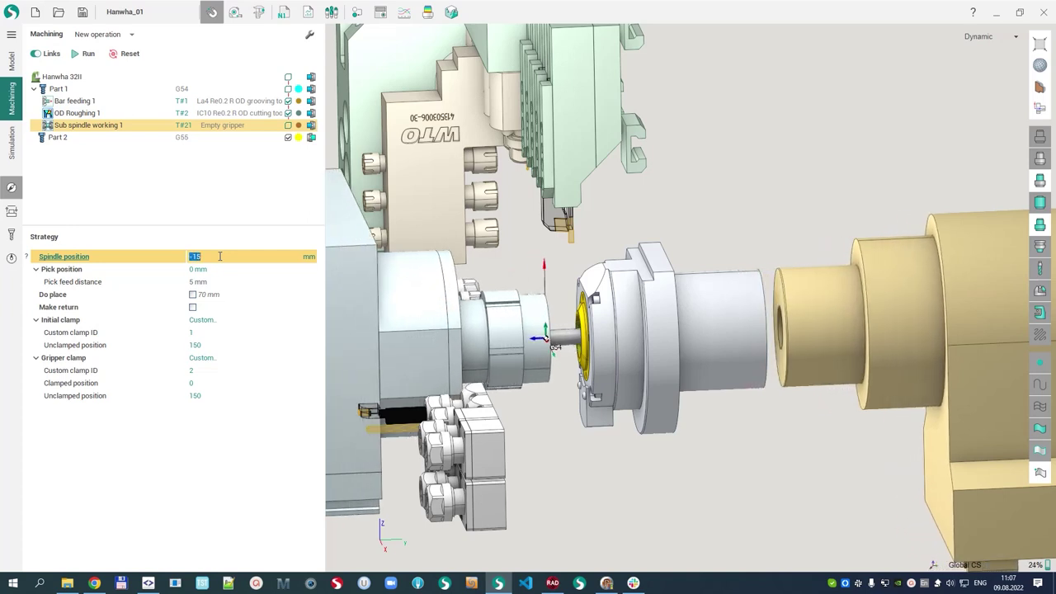
text(0)
key(Return)
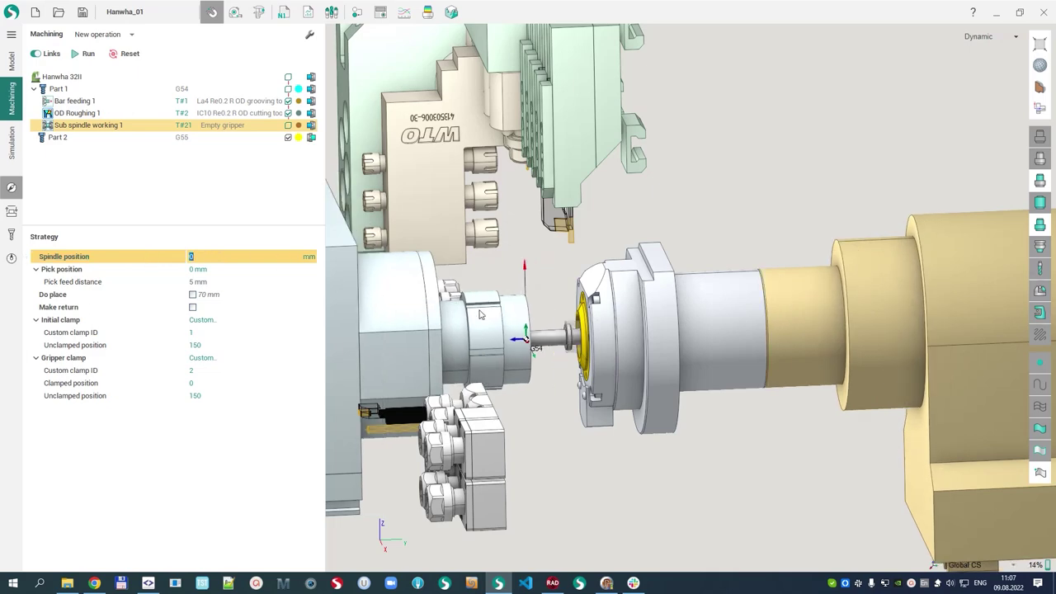
Set the pick position of the sub spindle operation to -11 mm and inspect the collet at the shaft end.
scroll(481, 314, up, 5)
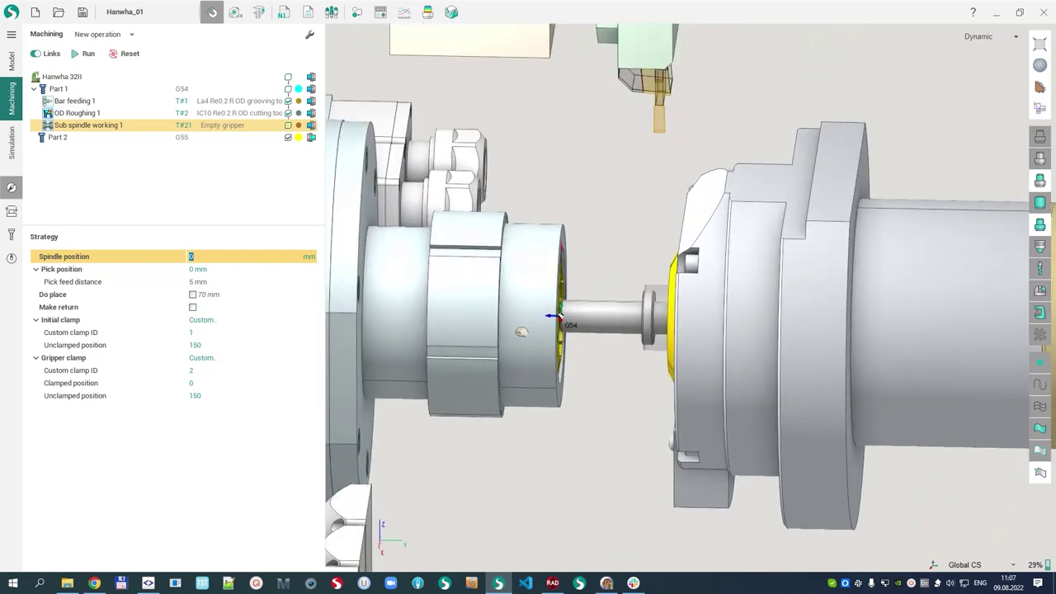
scroll(521, 332, down, 2)
click(215, 269)
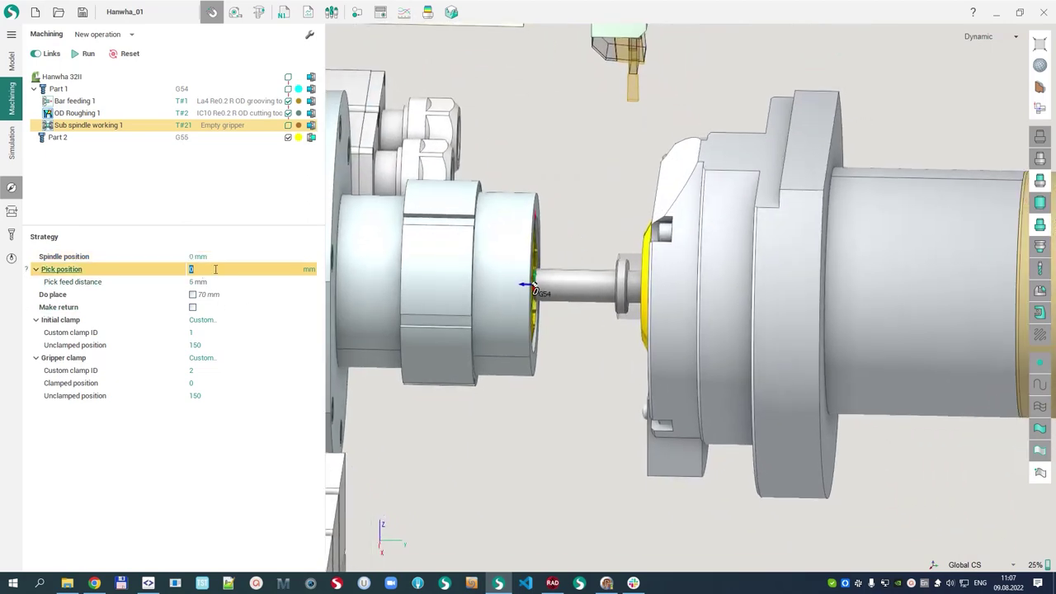
scroll(216, 269, up, 5)
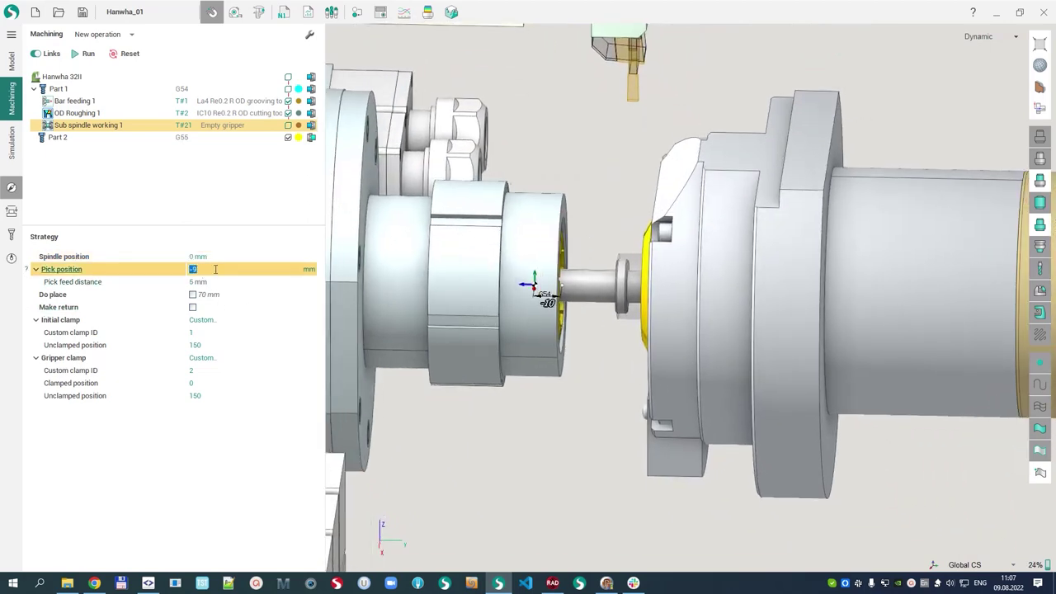
scroll(215, 269, down, 4)
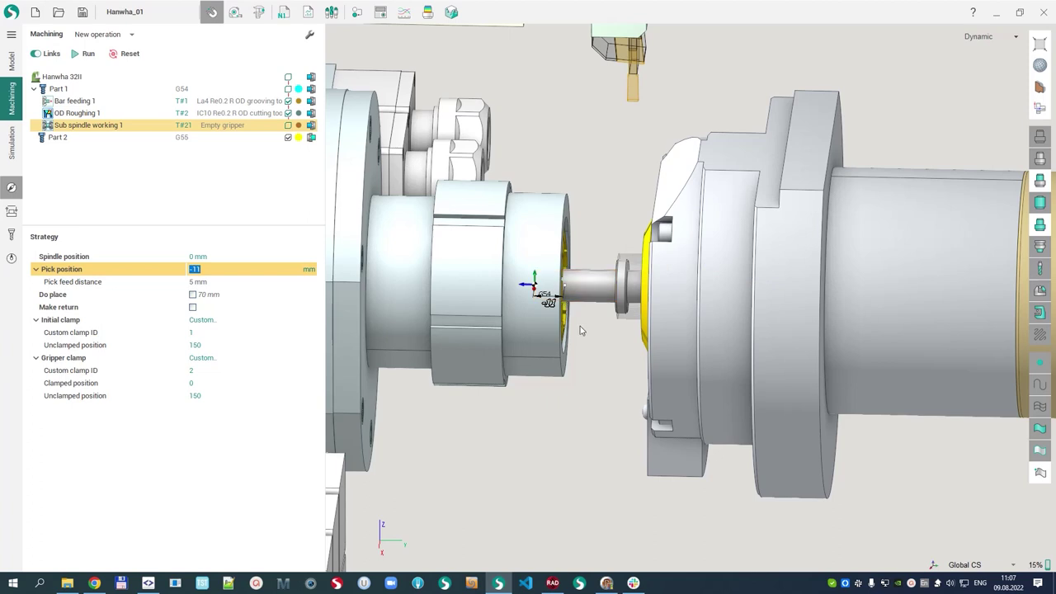
scroll(582, 320, down, 1)
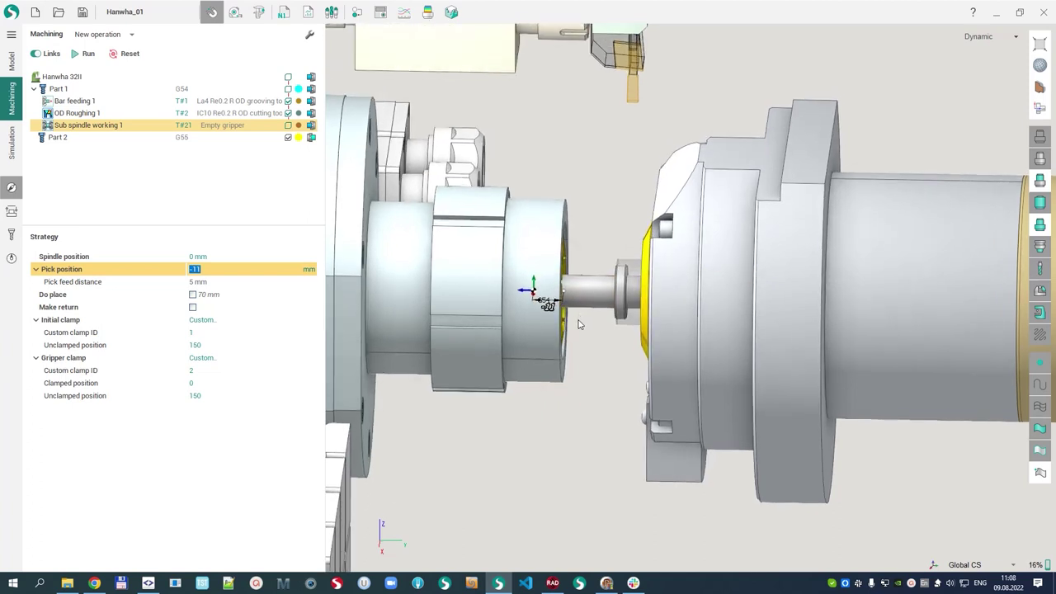
scroll(566, 312, up, 2)
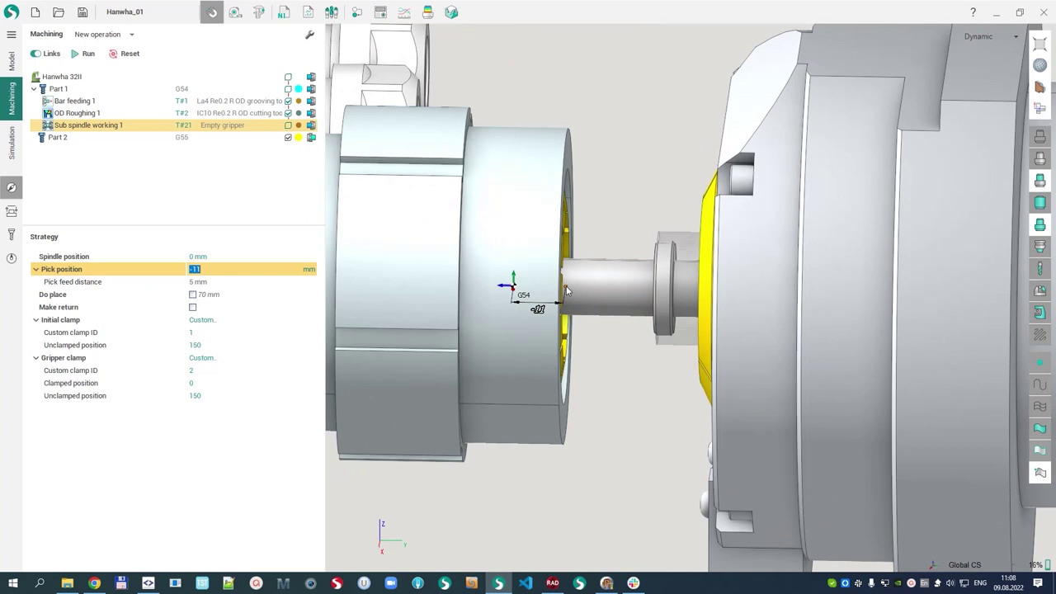
Check the operation's gripper tool parameters and set the pick position to -12 mm.
click(11, 235)
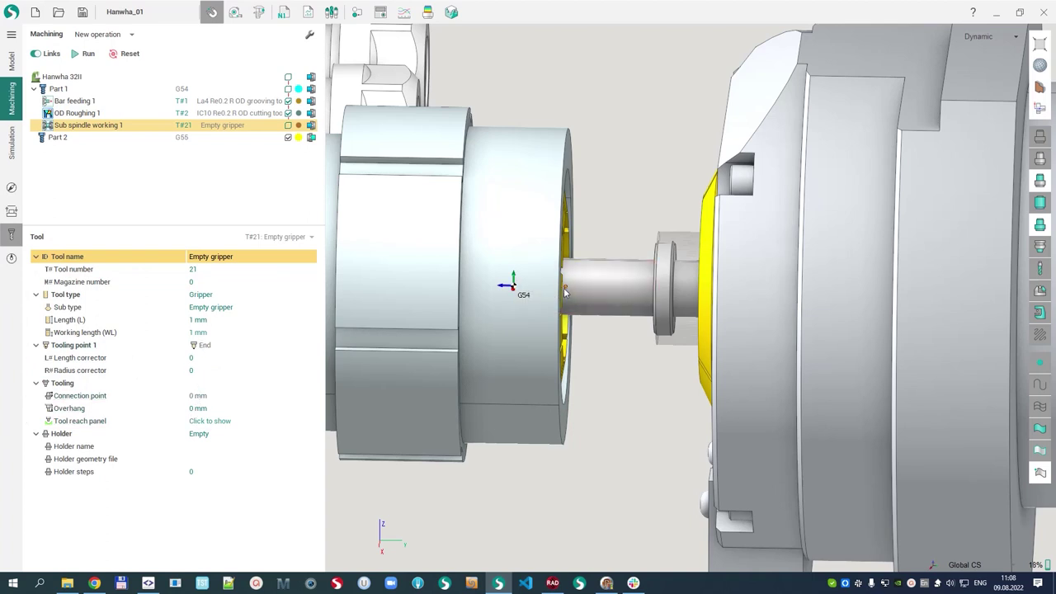
click(12, 187)
click(62, 269)
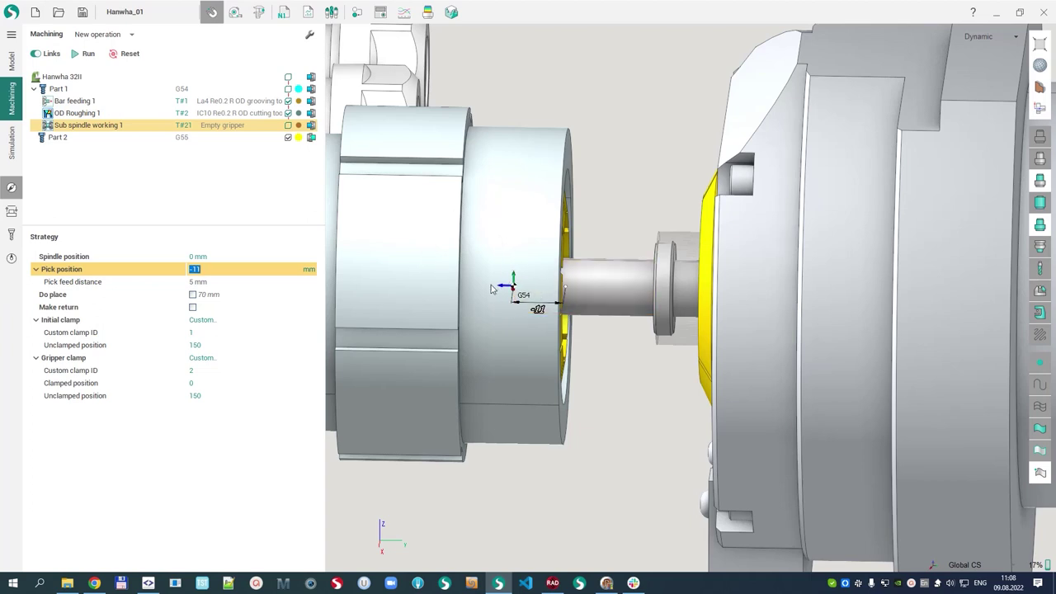
click(213, 270)
key(BackSpace)
text(2)
key(Return)
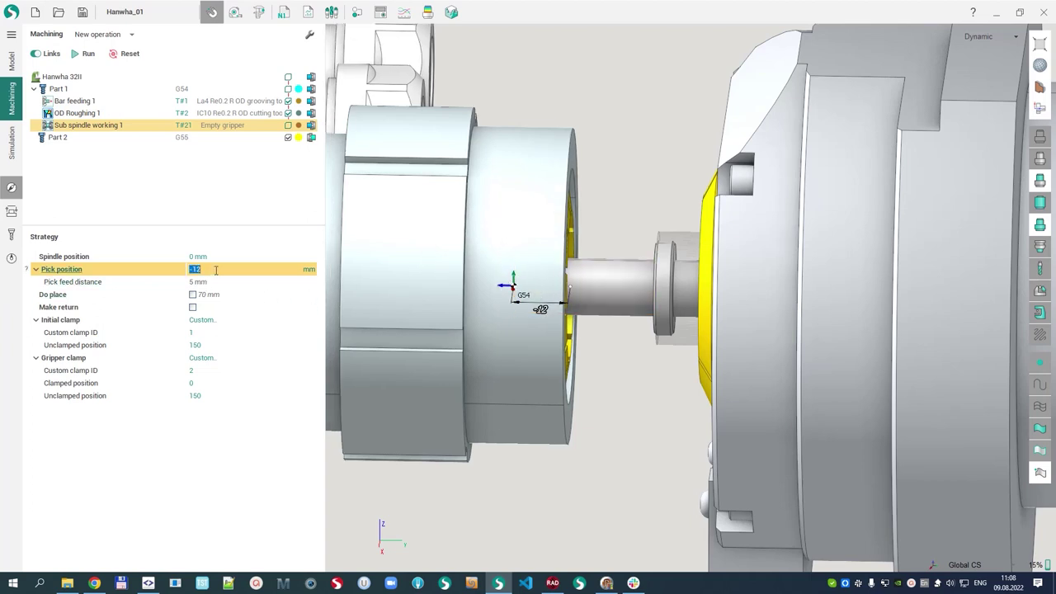
mouse_move(608, 322)
middle_down()
mouse_move(615, 305)
mouse_move(615, 322)
middle_up()
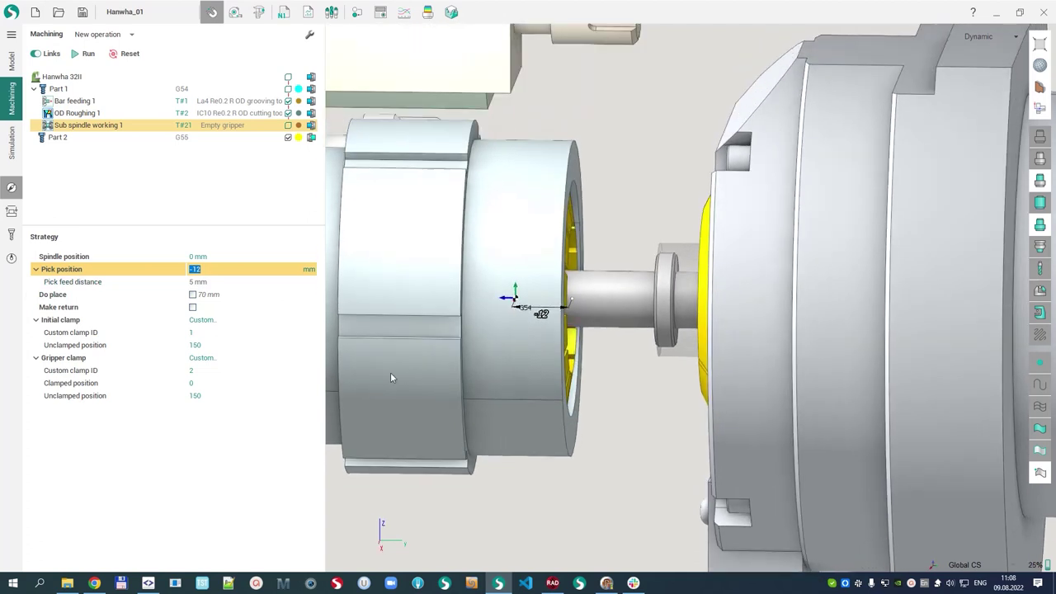
Set the pick feed distance of the sub spindle operation to 15 mm.
click(213, 283)
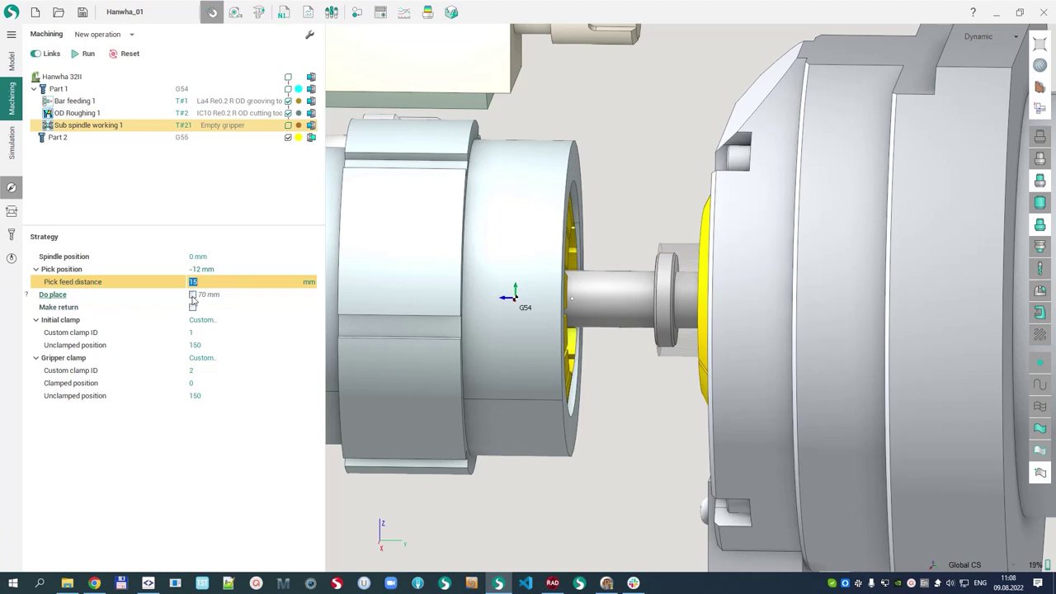
middle_drag(618, 357, 602, 317)
scroll(591, 318, down, 1)
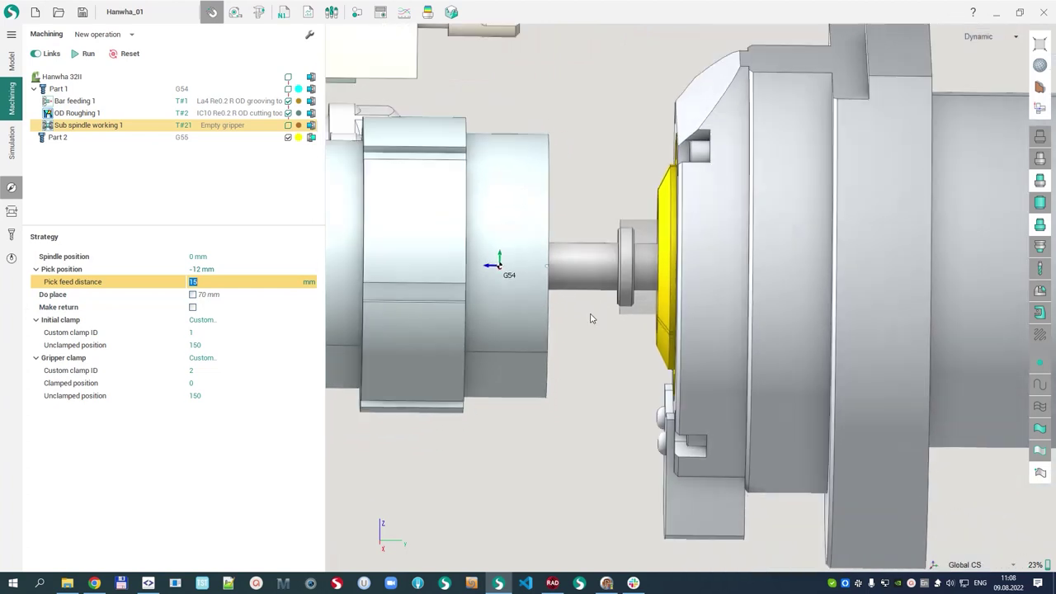
Enable Do place for the sub spindle operation with a place position of 82 mm.
click(192, 296)
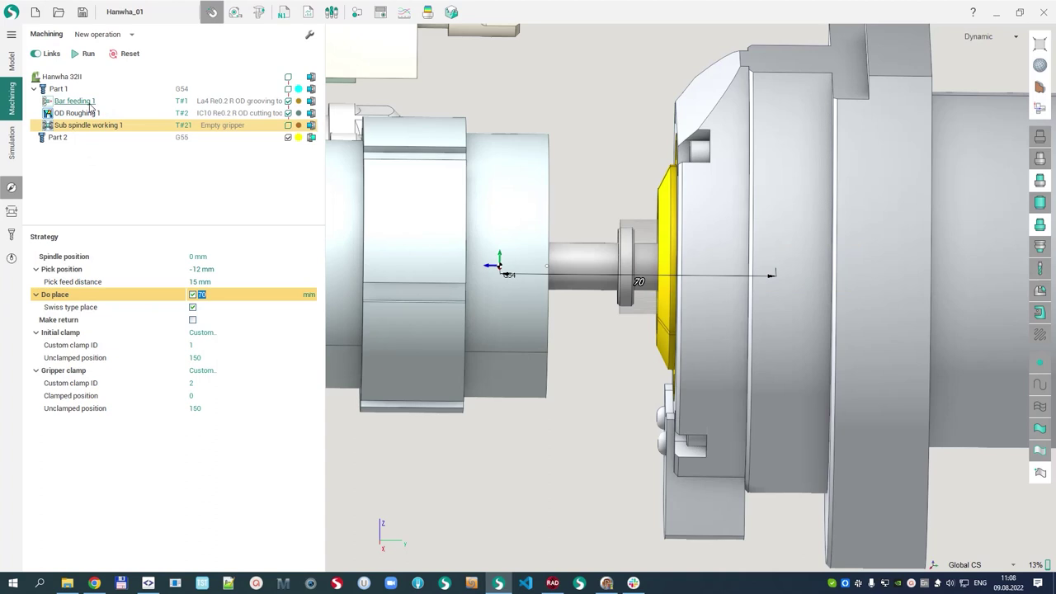
scroll(222, 299, up, 3)
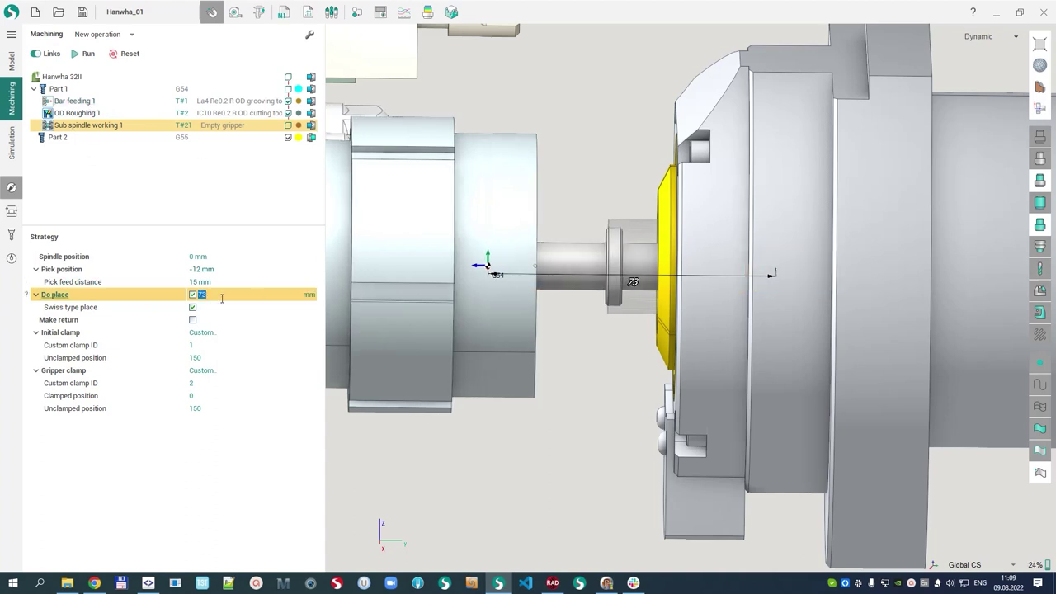
scroll(222, 298, up, 7)
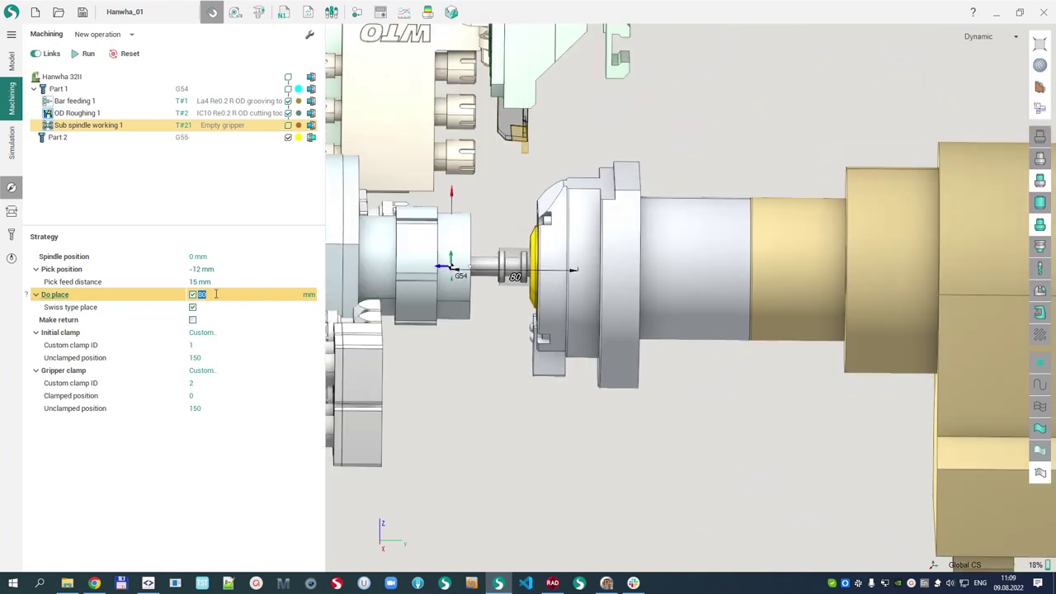
scroll(220, 297, down, 5)
scroll(218, 294, up, 7)
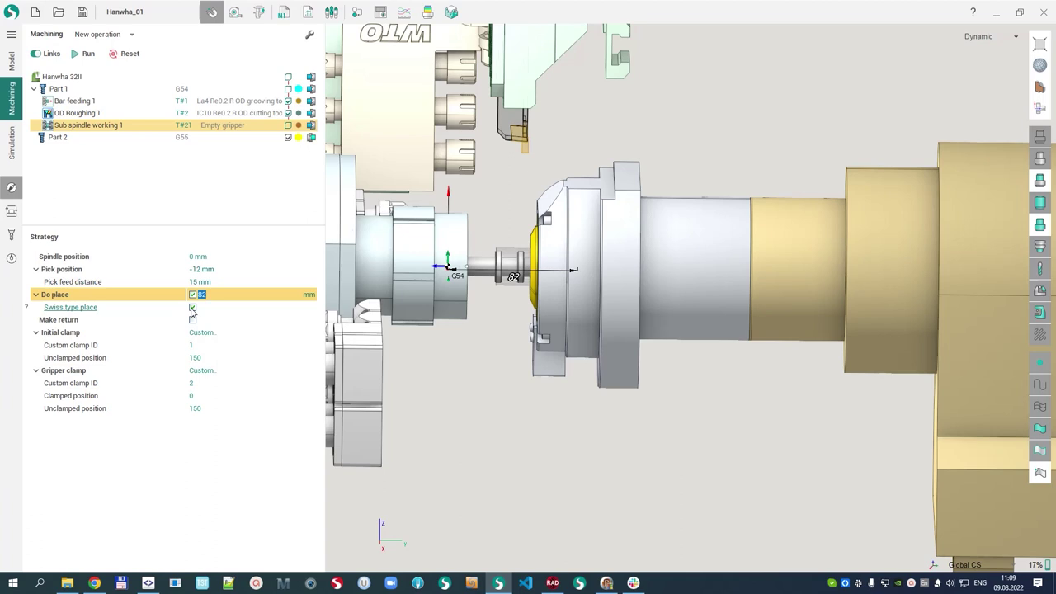
Turn off Swiss type place and enable Make return with a return feed distance of 15 mm.
click(192, 309)
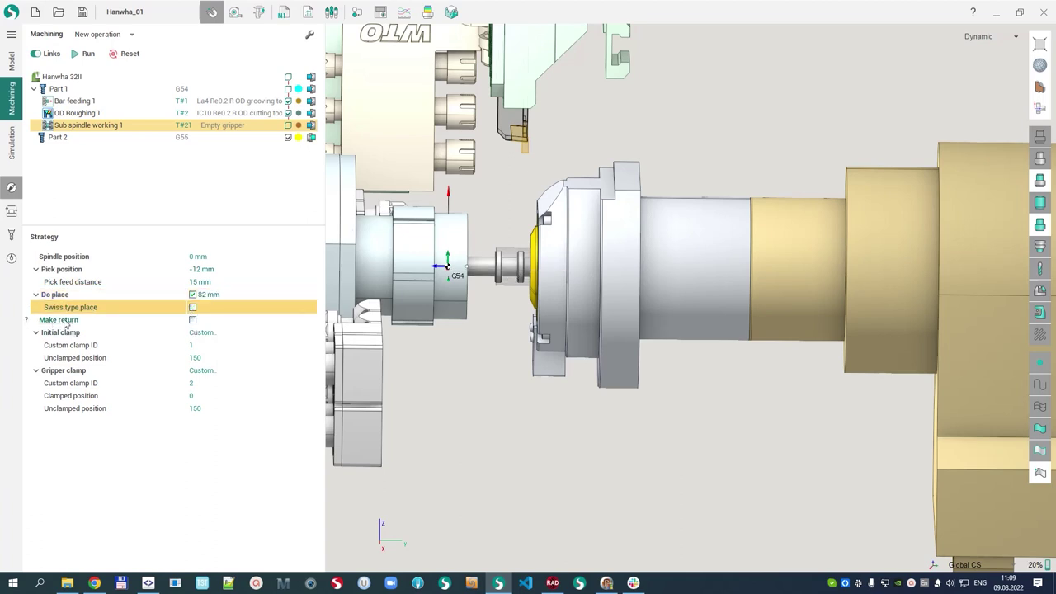
click(192, 320)
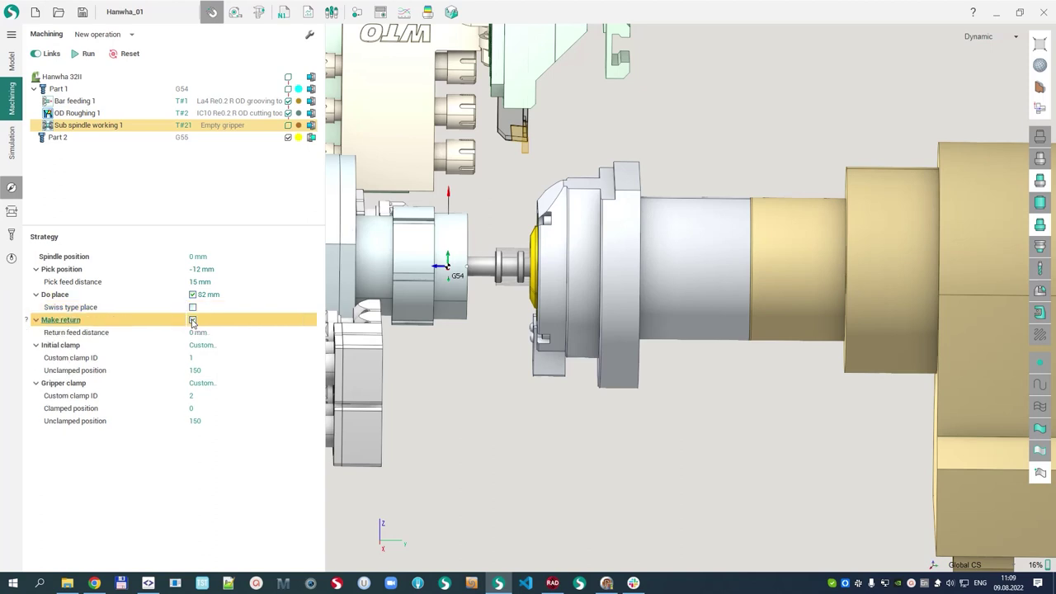
click(198, 333)
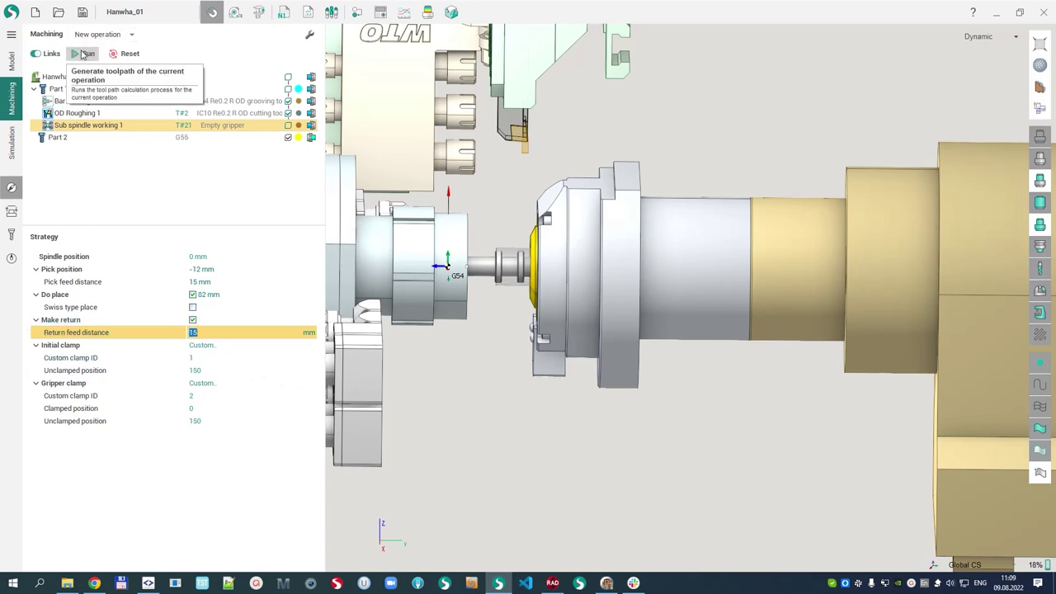
Calculate the Sub spindle working 1 toolpath and expand its command list in the simulation.
click(89, 53)
click(11, 142)
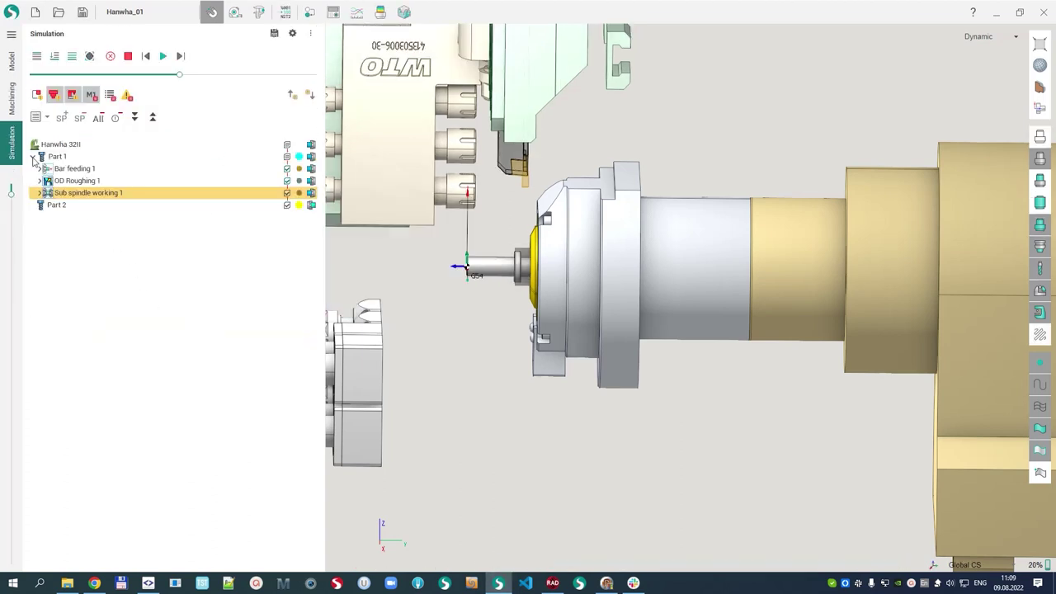
click(55, 57)
scroll(686, 349, down, 1)
middle_drag(686, 350, 745, 348)
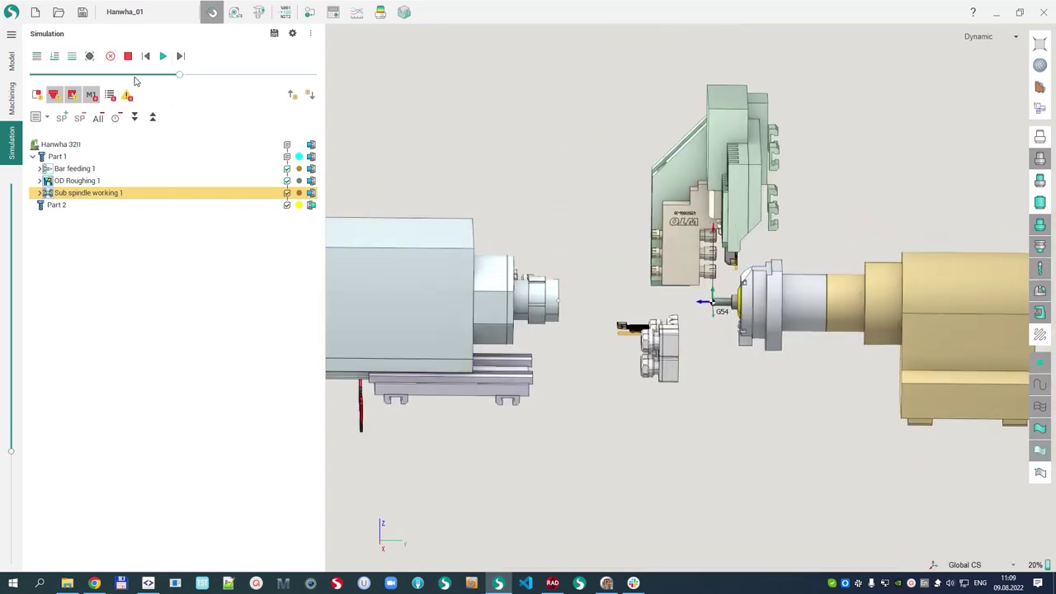
click(39, 193)
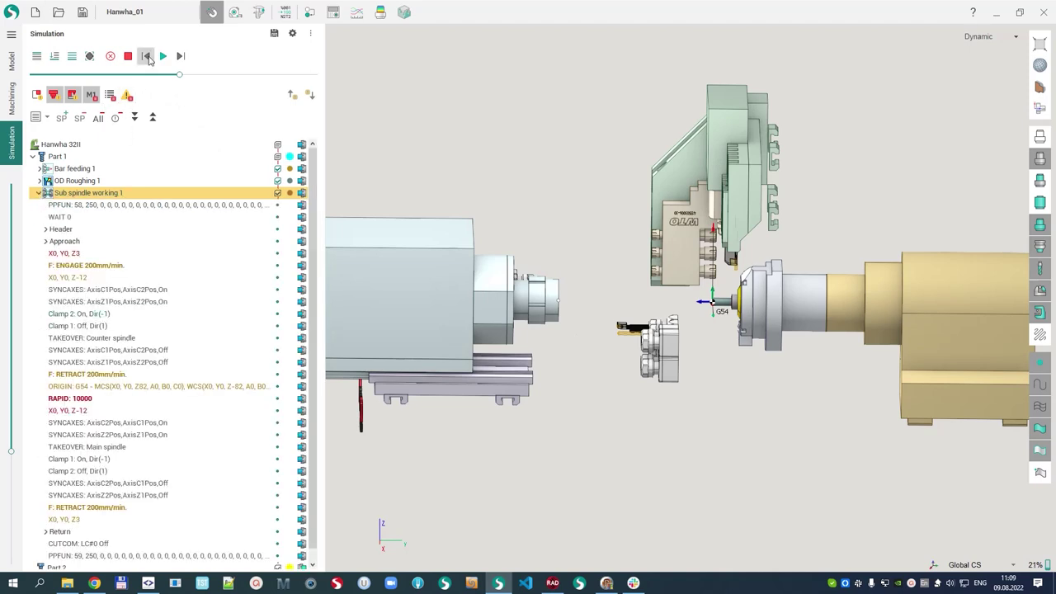
Simulate Sub spindle working 1, varying the playback speed to watch the part pick-up, placing and return moves.
click(163, 55)
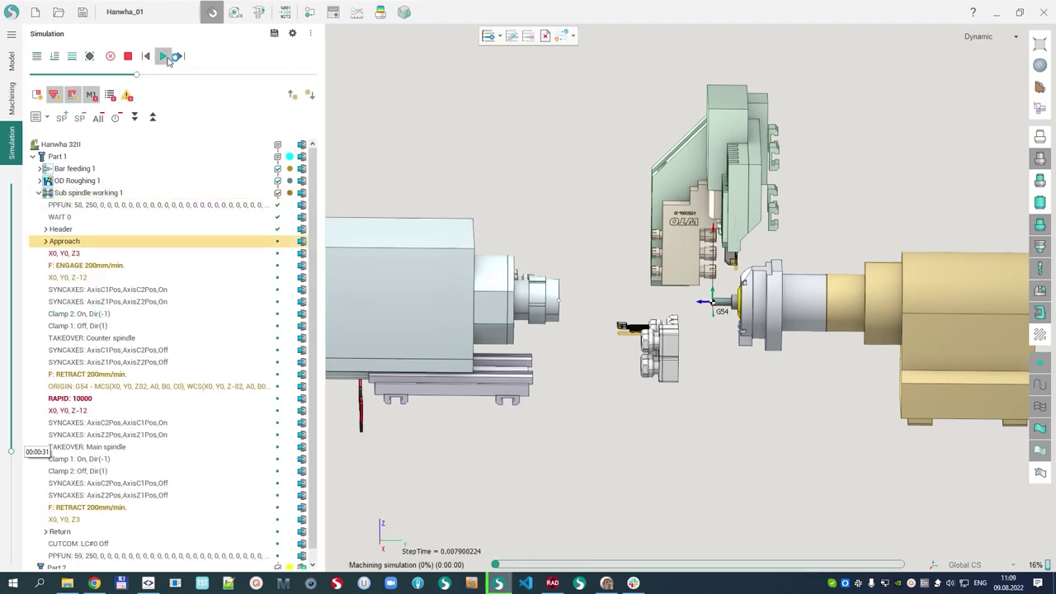
mouse_move(142, 77)
mouse_down()
mouse_move(189, 71)
mouse_move(122, 75)
mouse_up()
scroll(755, 310, up, 5)
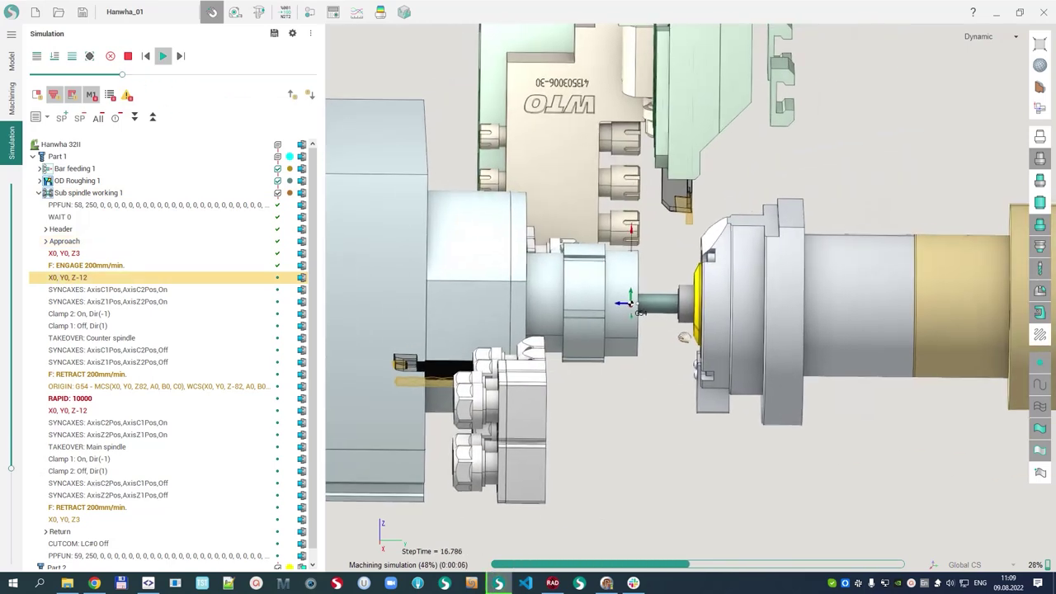
drag(127, 73, 76, 78)
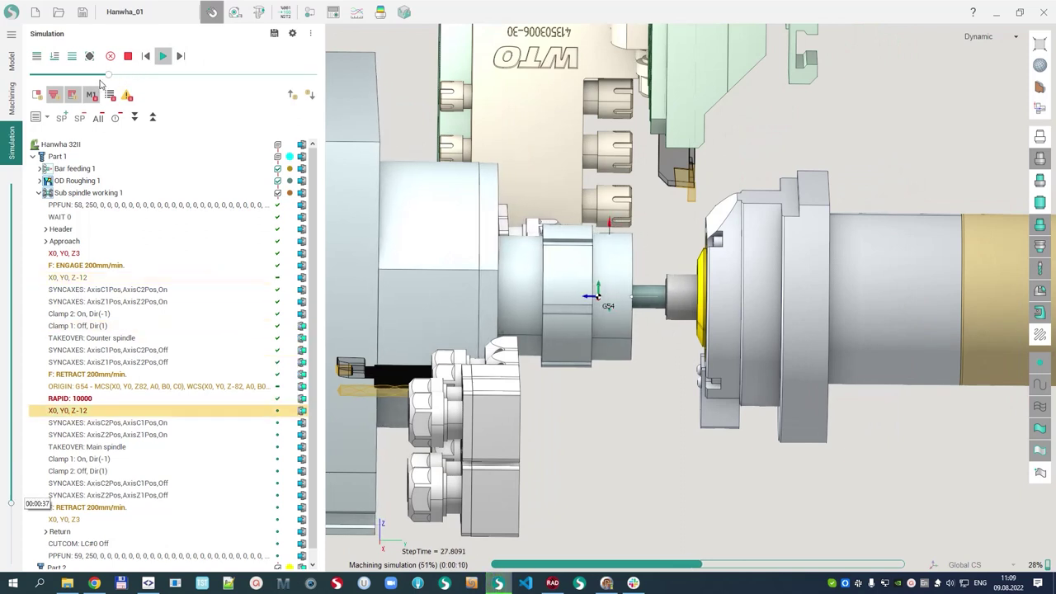
scroll(575, 309, down, 2)
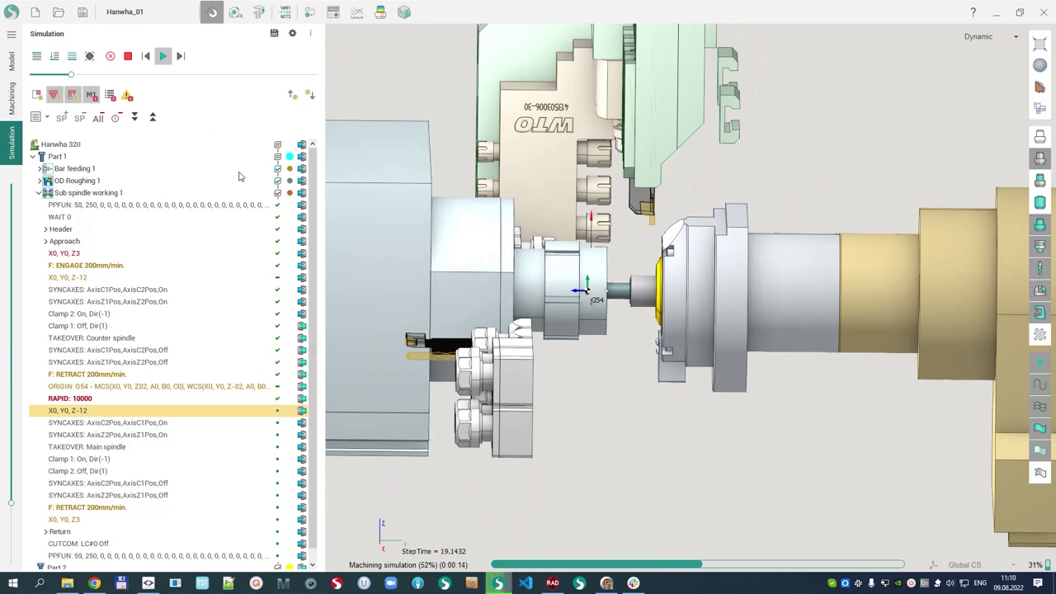
drag(75, 77, 167, 71)
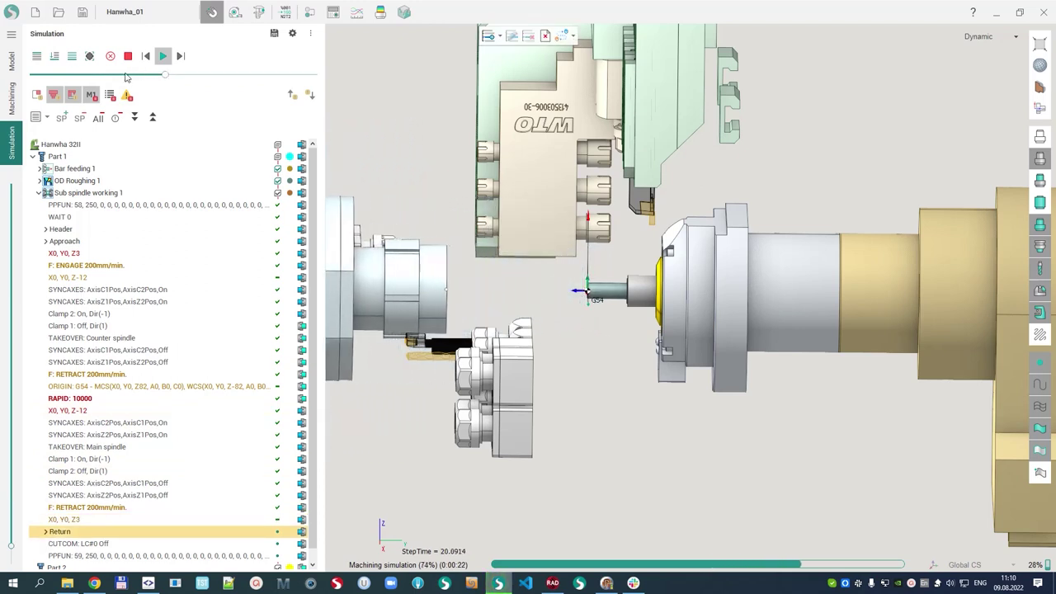
Enable Swiss type place, turn off Make return for Sub spindle working 1, and recalculate its toolpath.
click(12, 100)
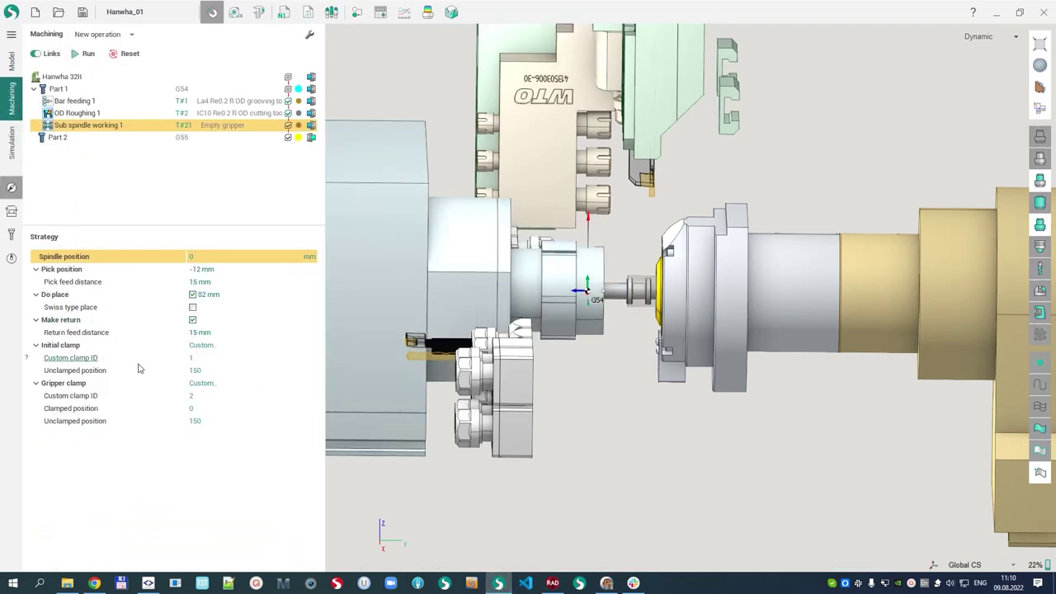
click(192, 309)
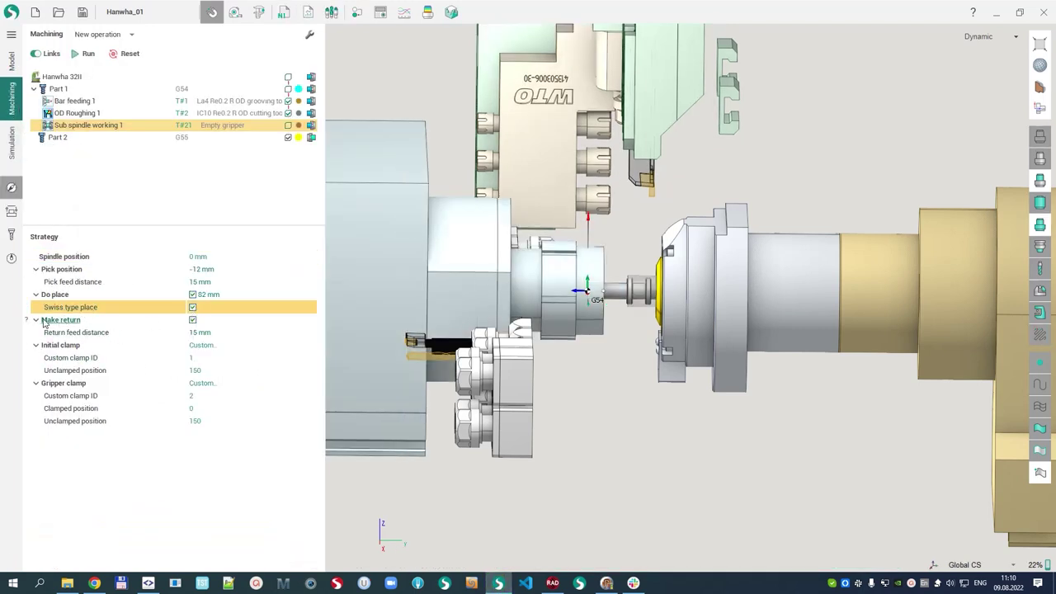
click(192, 320)
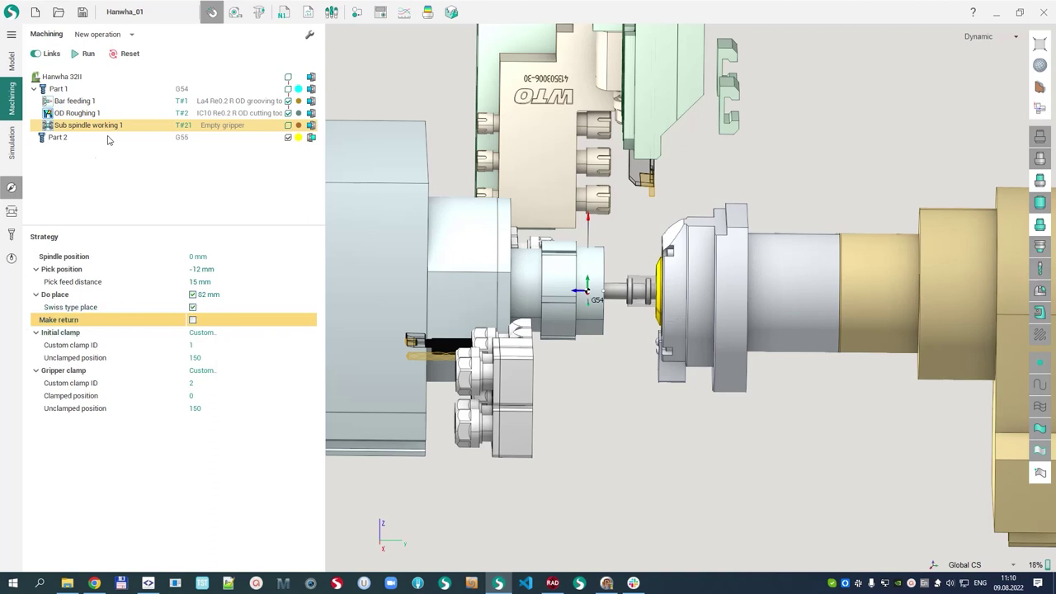
click(85, 53)
Expand the commands of Sub spindle working 1, simulate the Swiss type place, and examine the spindle, guide bushing and sub spindle positions.
click(11, 142)
scroll(648, 293, down, 3)
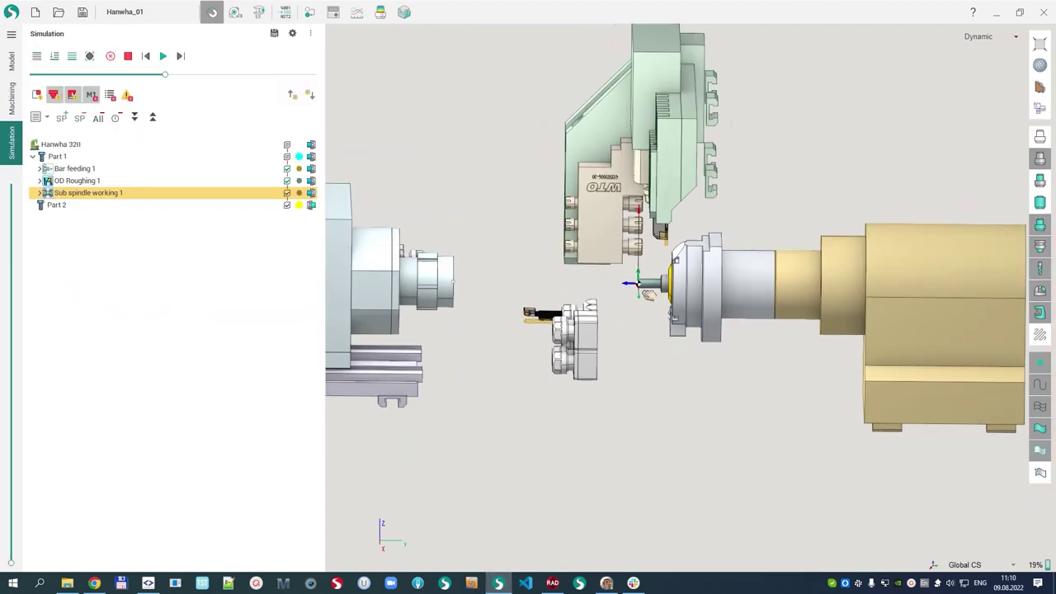
click(38, 193)
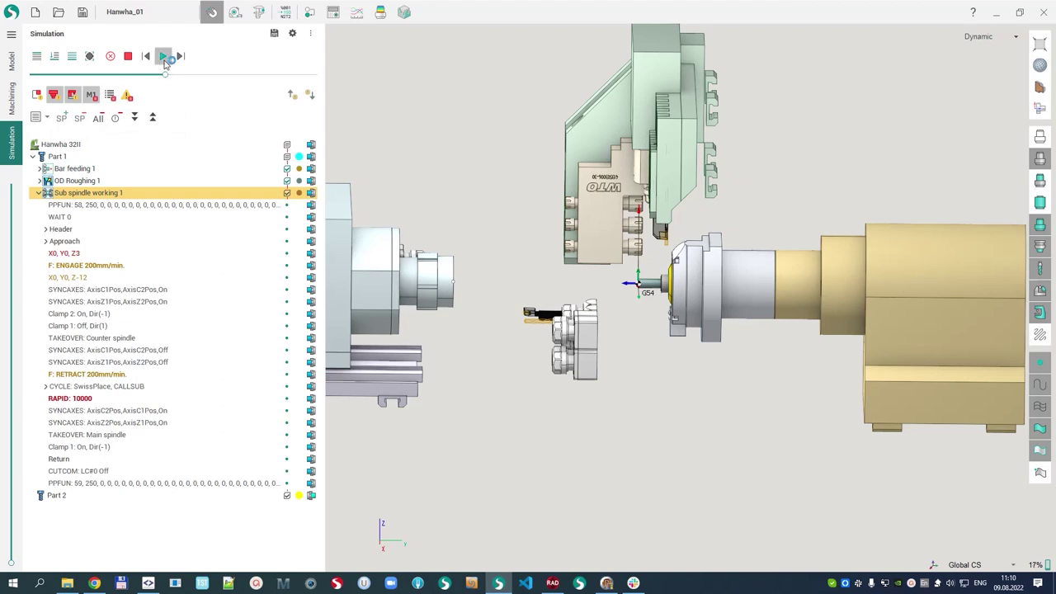
click(163, 55)
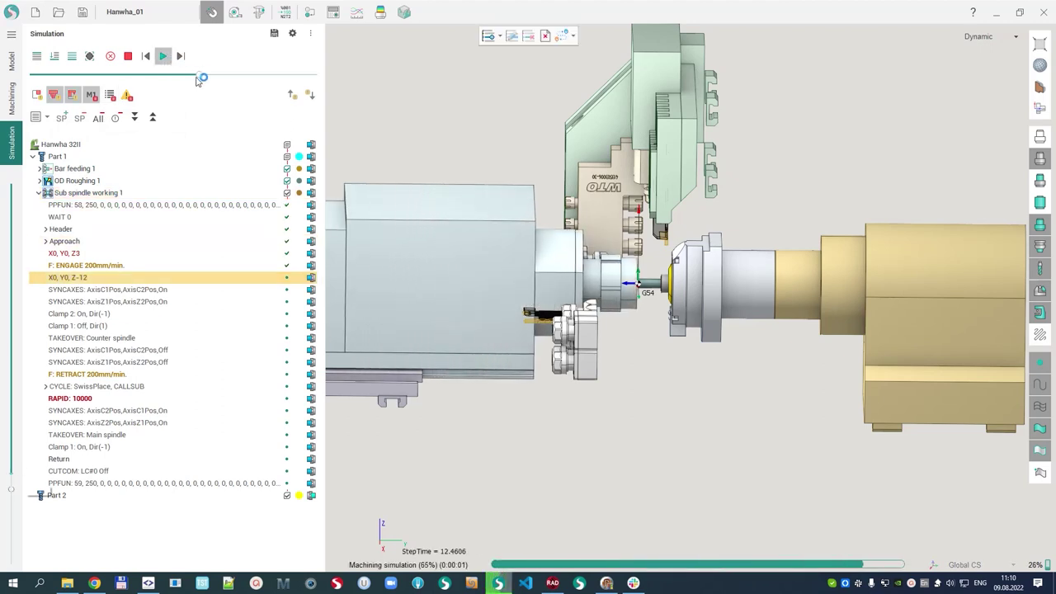
drag(204, 80, 104, 81)
scroll(813, 285, up, 3)
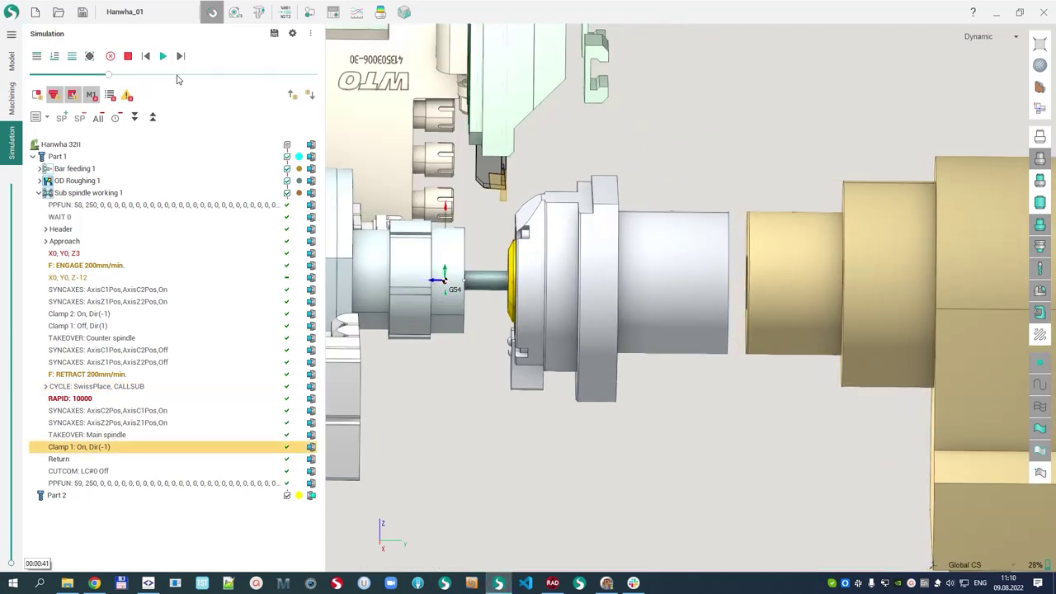
drag(108, 74, 146, 75)
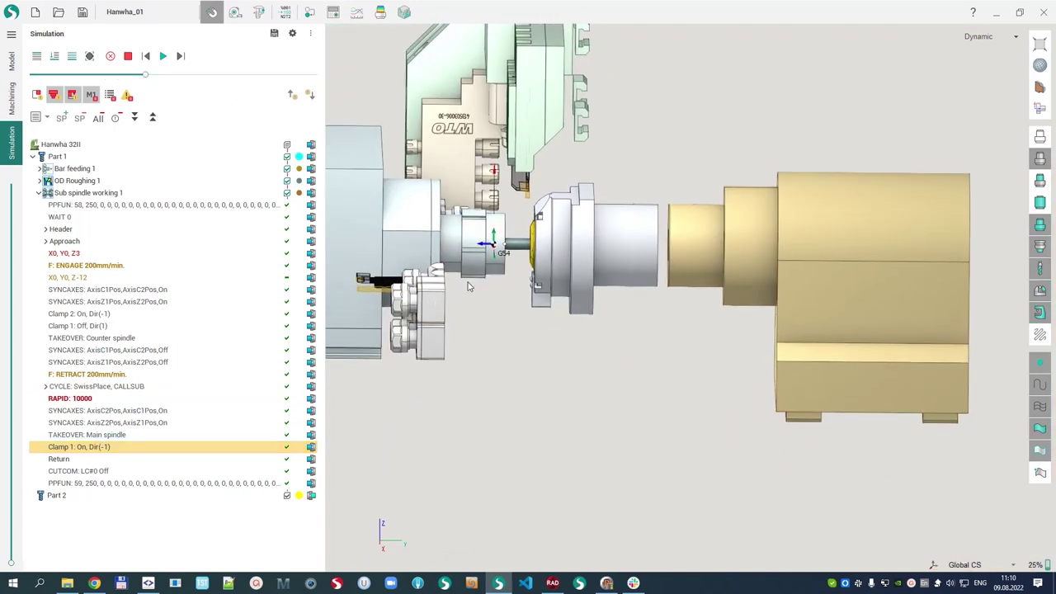
scroll(499, 223, up, 2)
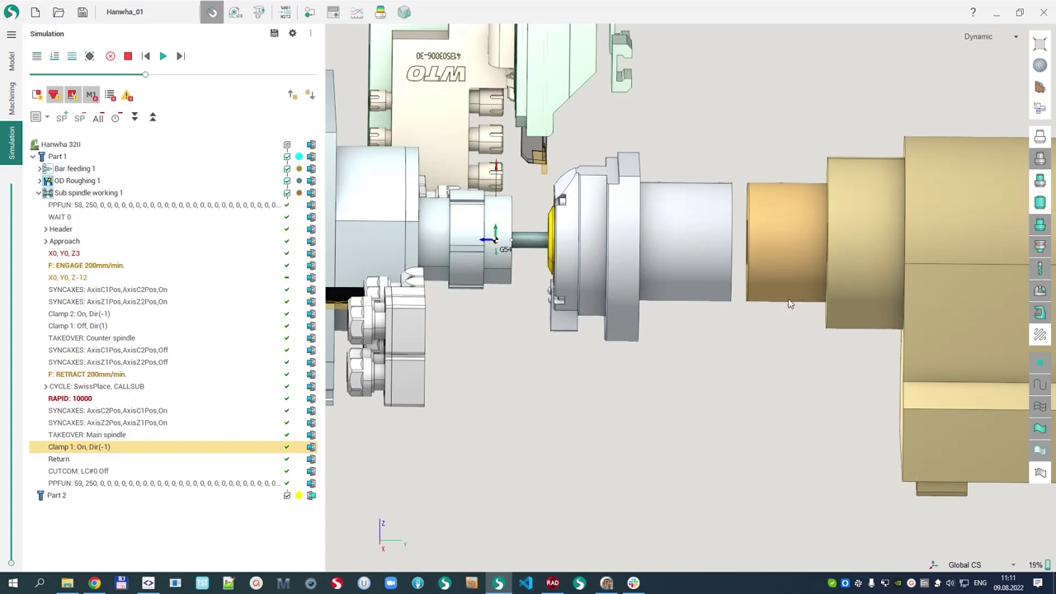
middle_drag(648, 333, 672, 313)
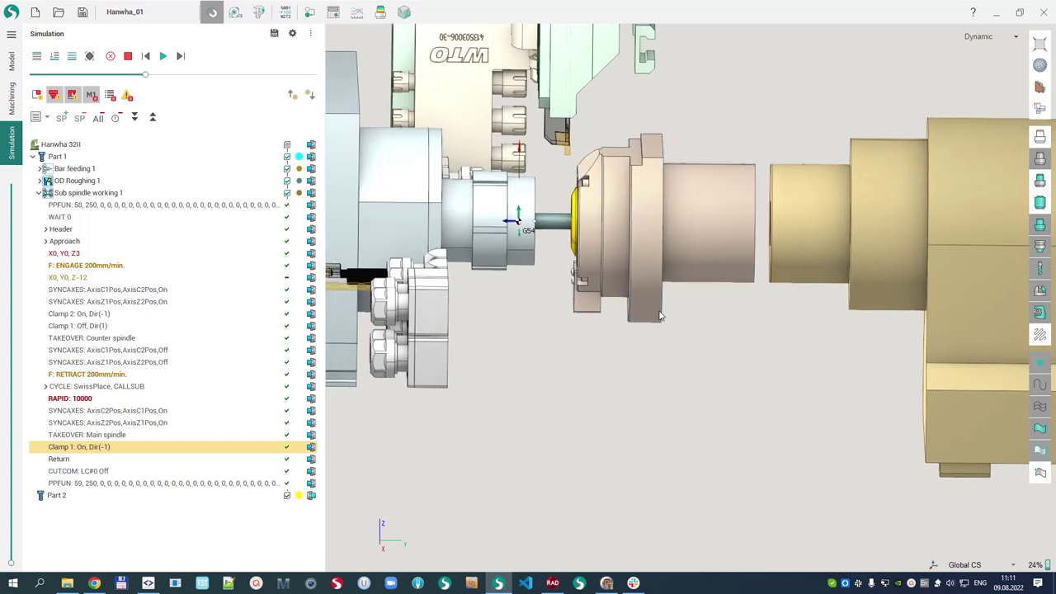
middle_drag(521, 318, 510, 314)
scroll(510, 313, up, 2)
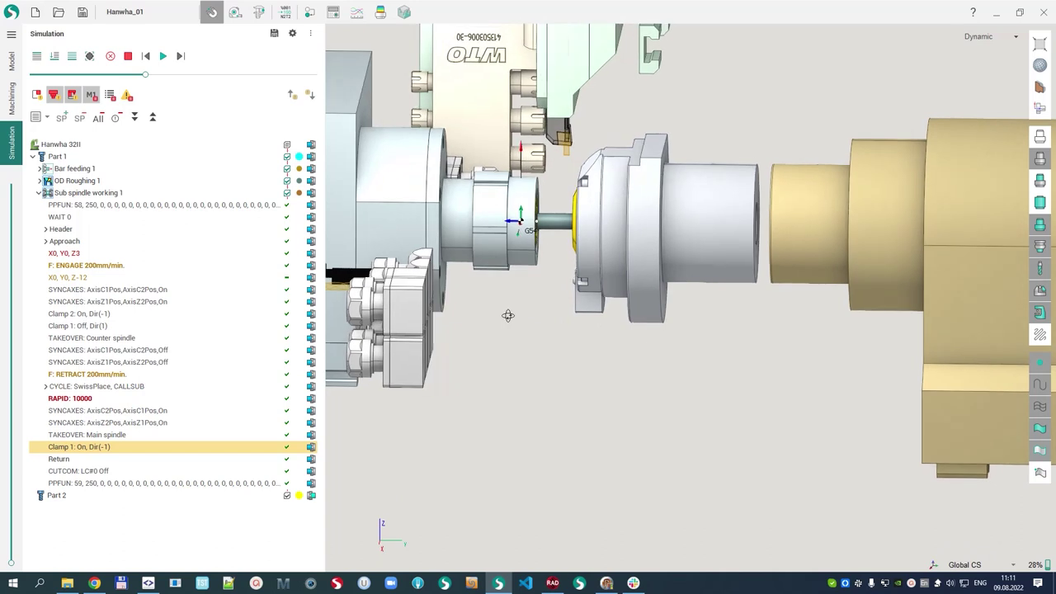
Examine the two collars on the part and add a new lathe OD Roughing operation after the sub spindle working.
click(12, 98)
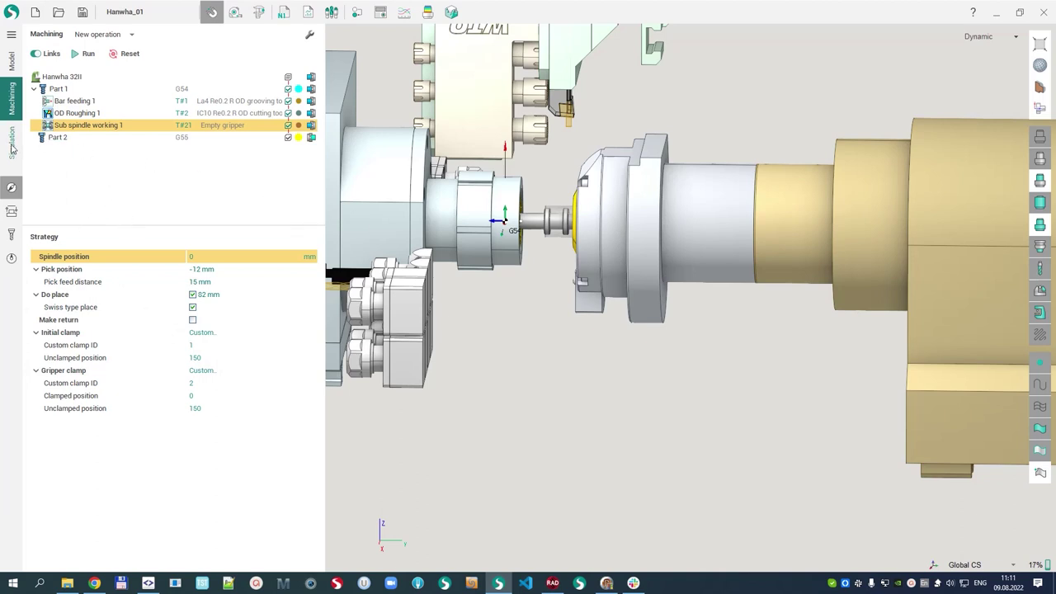
scroll(554, 211, up, 2)
scroll(528, 208, up, 3)
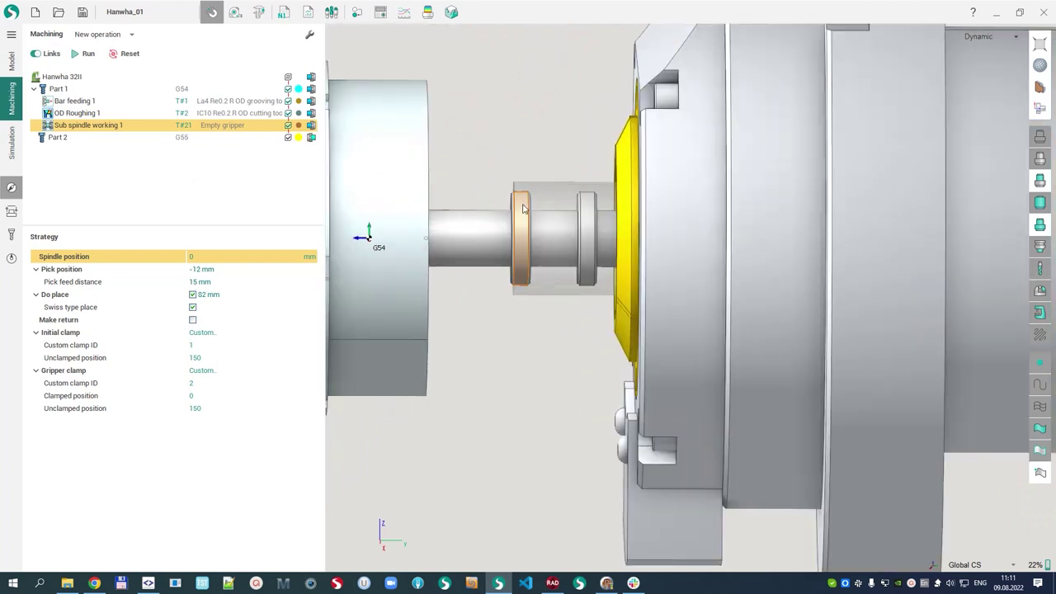
middle_drag(523, 208, 552, 206)
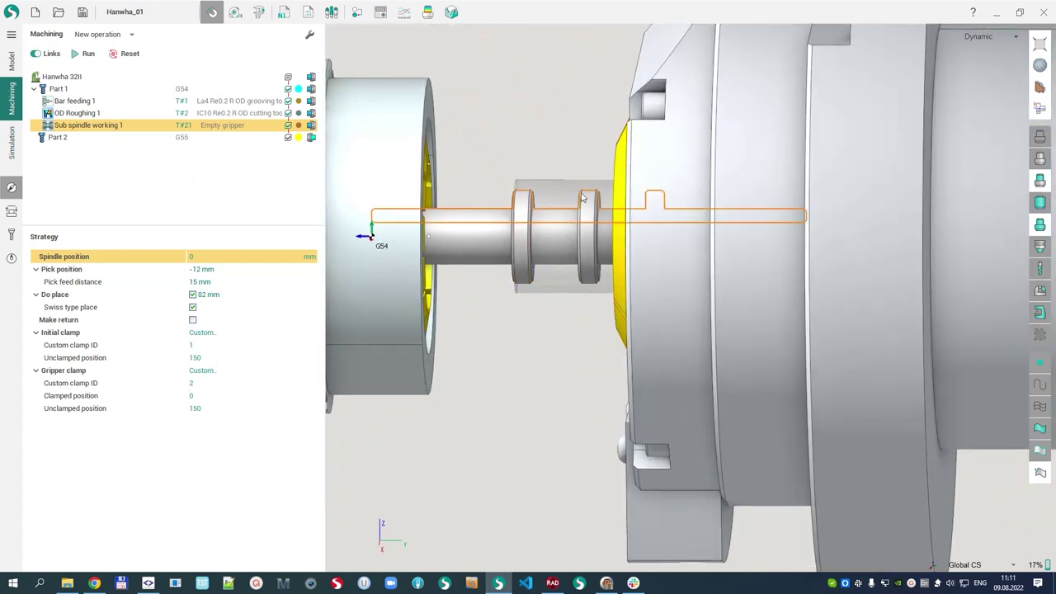
click(131, 34)
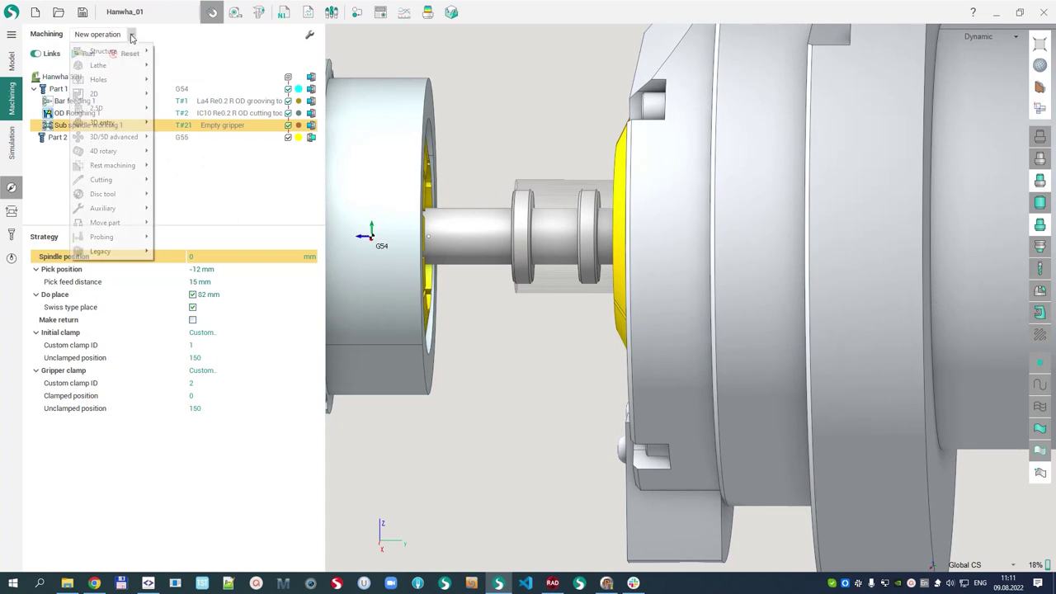
mouse_move(113, 68)
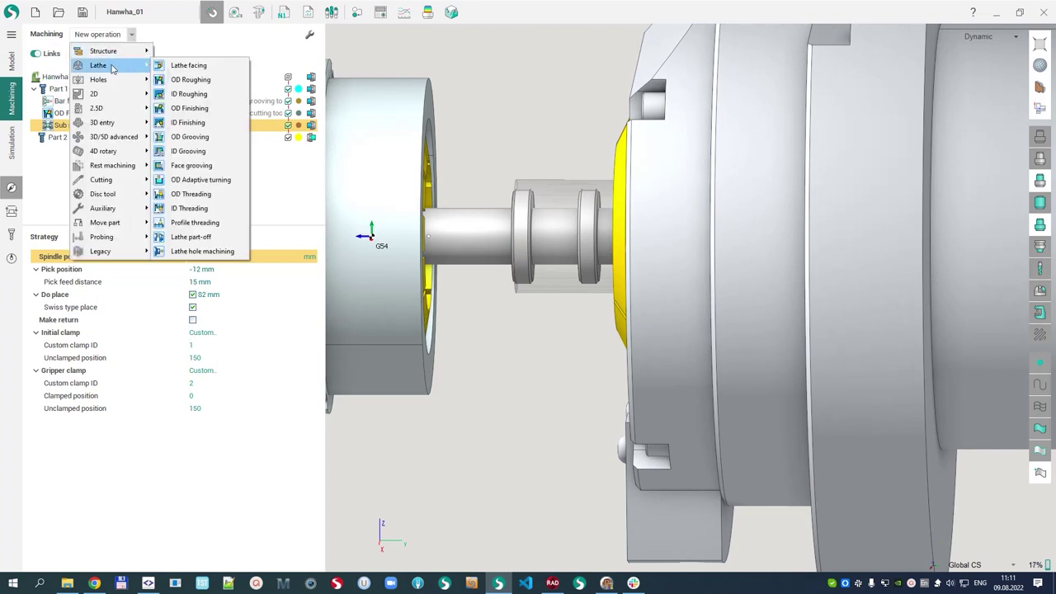
click(198, 80)
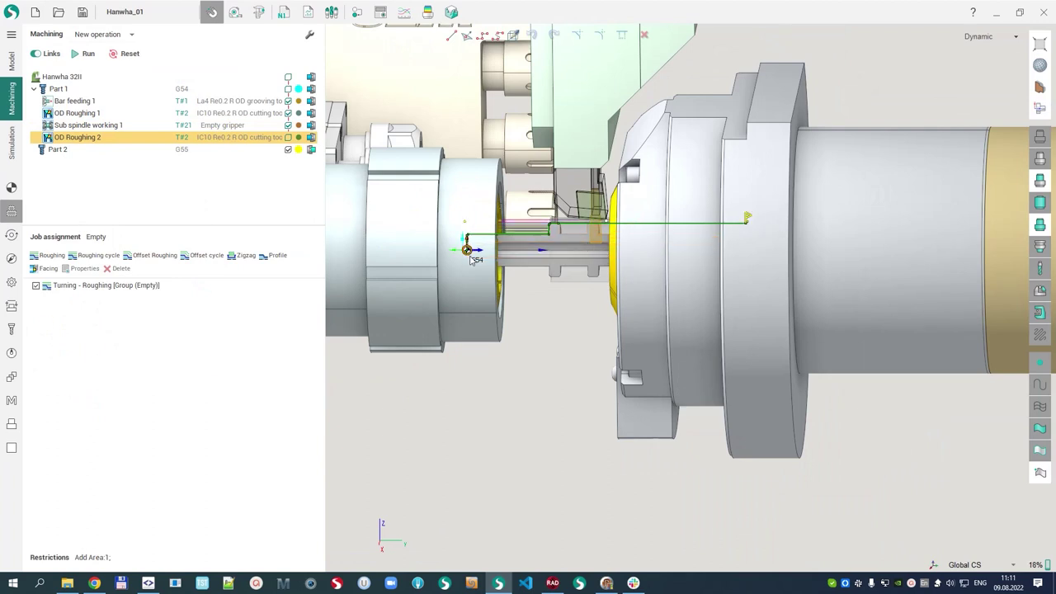
Move the start of the OD Roughing 2 contour to the outer edge of the first collar and set its start extension to 1.
scroll(498, 238, up, 4)
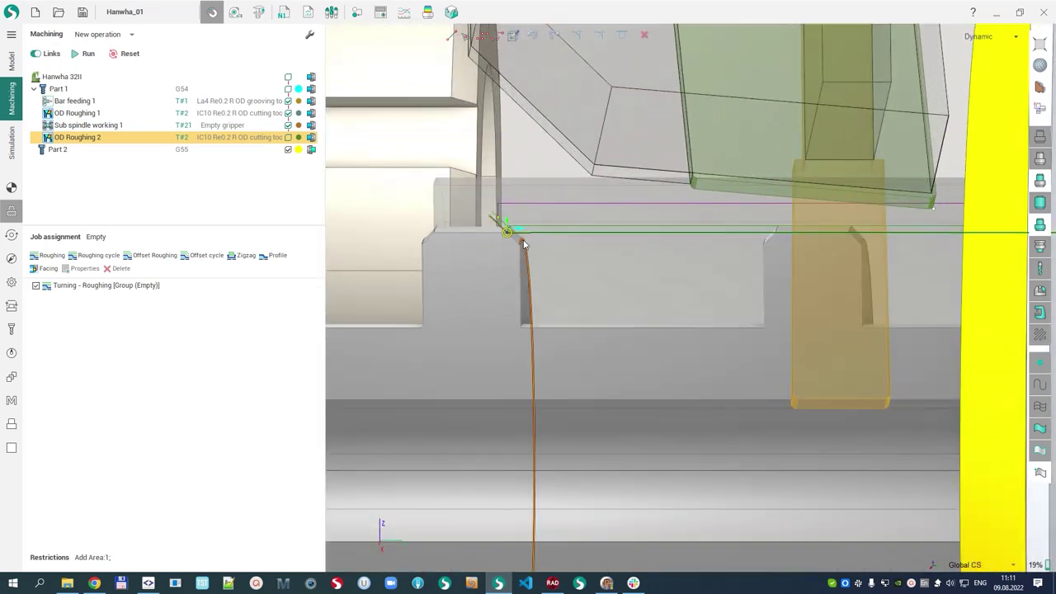
drag(504, 236, 404, 232)
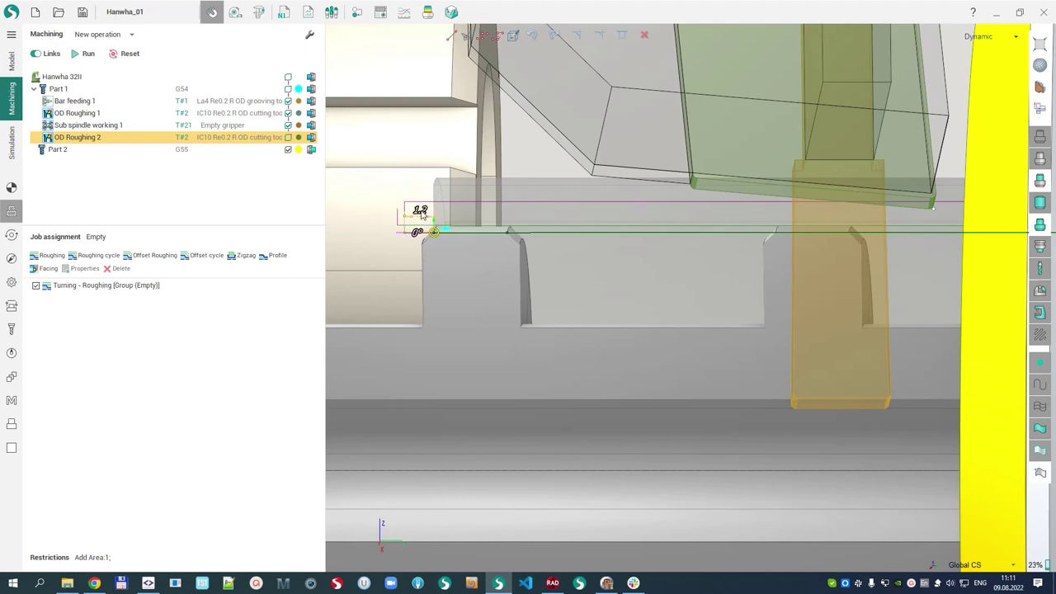
click(420, 212)
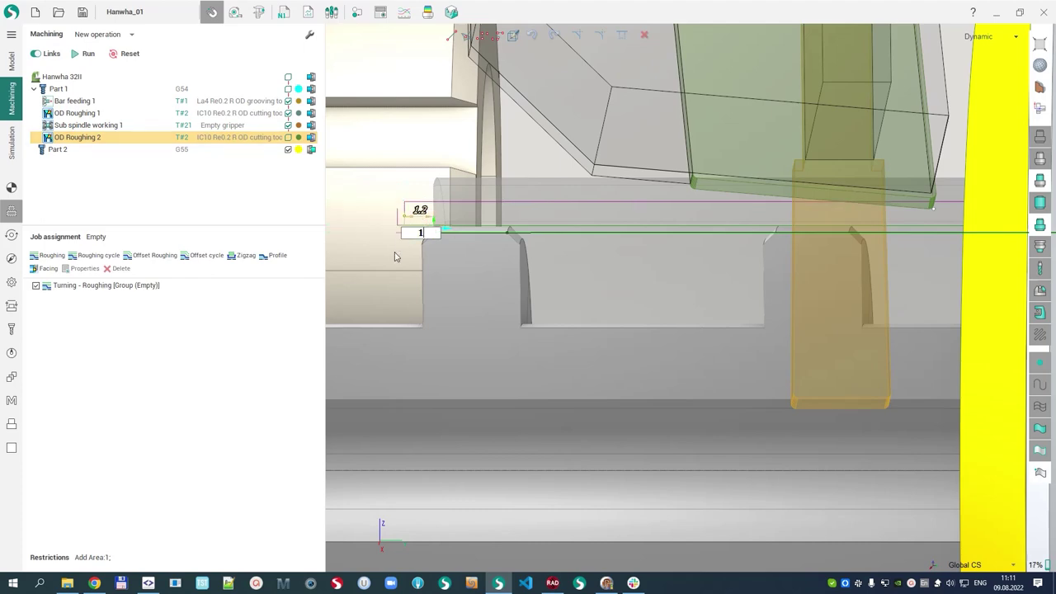
scroll(536, 252, down, 8)
middle_drag(590, 267, 464, 250)
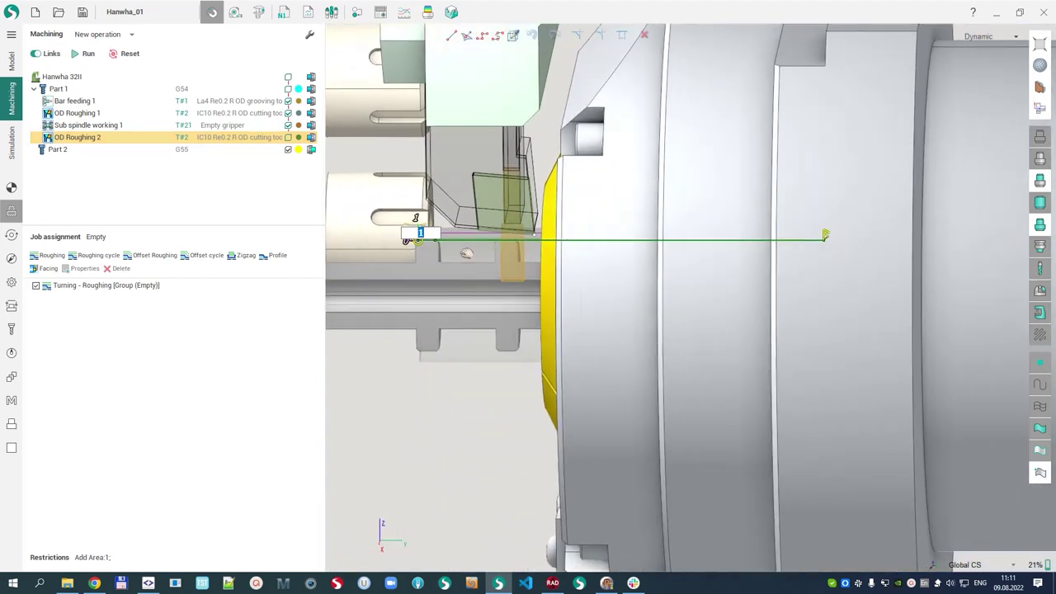
key(Return)
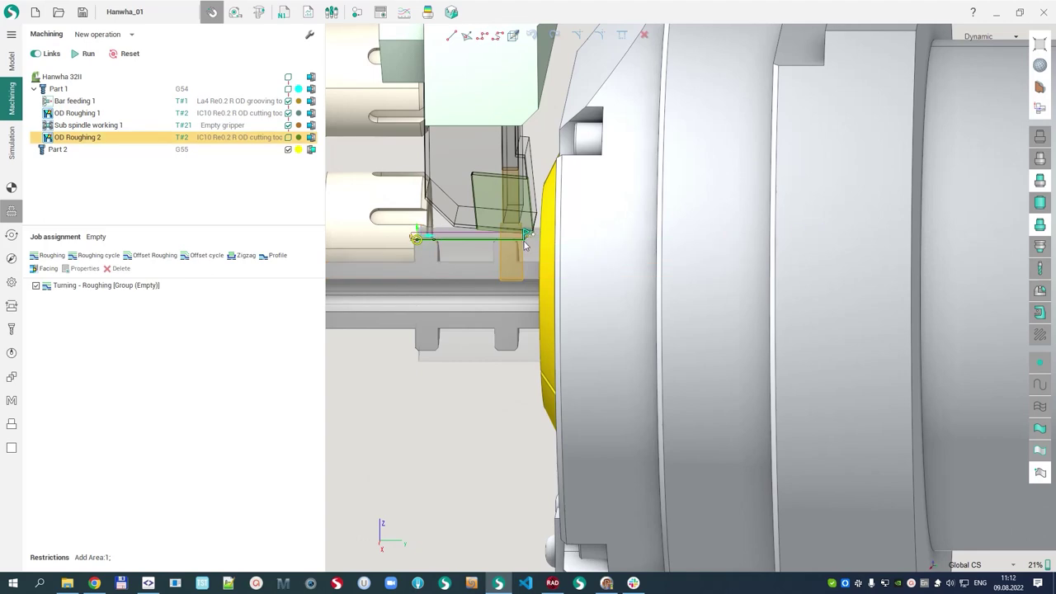
Adjust the end of the OD Roughing 2 contour just past the second collar, giving it a 90° end extension.
scroll(525, 243, up, 5)
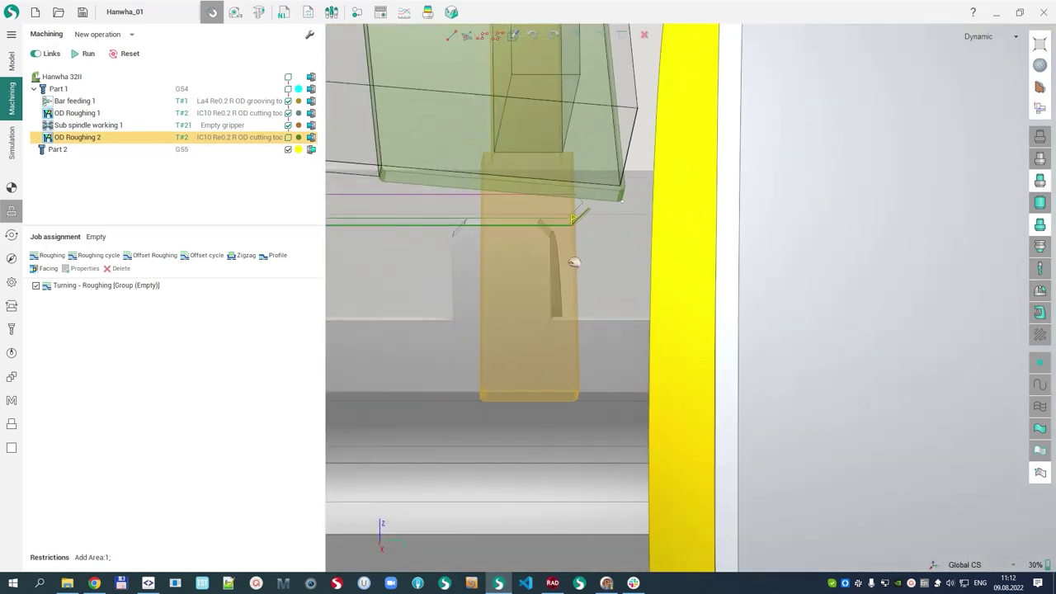
scroll(578, 193, down, 2)
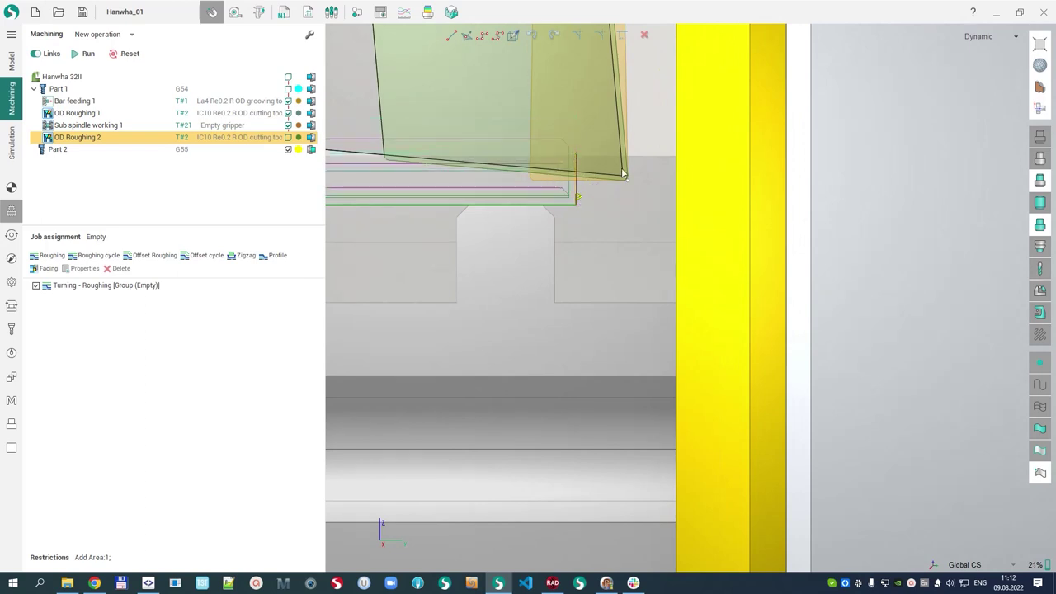
click(556, 183)
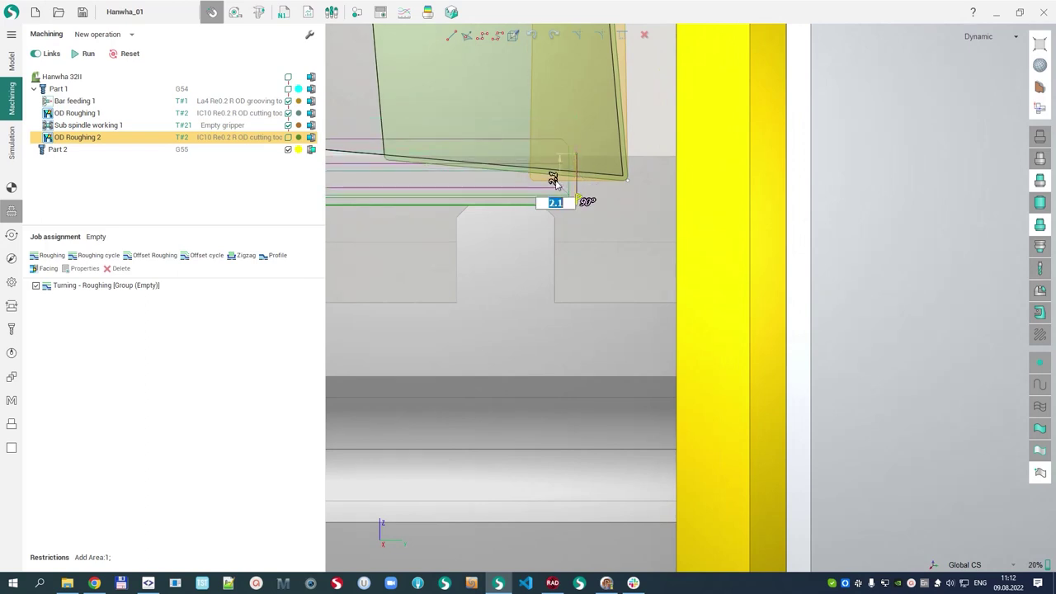
key(Return)
click(595, 235)
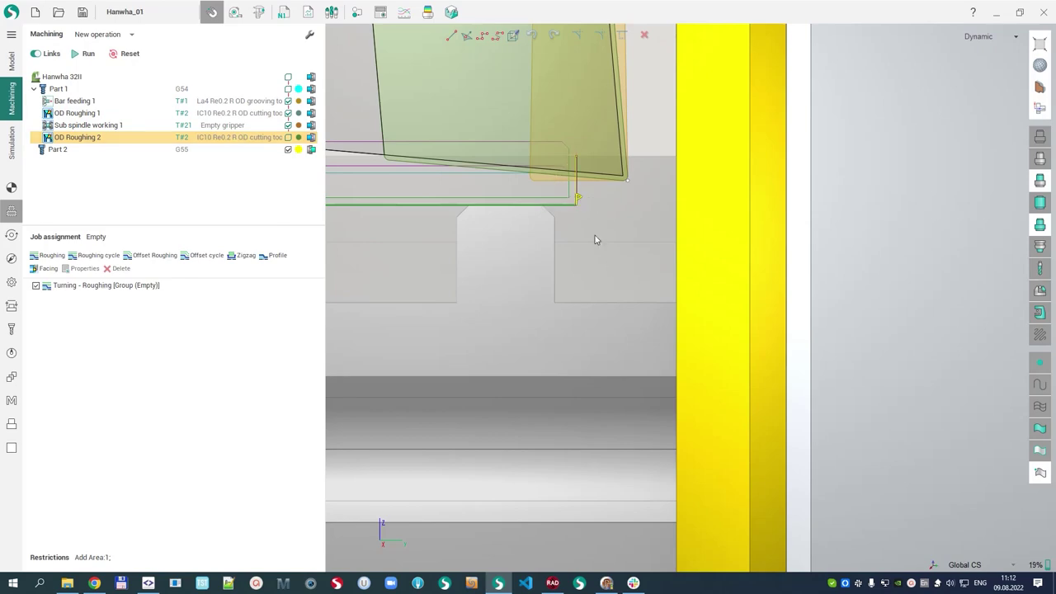
scroll(620, 236, down, 4)
middle_drag(648, 236, 711, 189)
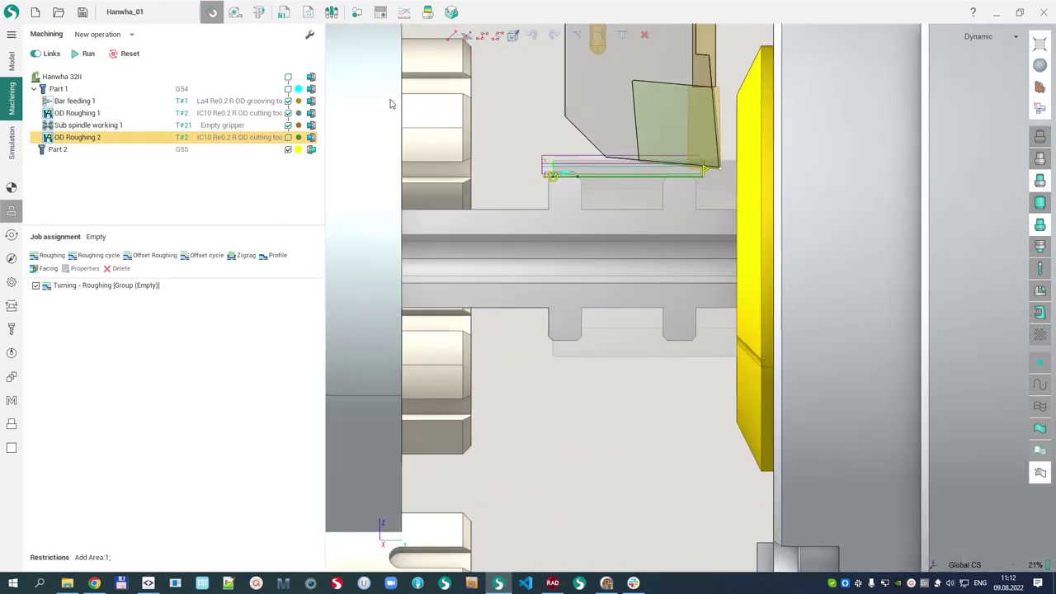
Calculate the OD Roughing 2 toolpath and start its machining simulation.
click(87, 53)
scroll(668, 214, down, 1)
scroll(669, 219, down, 2)
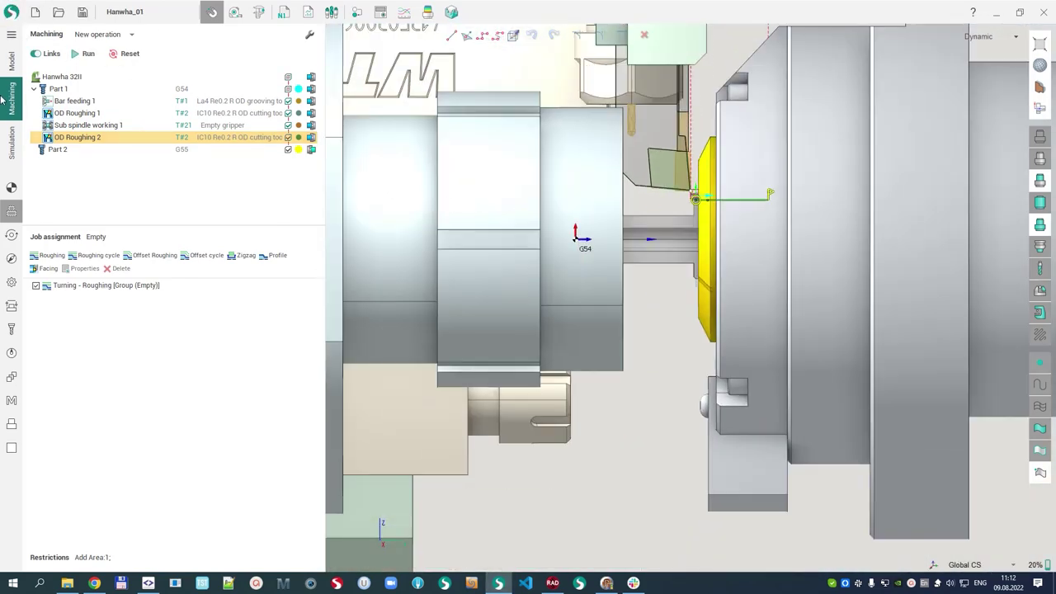
click(7, 153)
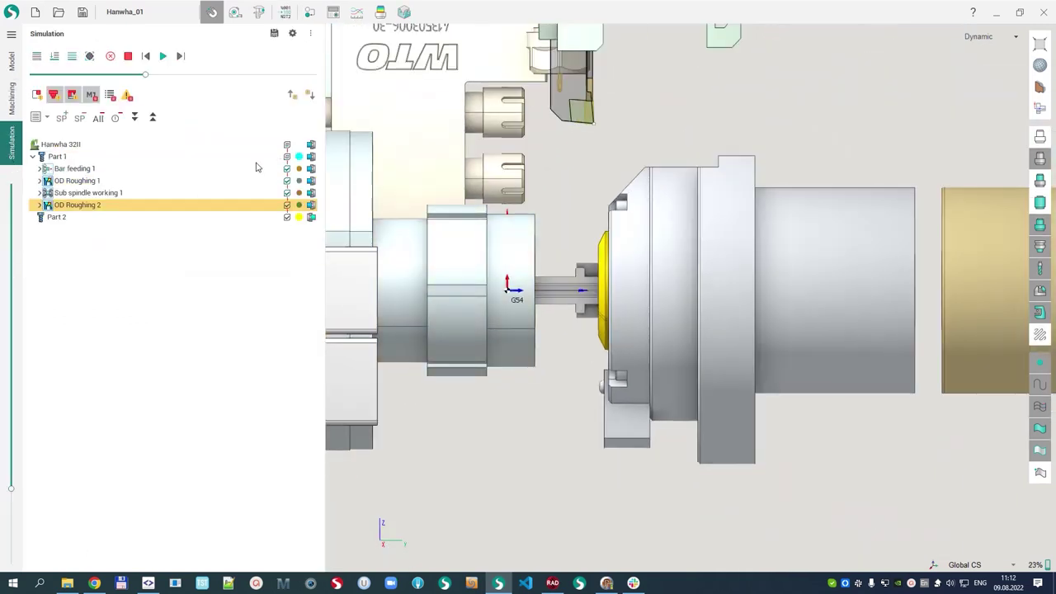
click(164, 56)
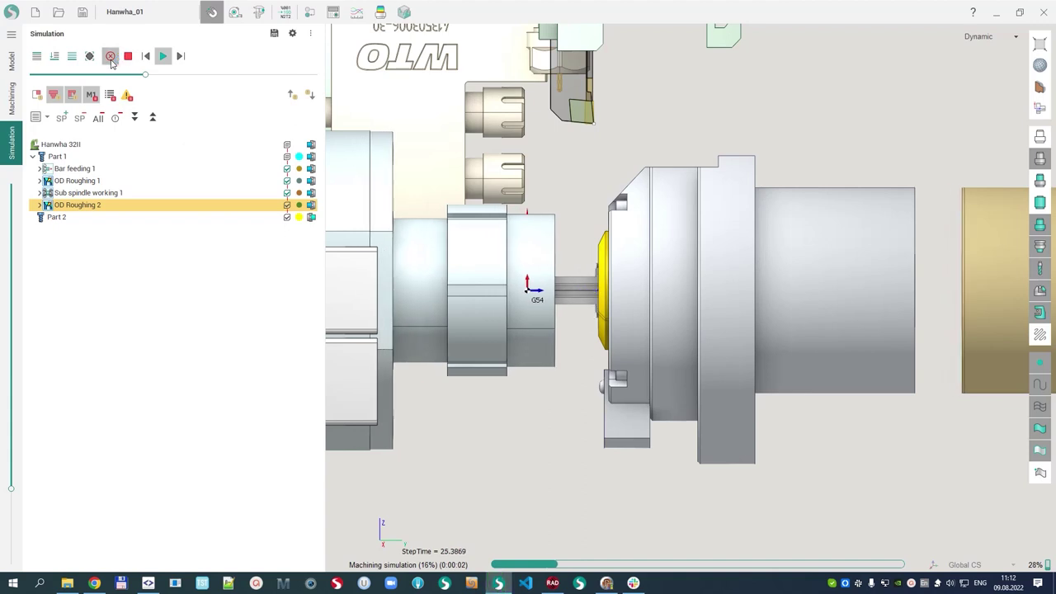
Play the OD Roughing 2 simulation at reduced speed, check the tool clearance at the sub spindle, and stop it.
click(161, 56)
drag(145, 77, 132, 82)
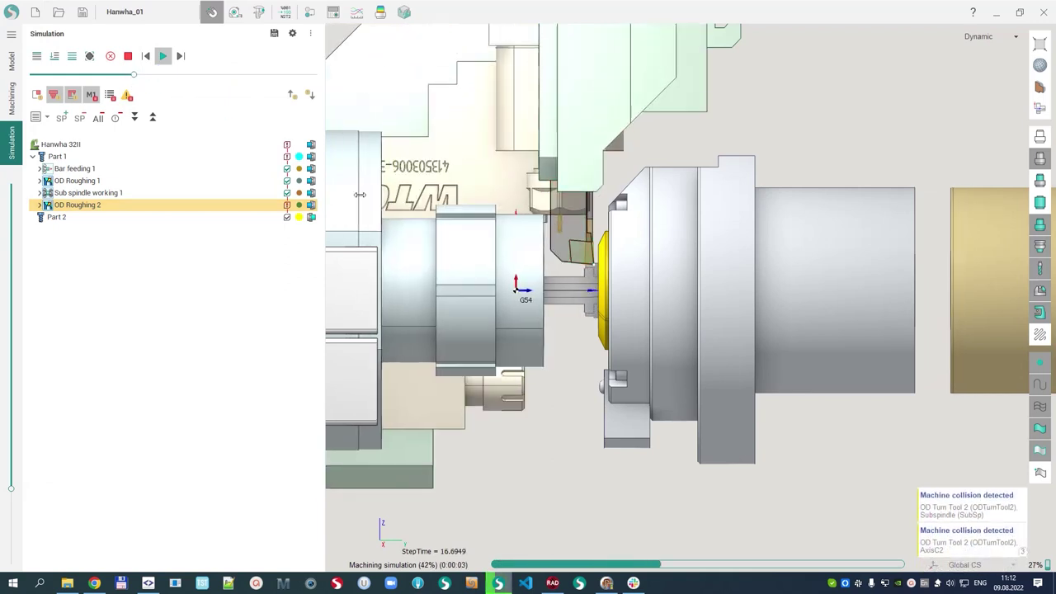
scroll(544, 248, up, 2)
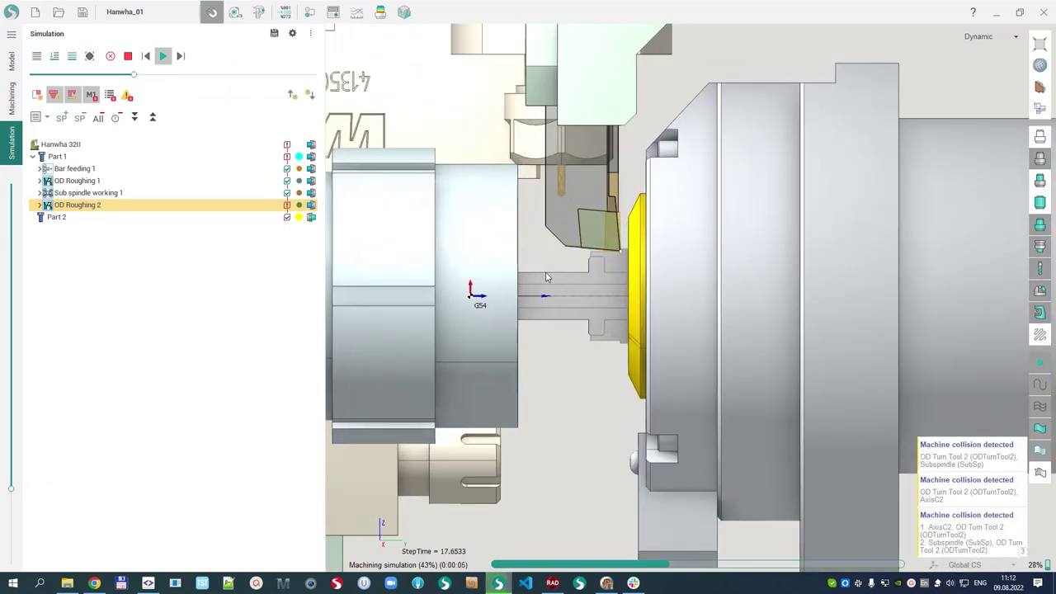
click(127, 55)
Set the pick position of the sub spindle working operation to -10 mm and recalculate the toolpaths for the whole Hanwha 32II project.
click(12, 95)
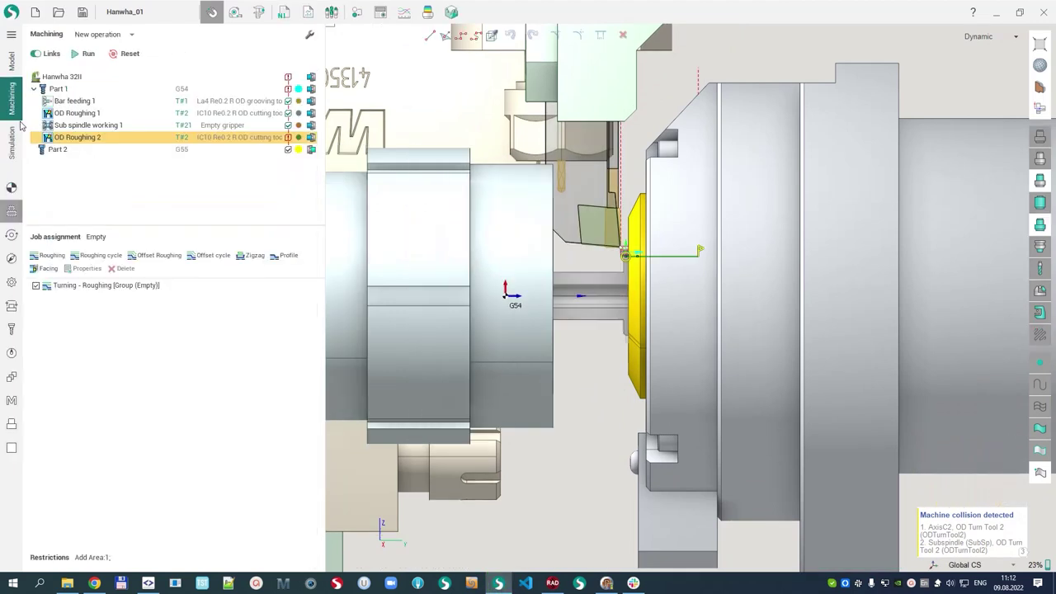
click(78, 125)
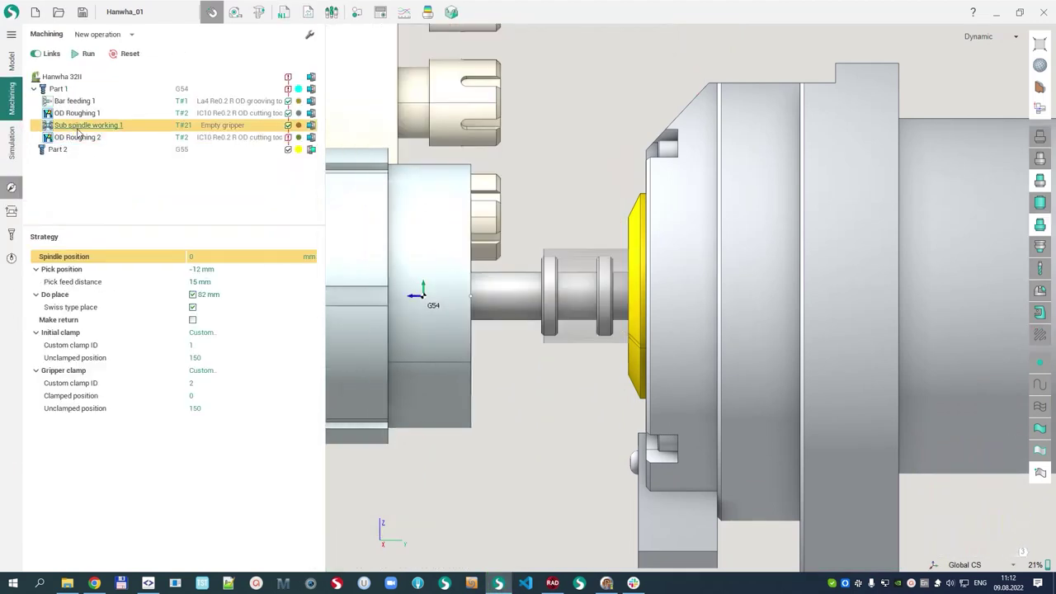
click(207, 270)
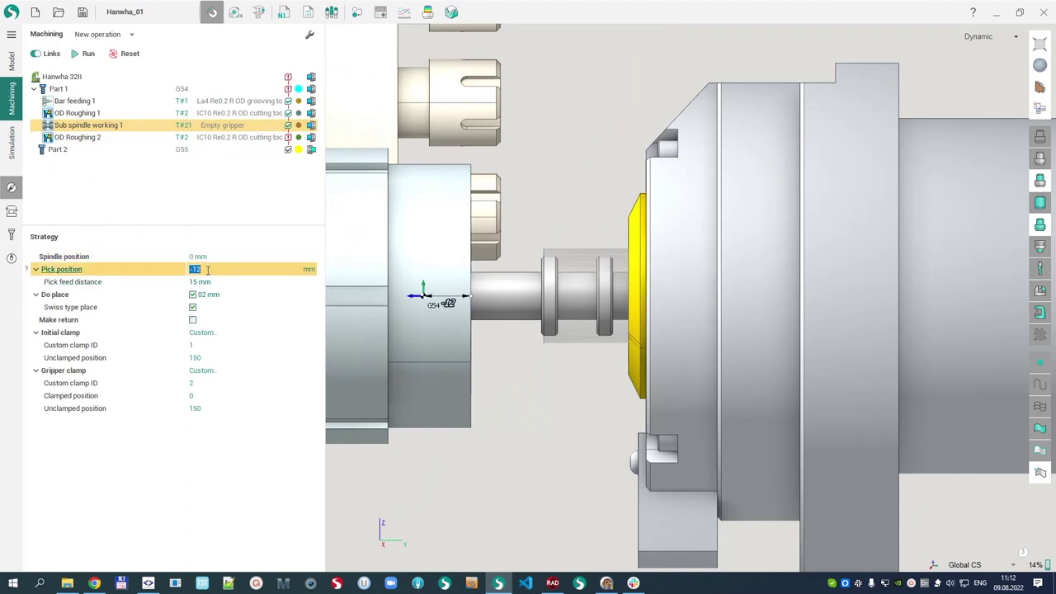
scroll(207, 269, up, 2)
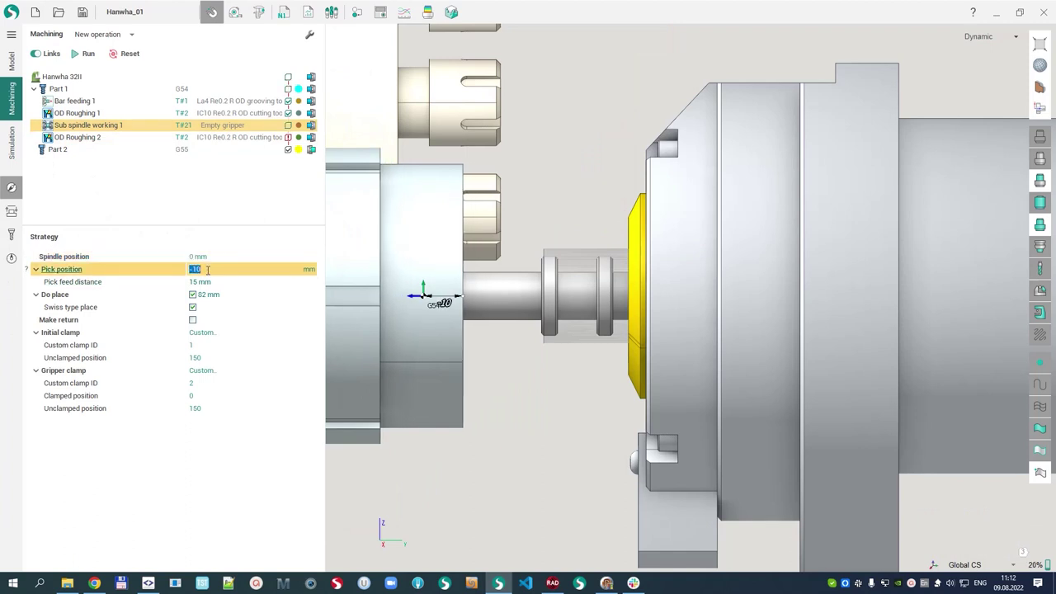
click(85, 53)
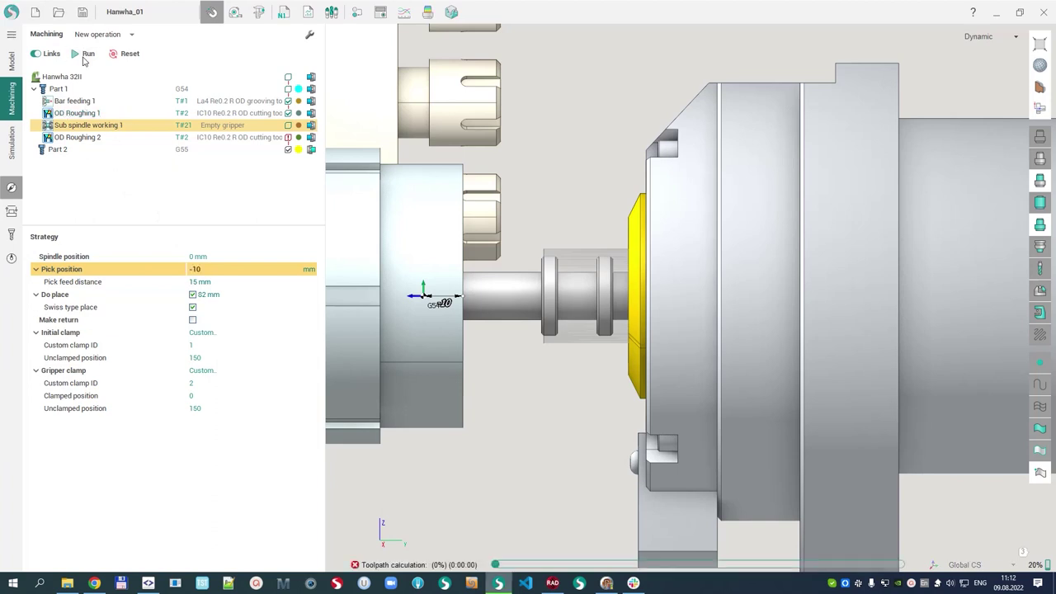
click(64, 77)
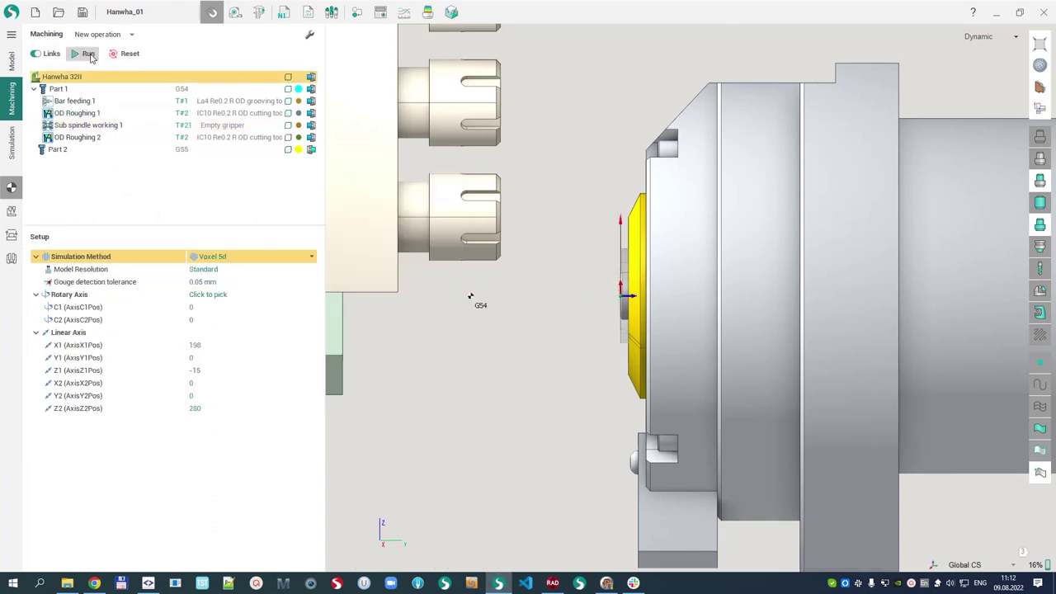
click(85, 53)
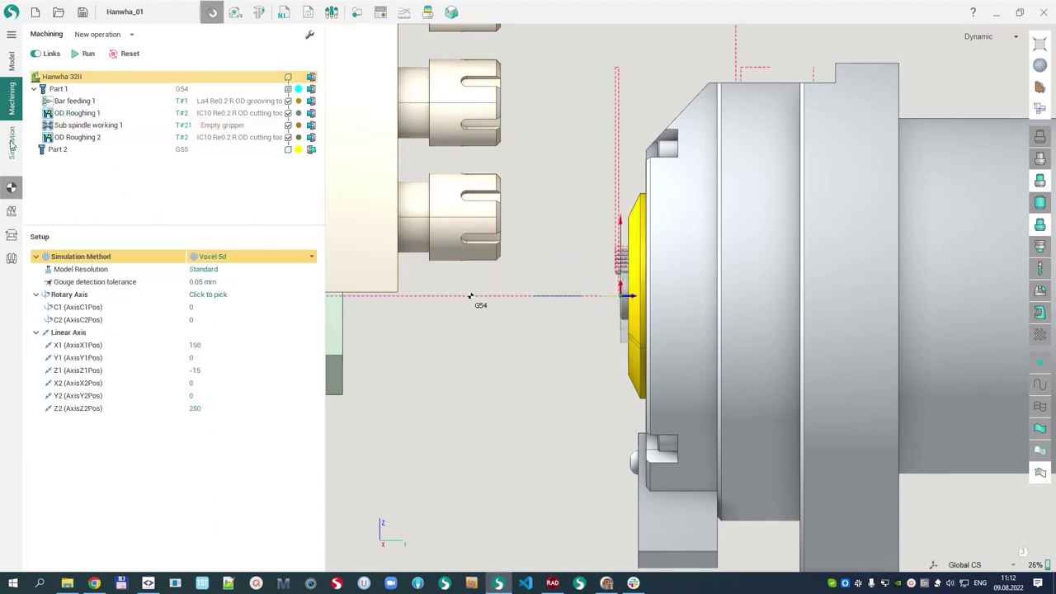
Simulate OD Roughing 2 again from its start, check the cut near the sub spindle, and stop the playback.
click(11, 142)
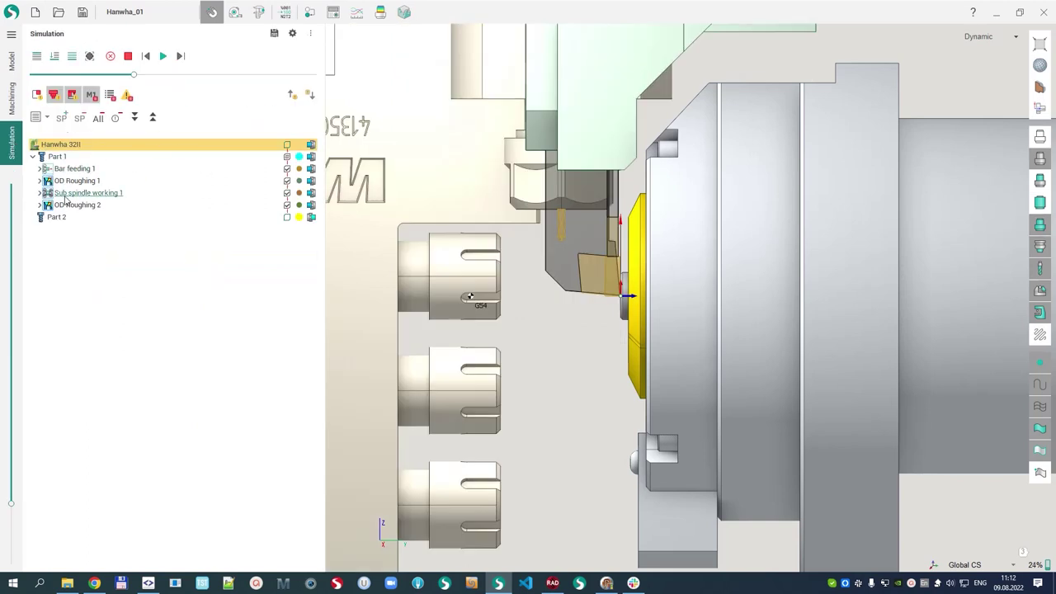
click(68, 205)
click(55, 57)
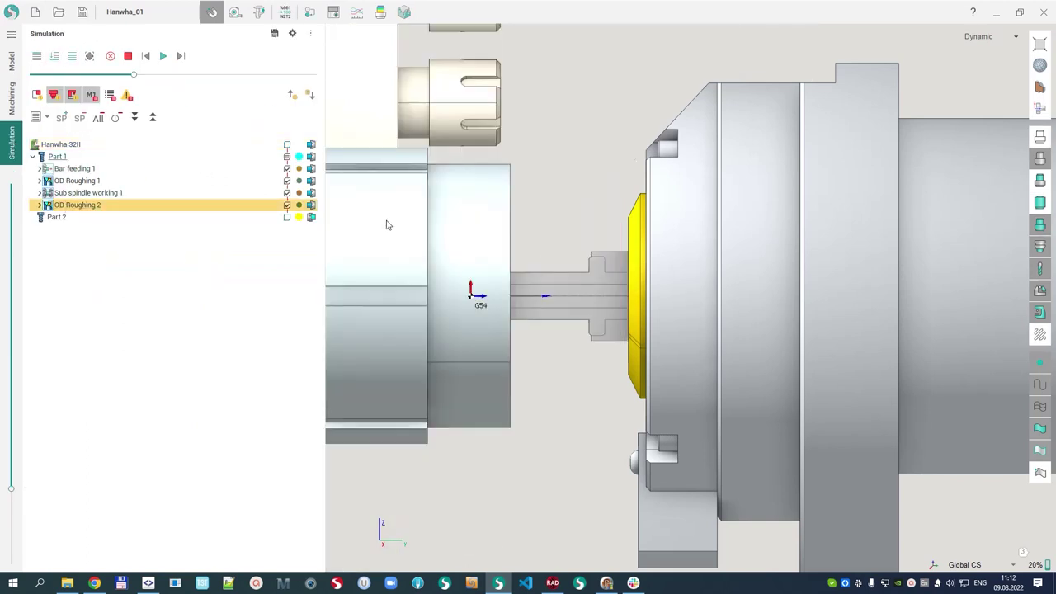
scroll(506, 302, down, 4)
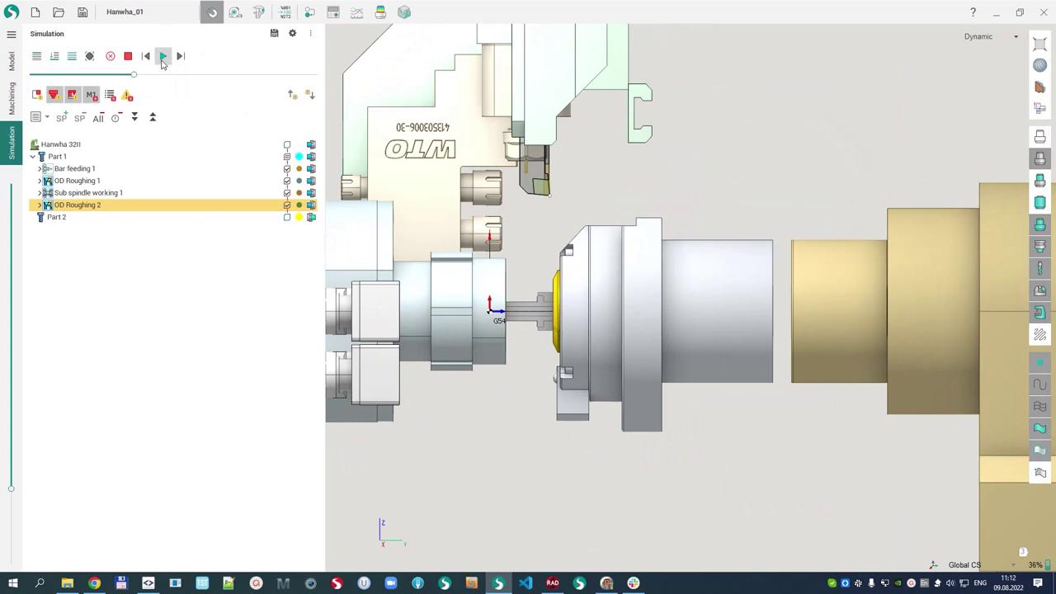
click(162, 57)
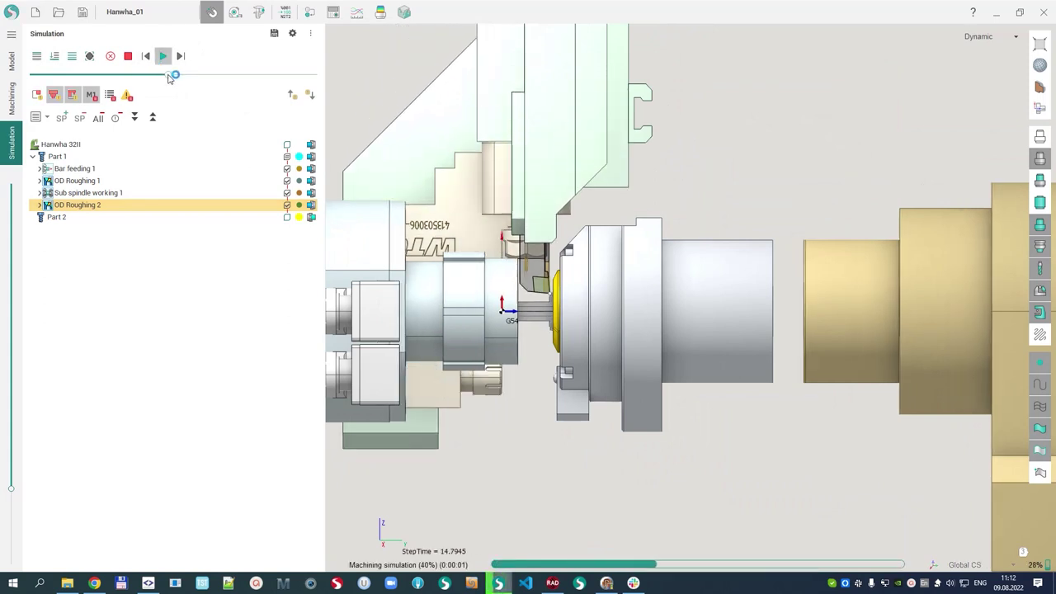
scroll(535, 297, up, 3)
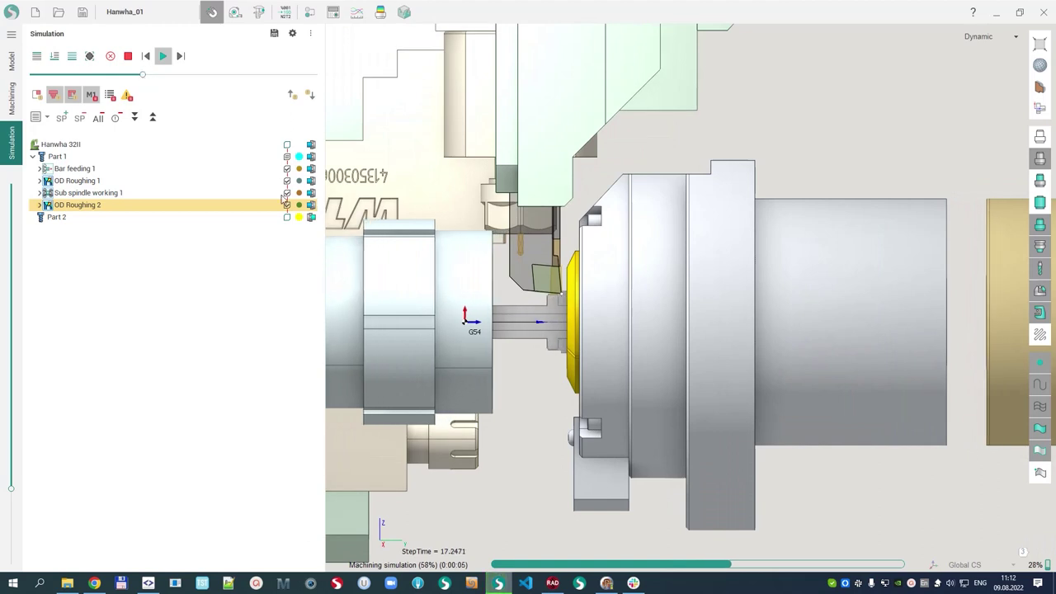
scroll(475, 250, down, 3)
scroll(474, 250, down, 1)
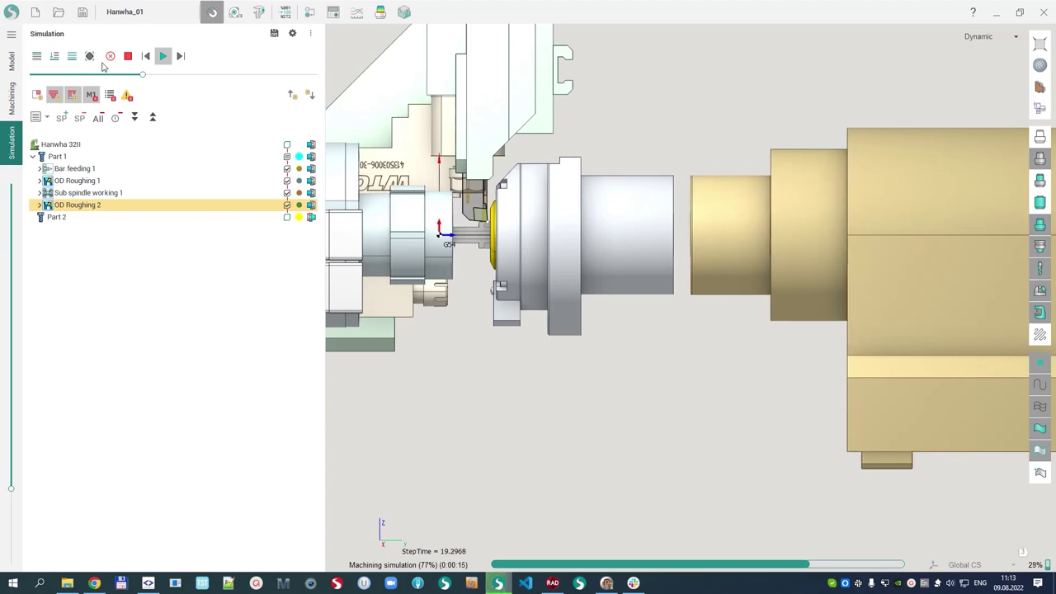
click(128, 56)
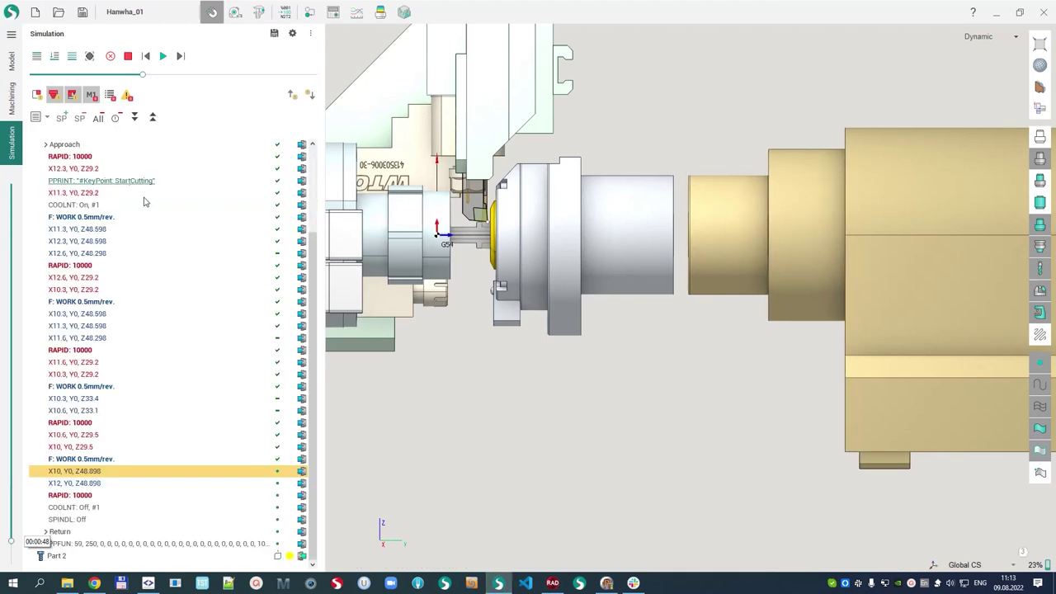
Add a lathe OD Grooving operation after OD Roughing 2.
click(19, 98)
scroll(525, 257, up, 1)
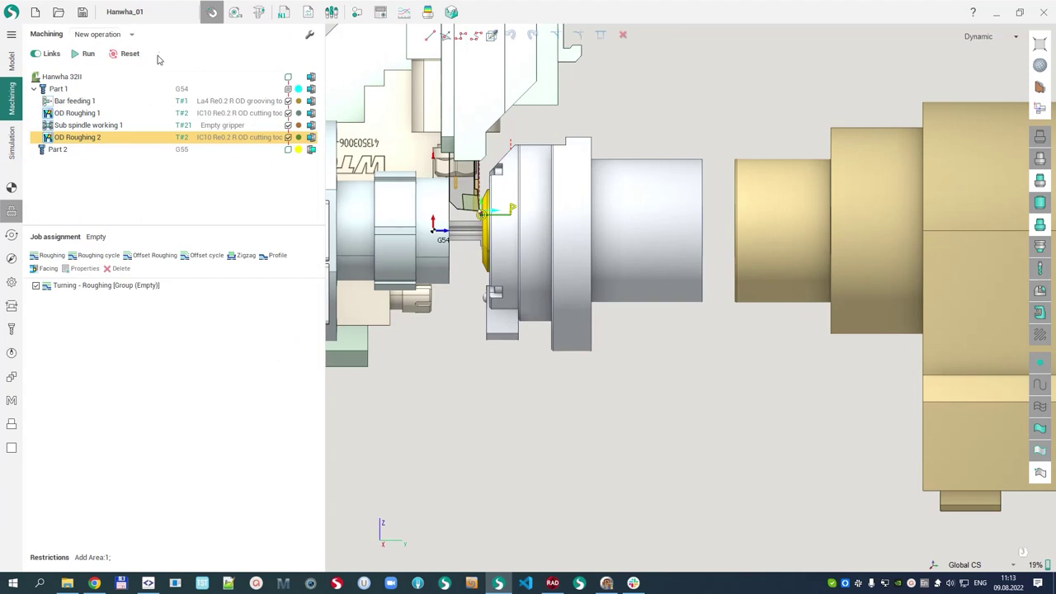
click(132, 34)
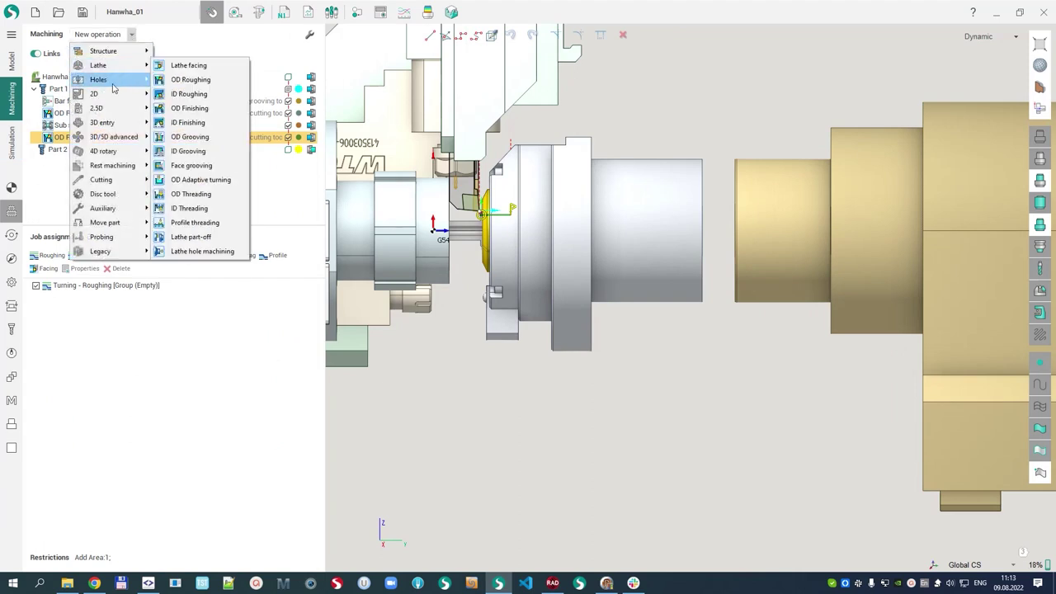
click(207, 111)
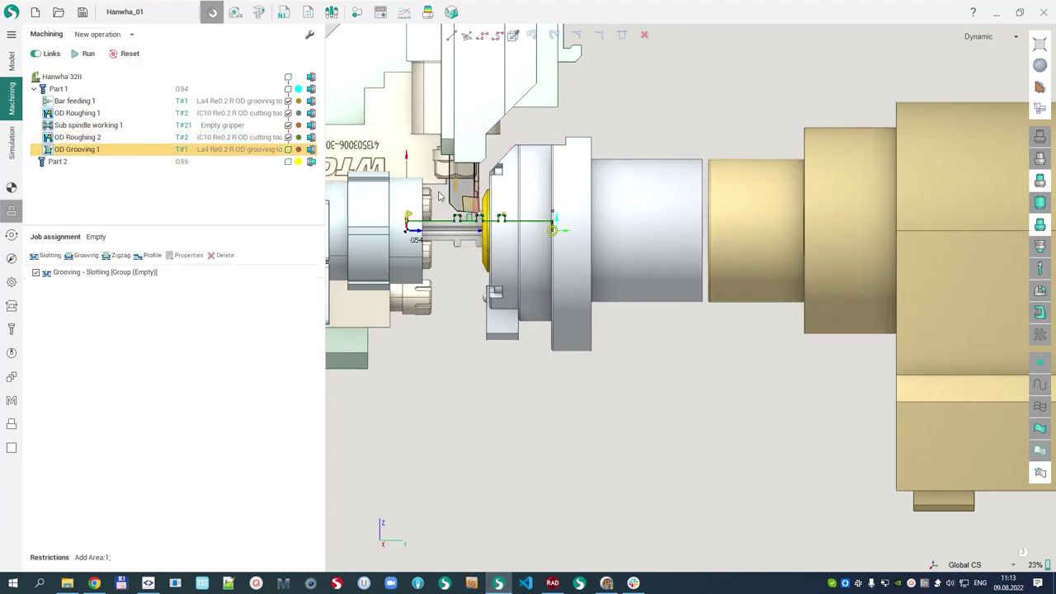
Replace the default Slotting job of the OD Grooving operation with a Grooving job.
scroll(476, 226, up, 2)
middle_drag(476, 226, 576, 205)
click(756, 209)
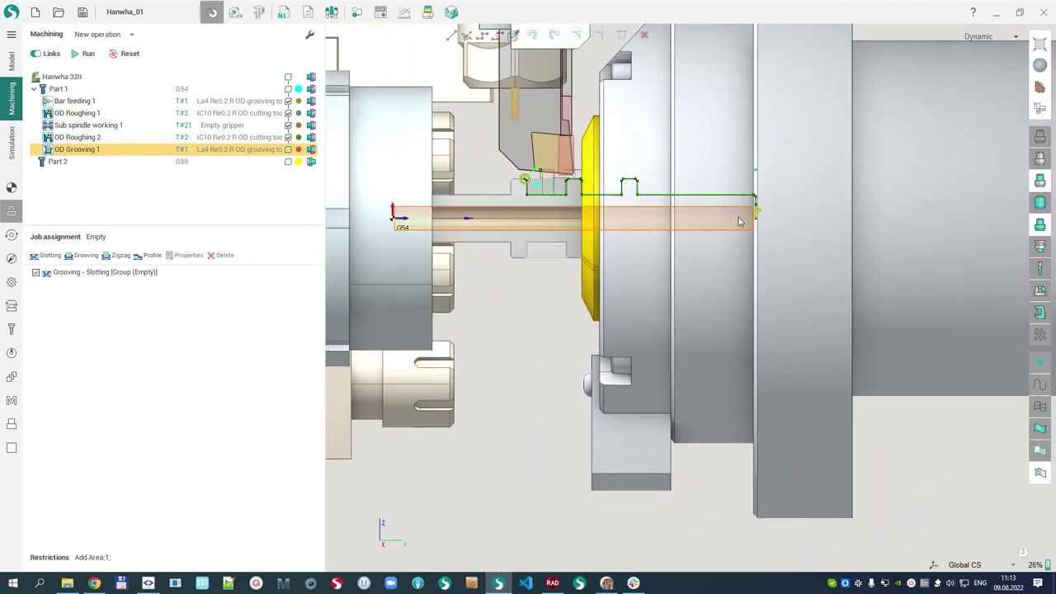
click(91, 273)
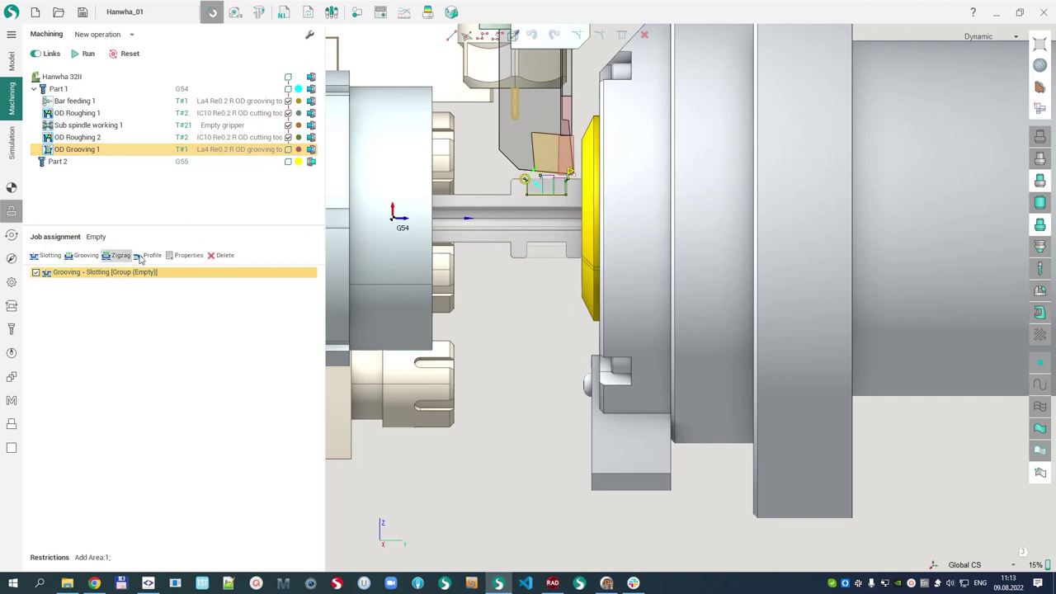
click(220, 255)
click(82, 255)
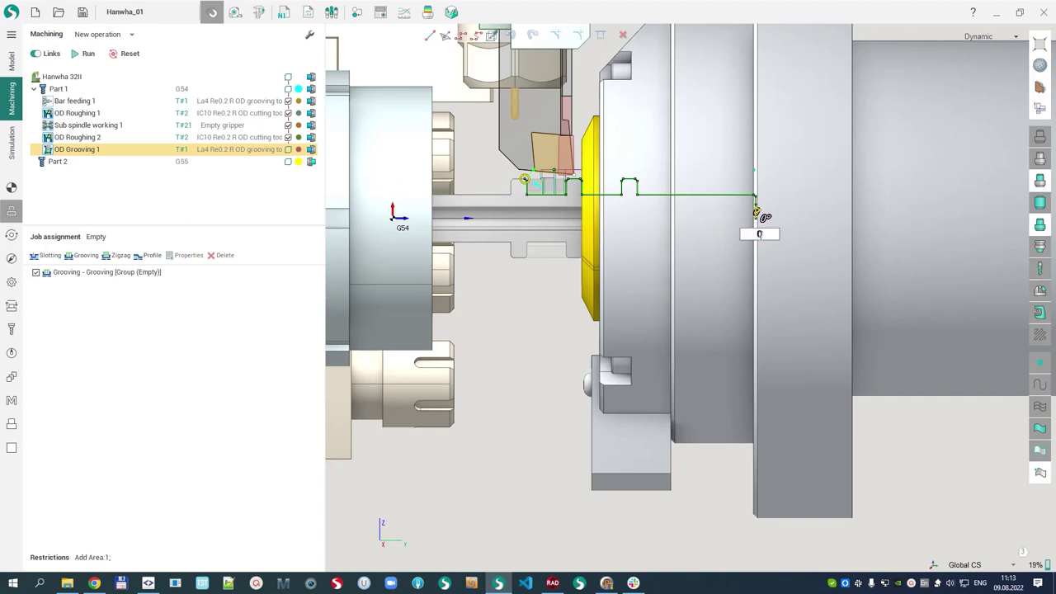
Limit the grooving contour to the recess between the two collars, set its end extension to 0, and calculate the toolpath.
scroll(588, 179, up, 5)
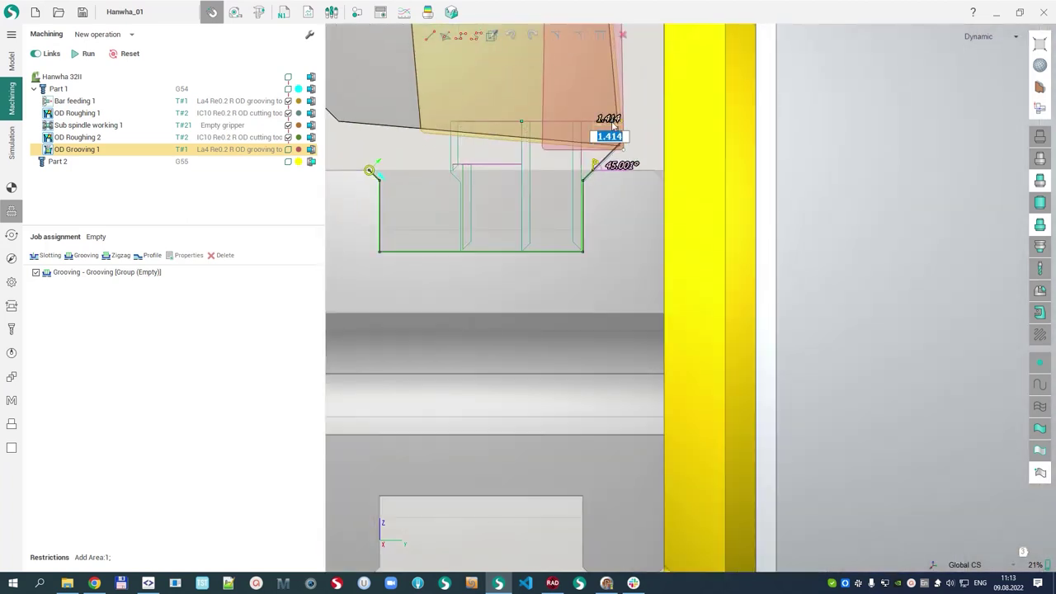
scroll(443, 248, down, 2)
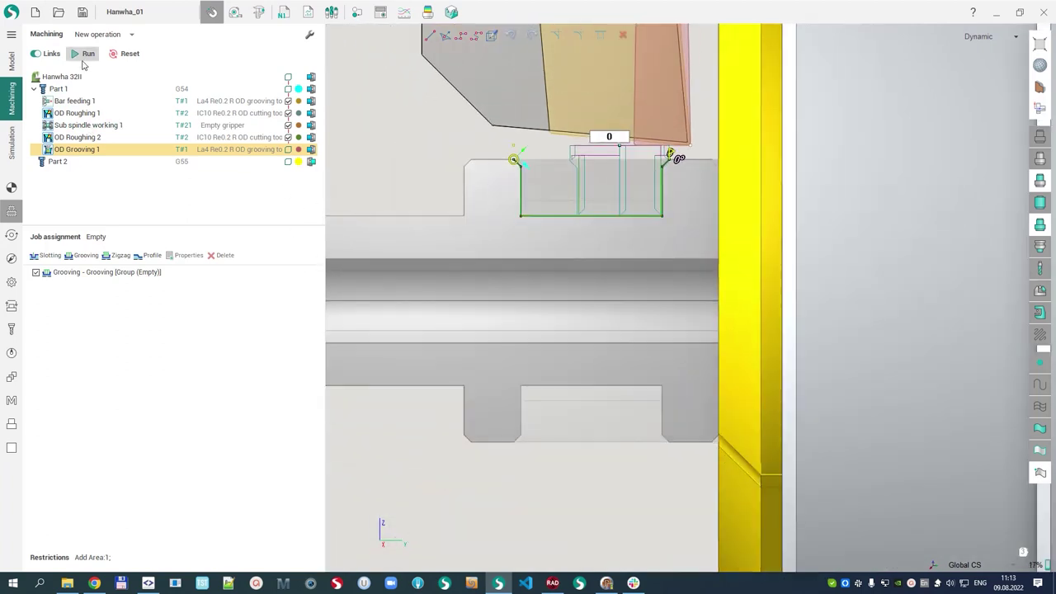
scroll(698, 330, down, 2)
scroll(699, 330, down, 3)
middle_drag(698, 331, 575, 292)
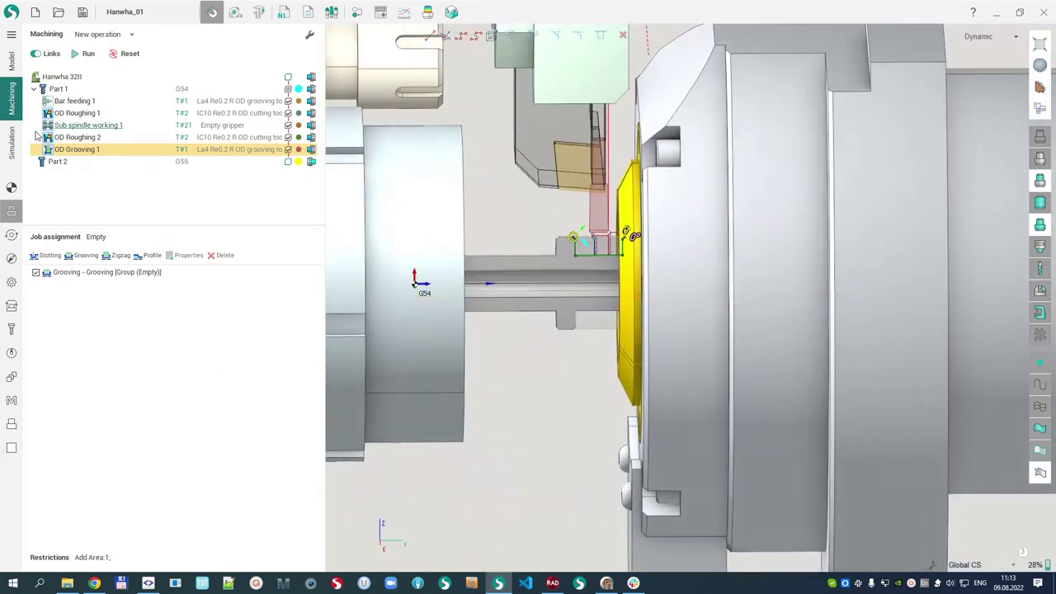
Run the machining simulation of OD Grooving 1.
click(12, 143)
scroll(628, 347, down, 3)
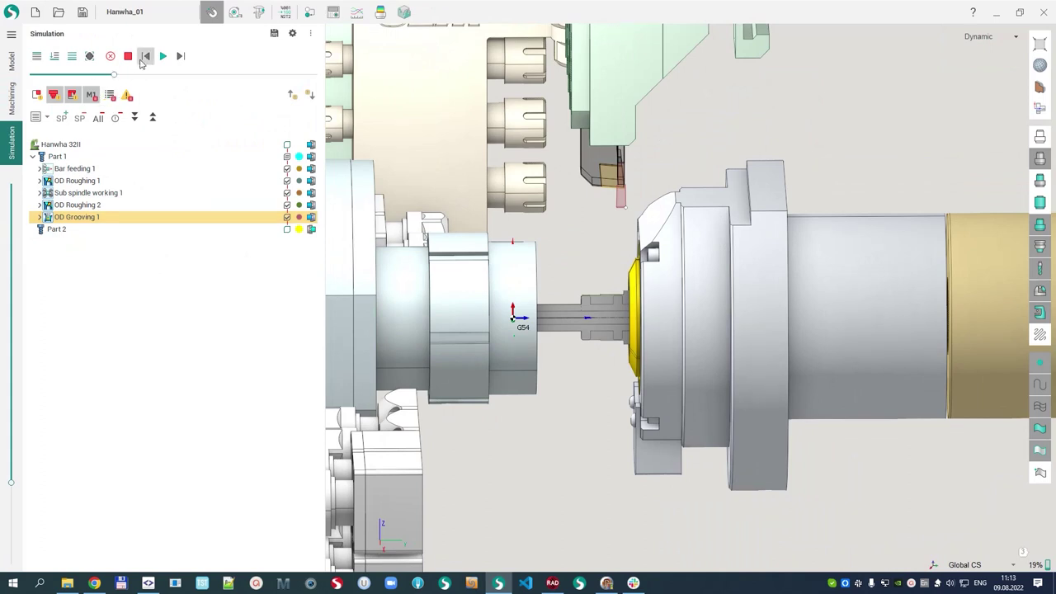
click(163, 56)
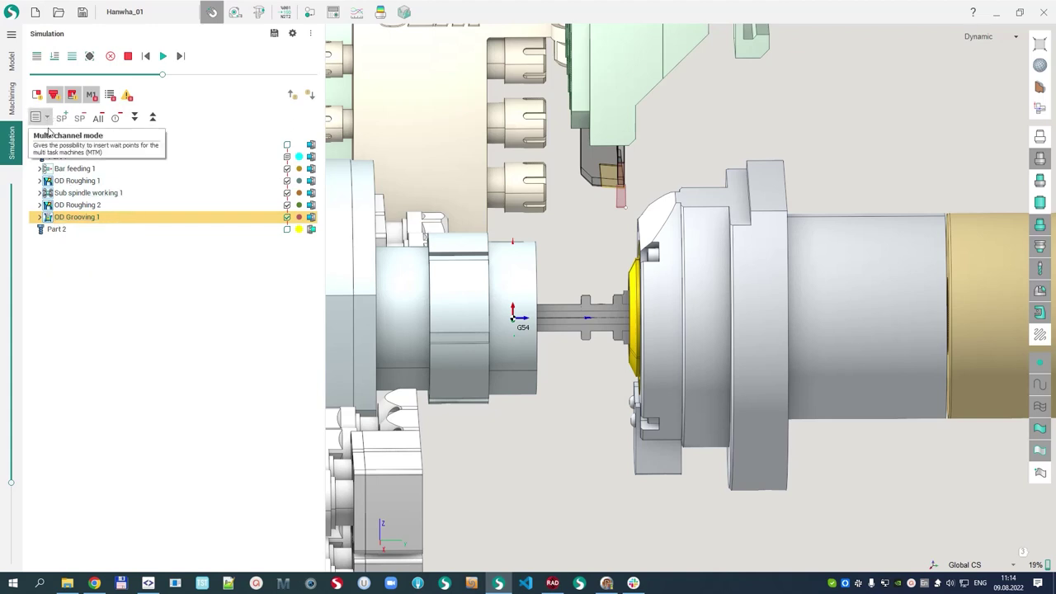
Switch the simulation to multi channel with SilkLines and examine the wait points in Sub spindle working 1 and OD Roughing 1.
click(47, 118)
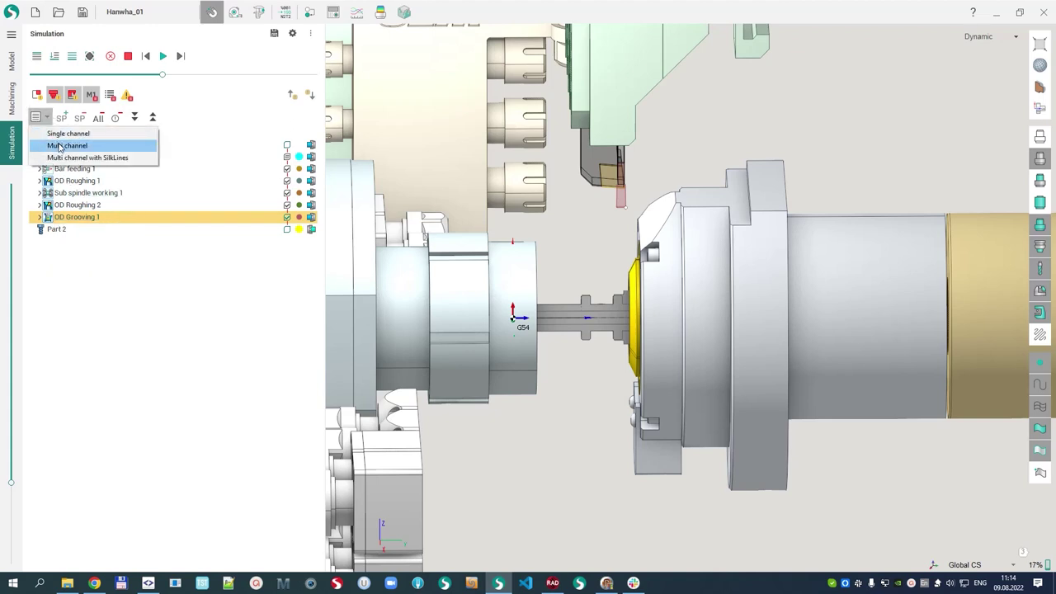
click(67, 158)
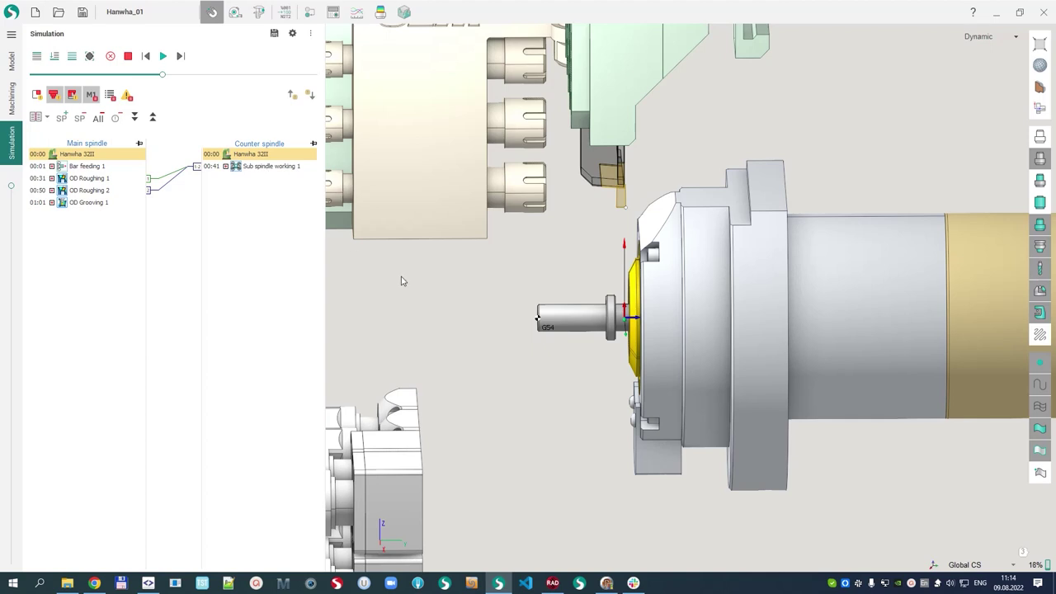
click(225, 167)
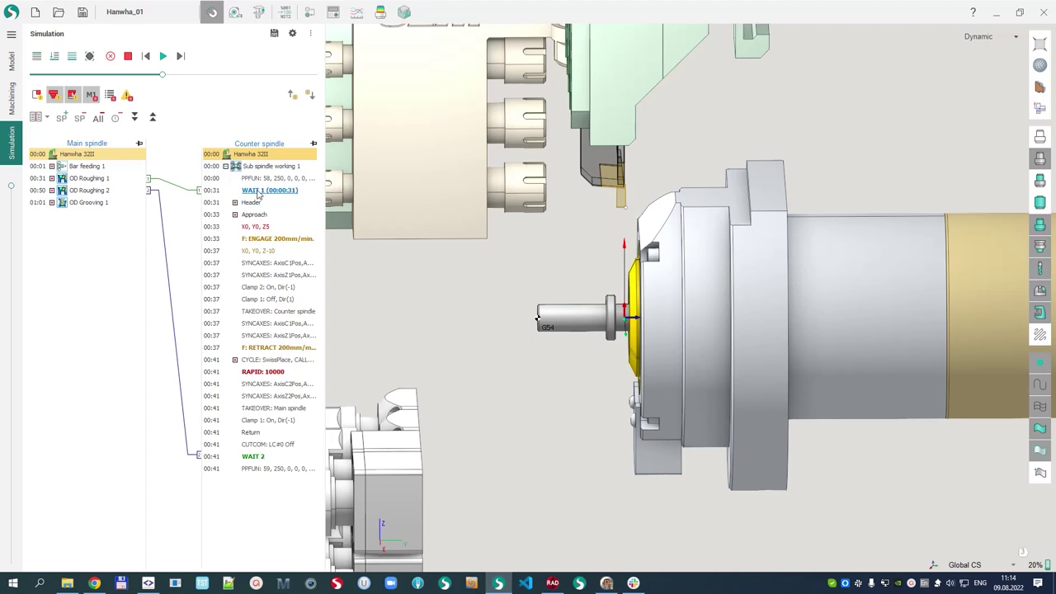
click(52, 178)
scroll(93, 346, down, 10)
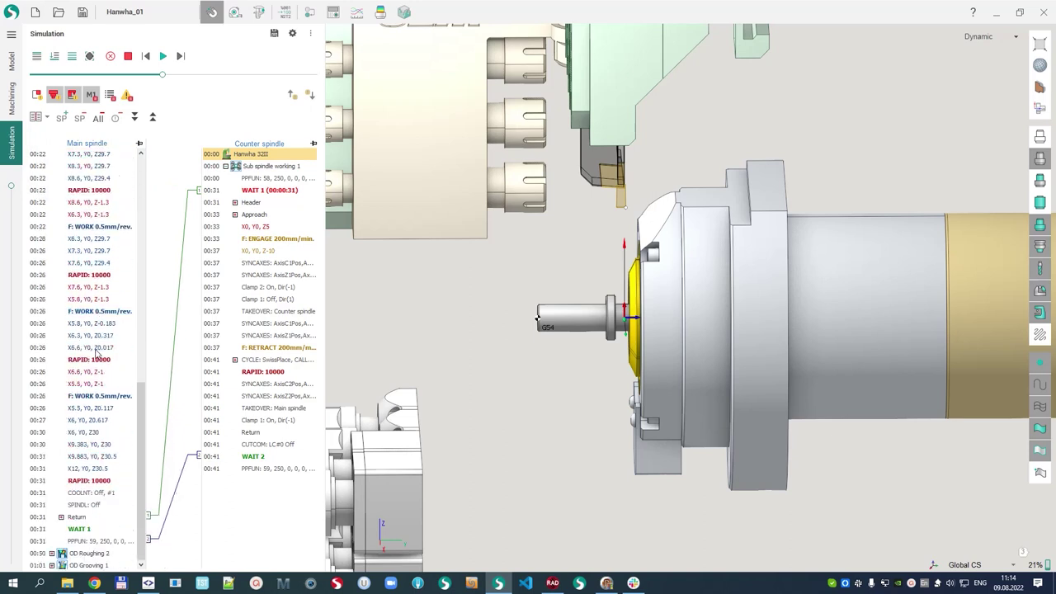